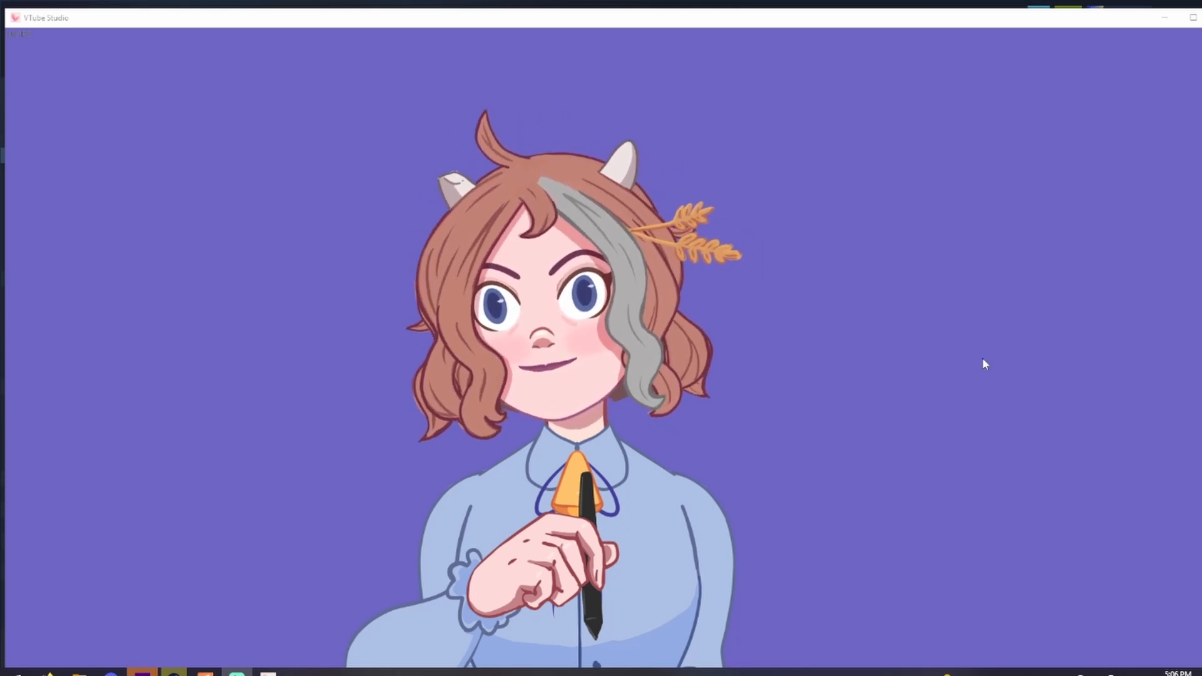
# Scale and reposition the cow girl avatar so that it stands right of the stage's centre
pyautogui.scroll(-5, 798, 401)
pyautogui.scroll(3, 694, 182)
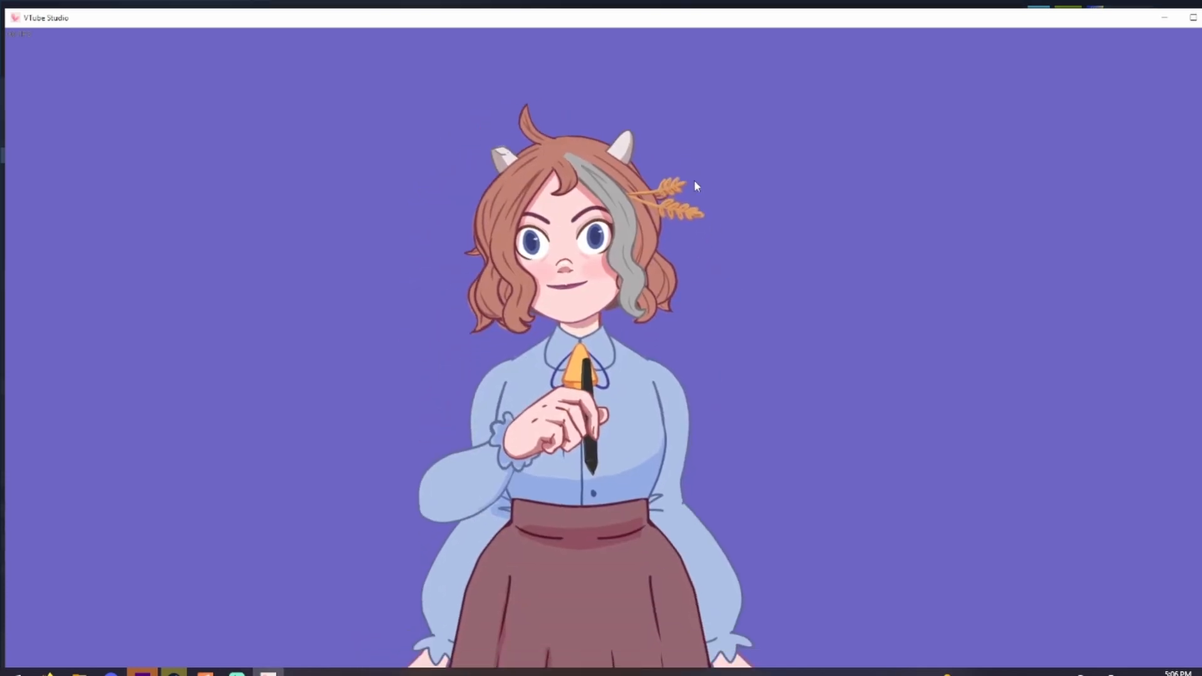
pyautogui.scroll(-2, 762, 257)
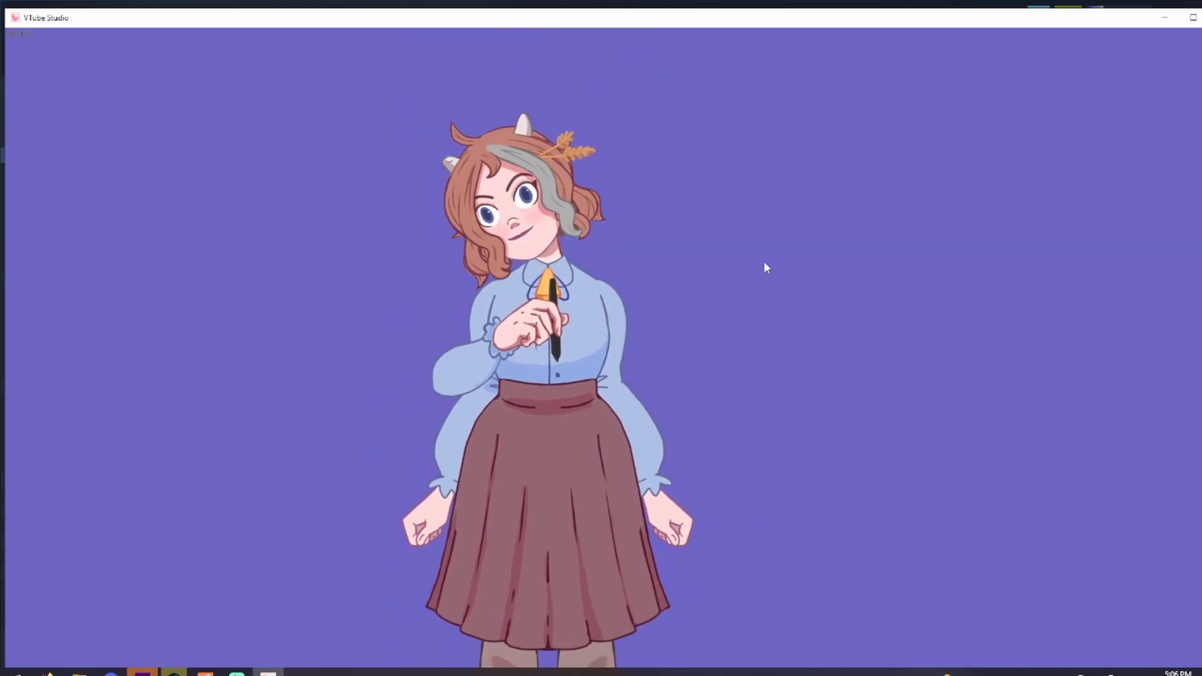
pyautogui.scroll(-3, 764, 265)
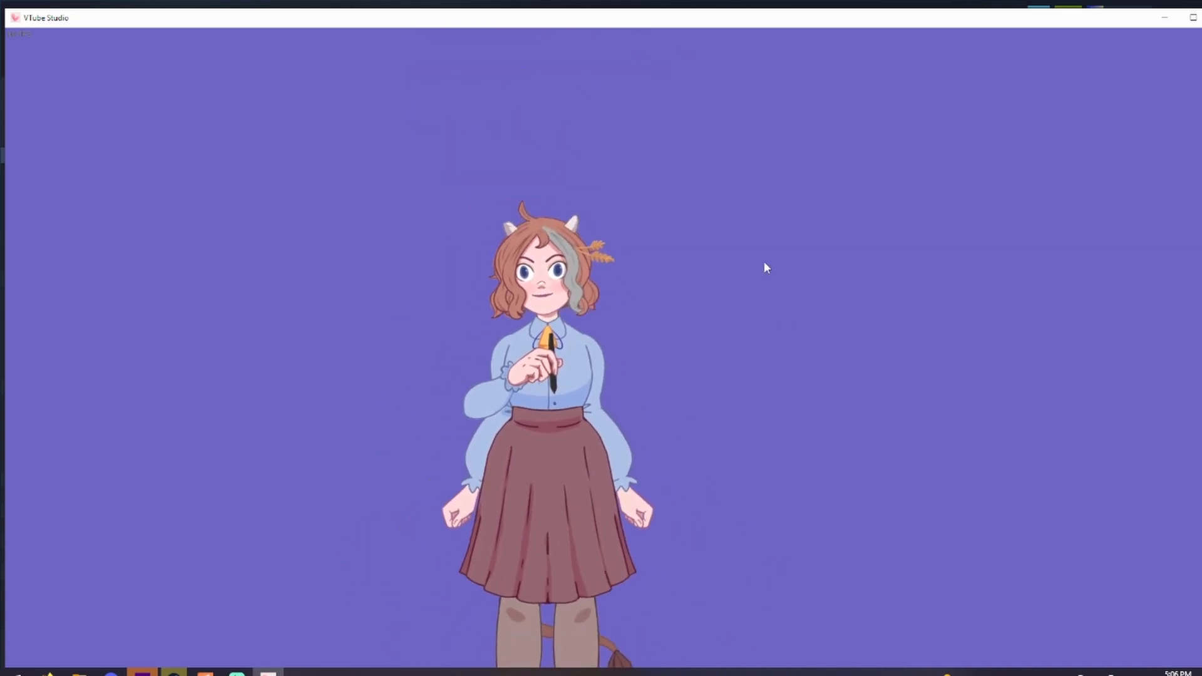
pyautogui.moveTo(681, 274); pyautogui.dragTo(953, 242)
pyautogui.scroll(3, 722, 206)
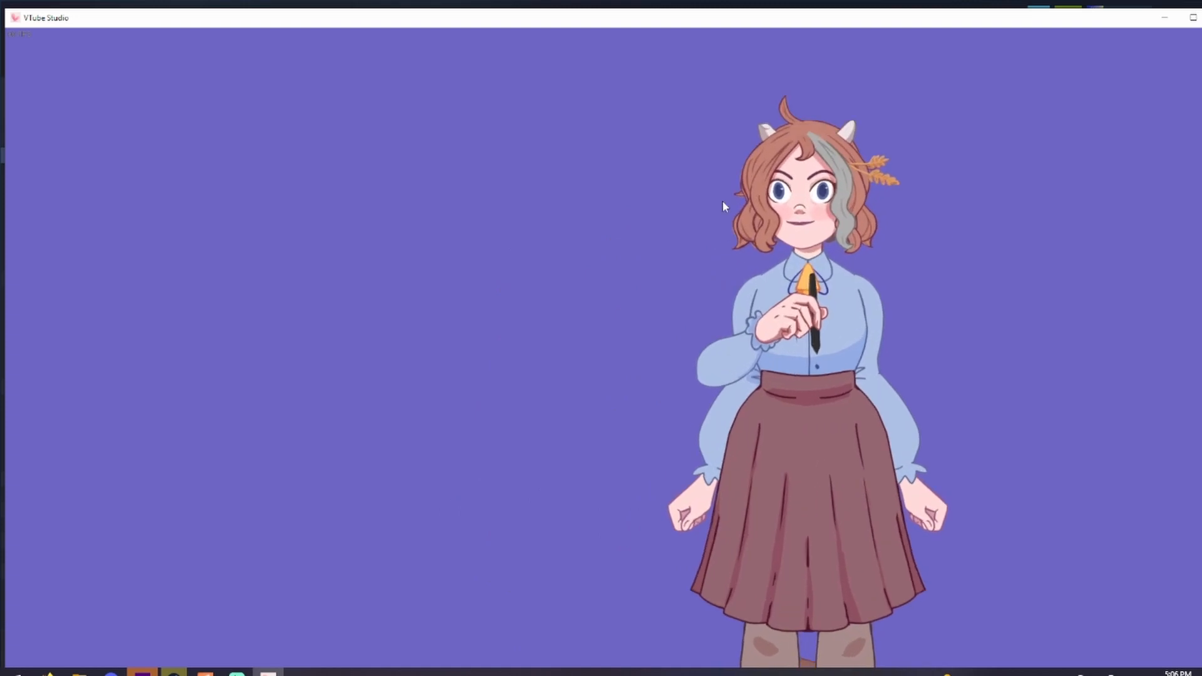
pyautogui.moveTo(711, 132); pyautogui.dragTo(632, 223)
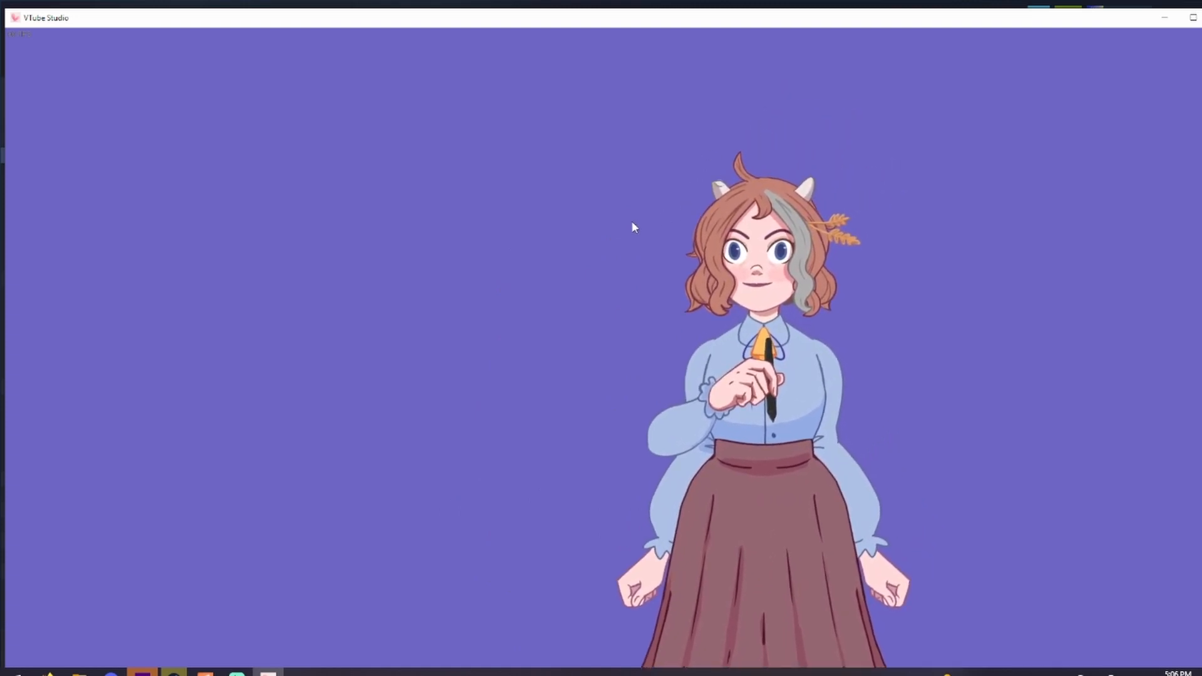
# Show the main controls and browse the list of available avatar models
pyautogui.doubleClick(631, 228)
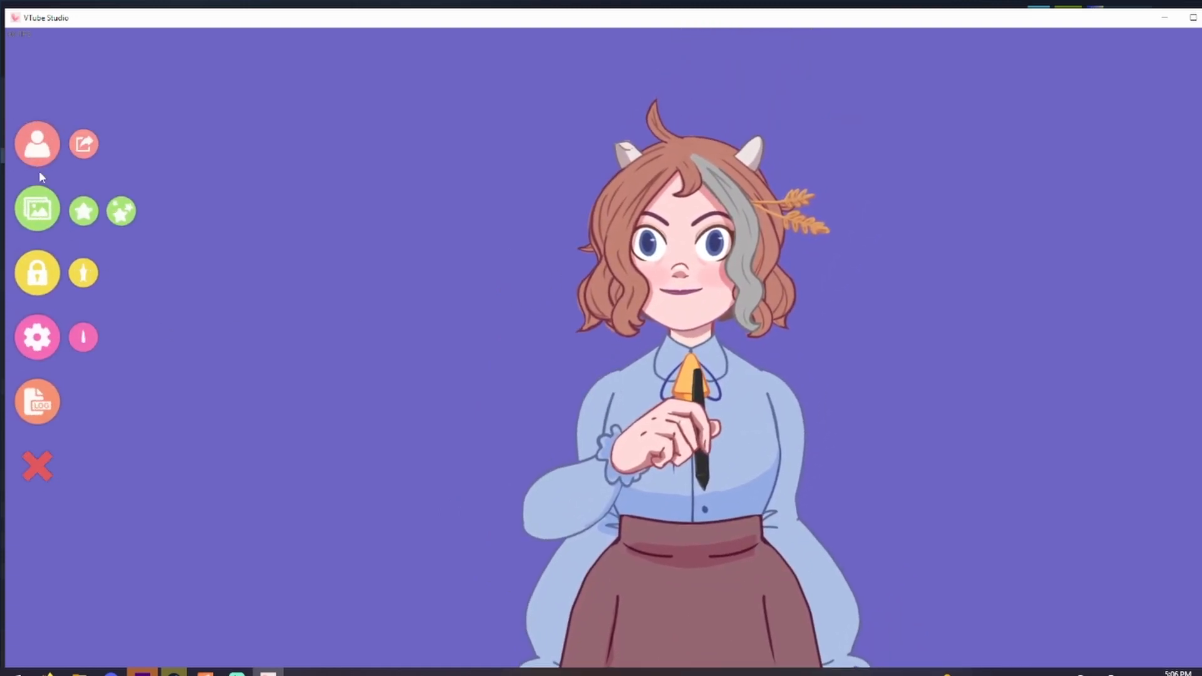
pyautogui.click(38, 145)
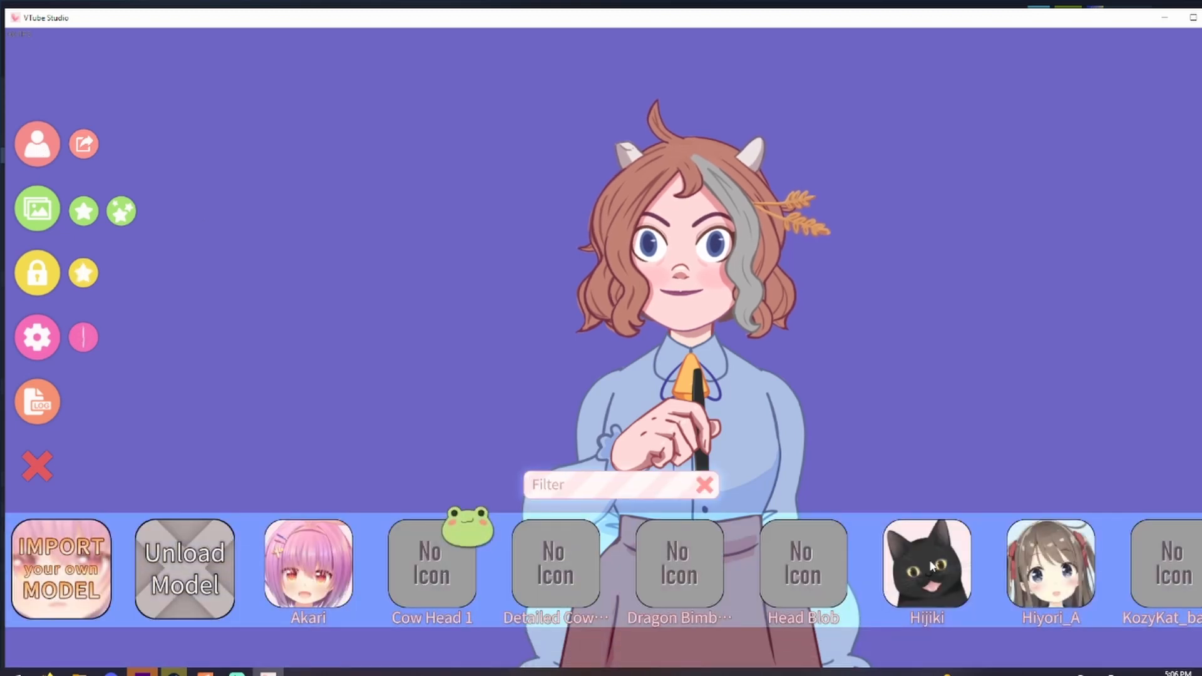
pyautogui.scroll(-3, 931, 567)
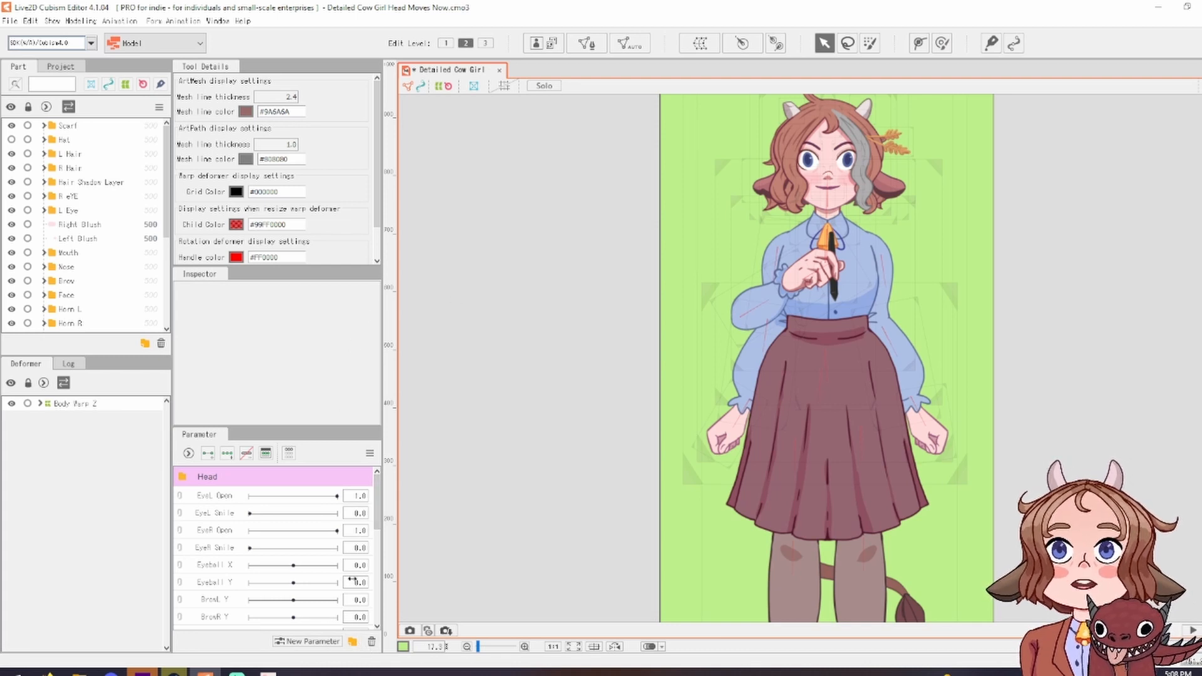
# Create a new parameter folder beneath the Head group and name it Body
pyautogui.click(354, 643)
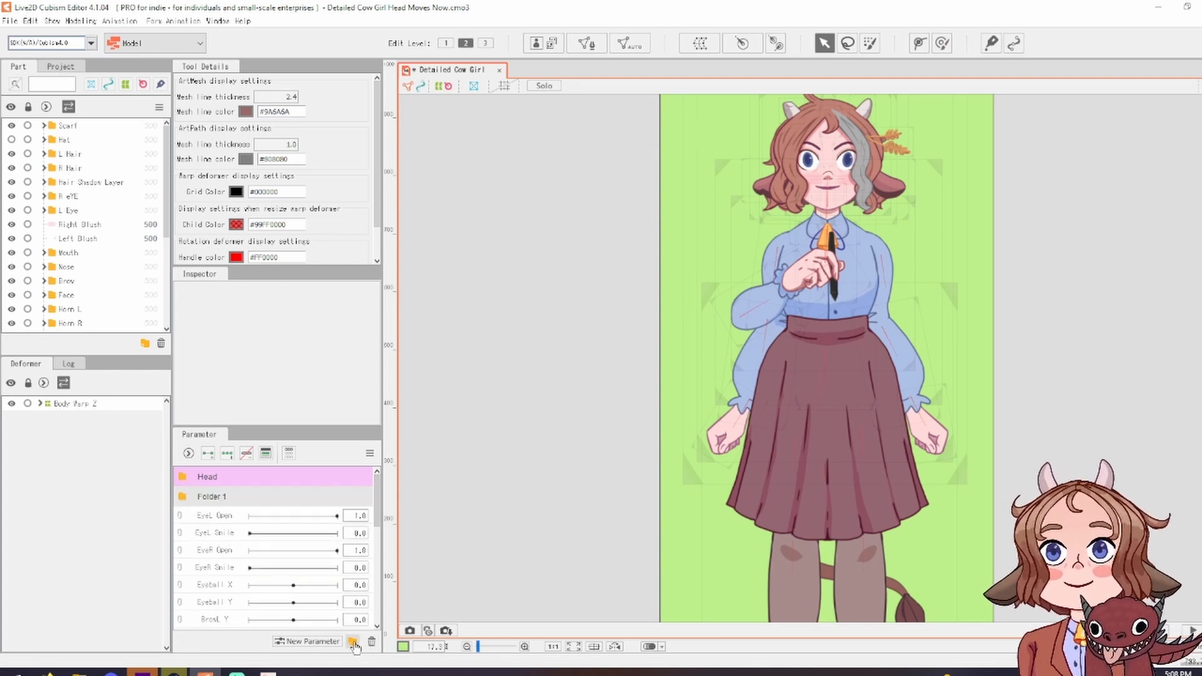
pyautogui.doubleClick(222, 497)
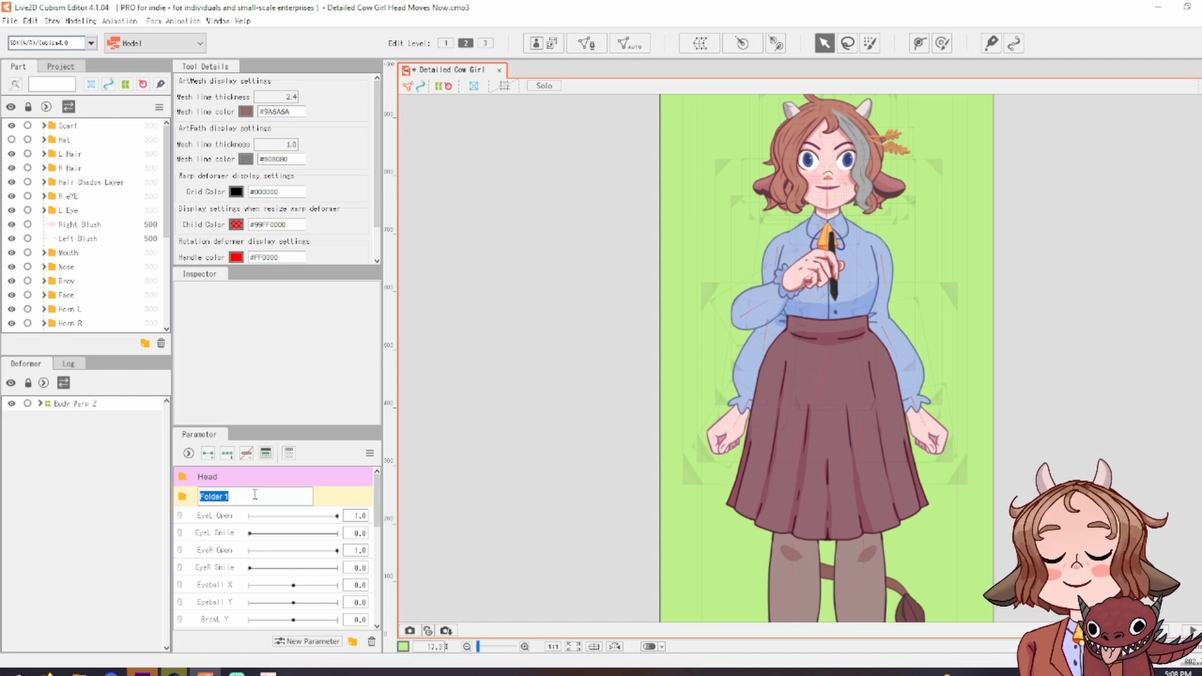
pyautogui.write('E')
pyautogui.press('Return')
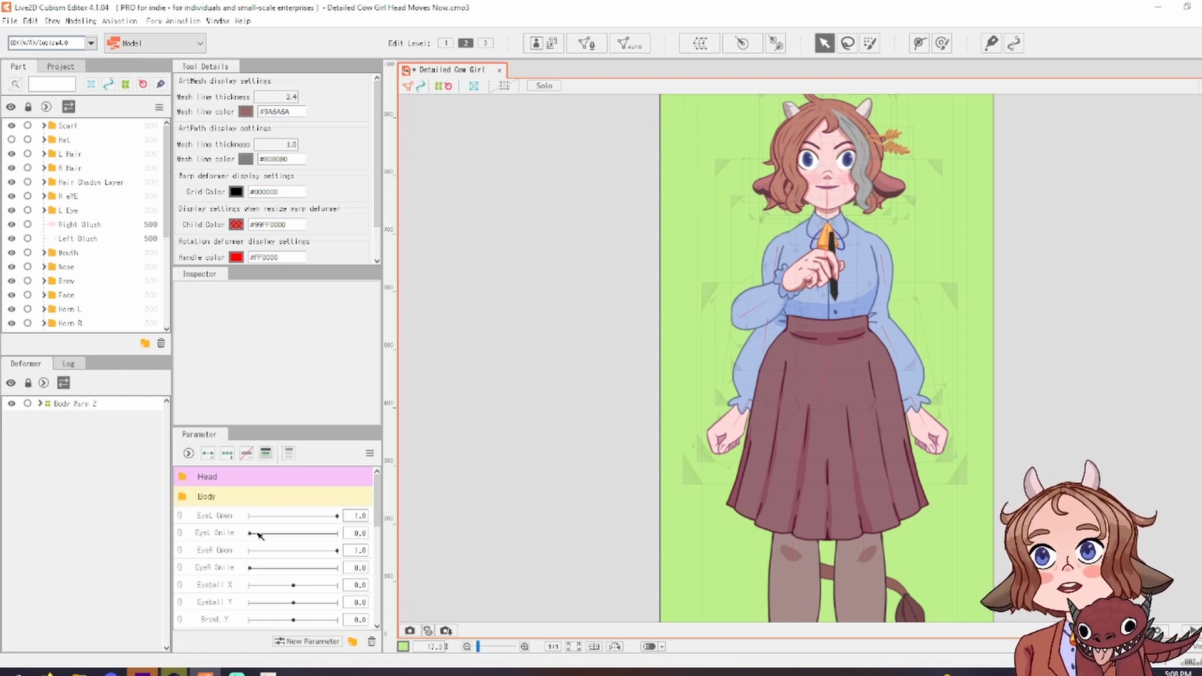
# Move the Body X, Body Y and Body Z parameters into the Body folder and expand it
pyautogui.scroll(-6, 260, 536)
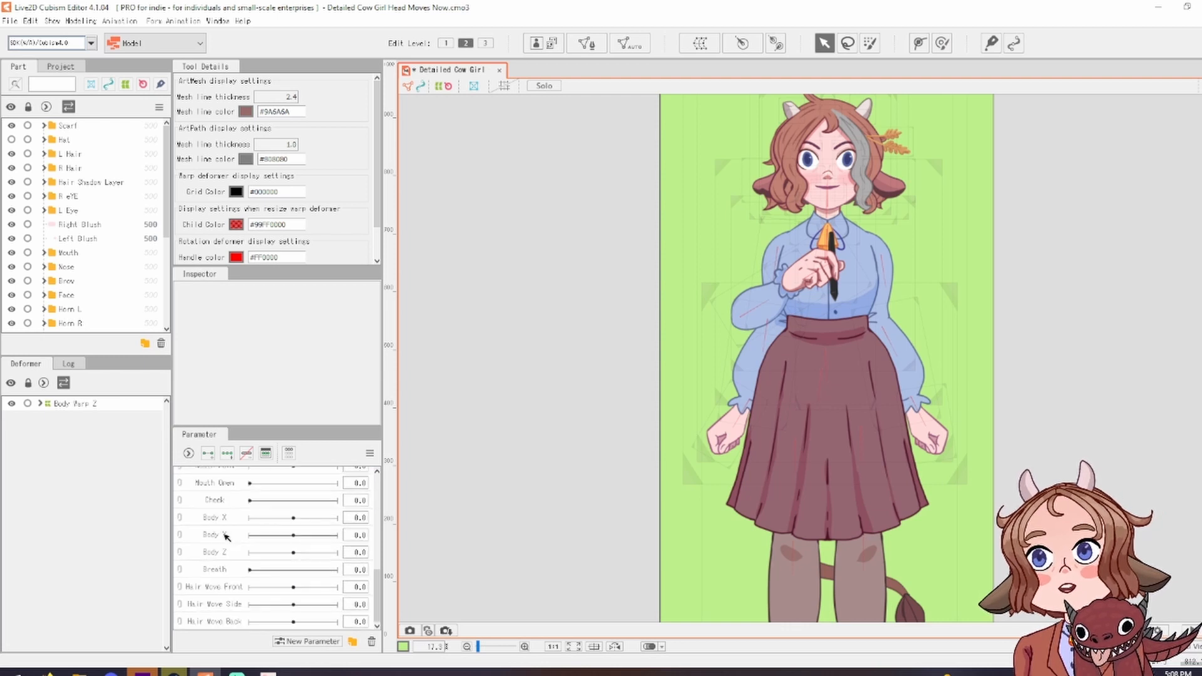
pyautogui.click(224, 525)
pyautogui.keyDown('ctrl'); pyautogui.click(225, 535); pyautogui.keyUp('ctrl')
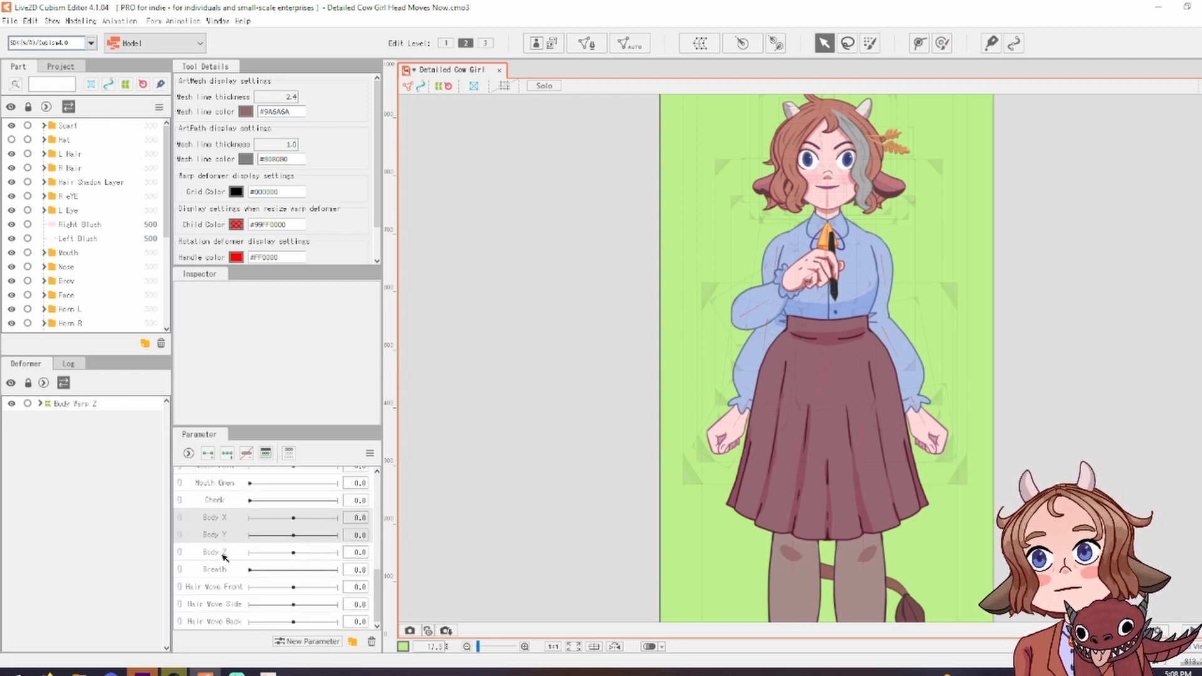
pyautogui.keyDown('ctrl'); pyautogui.click(224, 556); pyautogui.keyUp('ctrl')
pyautogui.scroll(2, 251, 579)
pyautogui.moveTo(221, 623); pyautogui.dragTo(214, 486)
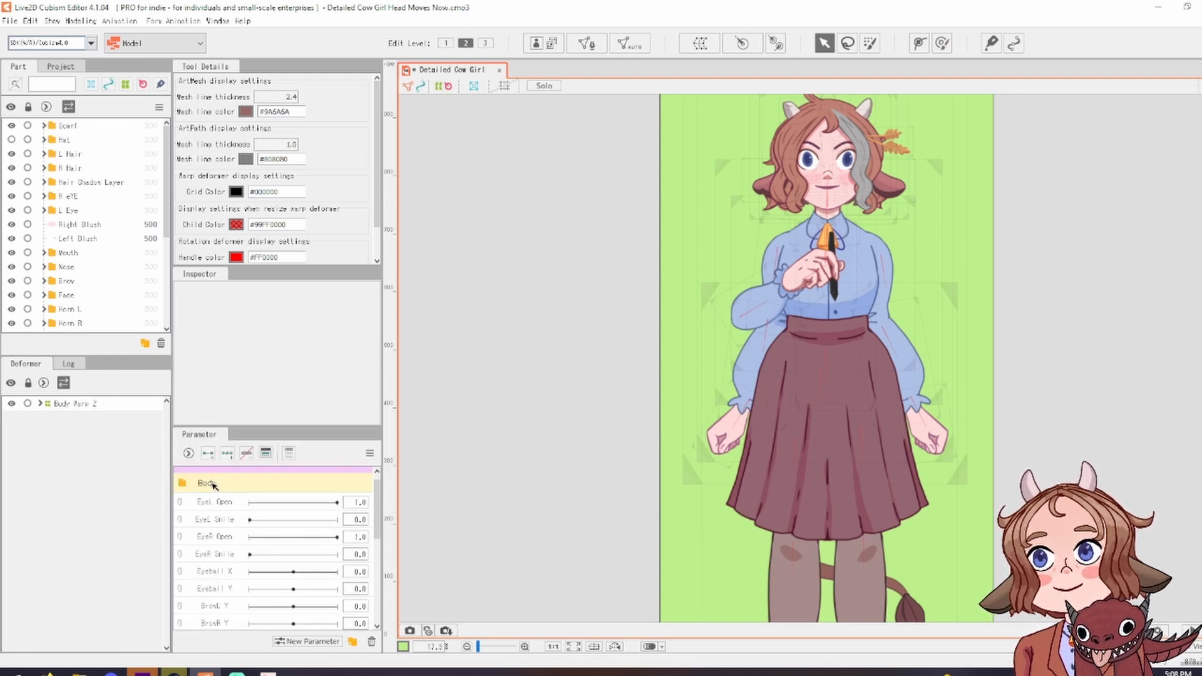
pyautogui.click(183, 486)
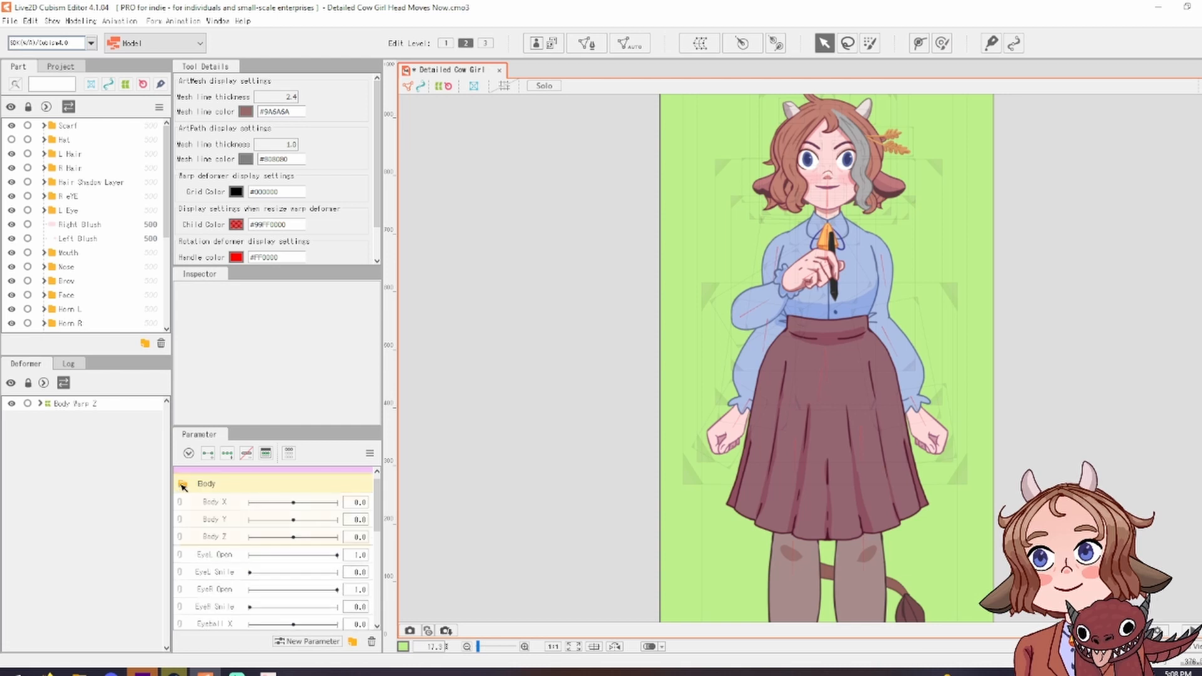
# Set the Body parameter folder's group colour to light blue
pyautogui.rightClick(196, 486)
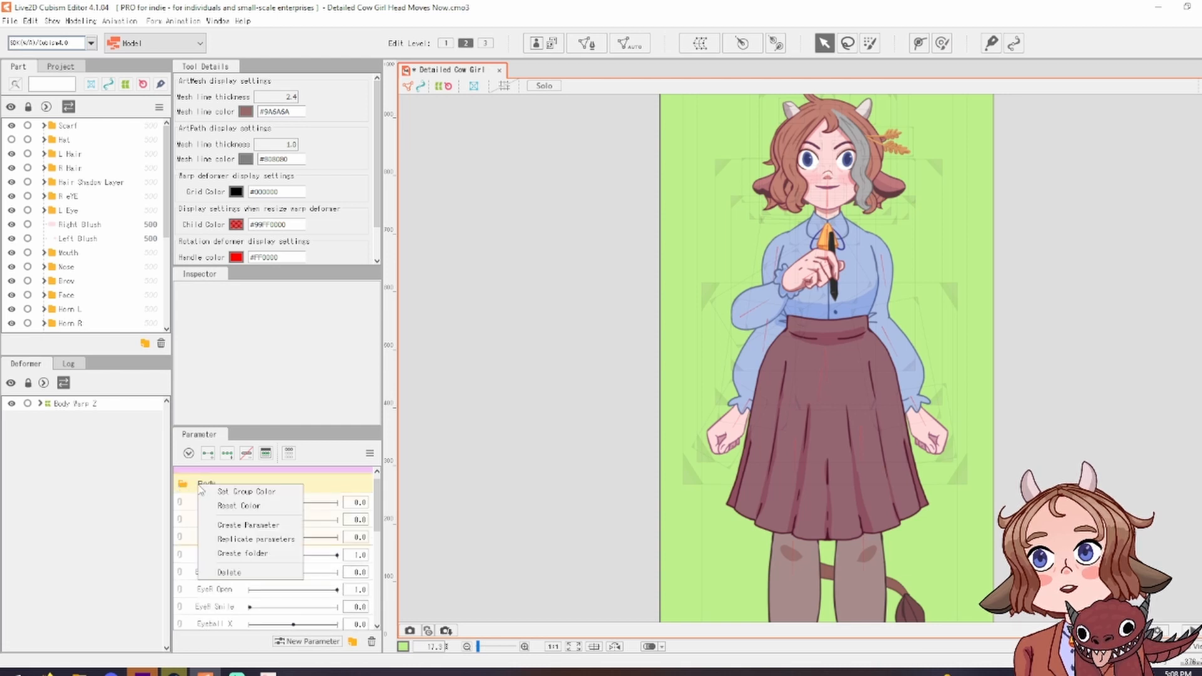
pyautogui.click(236, 507)
pyautogui.rightClick(216, 483)
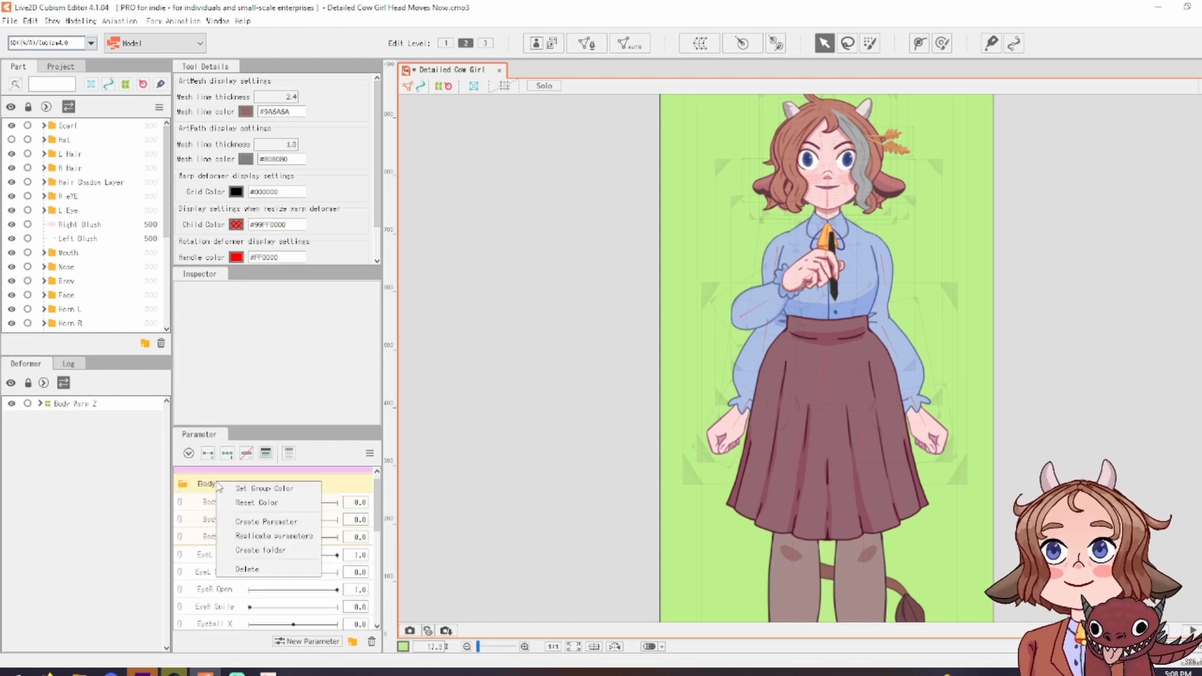
pyautogui.click(247, 489)
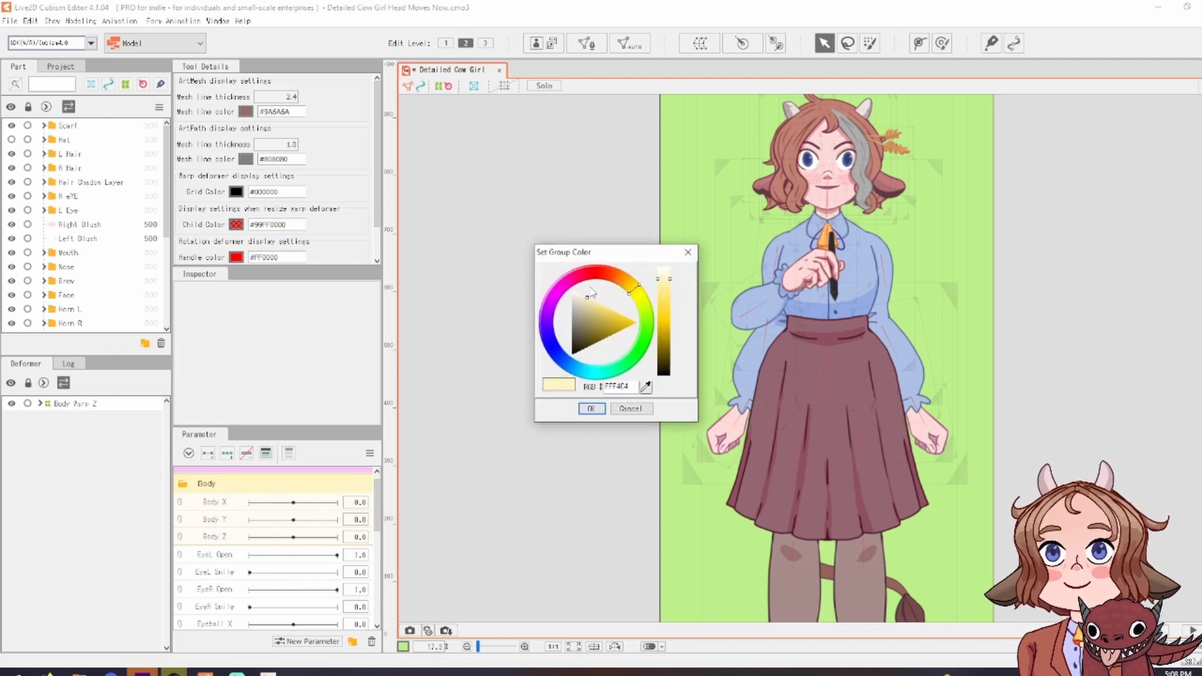
pyautogui.click(546, 323)
pyautogui.moveTo(584, 323); pyautogui.dragTo(608, 308)
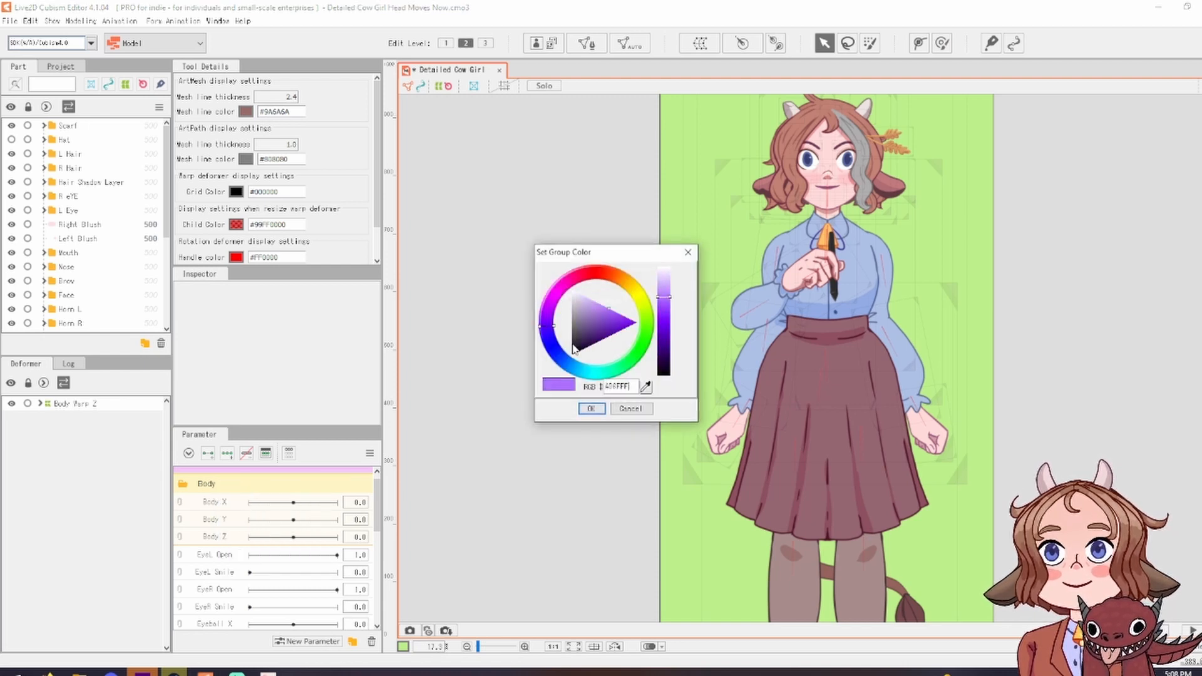
pyautogui.click(563, 361)
pyautogui.click(598, 299)
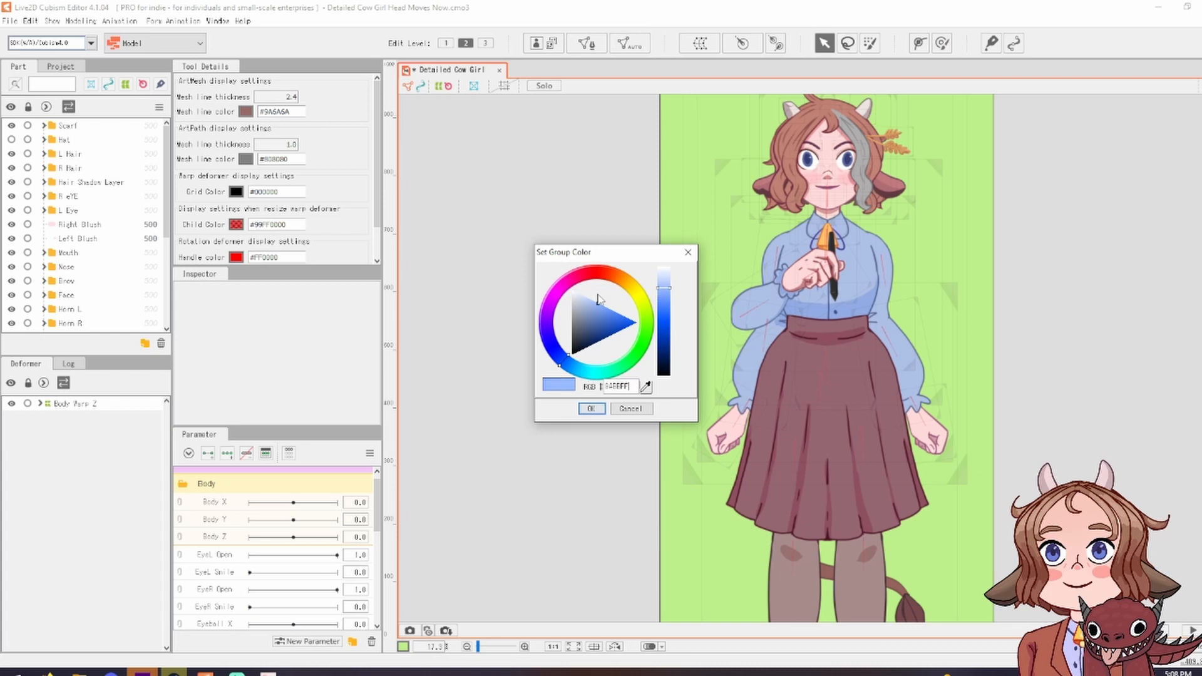
pyautogui.click(591, 408)
pyautogui.scroll(1, 348, 508)
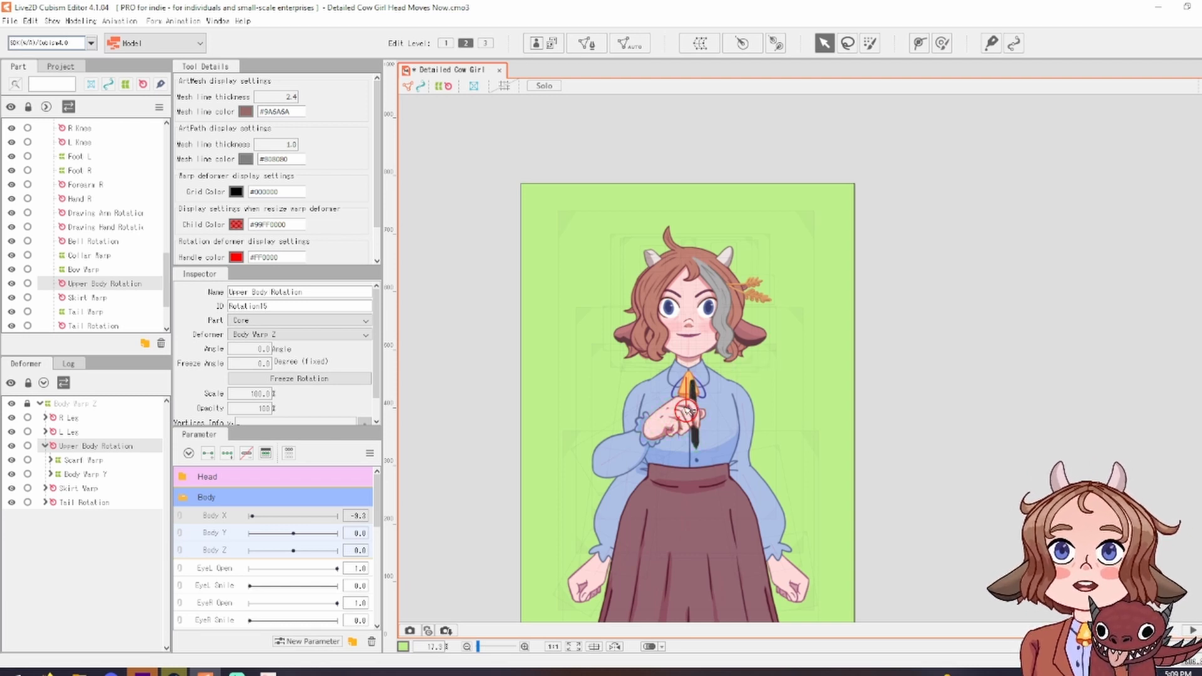
# Move the Upper Body Rotation deformer's pivot down to the waistband and undo the extra drag after it
pyautogui.moveTo(689, 410)
pyautogui.mouseDown()
pyautogui.moveTo(712, 412)
pyautogui.moveTo(634, 413)
pyautogui.moveTo(725, 415)
pyautogui.moveTo(692, 419)
pyautogui.mouseUp()
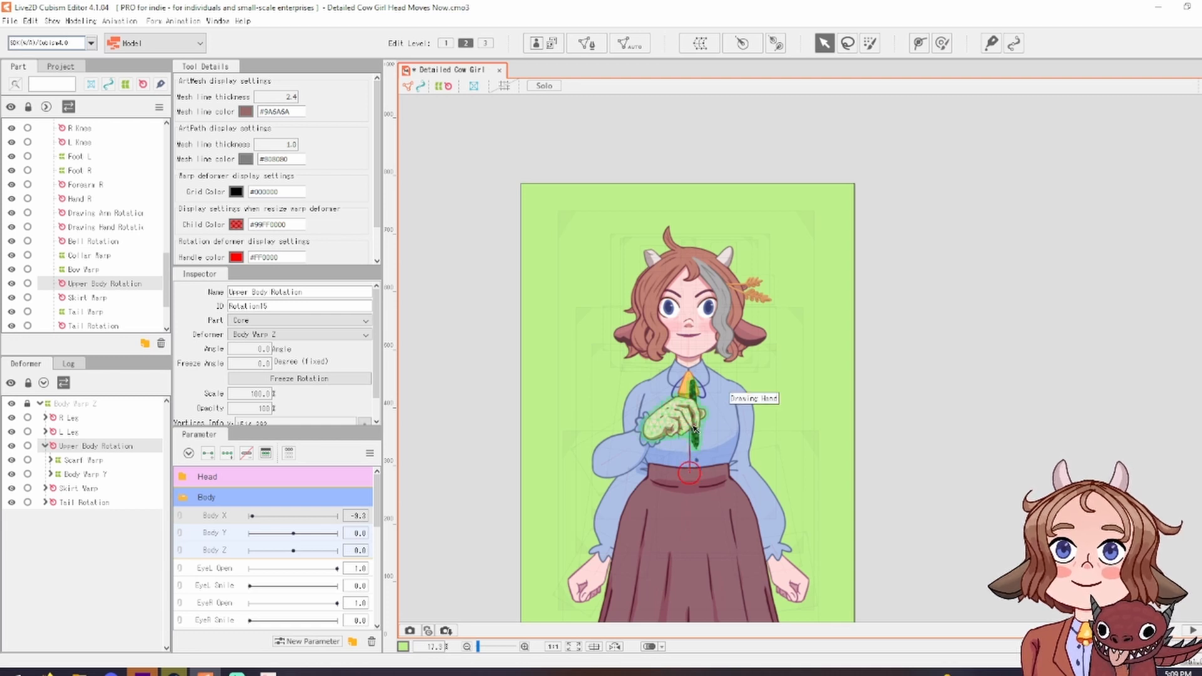
pyautogui.moveTo(695, 429); pyautogui.dragTo(696, 445)
pyautogui.hotkey('ctrl', 'z')
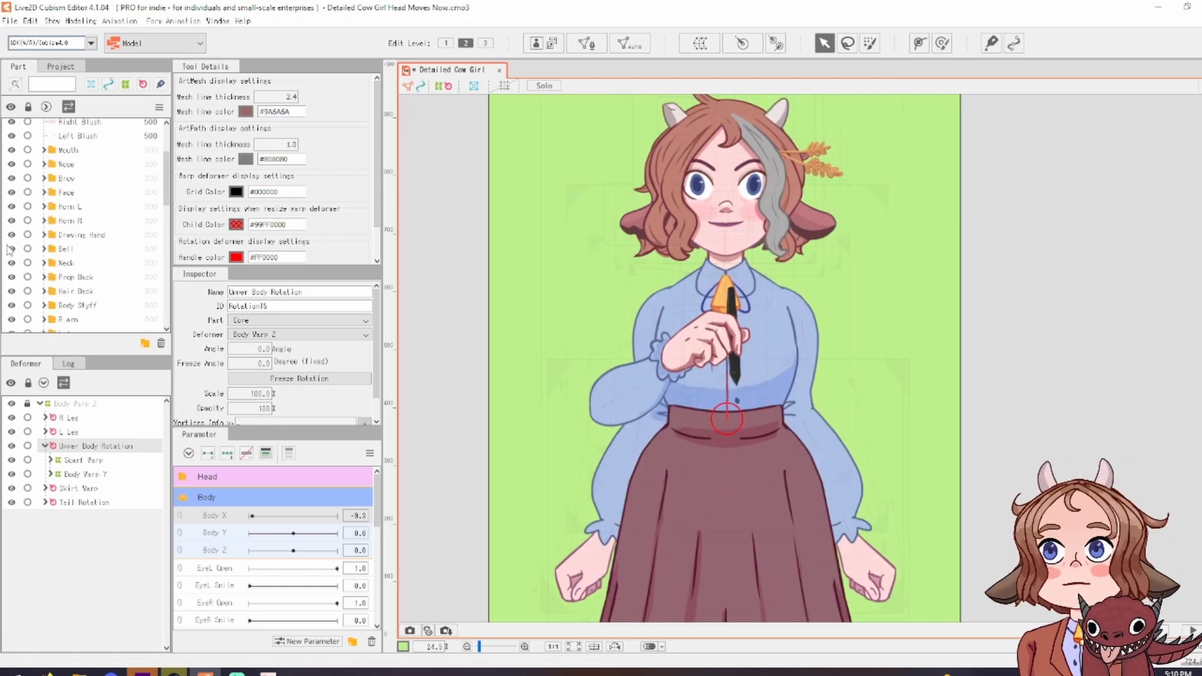
# Hide the Drawing Hand part and undo a trial adjustment of the Upper Body Rotation deformer
pyautogui.click(11, 235)
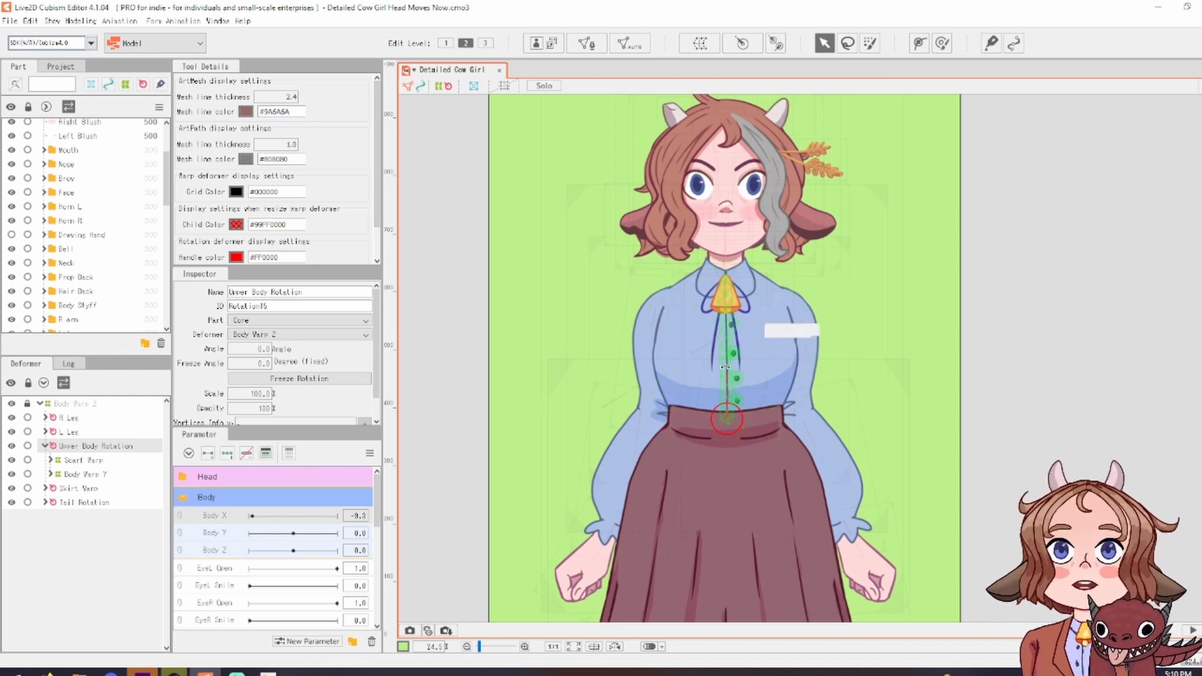
pyautogui.moveTo(734, 364); pyautogui.dragTo(703, 344)
pyautogui.hotkey('ctrl', 'z')
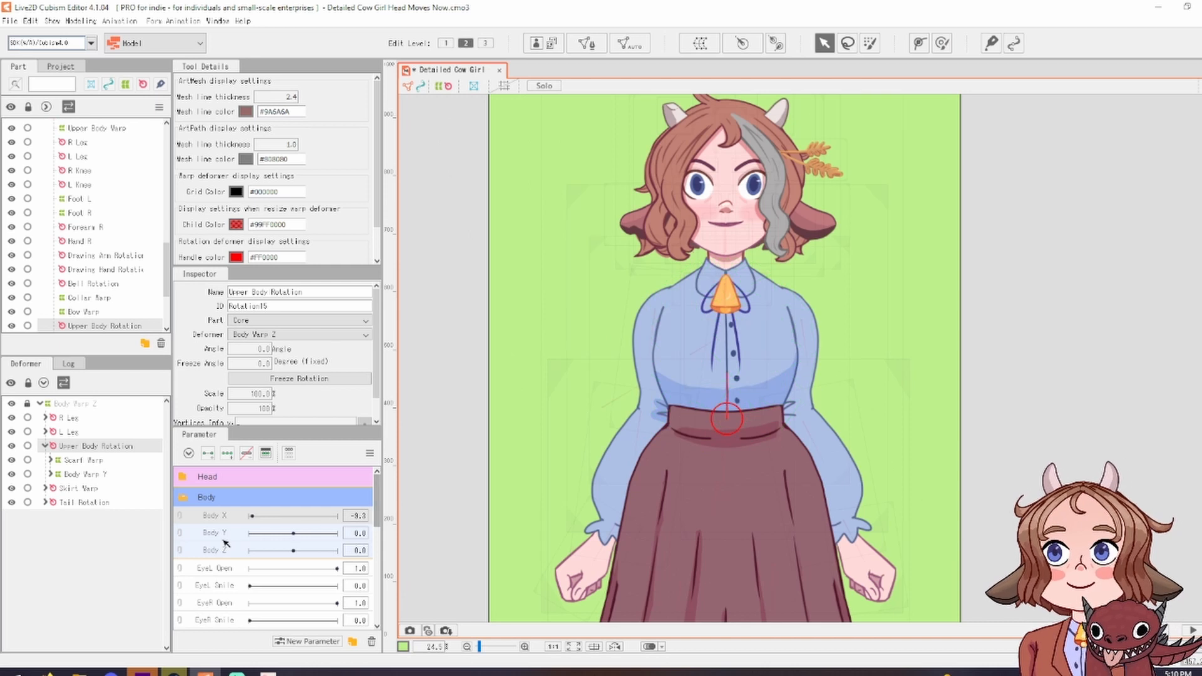
# Add three keys to Body Z and, at value 10, rotate the Upper Body Rotation deformer about 18°
pyautogui.click(227, 452)
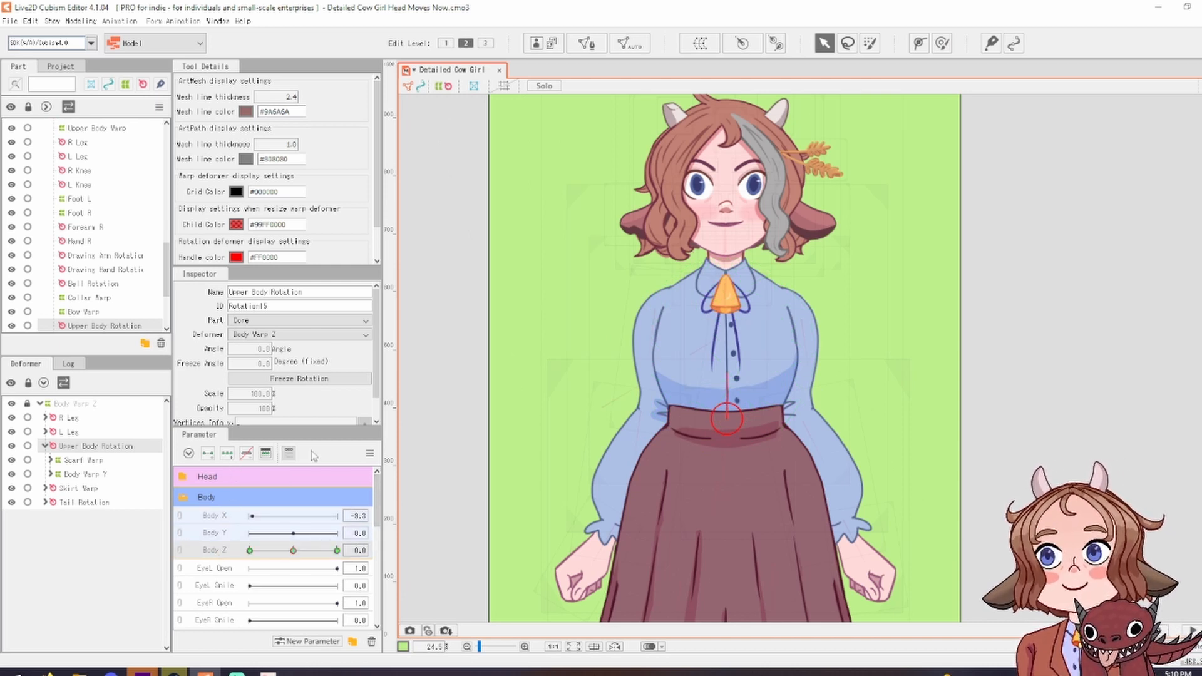
pyautogui.click(297, 551)
pyautogui.moveTo(297, 551)
pyautogui.mouseDown()
pyautogui.moveTo(342, 553)
pyautogui.moveTo(317, 557)
pyautogui.mouseUp()
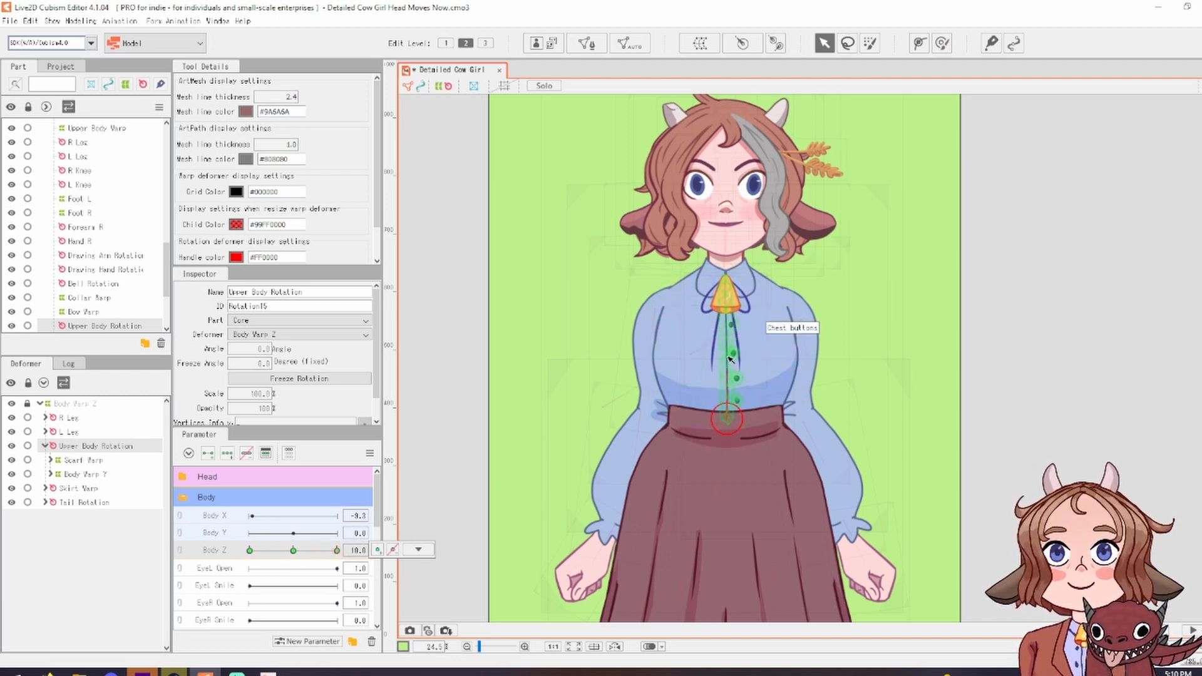
pyautogui.moveTo(726, 368)
pyautogui.mouseDown()
pyautogui.moveTo(777, 373)
pyautogui.moveTo(741, 375)
pyautogui.mouseUp()
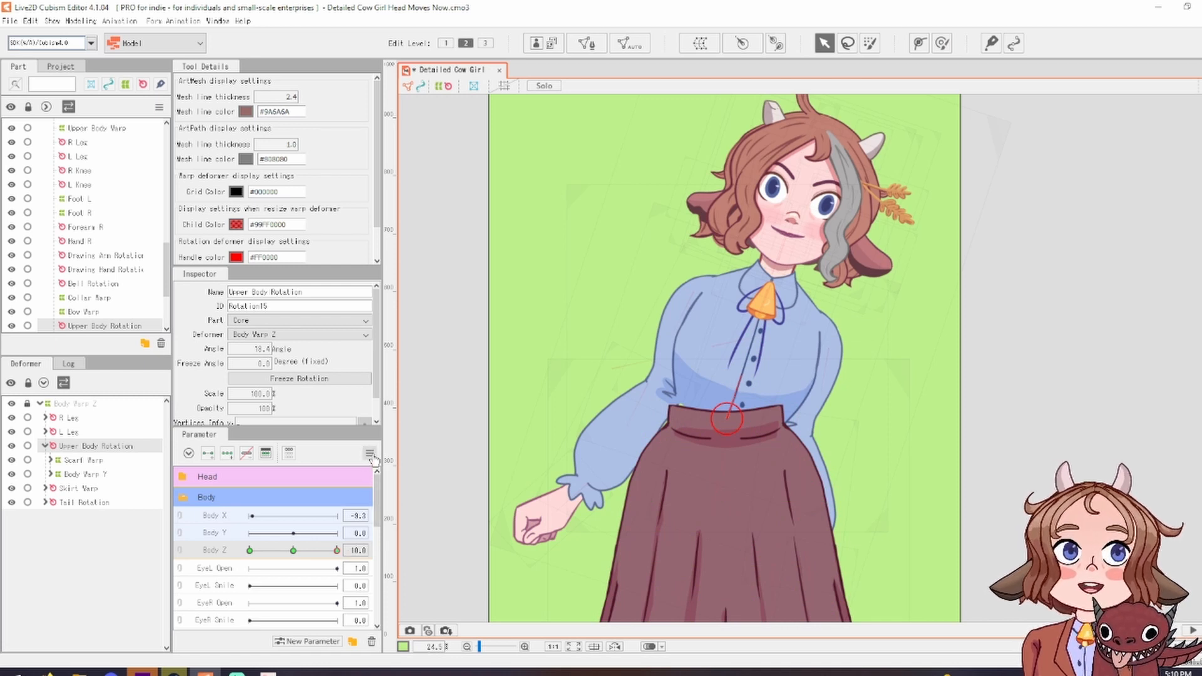
# Reflect the upper body rotation horizontally onto the opposite Body Z key and preview the tilt from -10
pyautogui.click(370, 454)
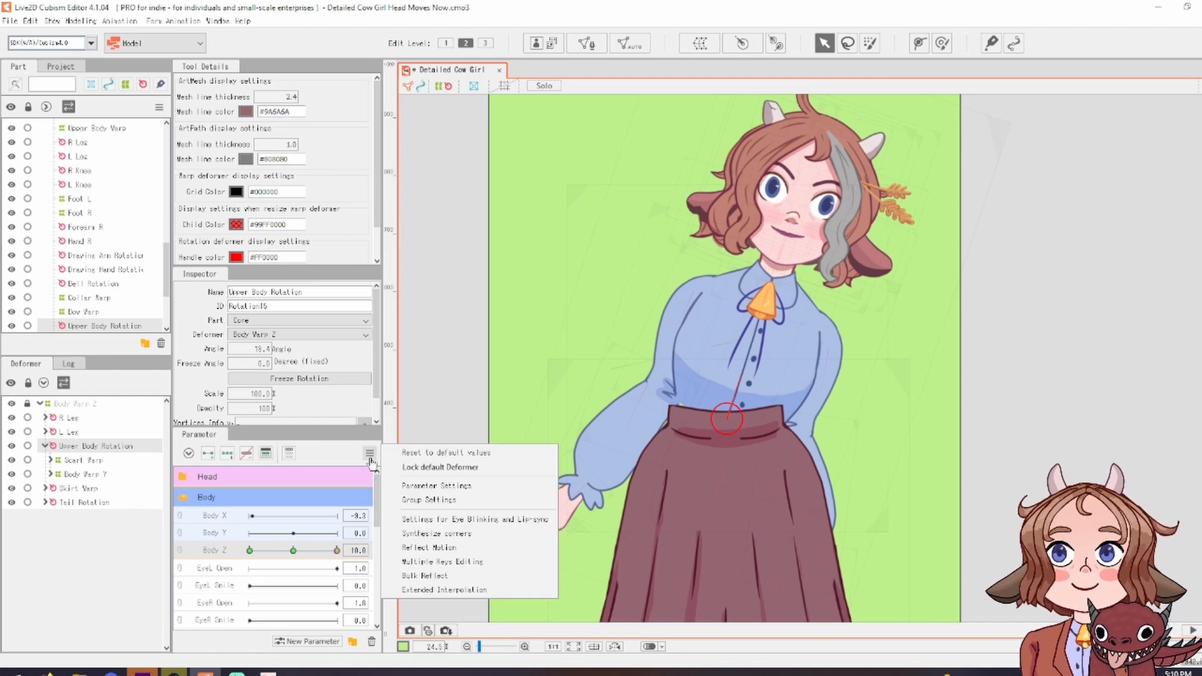
pyautogui.click(451, 550)
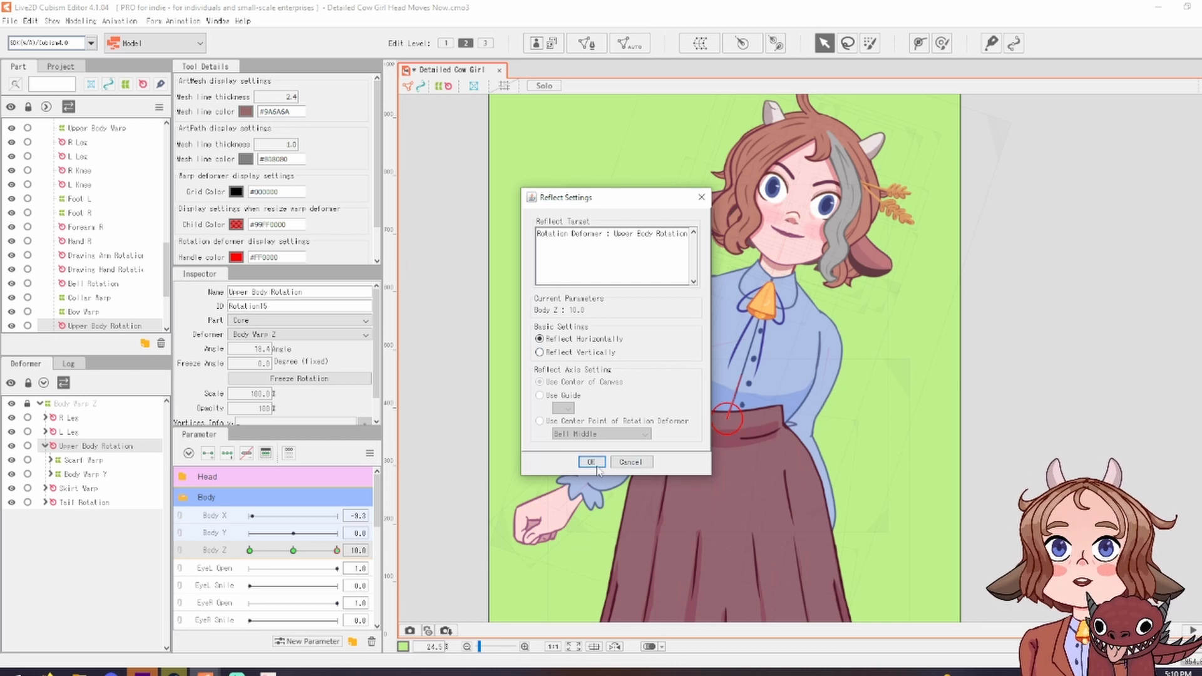
pyautogui.click(590, 463)
pyautogui.click(249, 551)
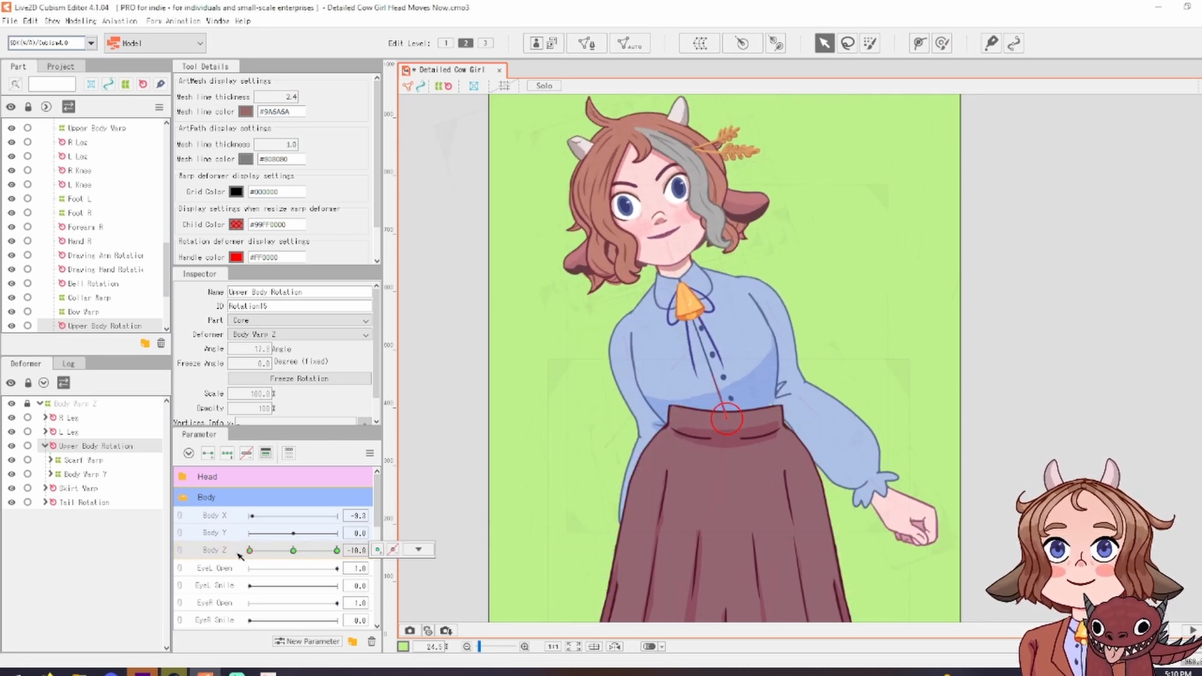
pyautogui.moveTo(240, 554); pyautogui.dragTo(272, 561)
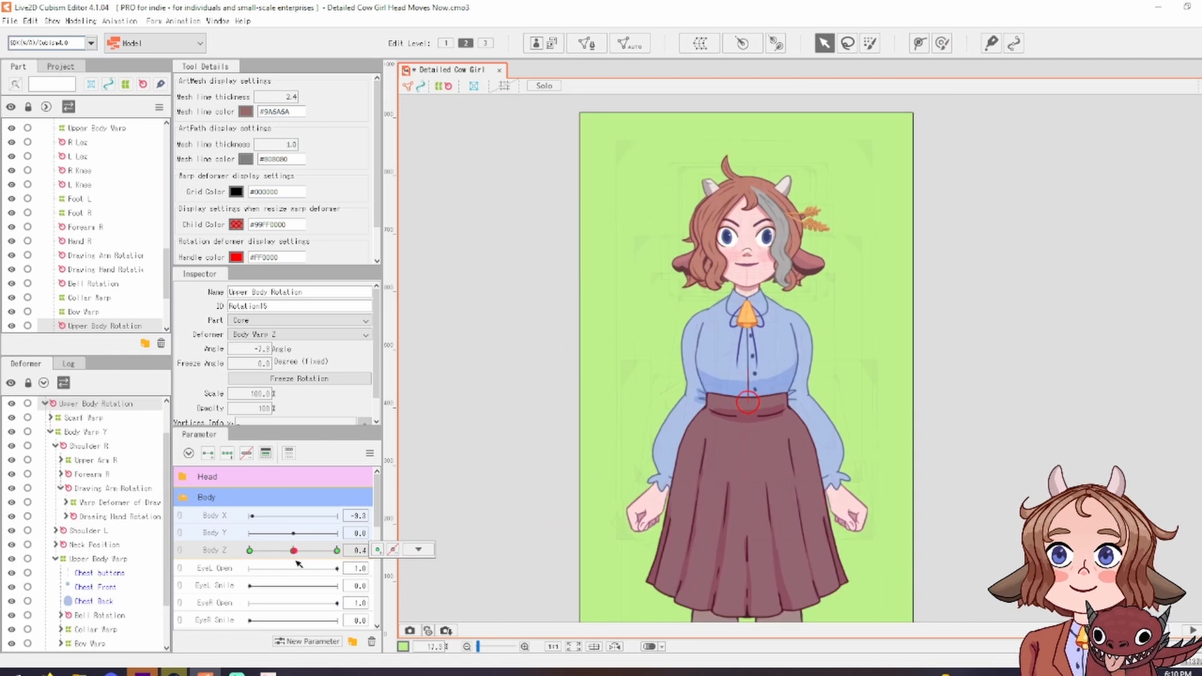
# With Body Z at 10, rotate the Shoulder L deformer to swing the left arm outward from the torso
pyautogui.moveTo(296, 561); pyautogui.dragTo(332, 562)
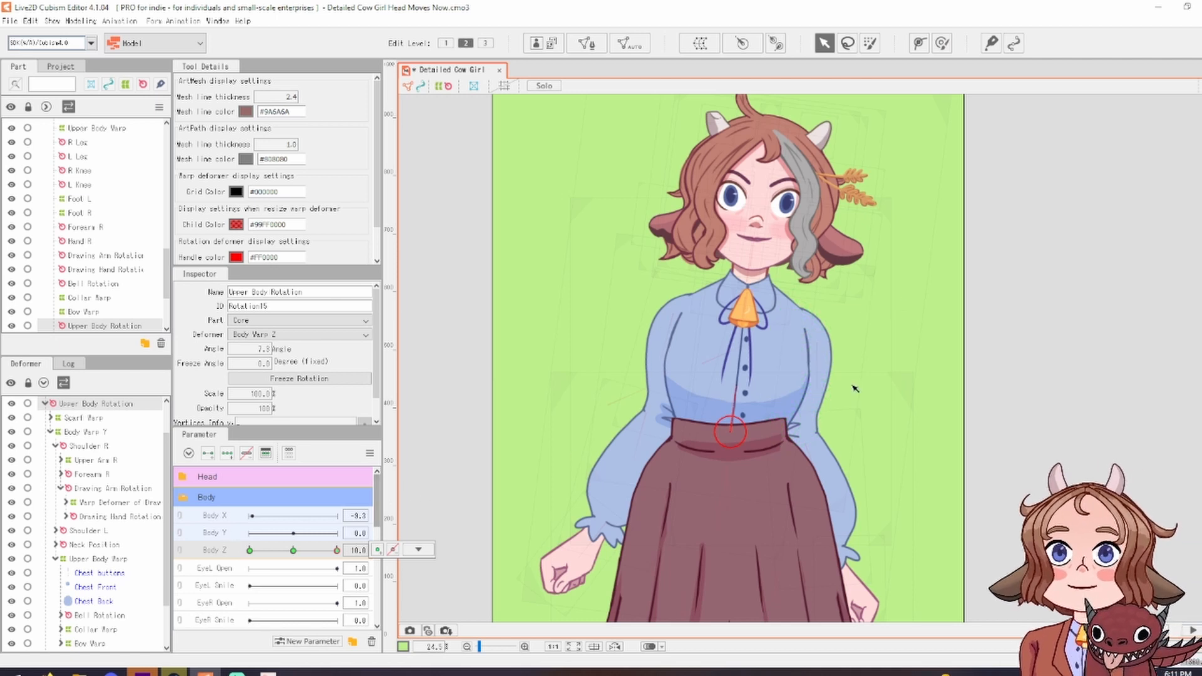
pyautogui.click(817, 349)
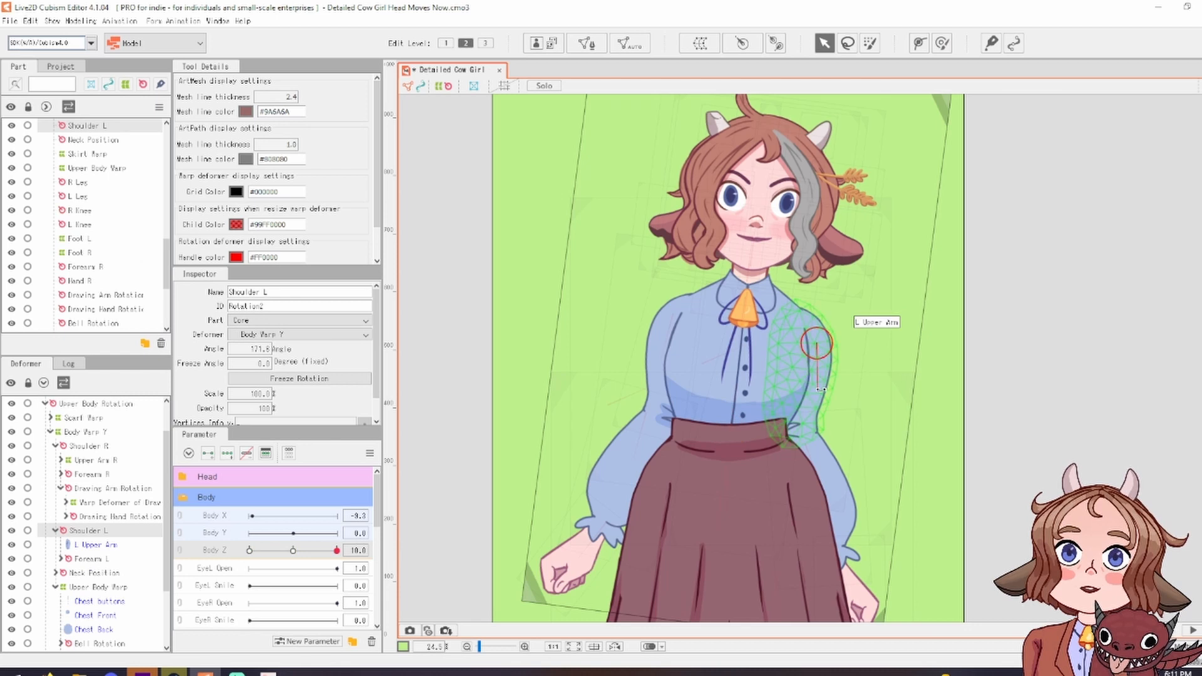
pyautogui.moveTo(818, 388); pyautogui.dragTo(831, 389)
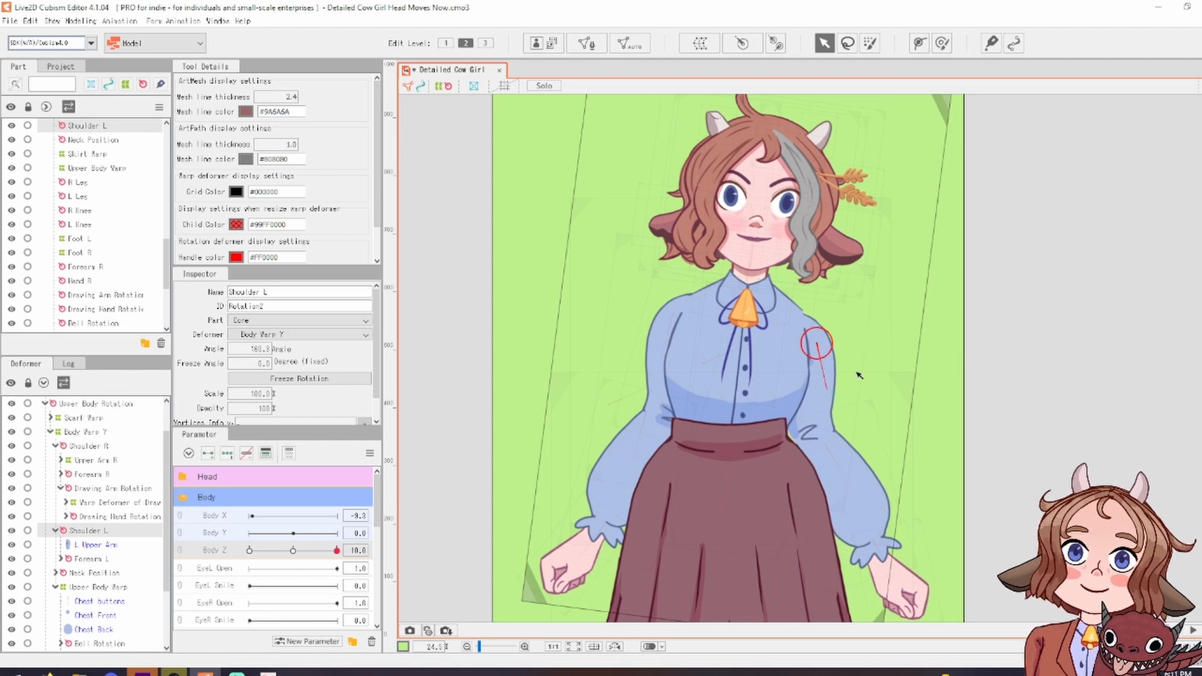
# Undo the last Shoulder L rotation and set Body Z back to 0
pyautogui.scroll(2, 831, 389)
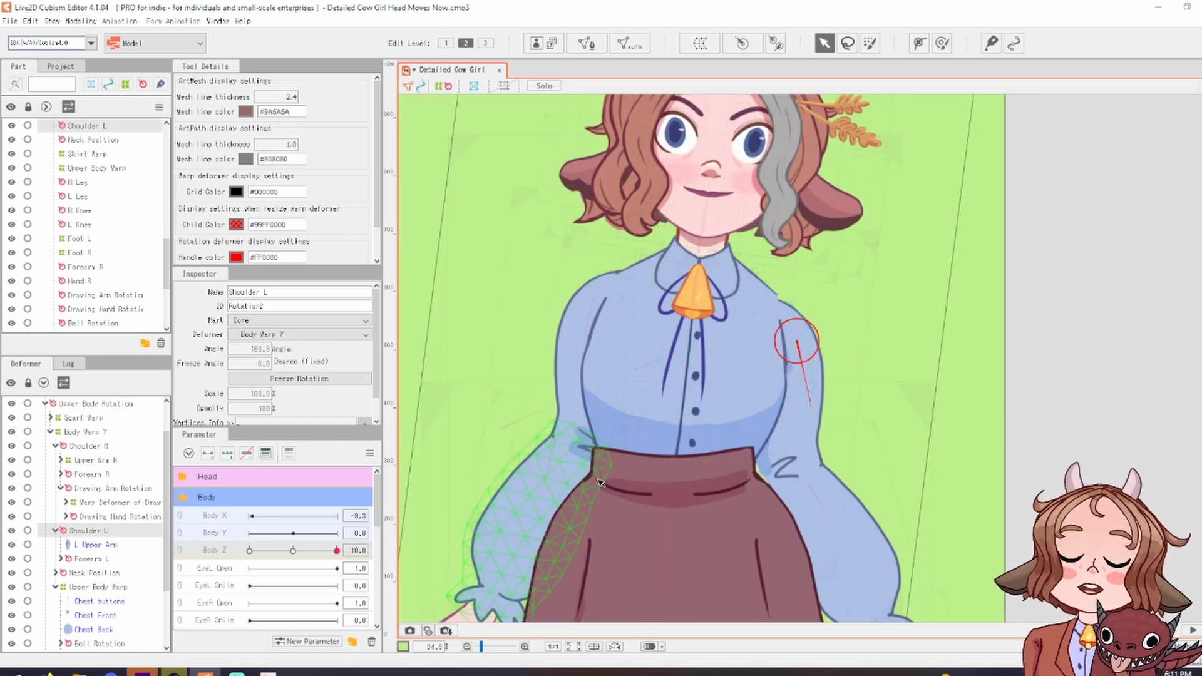
pyautogui.hotkey('ctrl', 'z')
pyautogui.scroll(3, 799, 392)
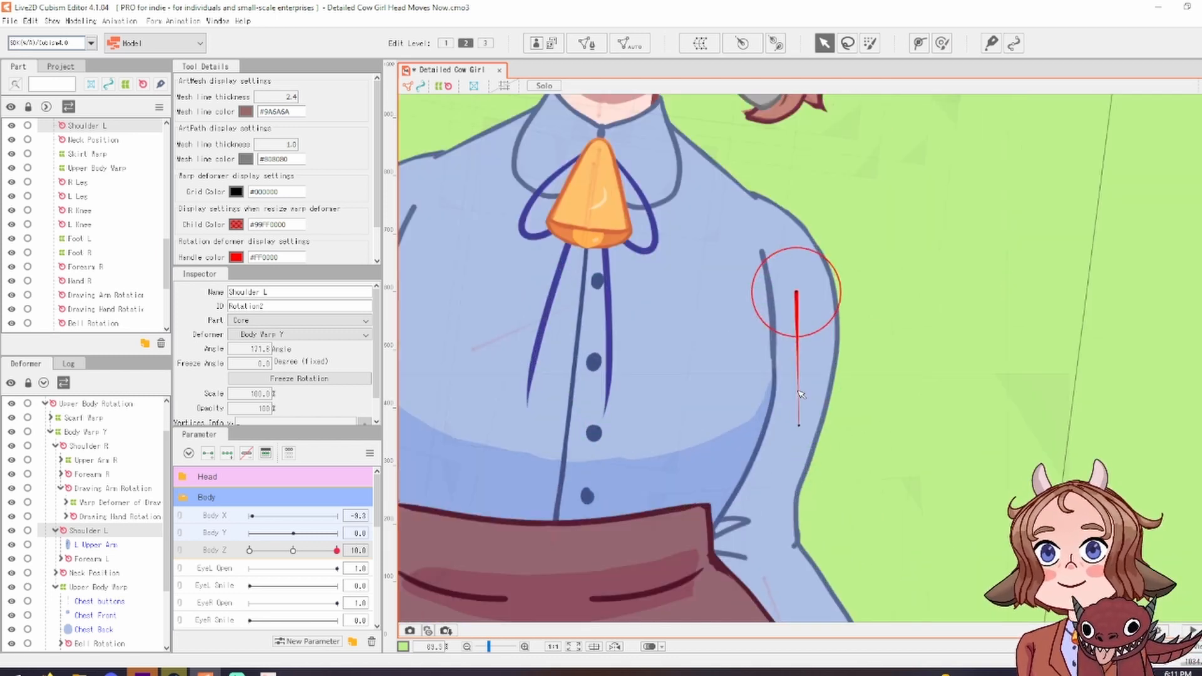
pyautogui.scroll(-1, 801, 395)
pyautogui.moveTo(339, 550); pyautogui.dragTo(293, 550)
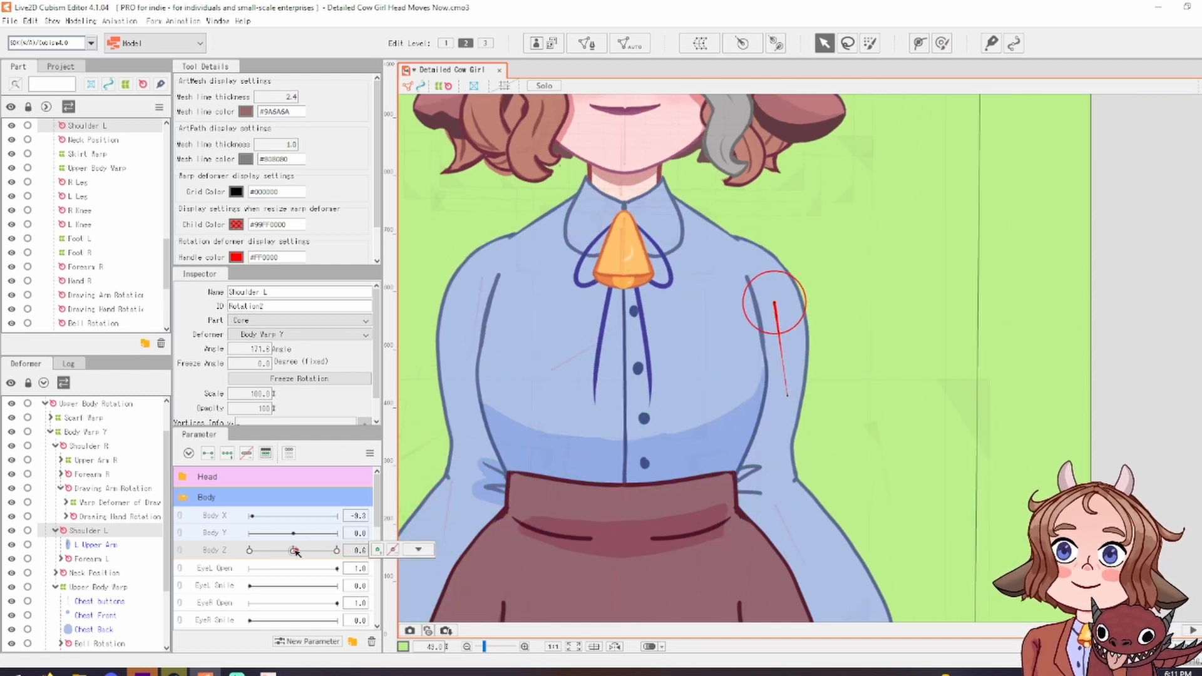
# Try swinging the left arm outward with the Shoulder L deformer at Body Z 0, and undo the rotation
pyautogui.click(358, 550)
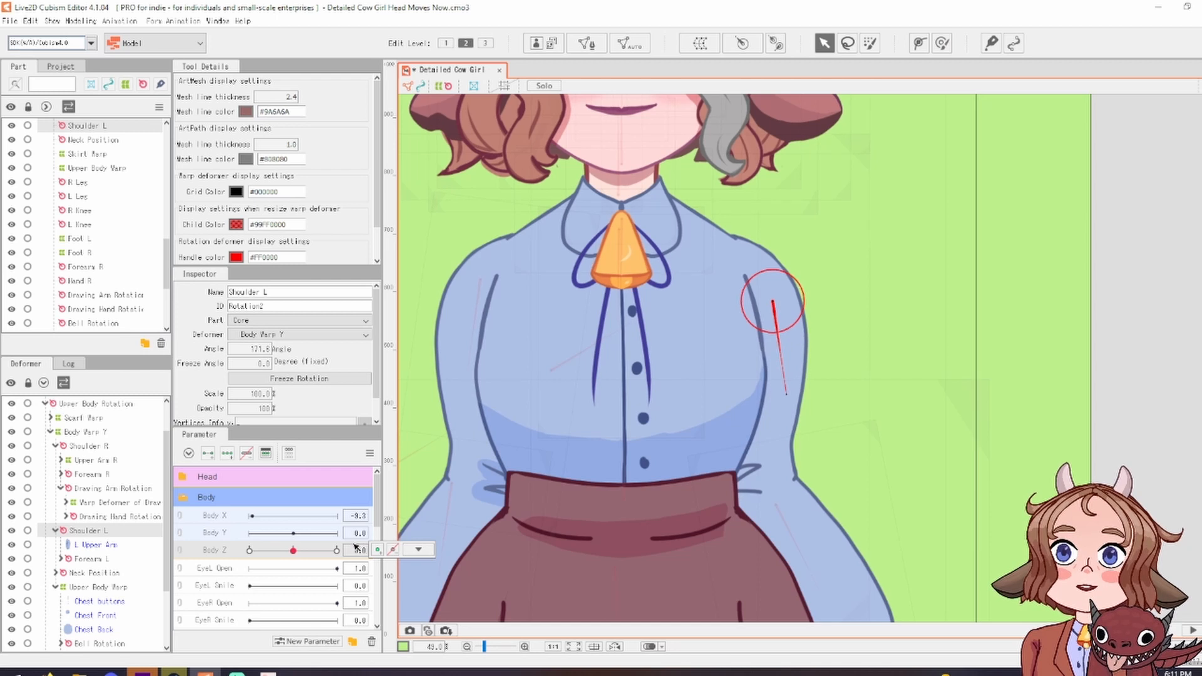
pyautogui.moveTo(794, 393); pyautogui.dragTo(753, 250)
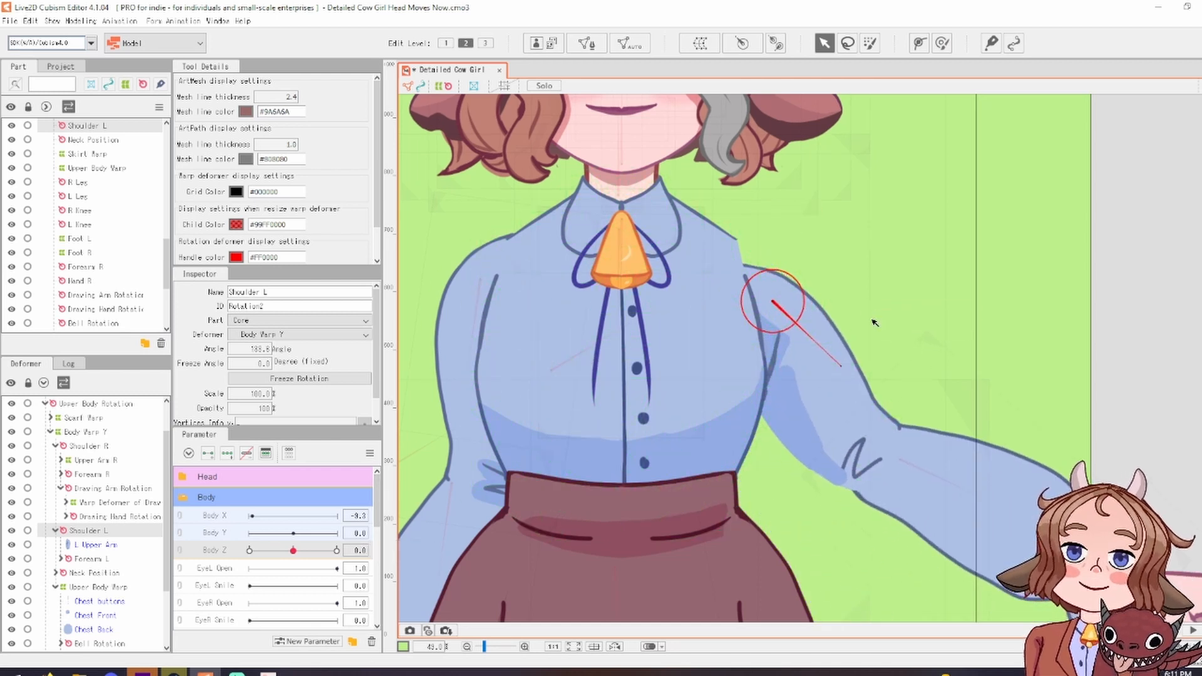
pyautogui.hotkey('ctrl', 'z')
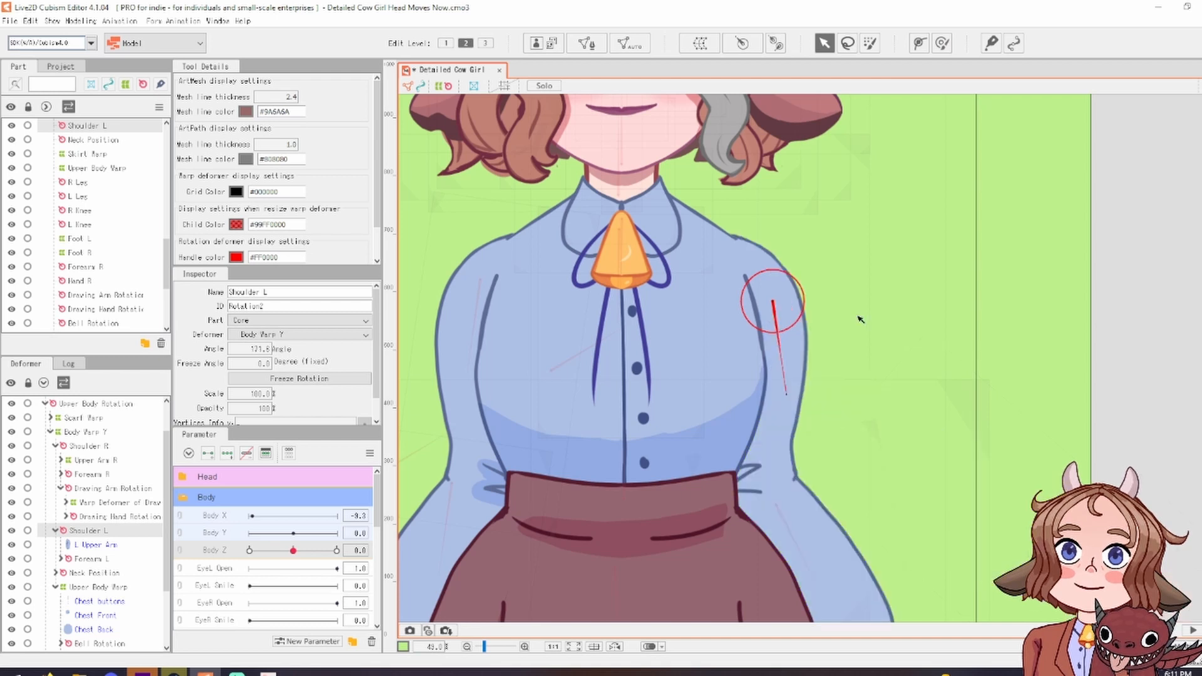
# Select the Chest Back and L Upper Arm meshes together
pyautogui.click(804, 368)
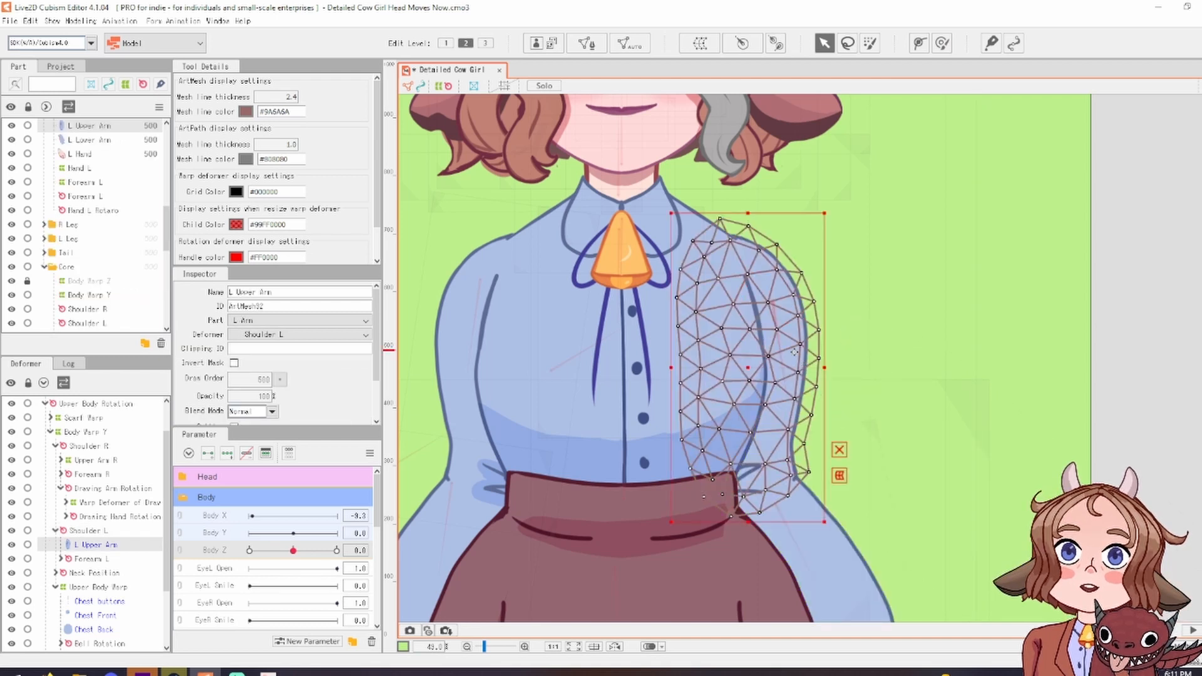
pyautogui.click(697, 227)
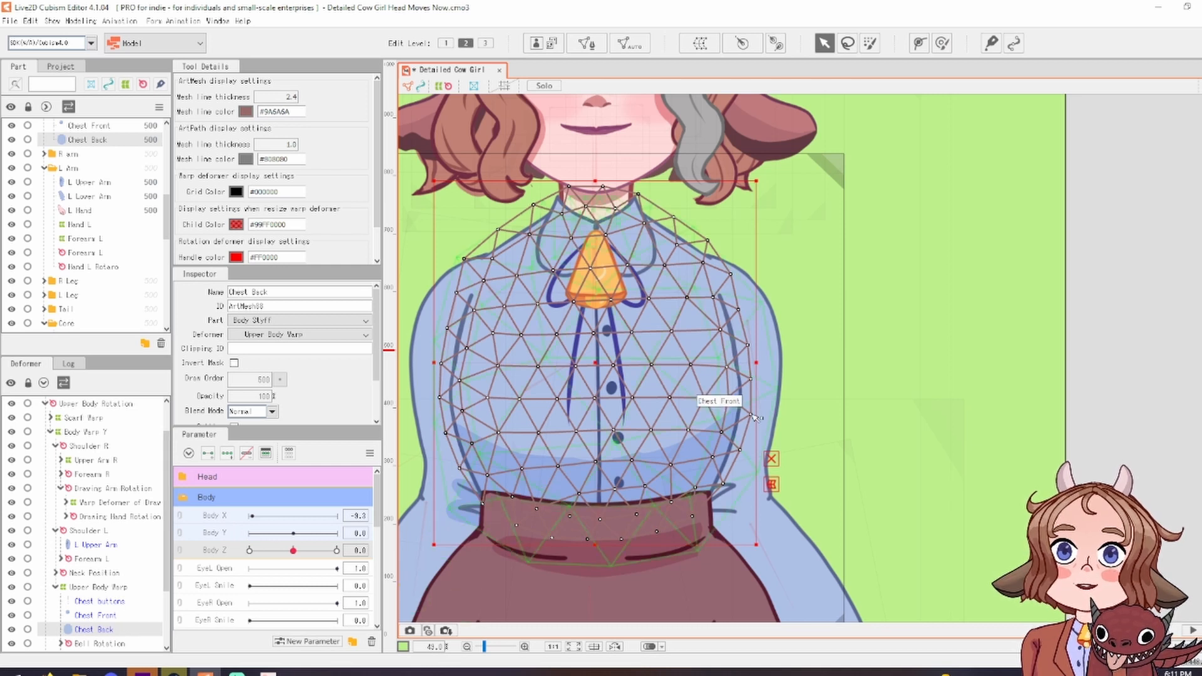
pyautogui.keyDown('shift'); pyautogui.click(773, 406); pyautogui.keyUp('shift')
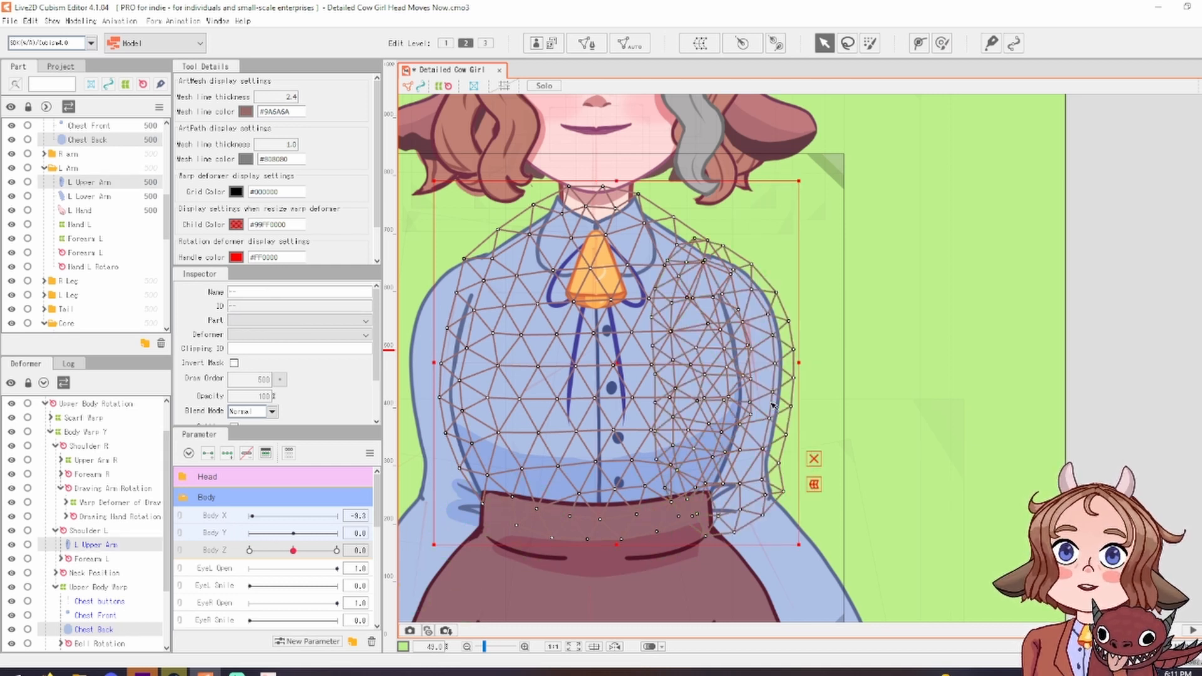
pyautogui.scroll(-2, 770, 372)
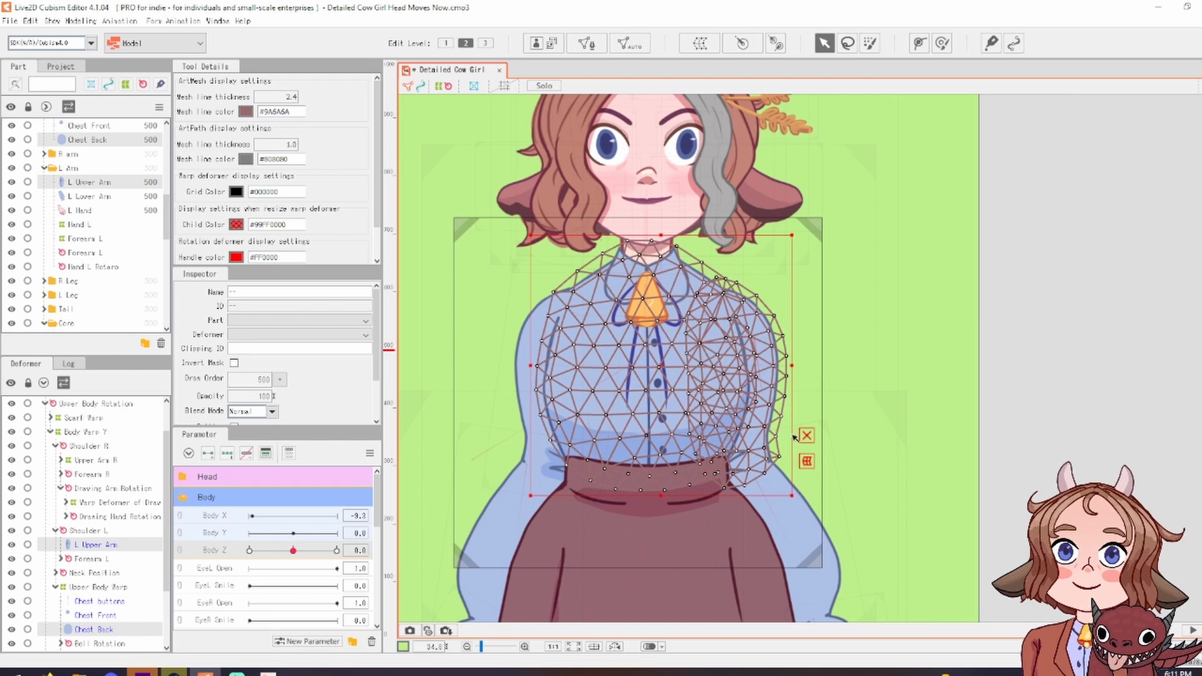
pyautogui.scroll(2, 794, 437)
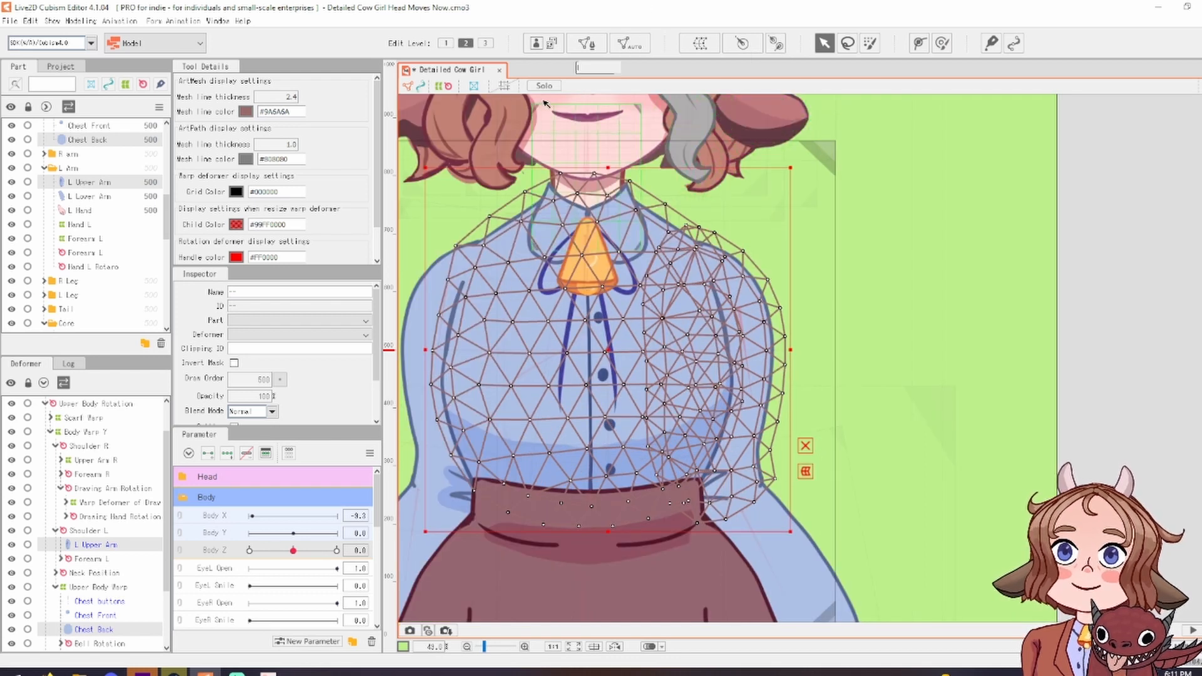
# In mesh editing, glue the overlapping Chest Back and L Upper Arm vertices across the top of the left shoulder
pyautogui.click(598, 45)
pyautogui.scroll(4, 759, 243)
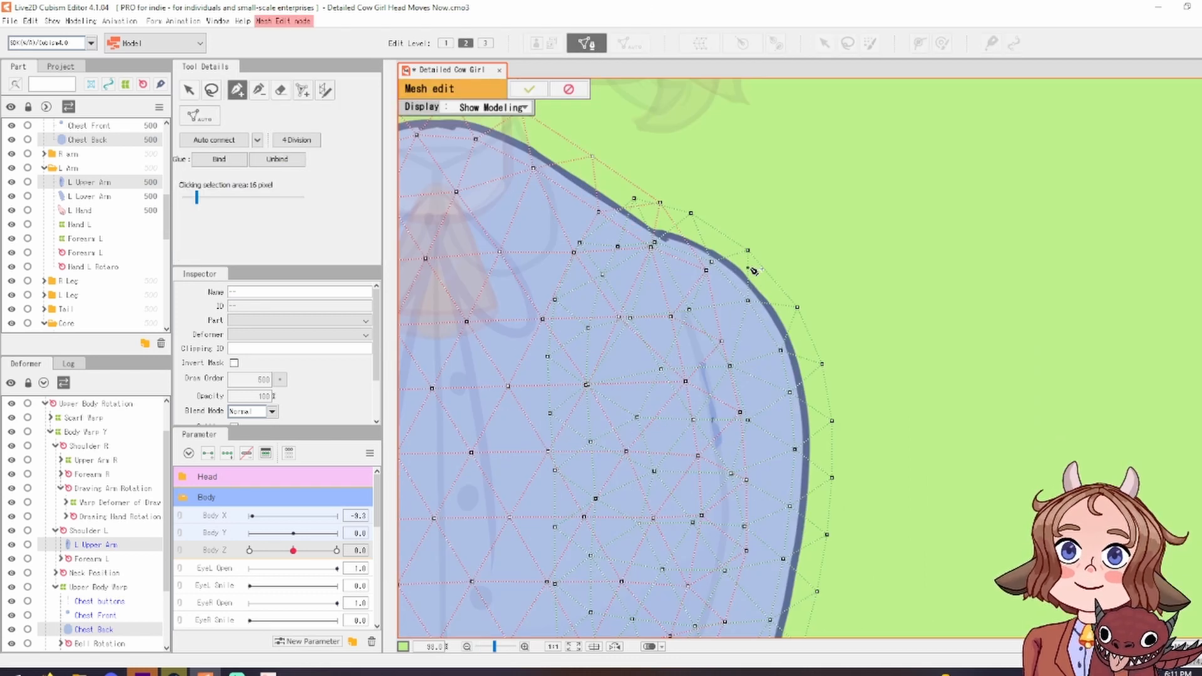
pyautogui.moveTo(746, 229); pyautogui.dragTo(759, 243)
pyautogui.scroll(-2, 759, 243)
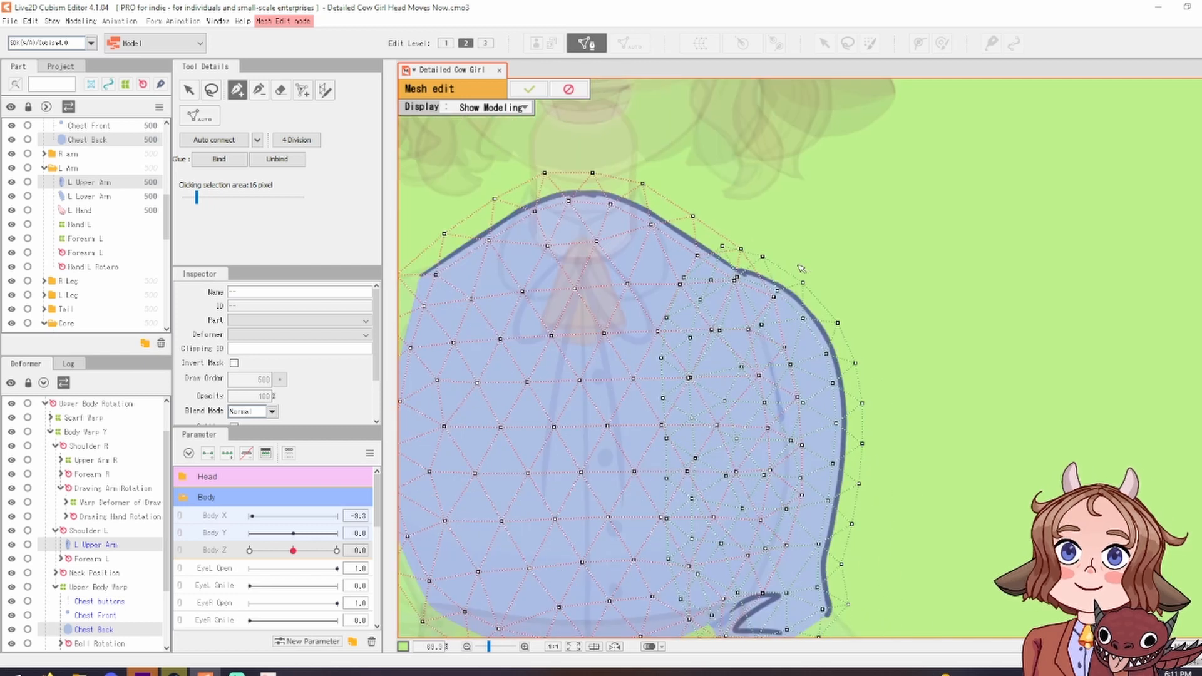
pyautogui.click(213, 91)
pyautogui.moveTo(697, 262)
pyautogui.mouseDown()
pyautogui.moveTo(810, 382)
pyautogui.moveTo(852, 287)
pyautogui.moveTo(745, 234)
pyautogui.mouseUp()
pyautogui.click(219, 160)
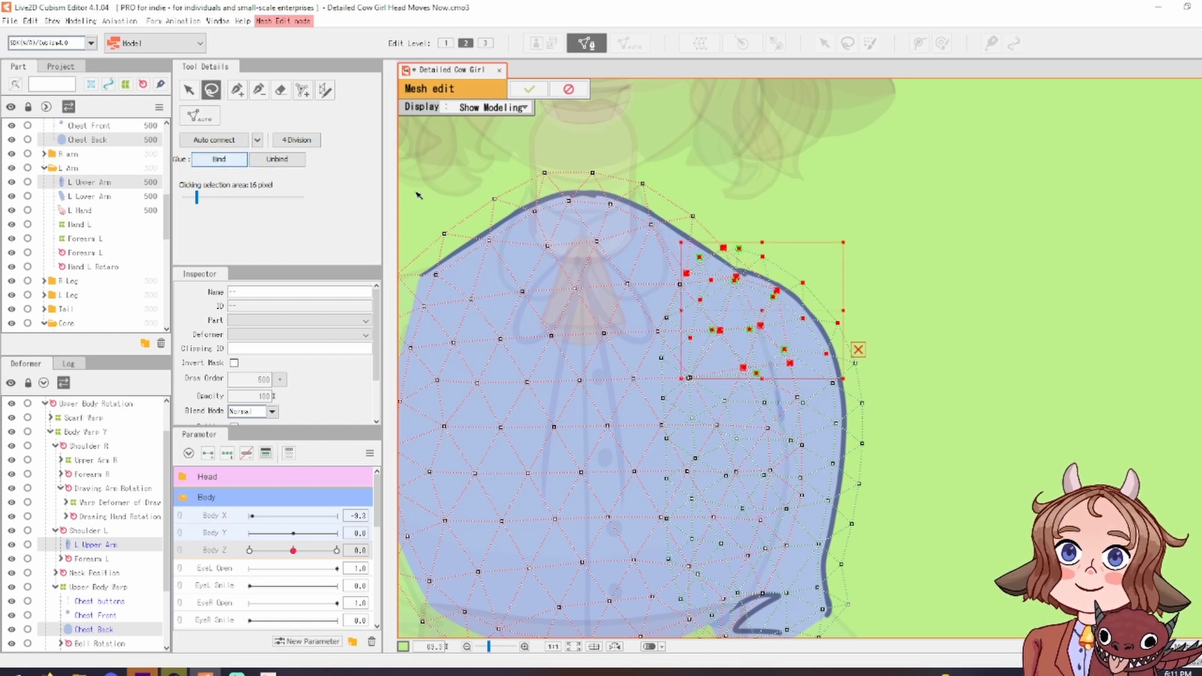
pyautogui.click(530, 89)
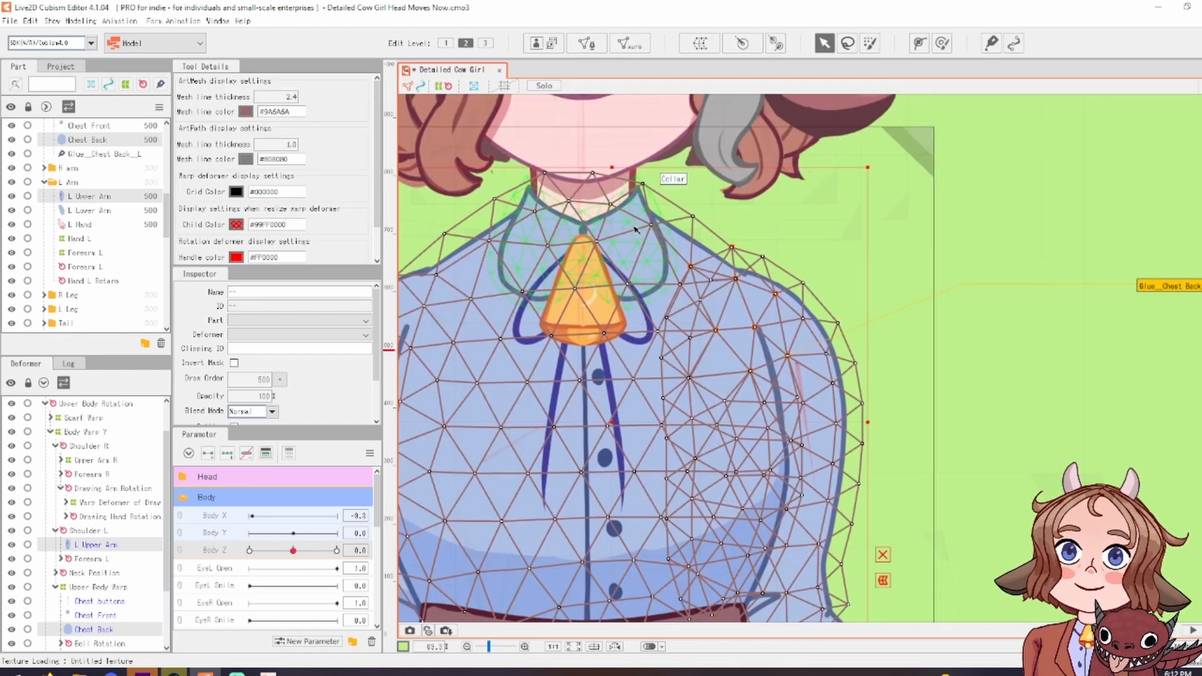
# Rotate Shoulder L to test the glued shoulder, and undo both the rotation and the glue
pyautogui.click(464, 501)
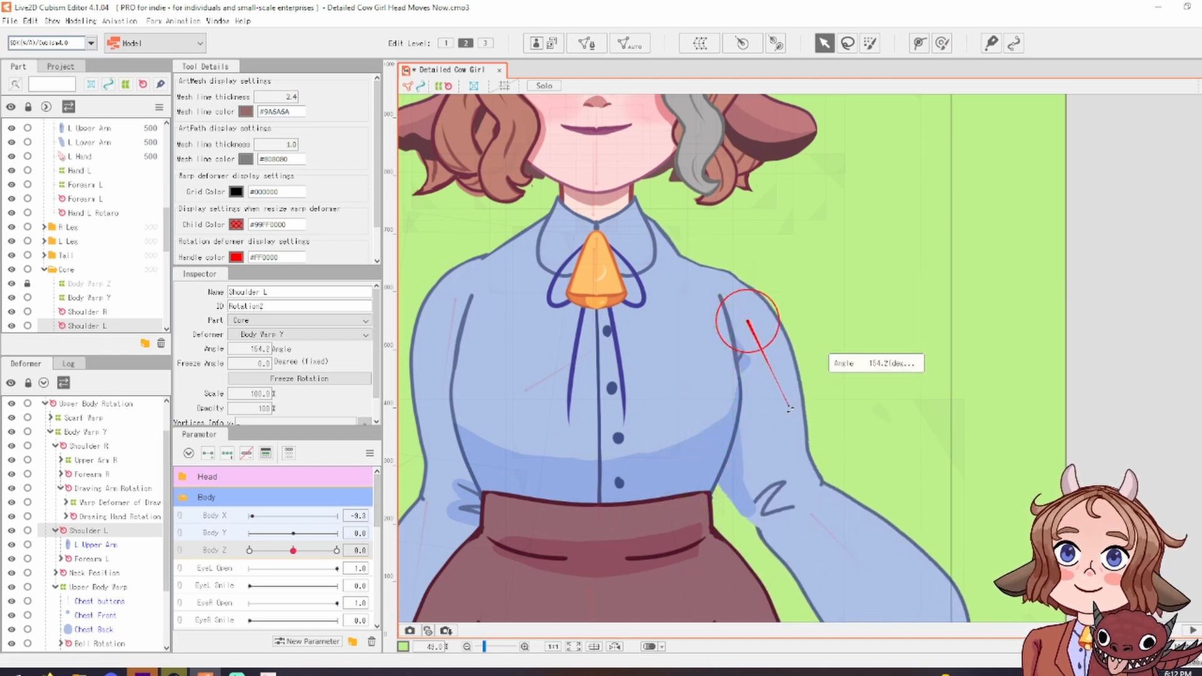
pyautogui.moveTo(765, 414); pyautogui.dragTo(762, 413)
pyautogui.click(775, 304)
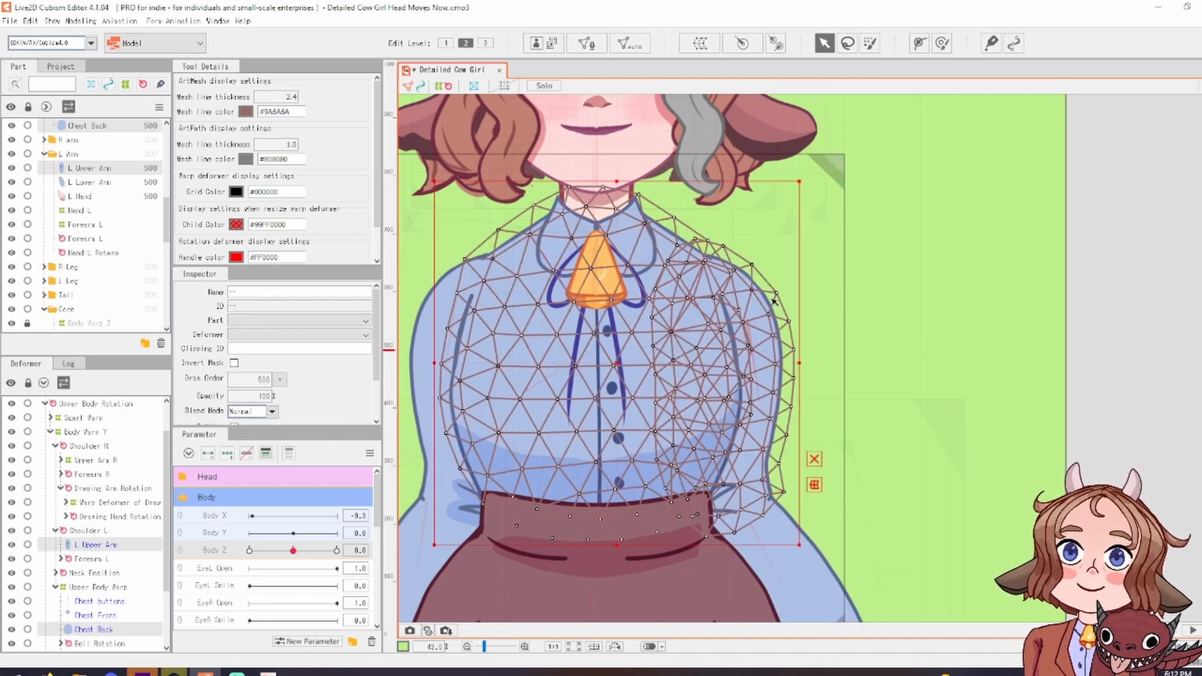
# Glue Chest Back to L Upper Arm using only a narrow strip of vertices along the shoulder seam, and apply the mesh edit
pyautogui.scroll(5, 774, 303)
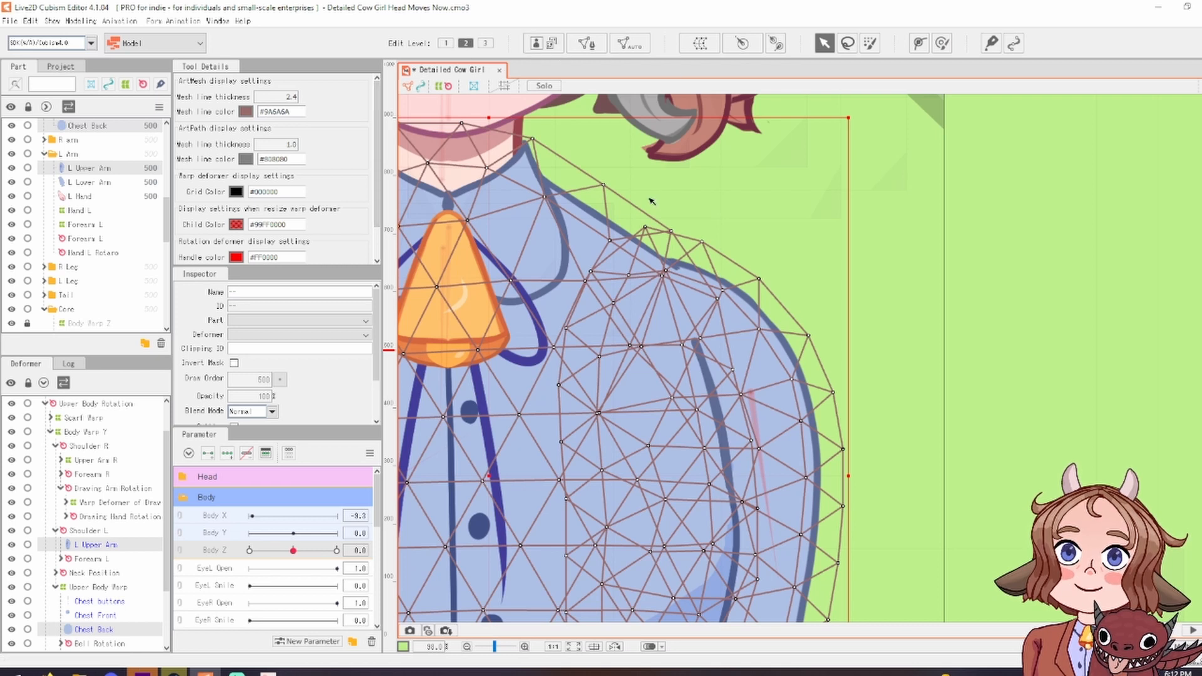
pyautogui.scroll(-2, 662, 215)
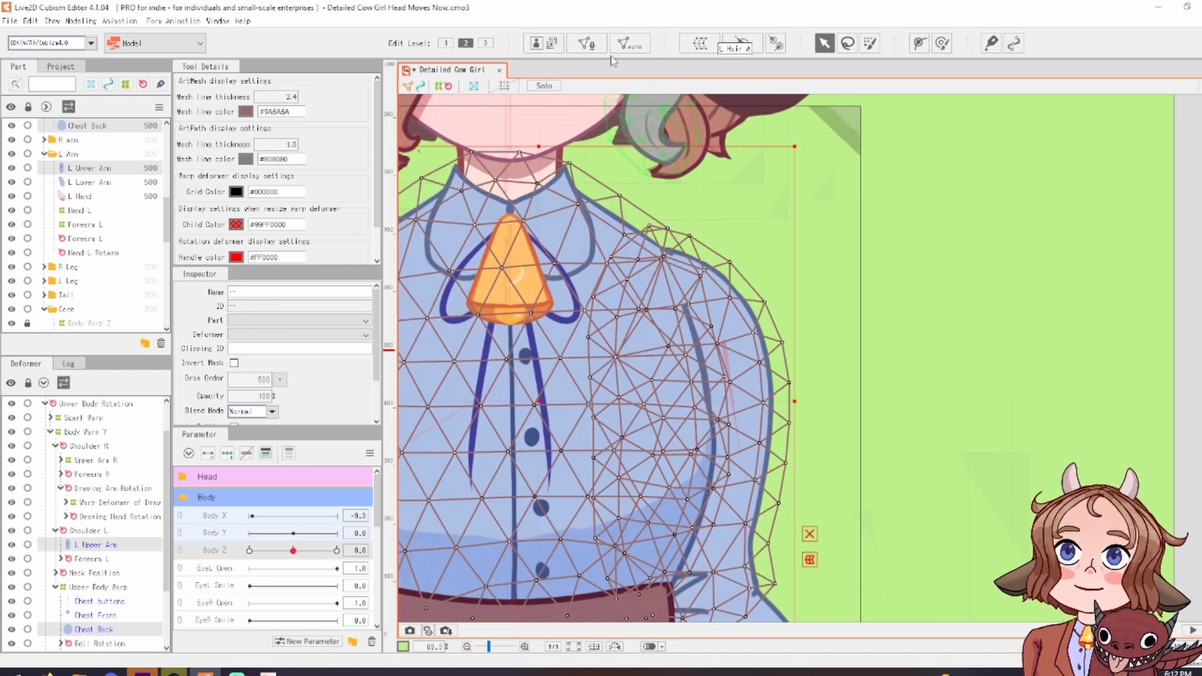
pyautogui.click(591, 46)
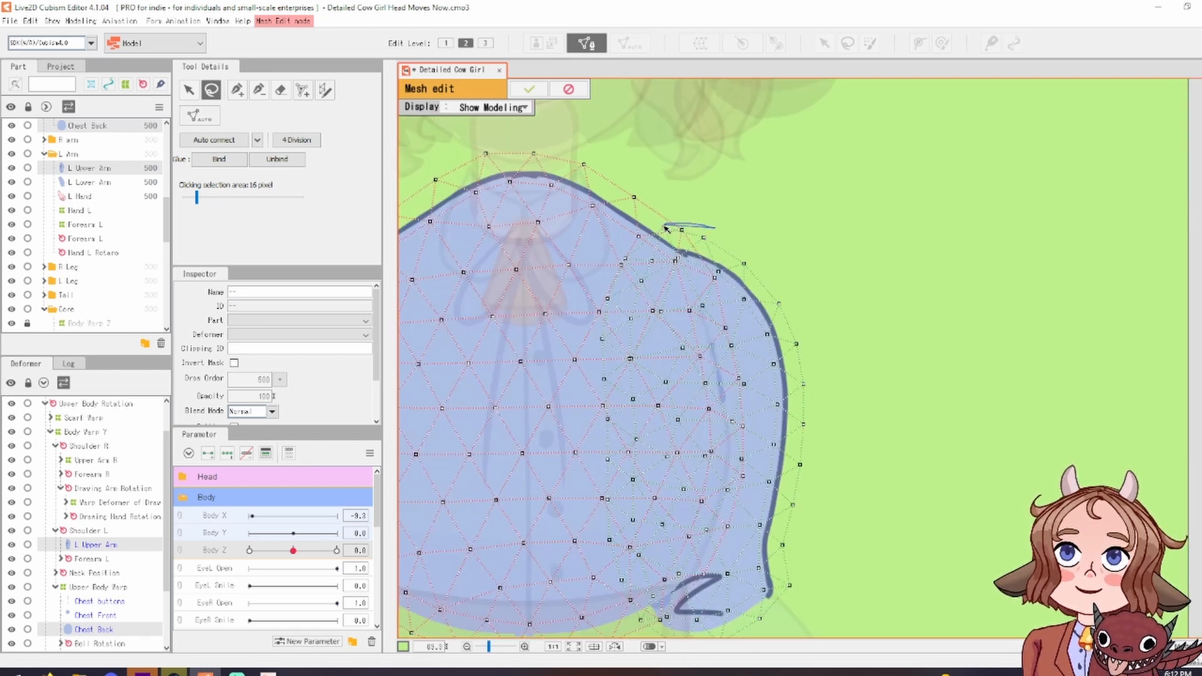
pyautogui.moveTo(728, 375); pyautogui.dragTo(757, 360)
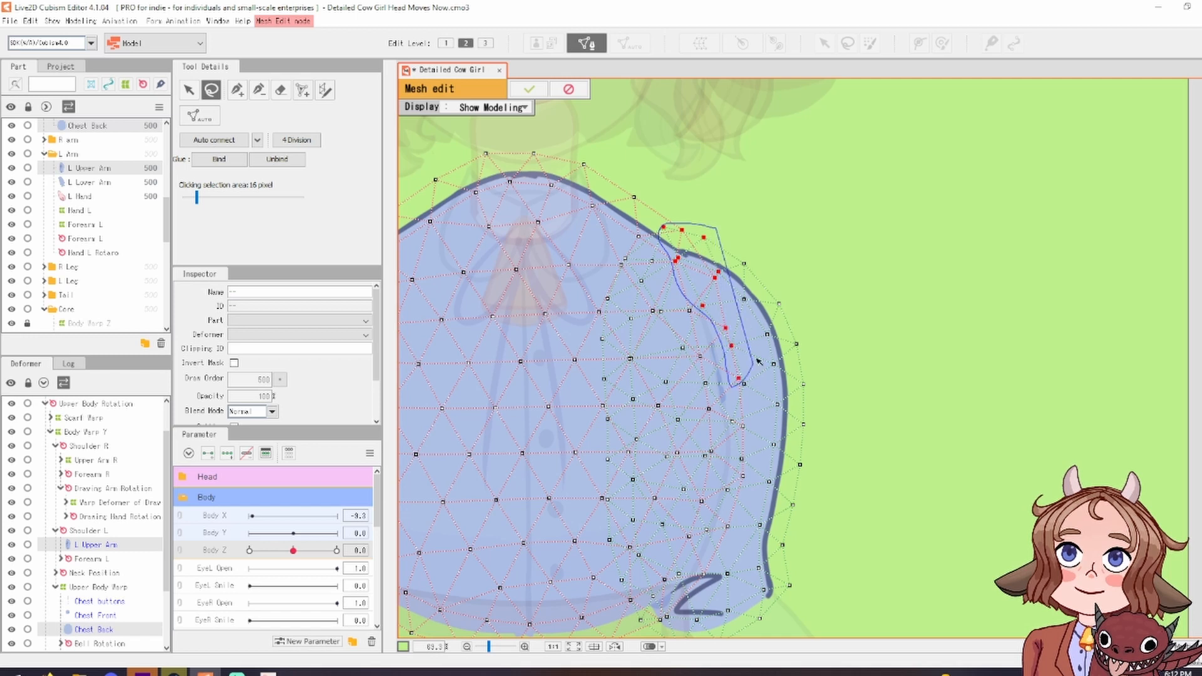
pyautogui.moveTo(755, 273); pyautogui.dragTo(702, 228)
pyautogui.scroll(-2, 705, 227)
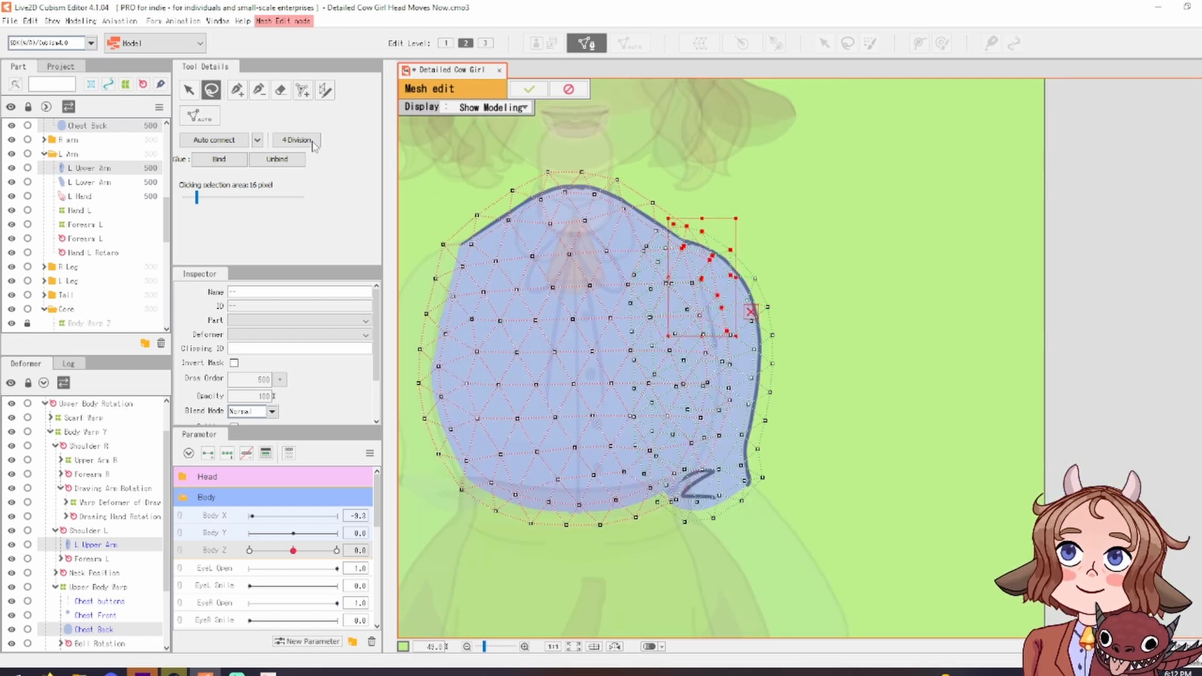
pyautogui.click(227, 159)
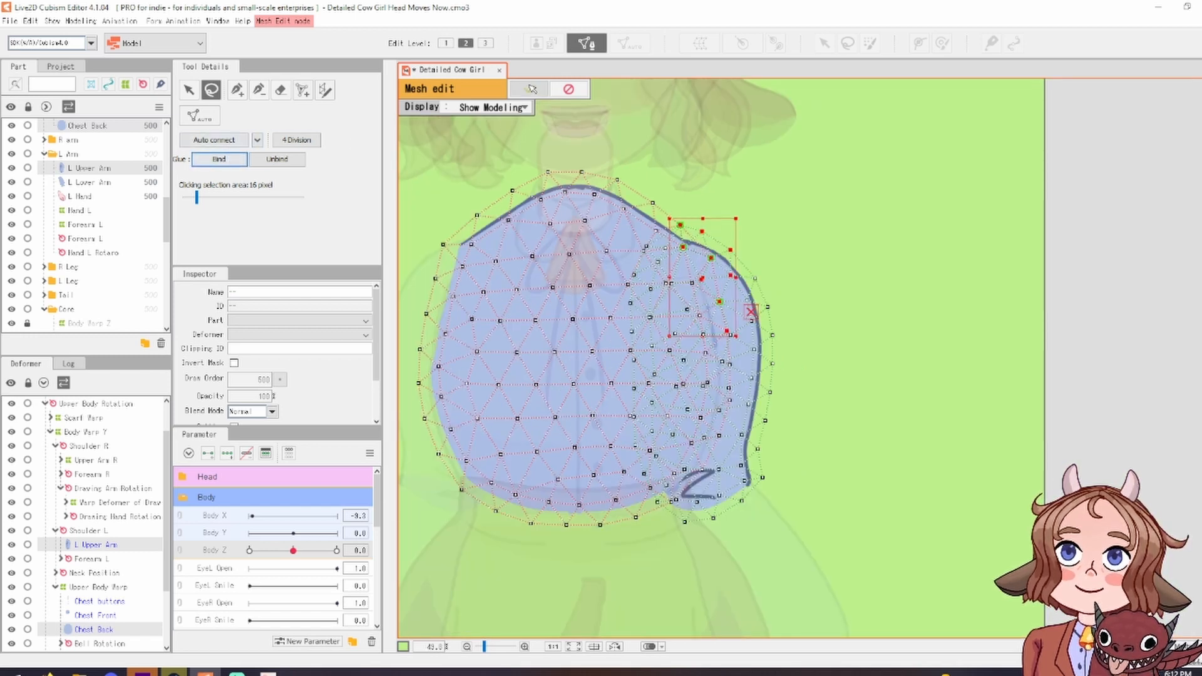
pyautogui.click(532, 88)
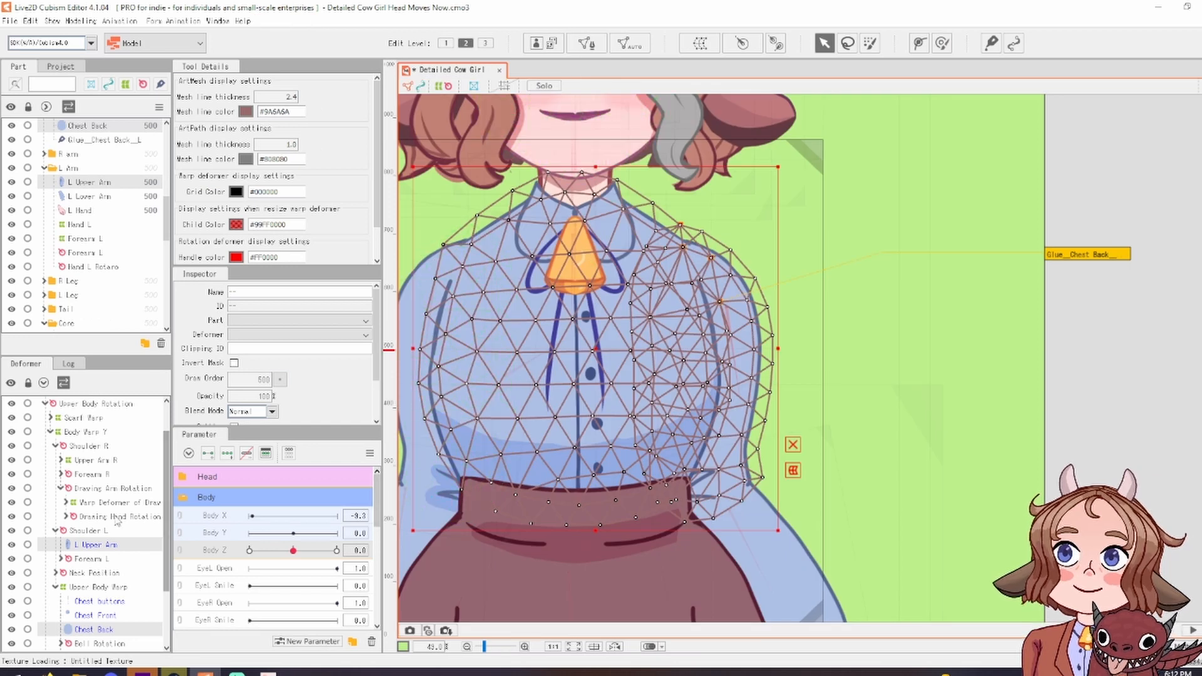
# Rotate the Shoulder L deformer outward to test the new left shoulder glue, and undo the rotation
pyautogui.click(94, 531)
pyautogui.moveTo(752, 401)
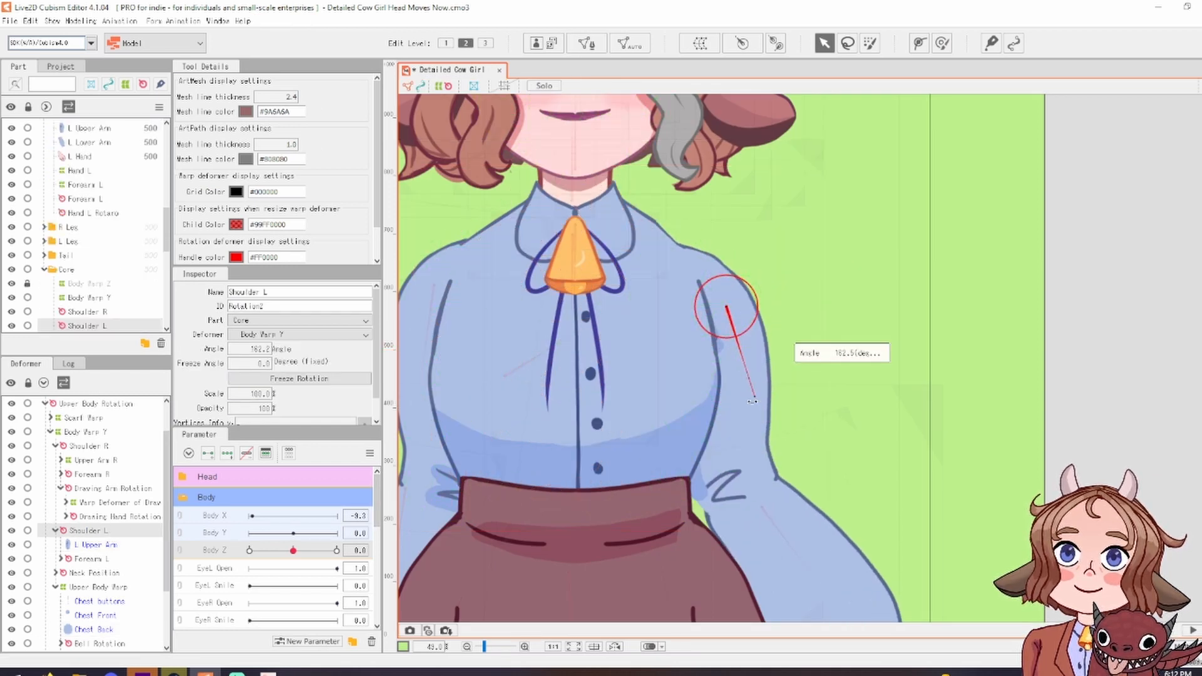
pyautogui.moveTo(752, 401); pyautogui.dragTo(738, 406)
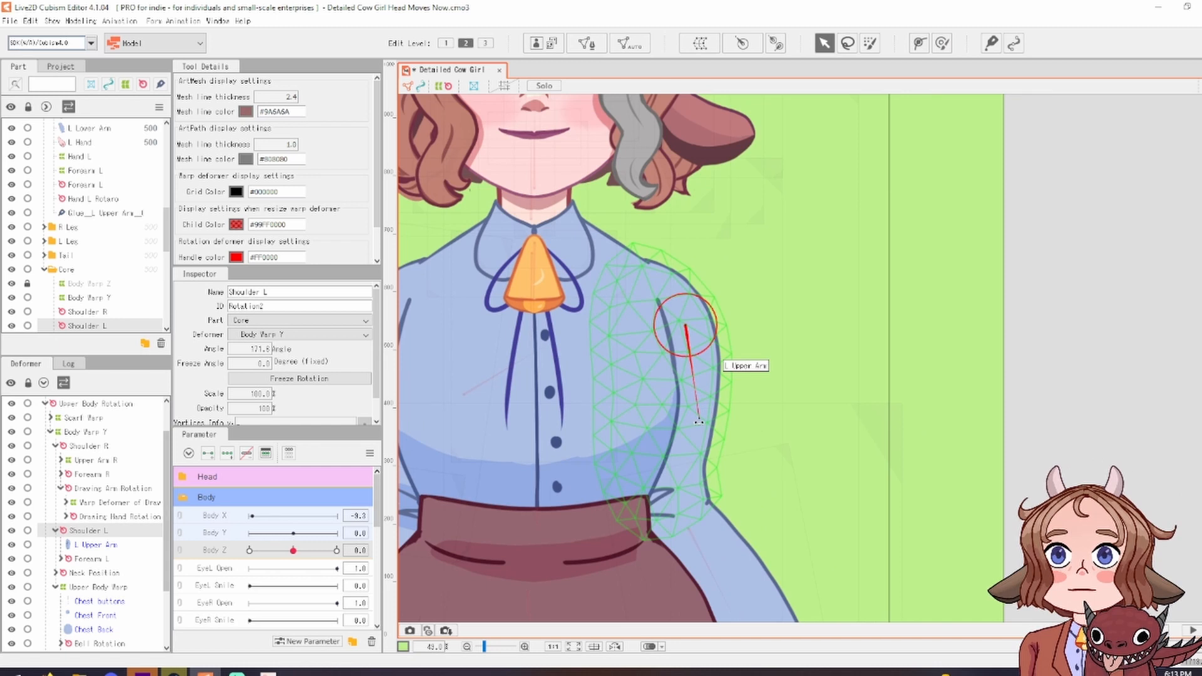
pyautogui.moveTo(699, 422); pyautogui.dragTo(710, 425)
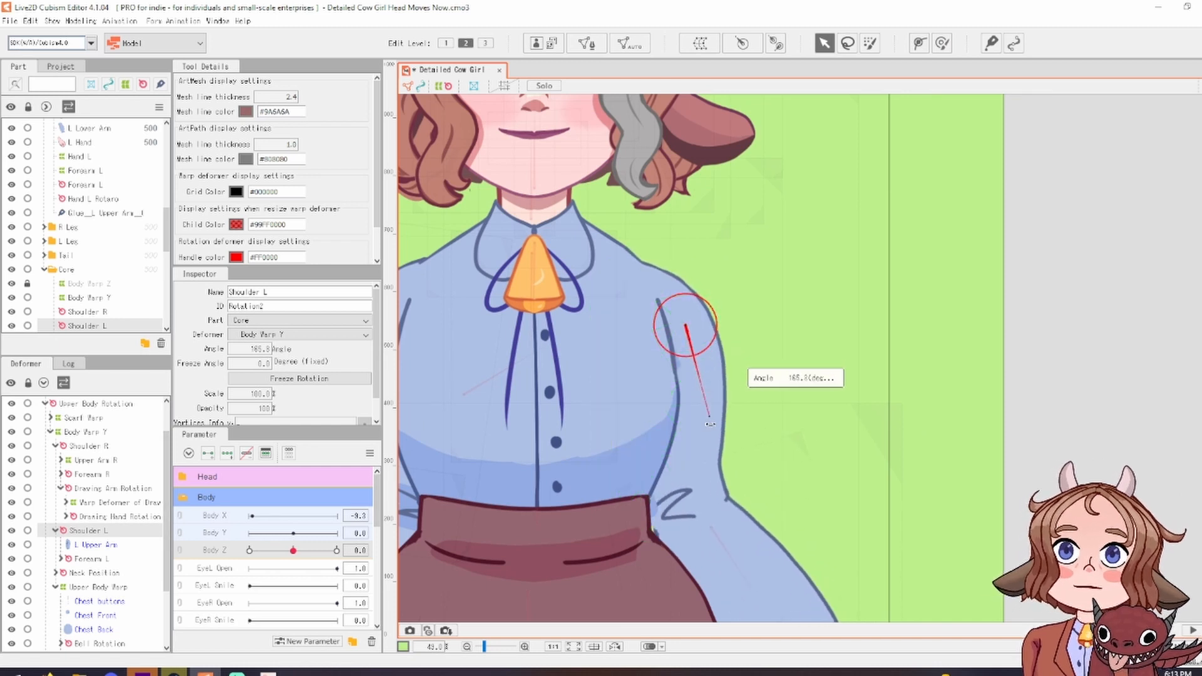
pyautogui.scroll(-3, 751, 425)
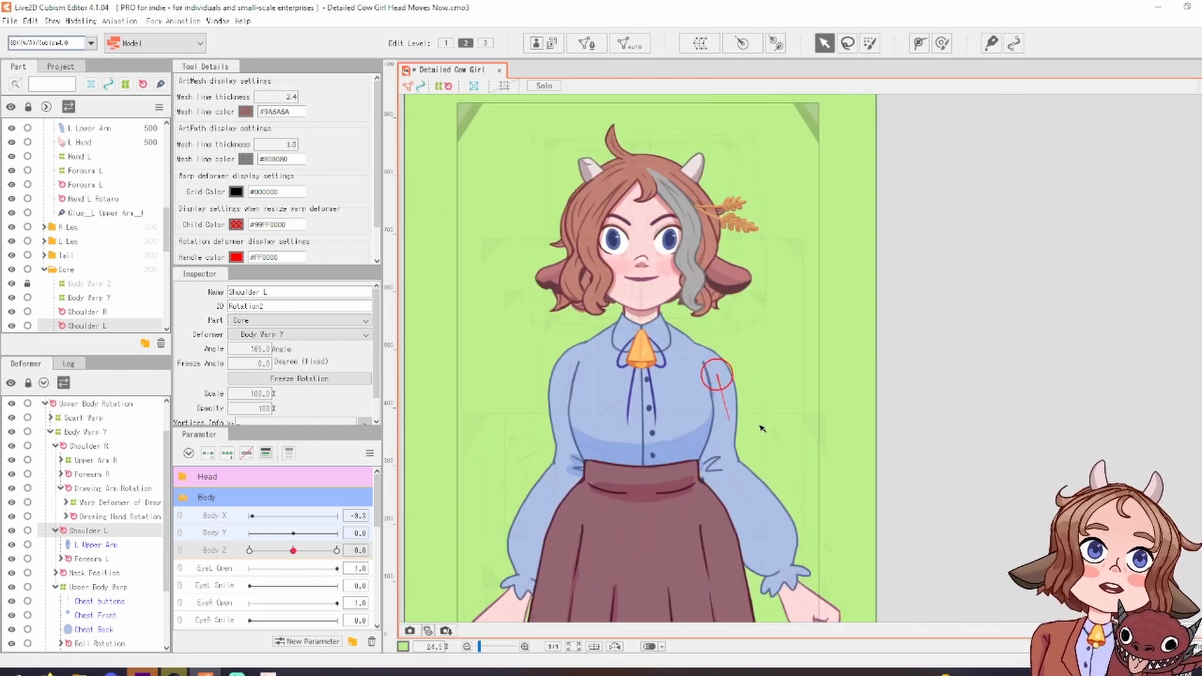
pyautogui.scroll(1, 784, 383)
pyautogui.scroll(1, 723, 348)
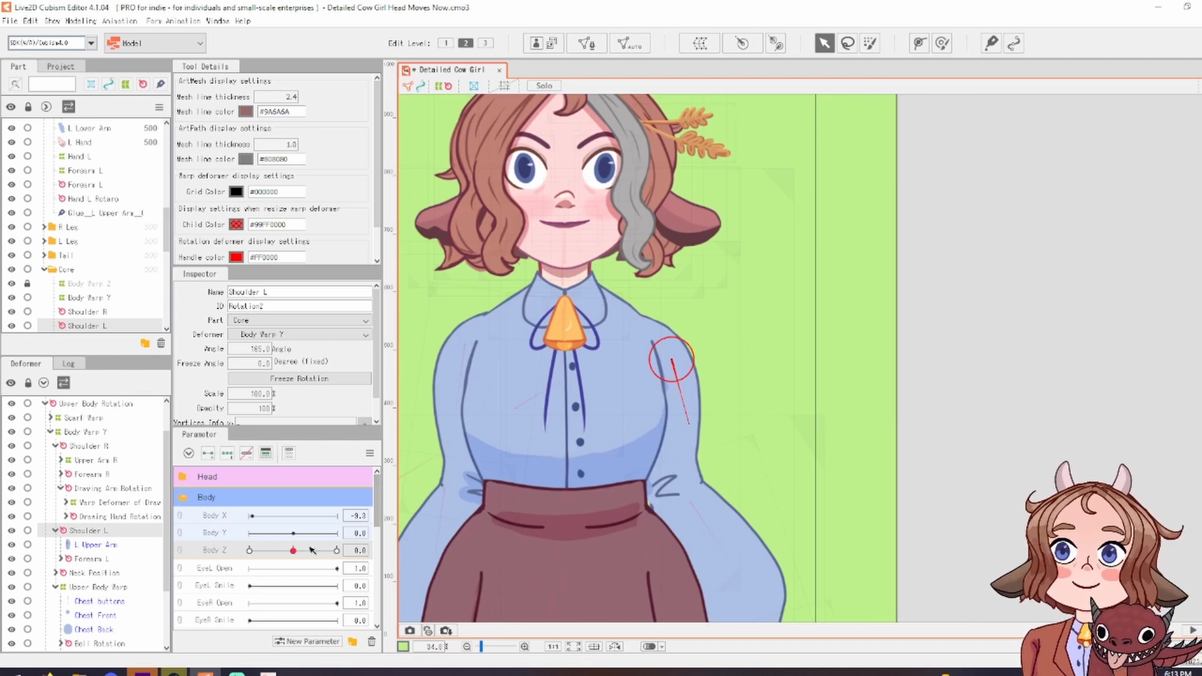
pyautogui.hotkey('ctrl', 'z')
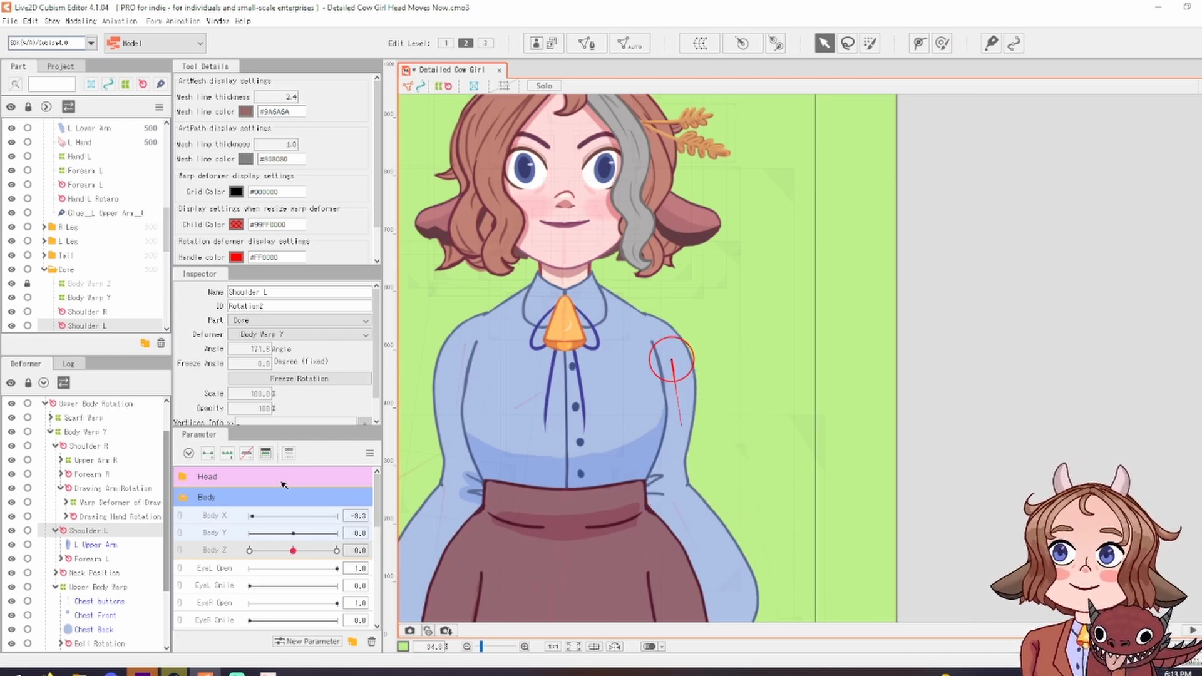
# Select the Chest Front and R Upper Arm meshes together
pyautogui.click(490, 379)
pyautogui.moveTo(556, 354); pyautogui.dragTo(672, 323)
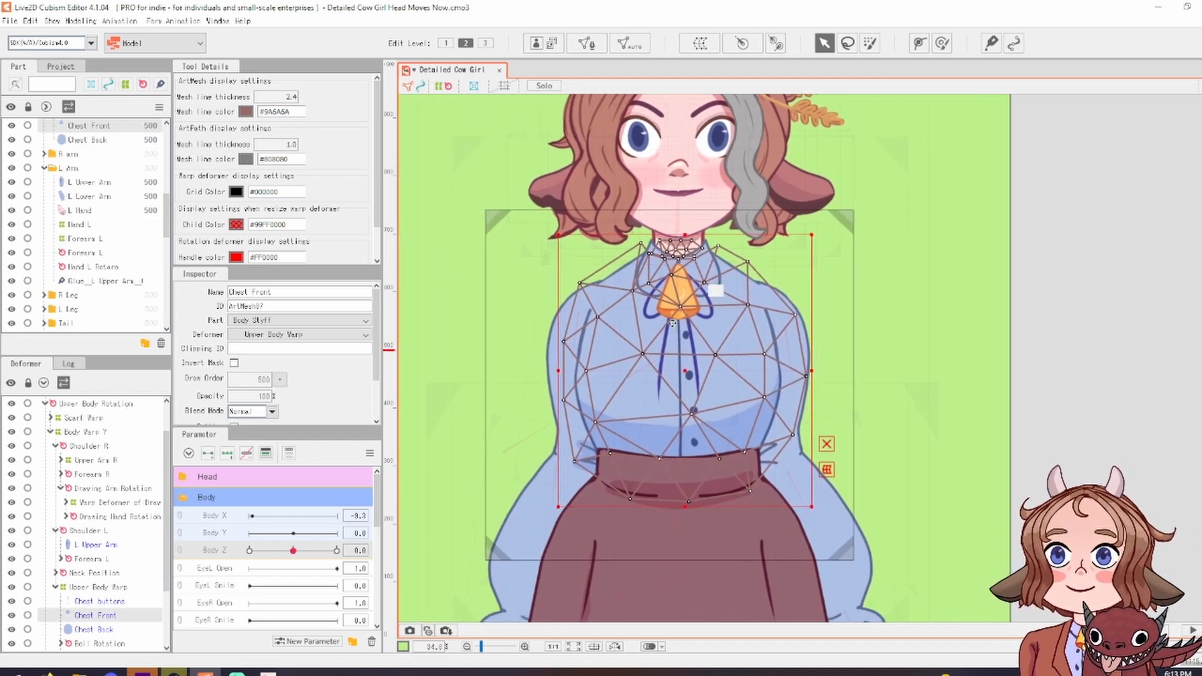
pyautogui.keyDown('shift'); pyautogui.click(561, 336); pyautogui.keyUp('shift')
pyautogui.scroll(4, 564, 339)
pyautogui.scroll(-2, 564, 338)
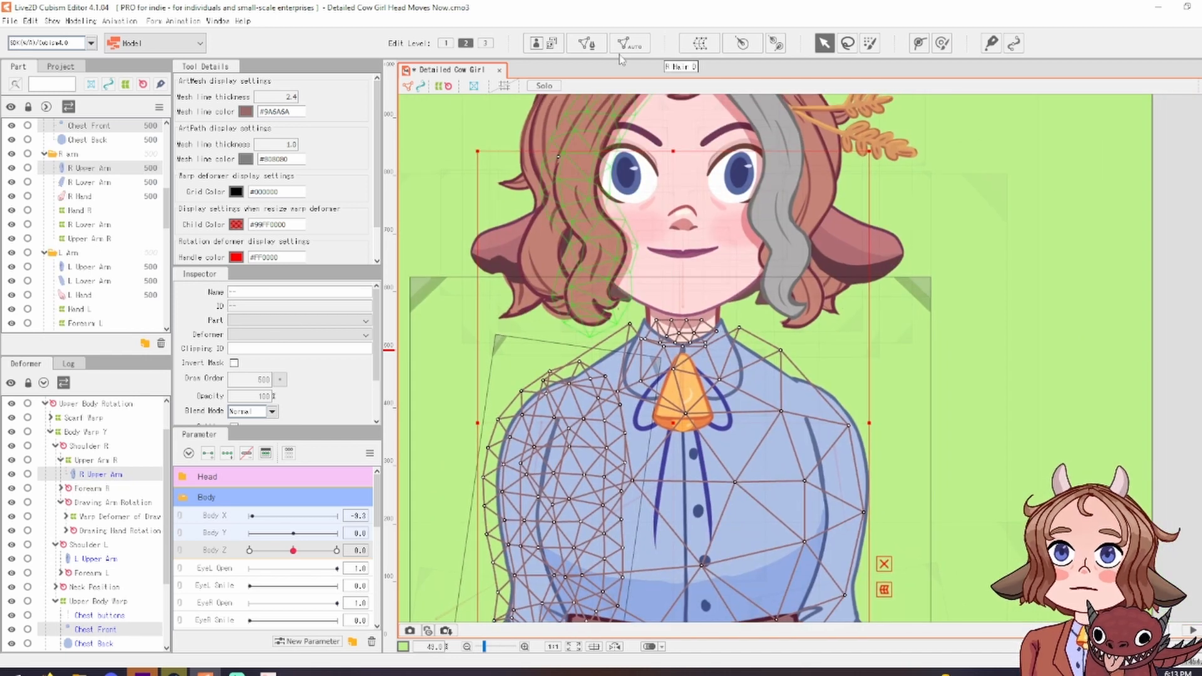
# In mesh editing, glue the Chest Front and R Upper Arm vertices around the right shoulder seam and apply the edit
pyautogui.click(588, 45)
pyautogui.scroll(2, 622, 383)
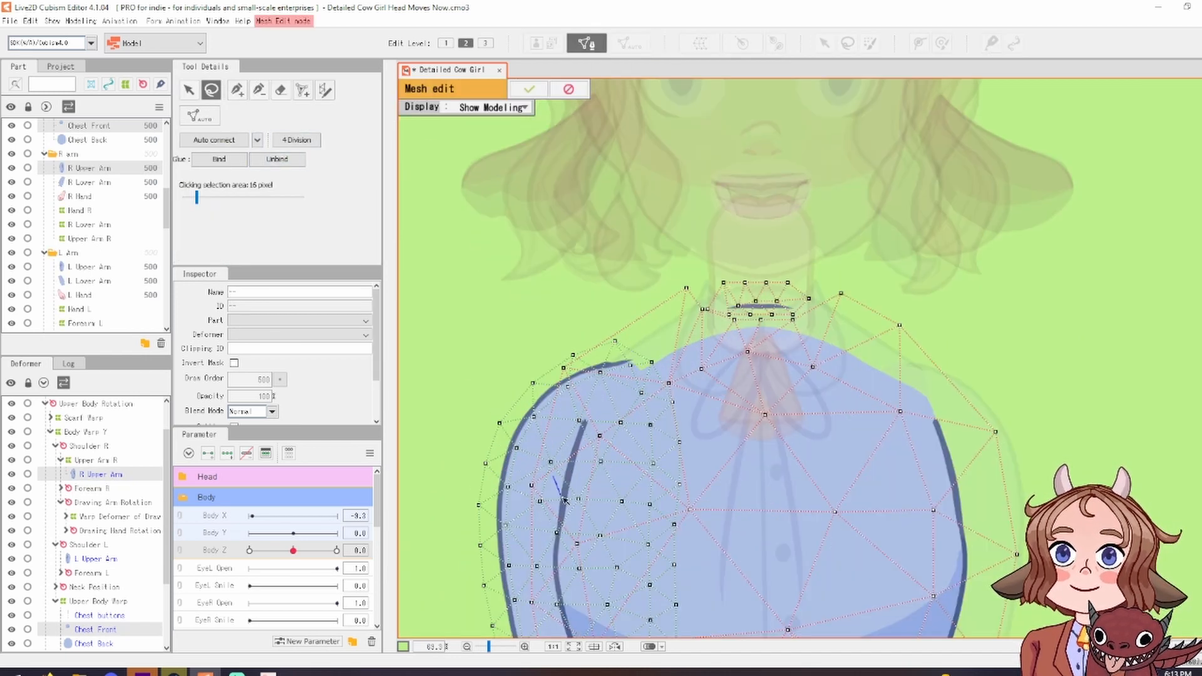
pyautogui.moveTo(634, 355)
pyautogui.mouseDown()
pyautogui.moveTo(545, 478)
pyautogui.moveTo(636, 358)
pyautogui.mouseUp()
pyautogui.click(220, 159)
pyautogui.scroll(-2, 438, 286)
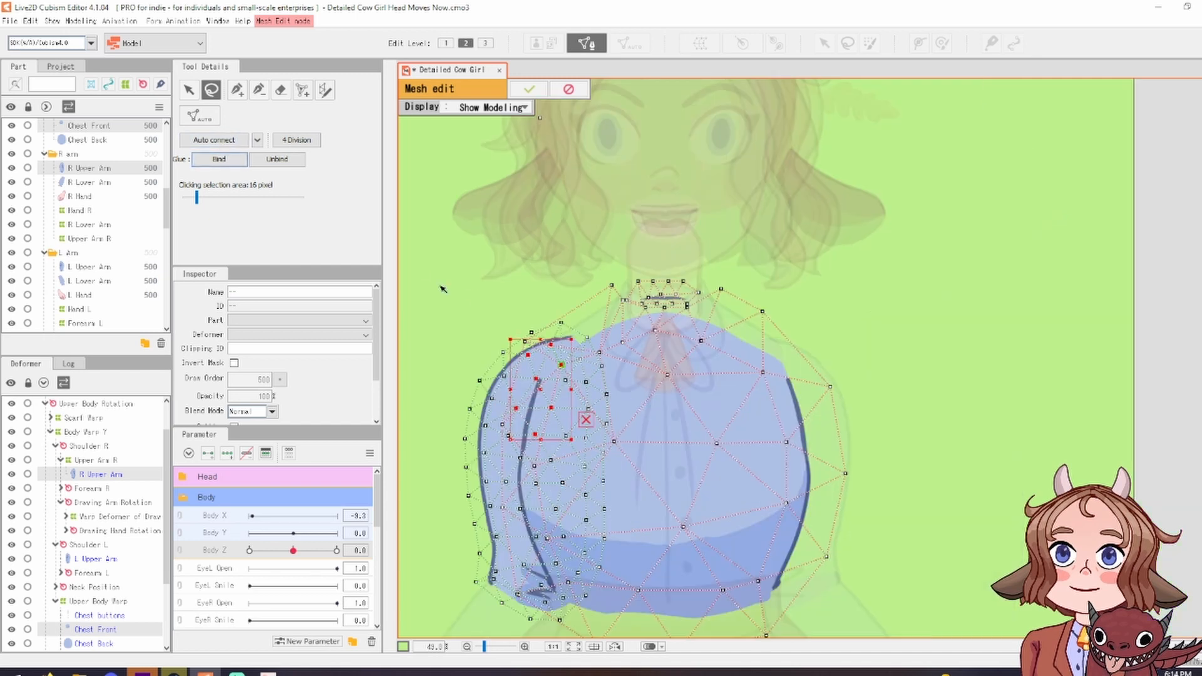
pyautogui.click(529, 89)
# Try rotating the right arm at the shoulder to test its glue, and undo the rotation
pyautogui.click(508, 463)
pyautogui.moveTo(510, 480); pyautogui.dragTo(463, 471)
pyautogui.hotkey('ctrl', 'z')
# Bind the selected Chest Front and R Upper Arm vertices around the right shoulder and apply the mesh edit
pyautogui.click(561, 479)
pyautogui.scroll(2, 559, 476)
pyautogui.scroll(-2, 518, 462)
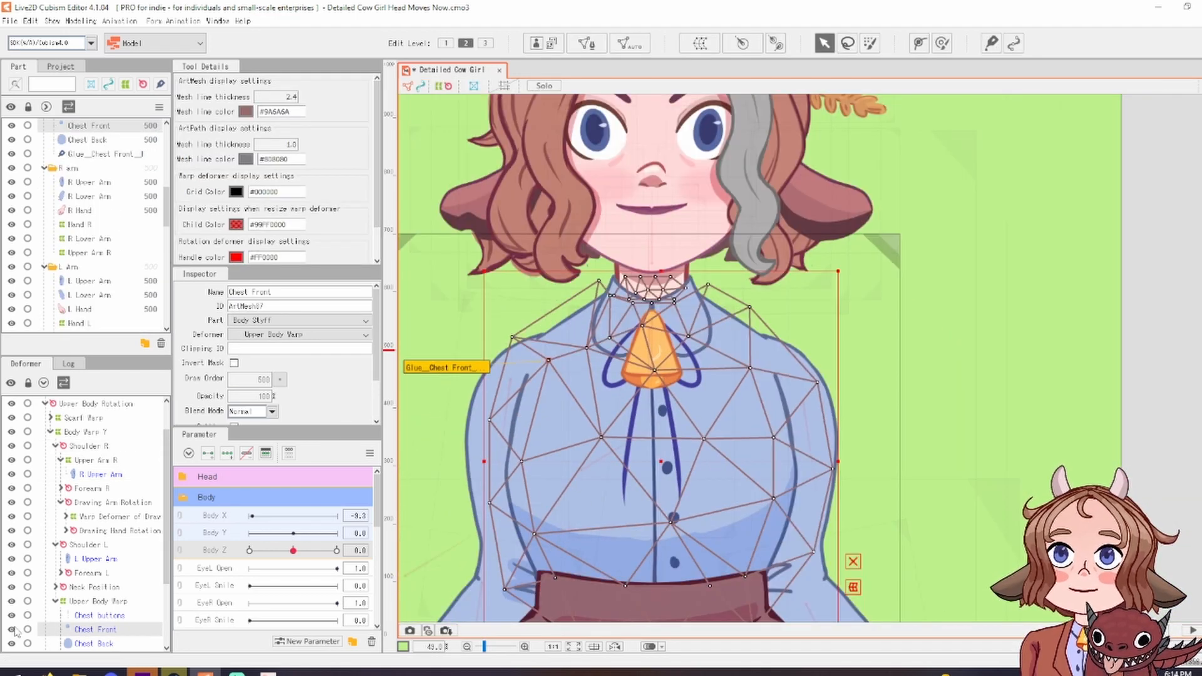
# Select the Shoulder R deformer and examine how the right upper arm joins the chest
pyautogui.click(94, 644)
pyautogui.keyDown('shift'); pyautogui.click(479, 429); pyautogui.keyUp('shift')
pyautogui.scroll(2, 478, 425)
pyautogui.scroll(-2, 577, 338)
pyautogui.click(530, 435)
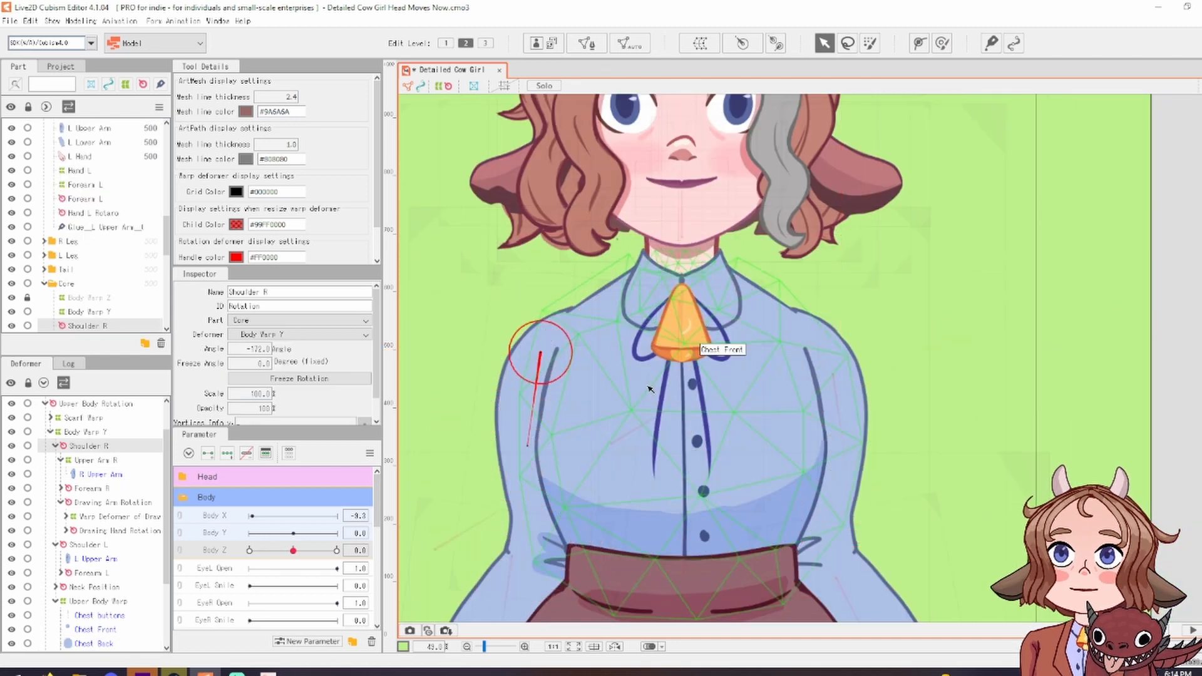
pyautogui.click(523, 450)
pyautogui.keyDown('shift'); pyautogui.click(569, 410); pyautogui.keyUp('shift')
pyautogui.scroll(2, 523, 409)
# In mesh editing, glue the Chest Back and R Upper Arm vertices around the right shoulder seam and apply the edit
pyautogui.click(112, 644)
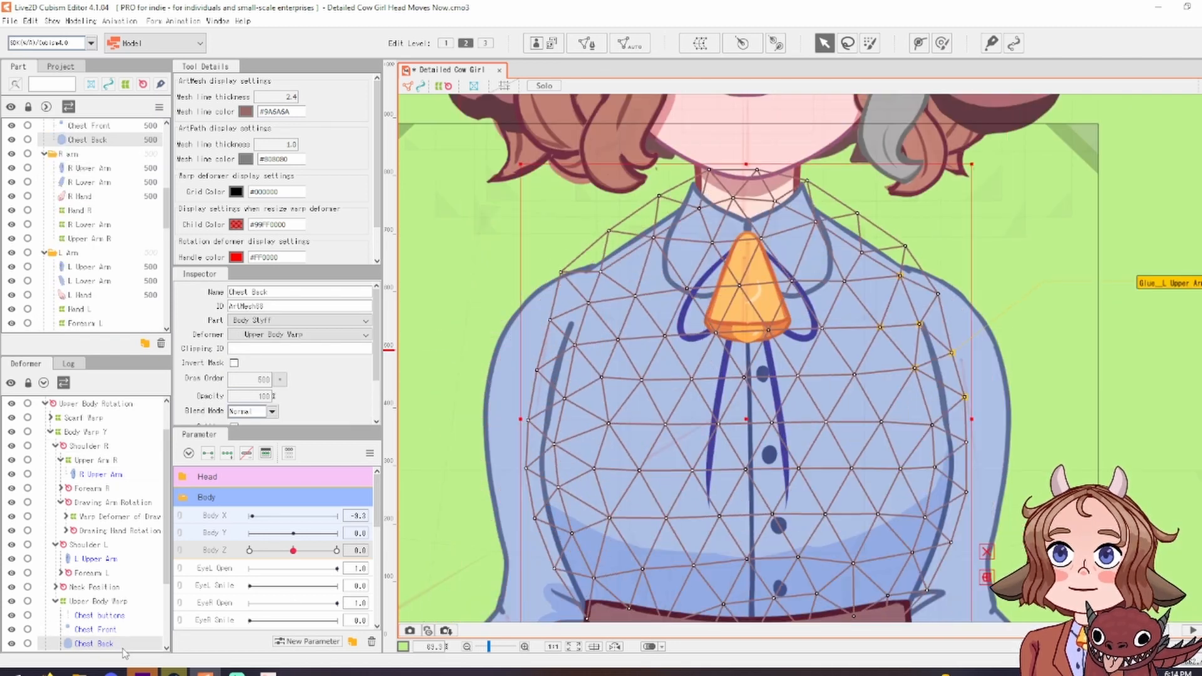
pyautogui.keyDown('shift'); pyautogui.click(477, 431); pyautogui.keyUp('shift')
pyautogui.click(588, 44)
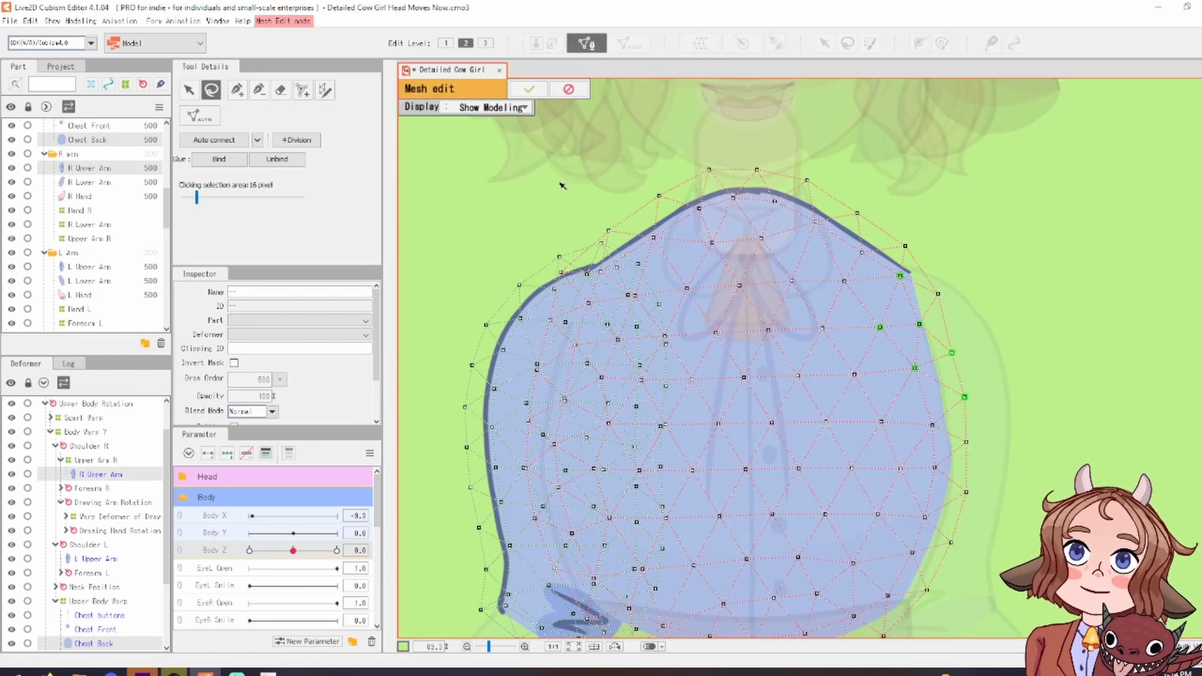
pyautogui.moveTo(539, 395)
pyautogui.mouseDown()
pyautogui.moveTo(657, 255)
pyautogui.moveTo(557, 245)
pyautogui.moveTo(621, 273)
pyautogui.moveTo(584, 281)
pyautogui.mouseUp()
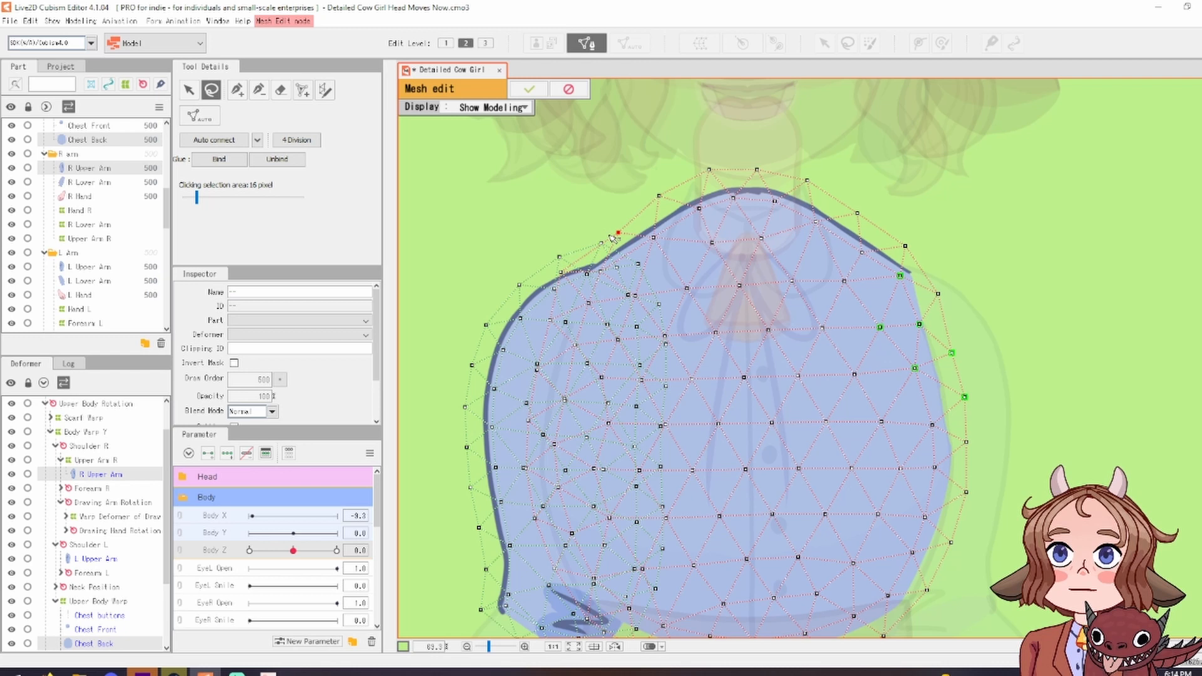
pyautogui.moveTo(614, 238)
pyautogui.mouseDown()
pyautogui.moveTo(564, 293)
pyautogui.moveTo(626, 350)
pyautogui.mouseUp()
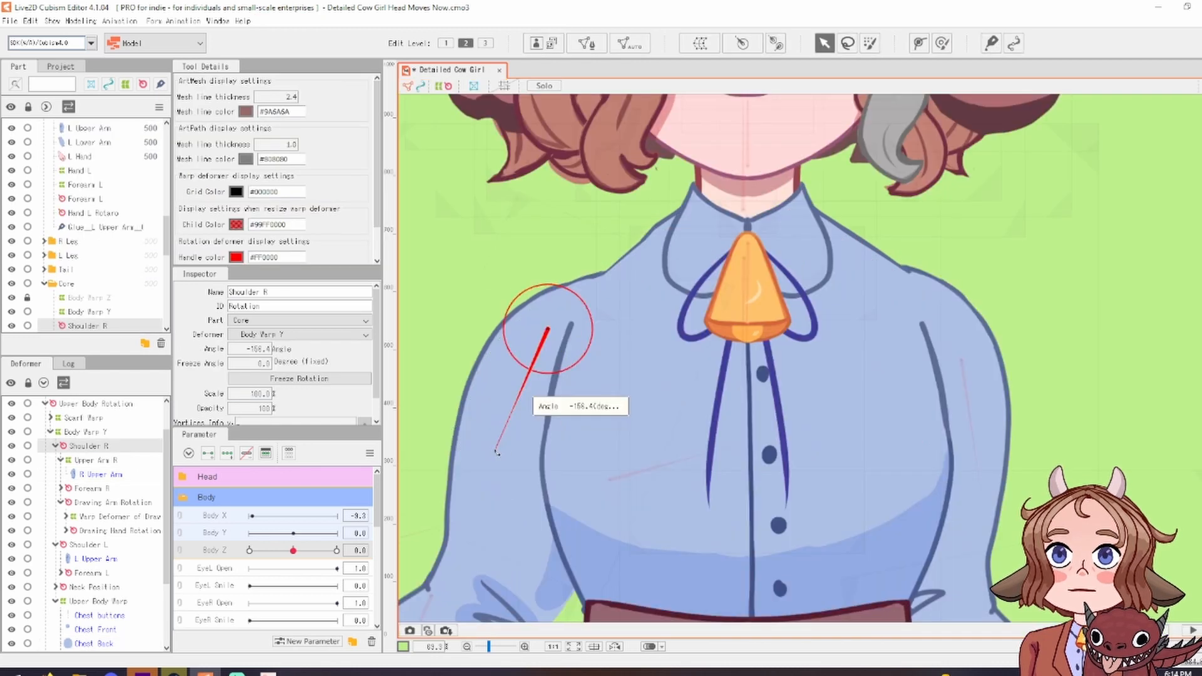
# Test the shoulder glue by rotating the Shoulder R and Shoulder L deformers, restoring their angles after each try
pyautogui.moveTo(516, 403)
pyautogui.mouseDown()
pyautogui.moveTo(510, 450)
pyautogui.moveTo(490, 447)
pyautogui.moveTo(525, 418)
pyautogui.mouseUp()
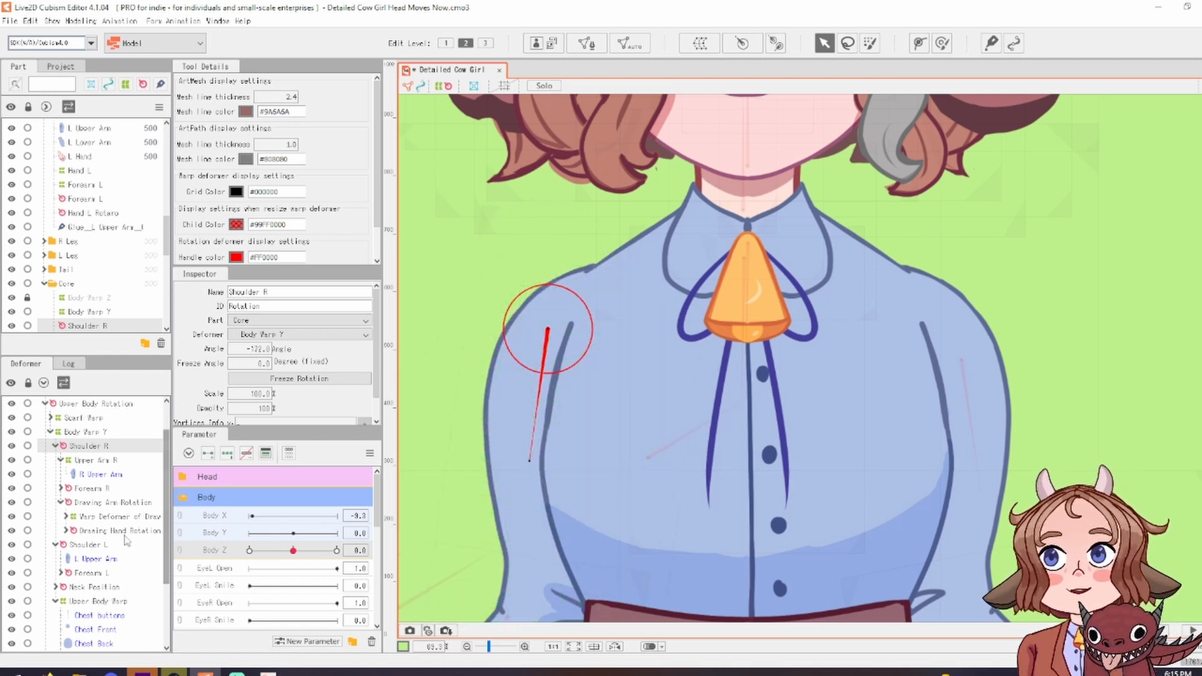
pyautogui.click(97, 545)
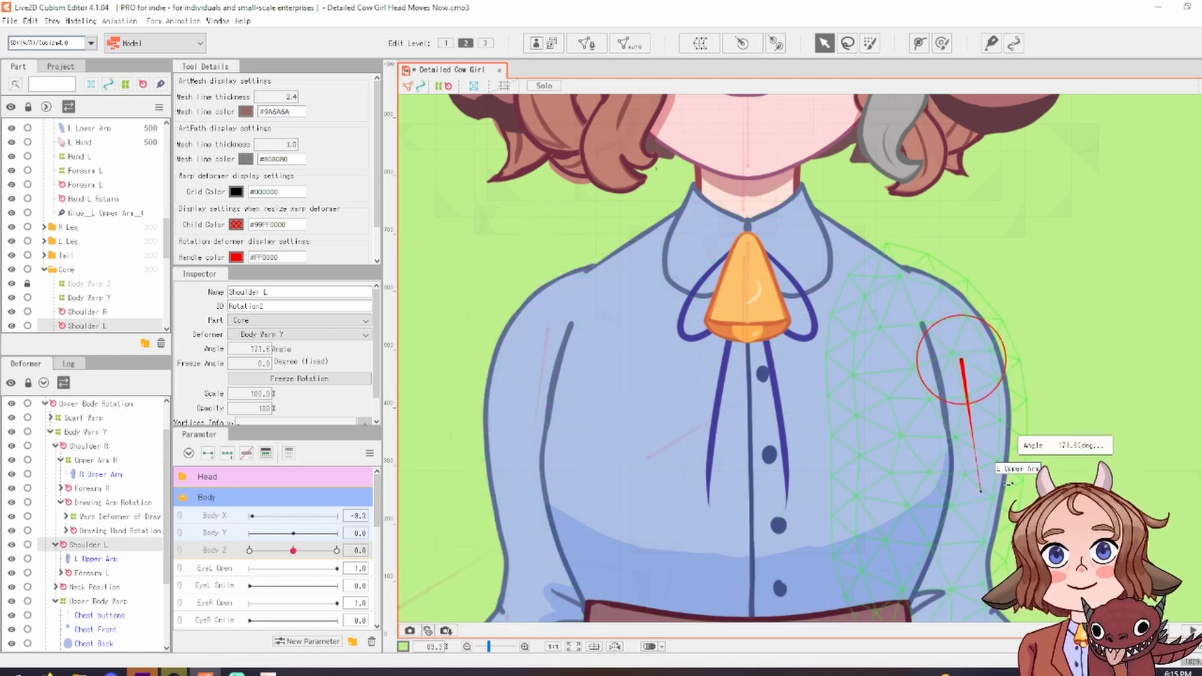
pyautogui.moveTo(981, 492)
pyautogui.mouseDown()
pyautogui.moveTo(1065, 443)
pyautogui.moveTo(1013, 478)
pyautogui.moveTo(1021, 460)
pyautogui.moveTo(966, 482)
pyautogui.mouseUp()
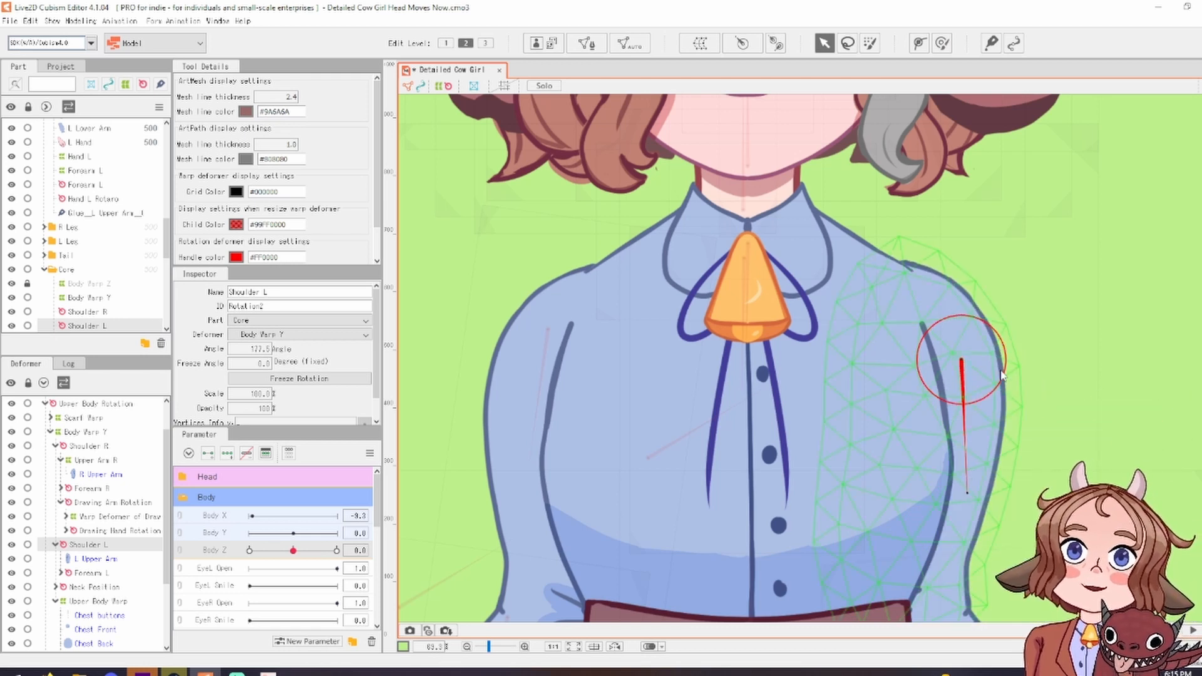
pyautogui.hotkey('ctrl', 'z')
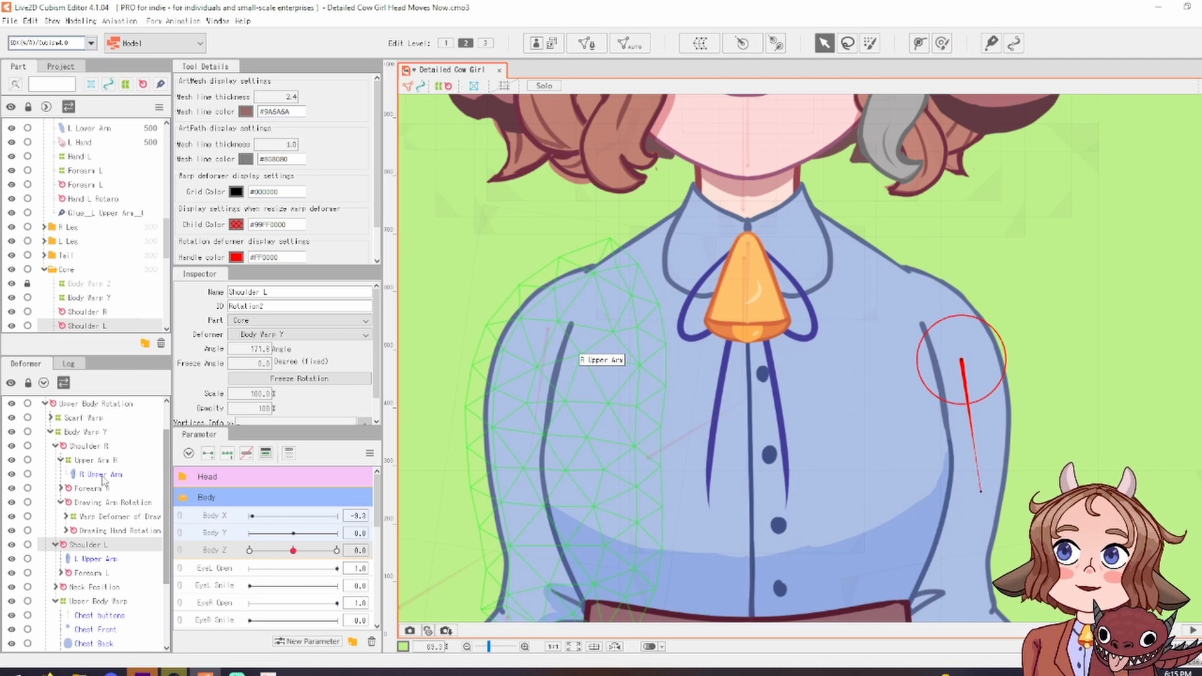
pyautogui.click(88, 446)
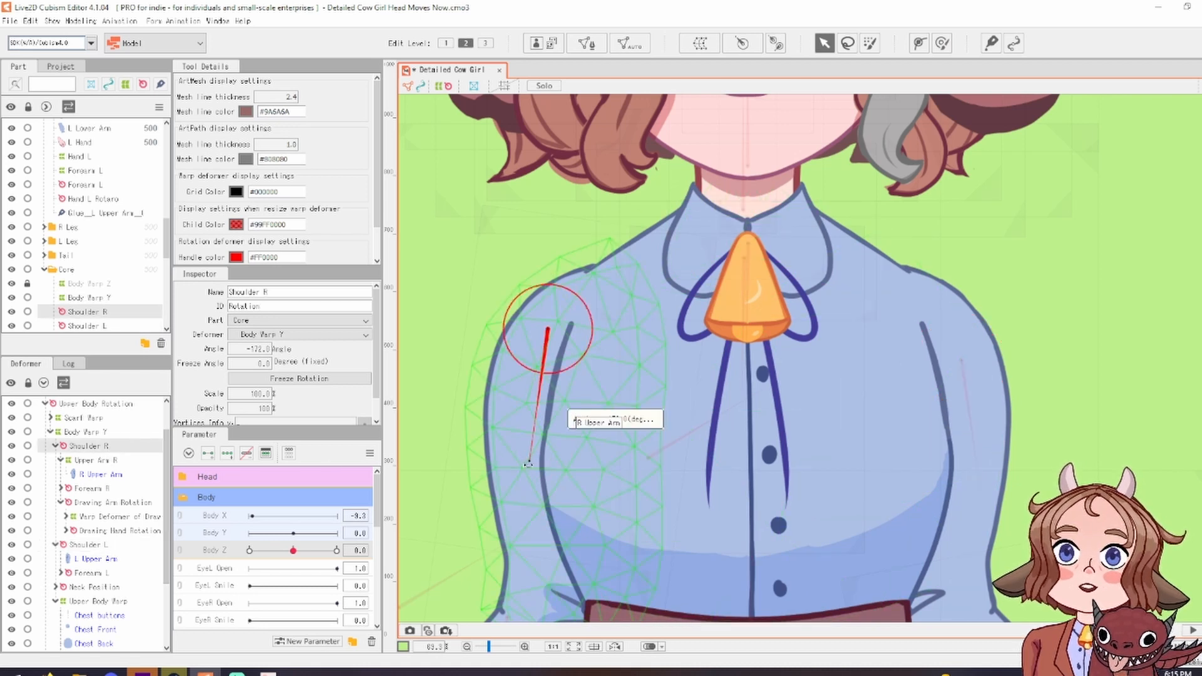
pyautogui.moveTo(491, 445); pyautogui.dragTo(530, 463)
# Activate the Glue tool and inspect the glue around both shoulders
pyautogui.click(991, 43)
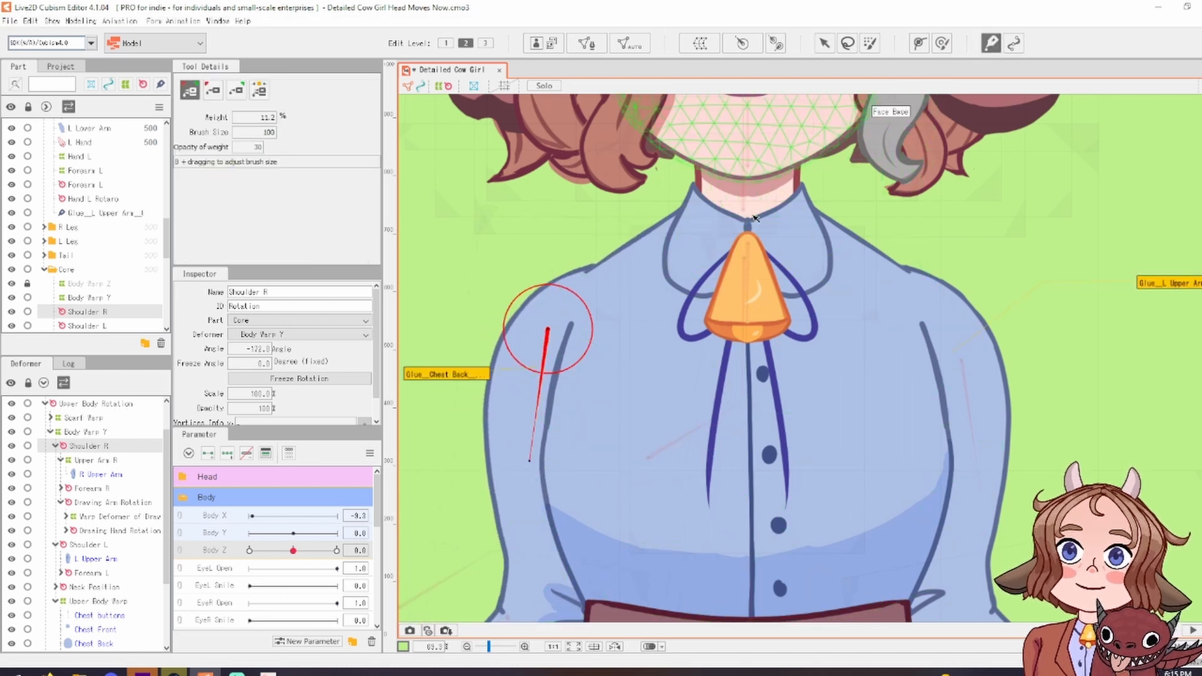
pyautogui.scroll(-3, 582, 300)
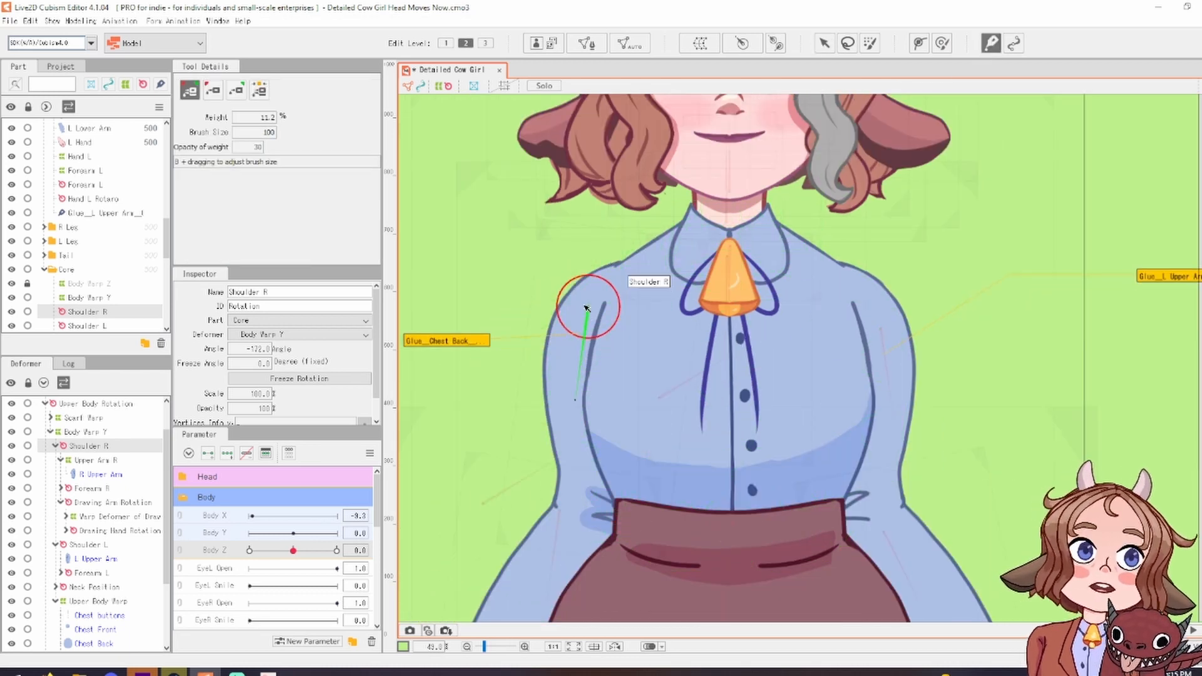
pyautogui.scroll(-3, 626, 301)
pyautogui.scroll(2, 720, 288)
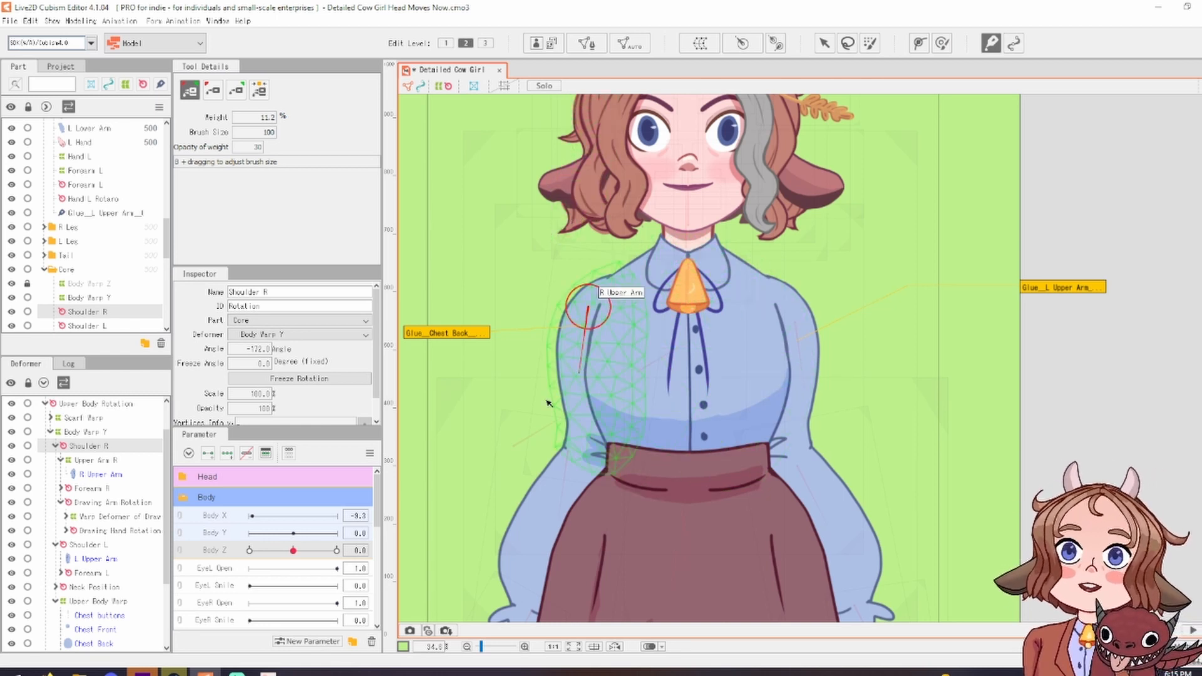
# Key the Shoulder R deformer on Body Z and rotate it to about -163 degrees at Body Z 10
pyautogui.moveTo(293, 552); pyautogui.dragTo(378, 575)
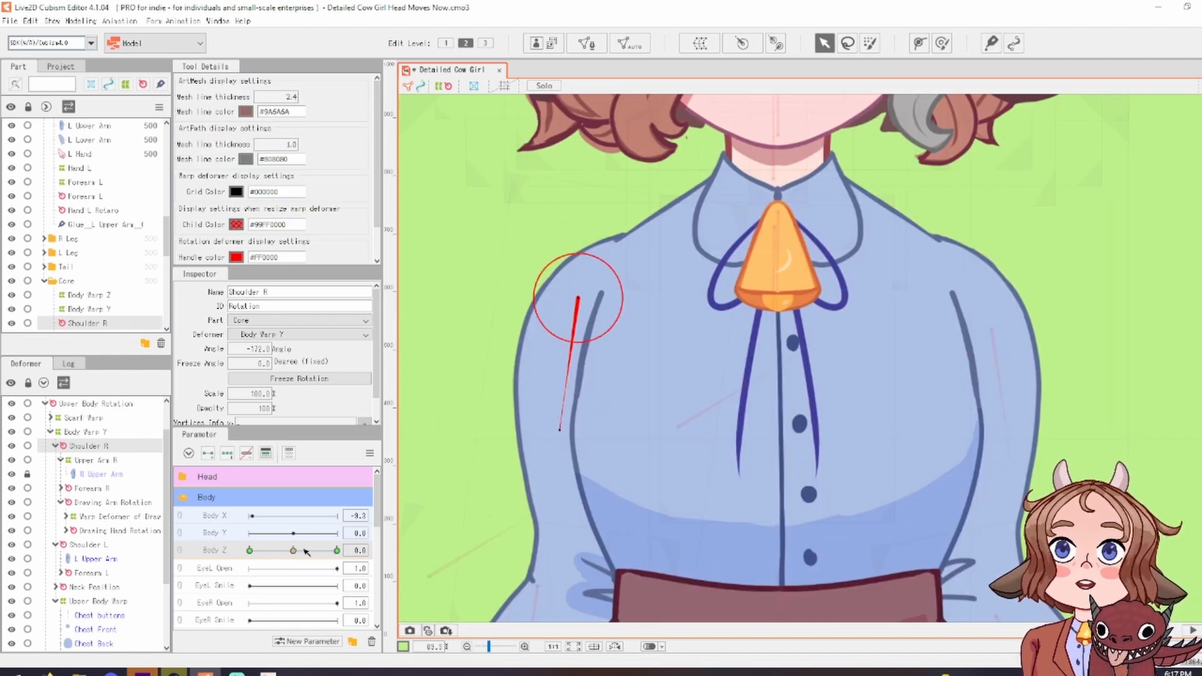
pyautogui.moveTo(299, 551); pyautogui.dragTo(350, 552)
pyautogui.scroll(-2, 867, 427)
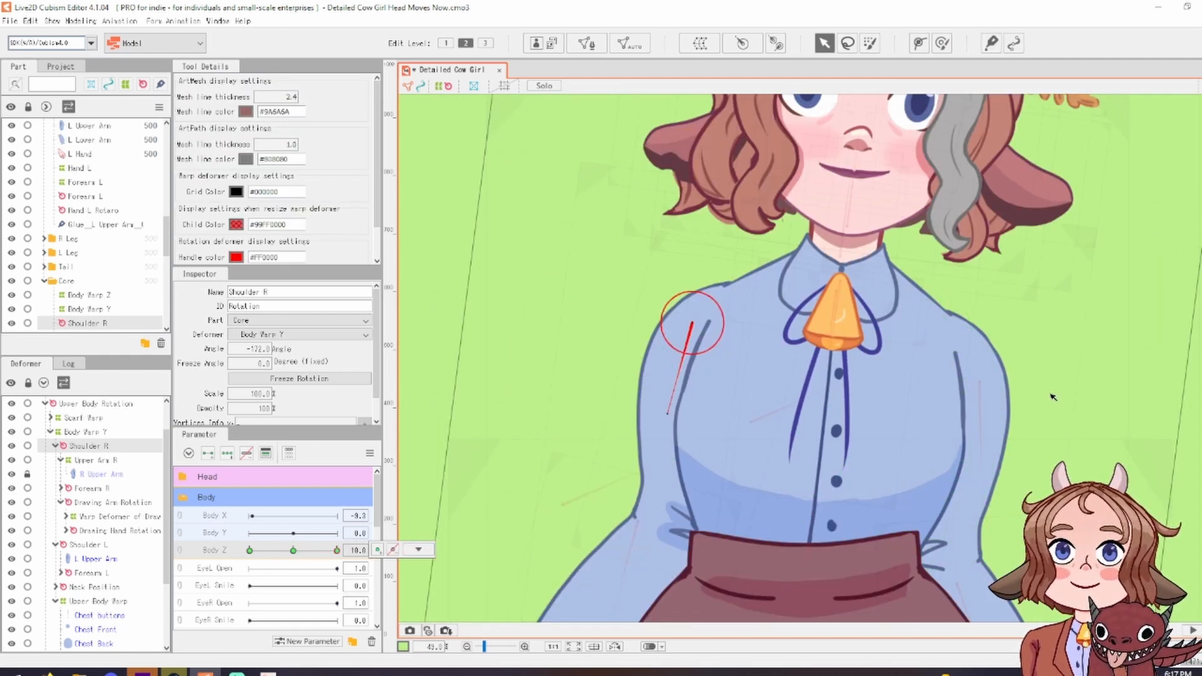
pyautogui.scroll(-2, 1053, 397)
pyautogui.moveTo(809, 294); pyautogui.dragTo(805, 288)
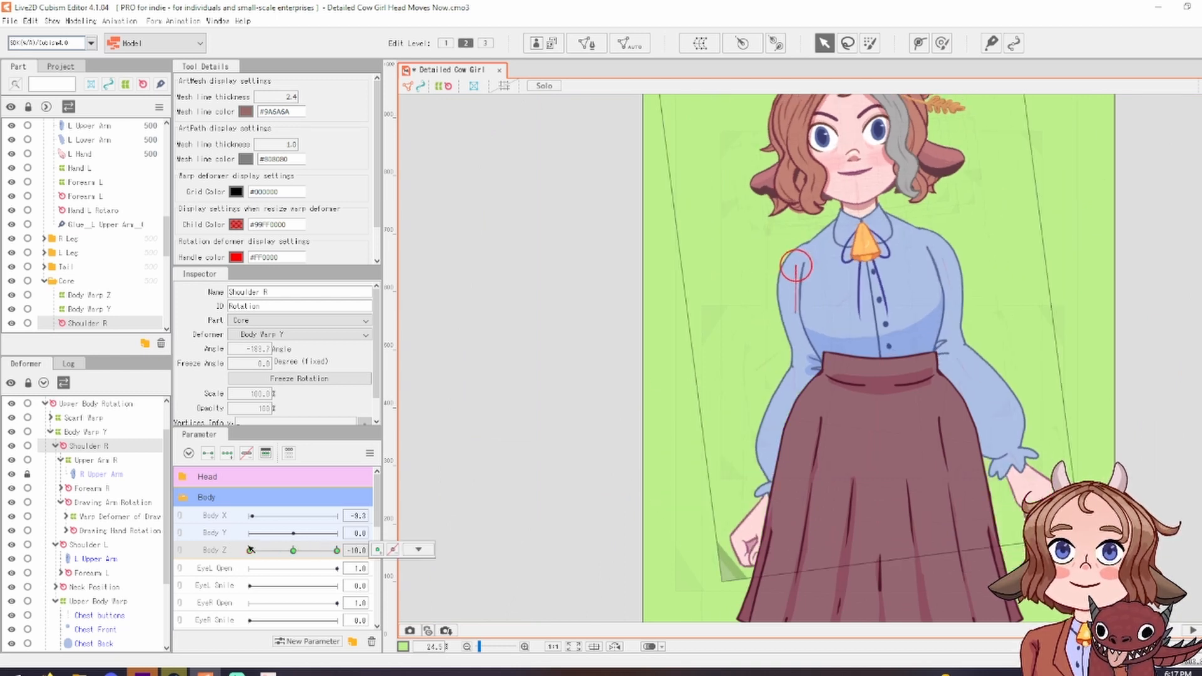
# Compare the Body Z extremes and, at Body Z -10, rotate the Shoulder R deformer inward to about -179 degrees
pyautogui.moveTo(385, 555)
pyautogui.moveTo(336, 555)
pyautogui.mouseDown()
pyautogui.moveTo(249, 555)
pyautogui.moveTo(337, 555)
pyautogui.mouseUp()
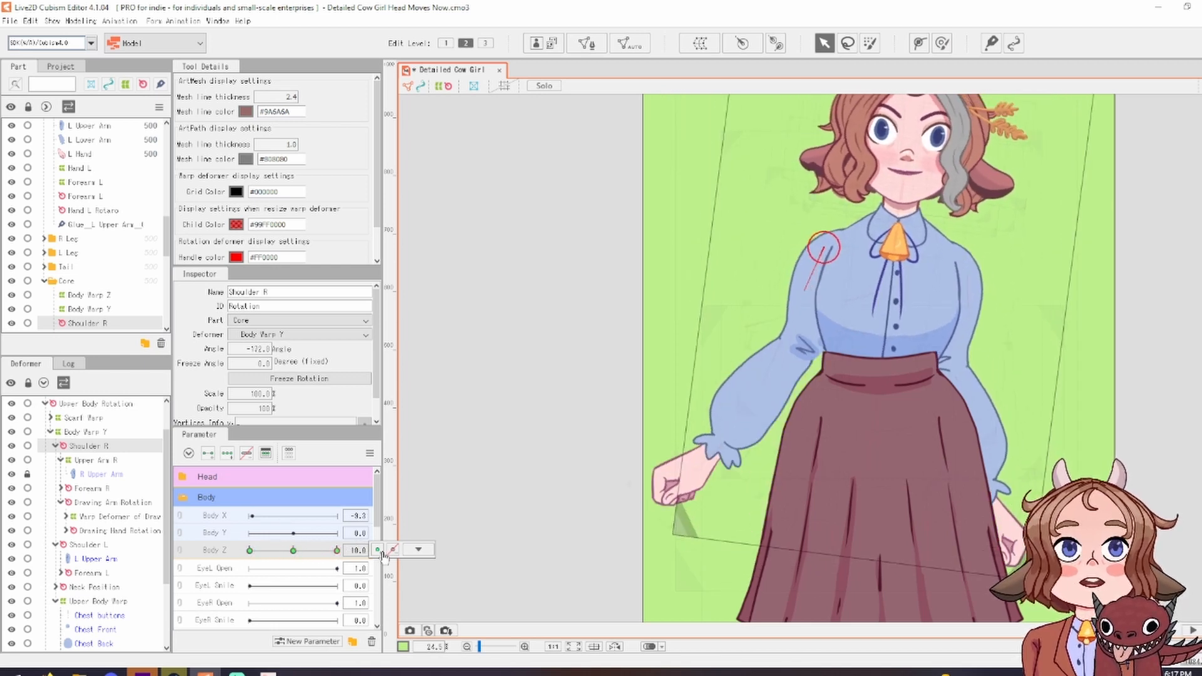
pyautogui.click(403, 552)
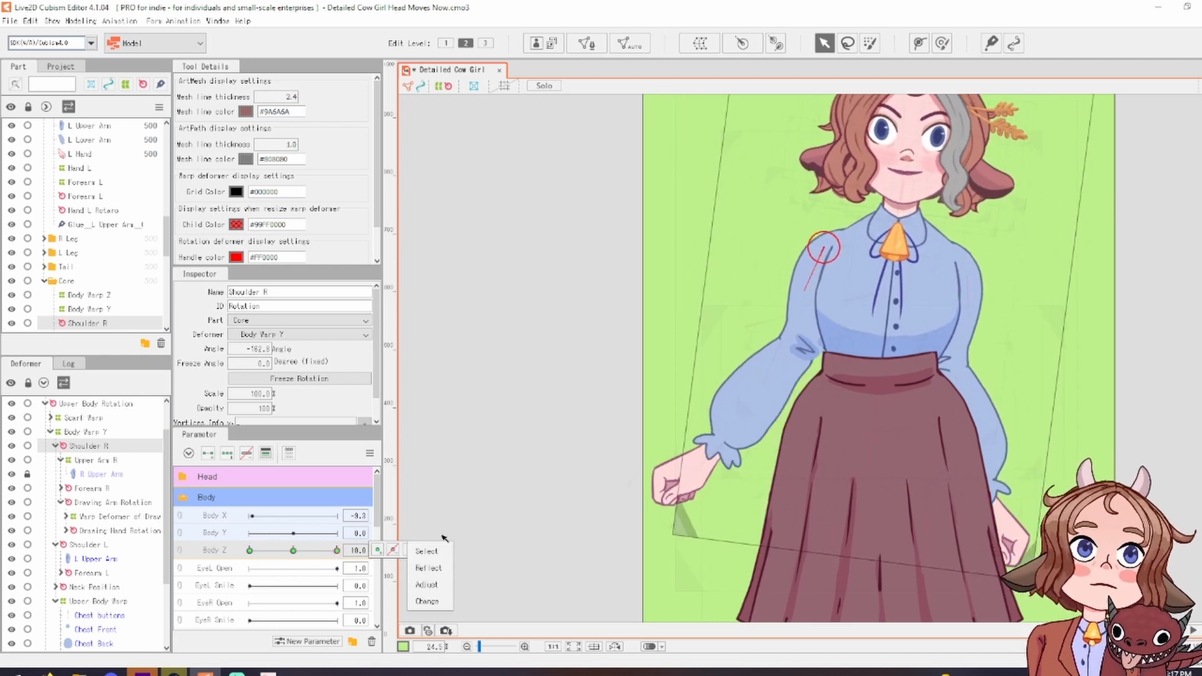
pyautogui.moveTo(314, 553); pyautogui.dragTo(176, 570)
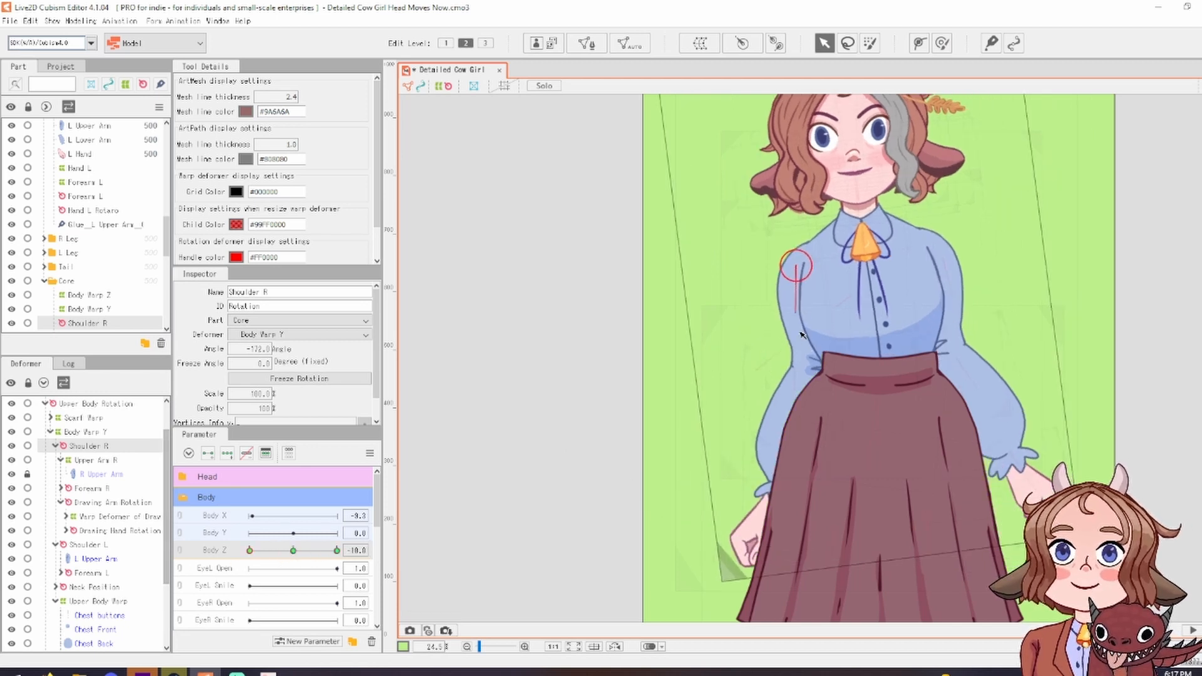
pyautogui.moveTo(792, 315); pyautogui.dragTo(796, 315)
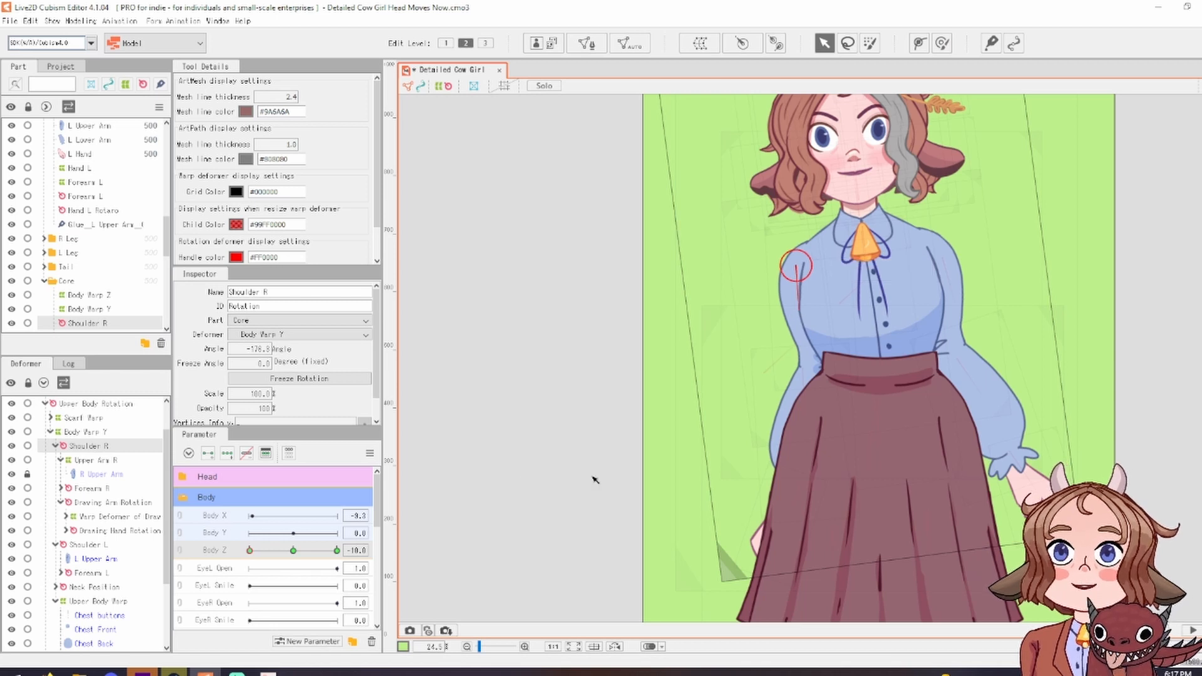
# Key the Shoulder L deformer on Body Z and rotate it outward to about 165 degrees at Body Z -10
pyautogui.moveTo(249, 551); pyautogui.dragTo(297, 557)
pyautogui.click(107, 546)
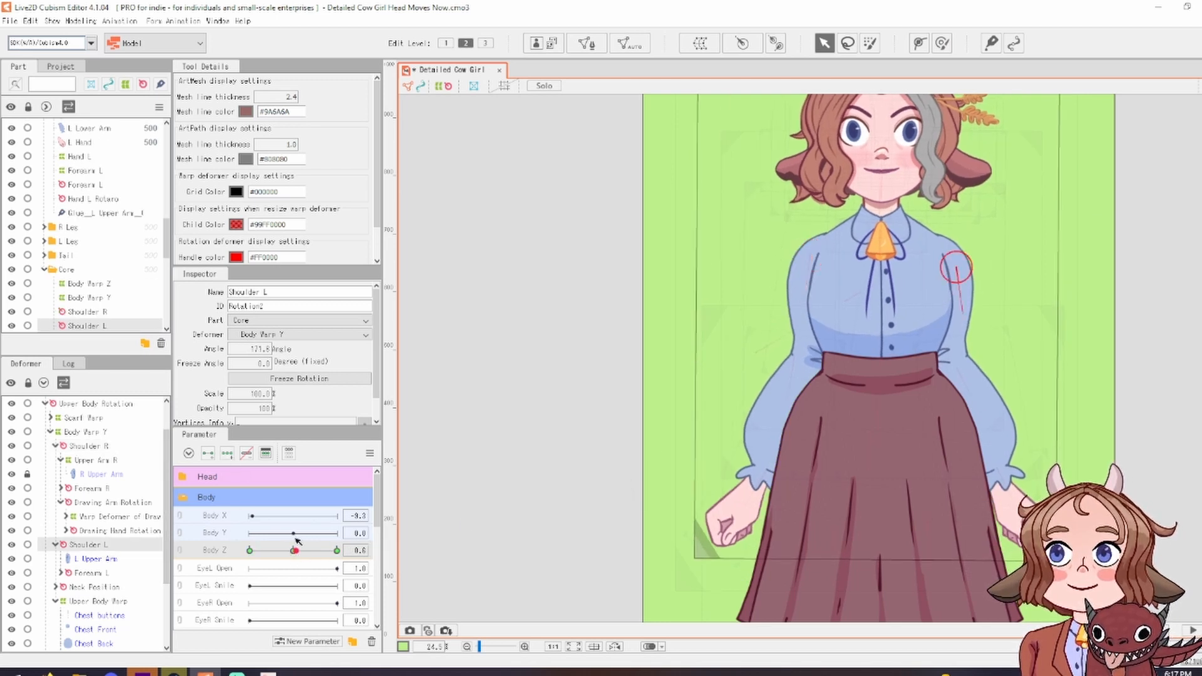
pyautogui.moveTo(294, 551); pyautogui.dragTo(177, 557)
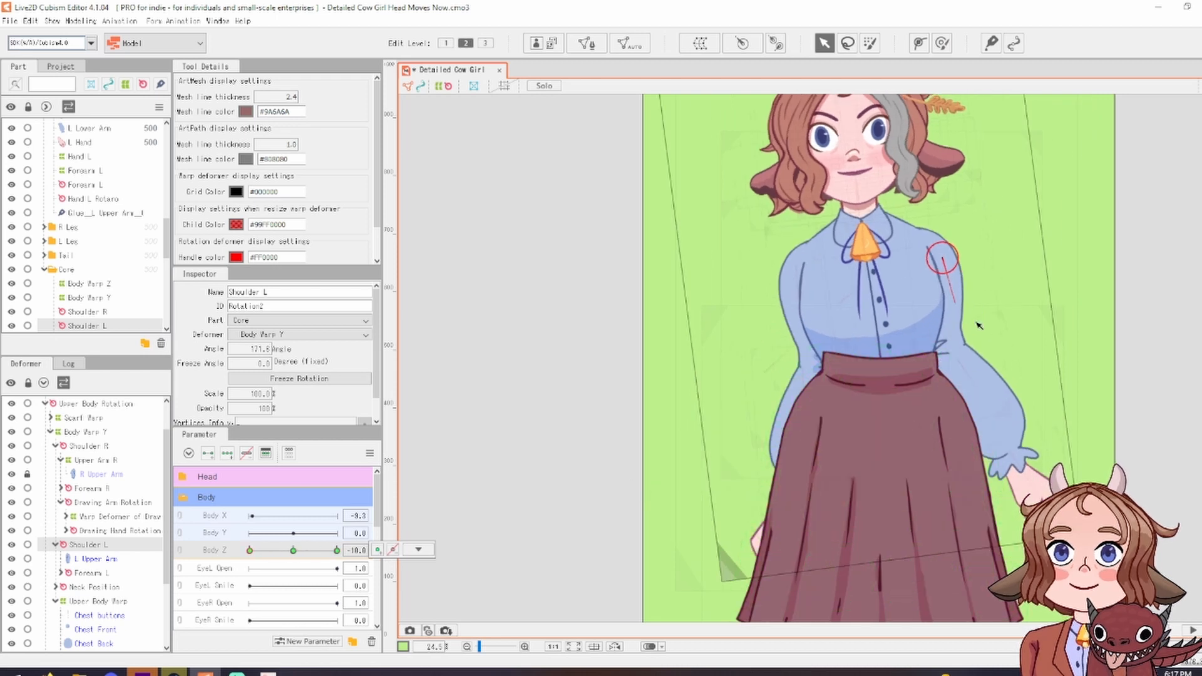
pyautogui.moveTo(957, 310); pyautogui.dragTo(958, 307)
pyautogui.hotkey('ctrl', 'z')
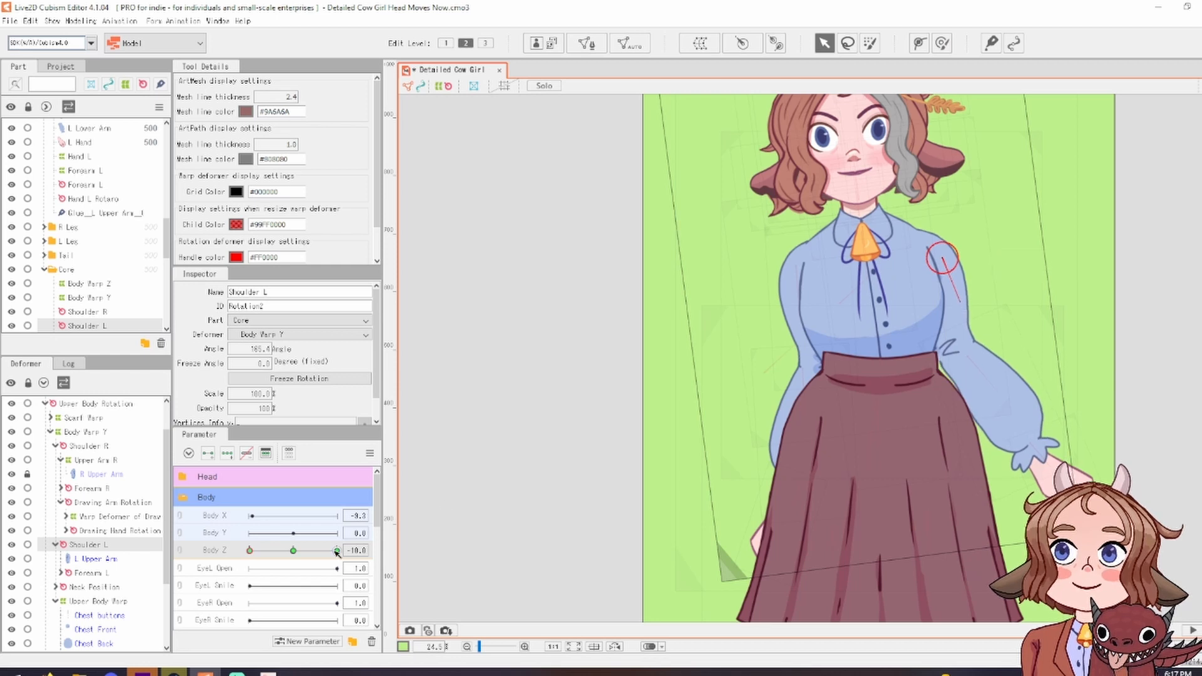
pyautogui.hotkey('ctrl', 'z')
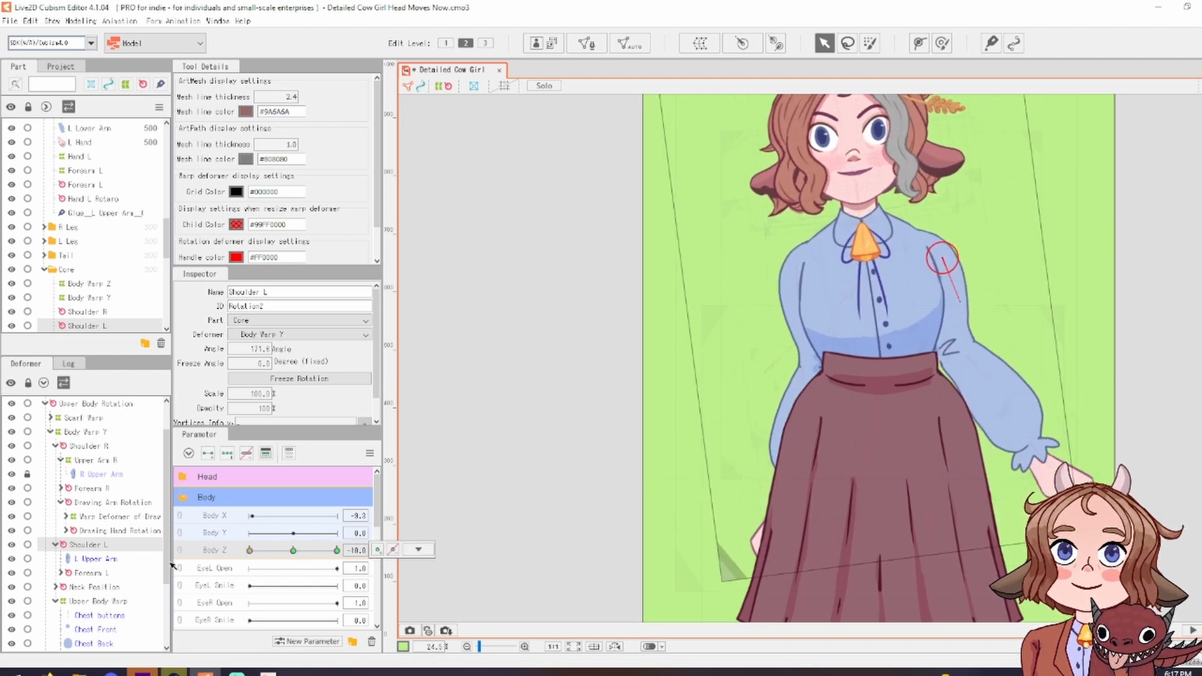
# At Body Z 10, rotate the Shoulder L deformer inward to about 174 degrees and check the tilt across the range
pyautogui.moveTo(250, 549); pyautogui.dragTo(343, 563)
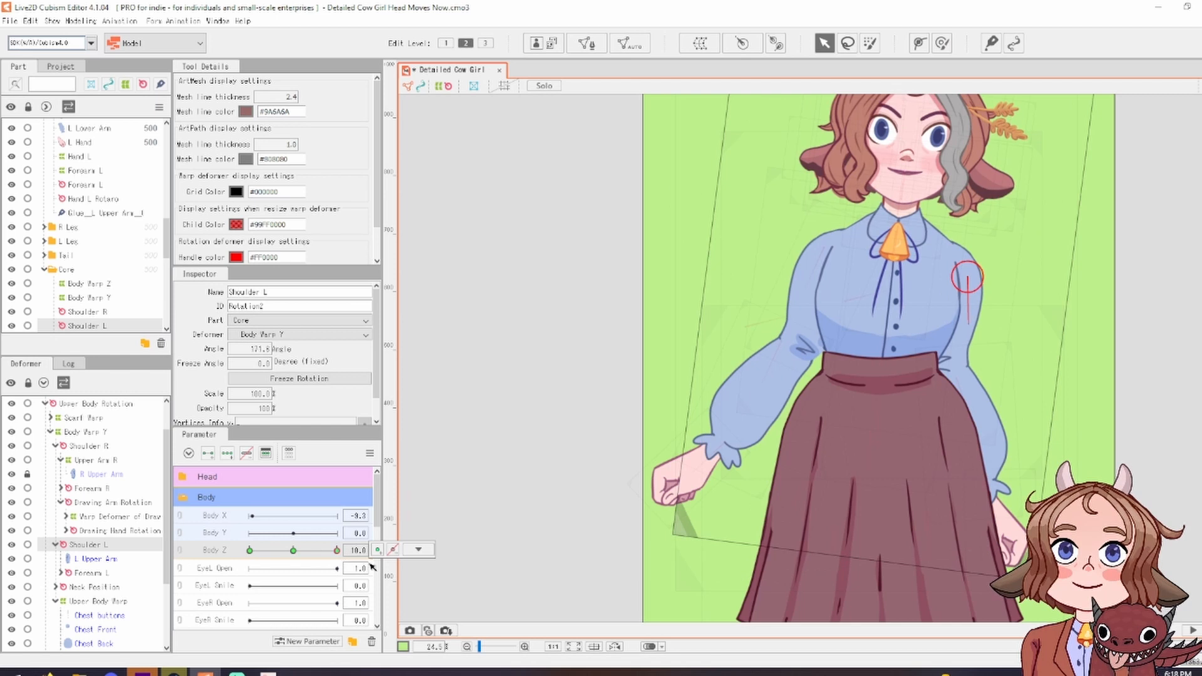
pyautogui.moveTo(968, 321); pyautogui.dragTo(966, 328)
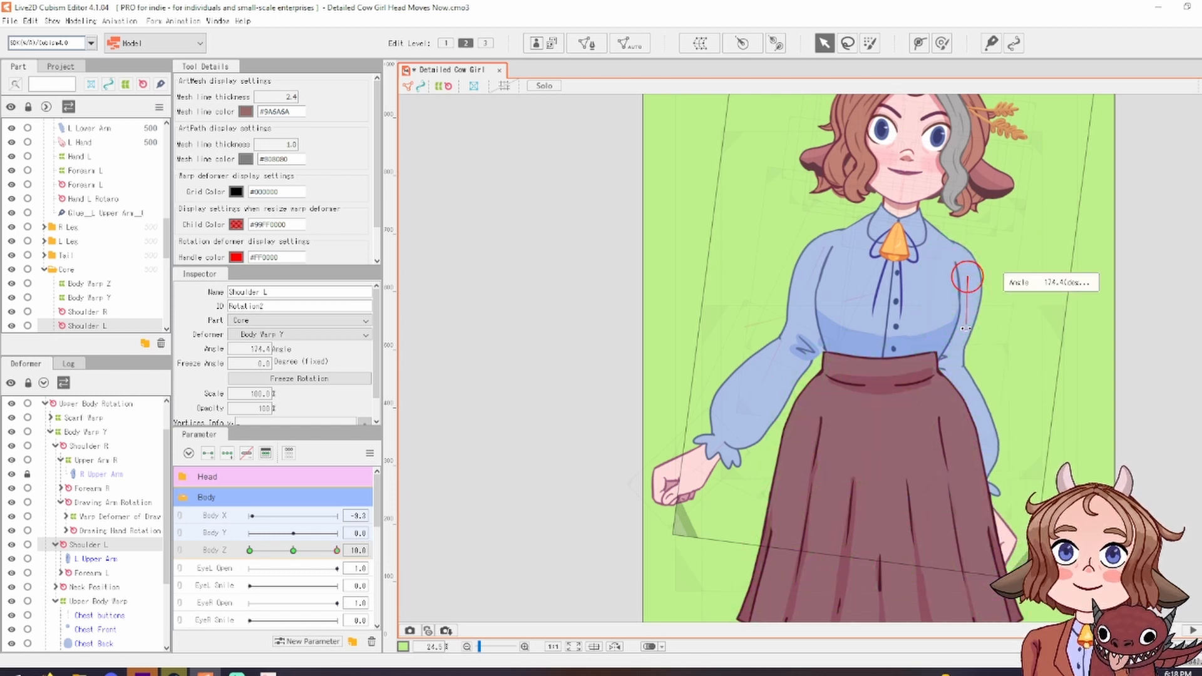
pyautogui.scroll(-3, 966, 328)
pyautogui.moveTo(277, 551); pyautogui.dragTo(360, 598)
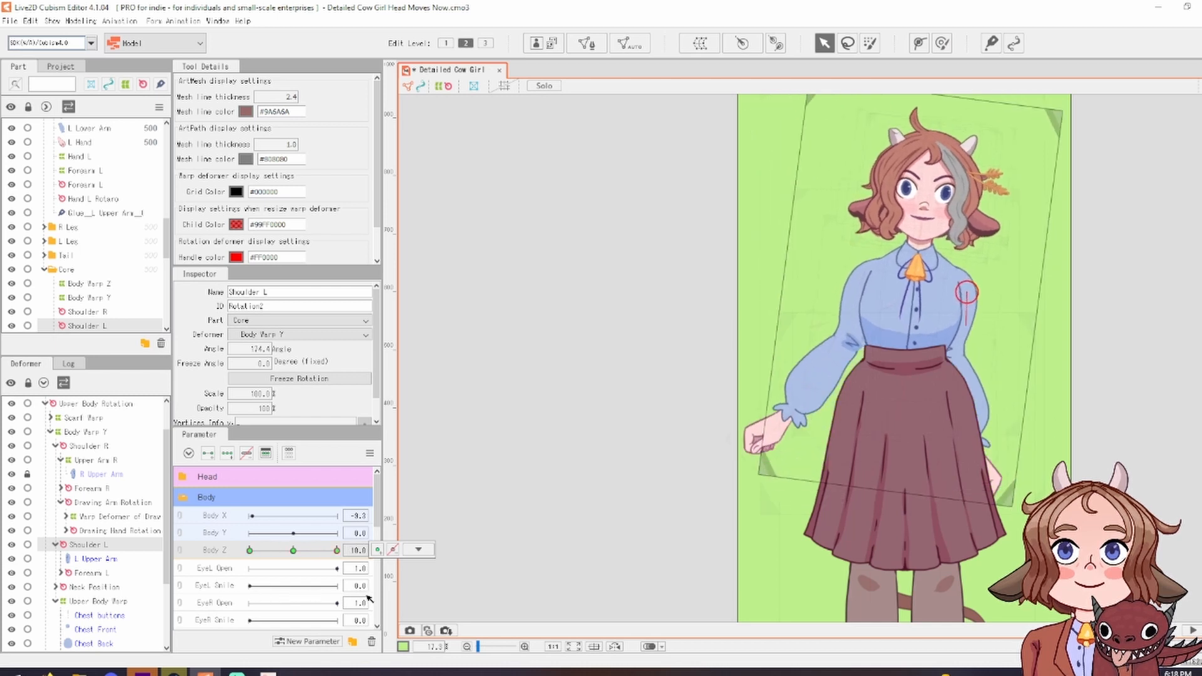
# Select the Forearm L deformer, return Body Z to its middle, and add three keys on Body Z
pyautogui.click(100, 573)
pyautogui.scroll(3, 706, 426)
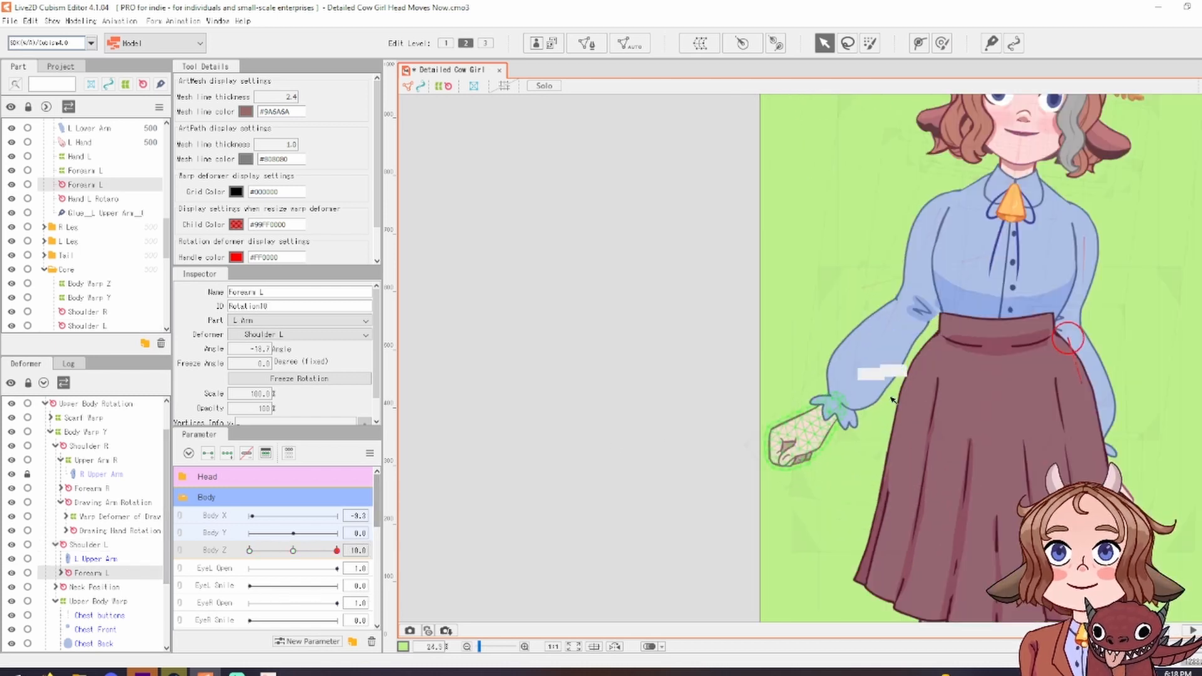
pyautogui.click(306, 550)
pyautogui.moveTo(291, 554); pyautogui.dragTo(294, 549)
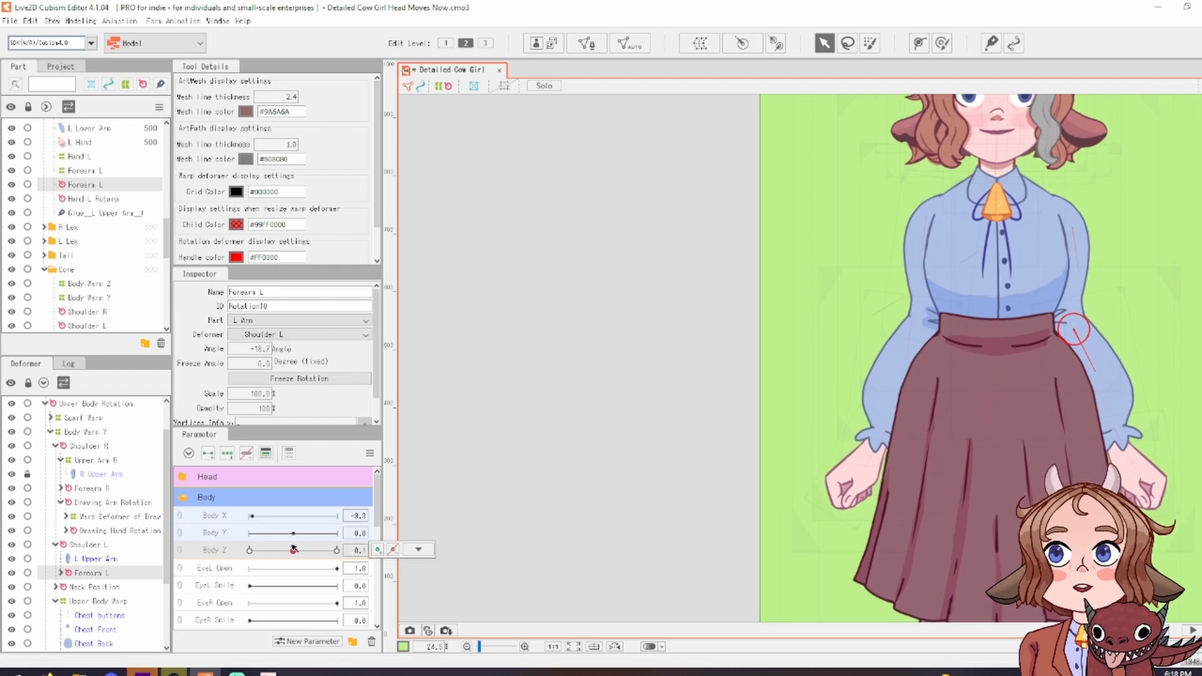
pyautogui.click(229, 456)
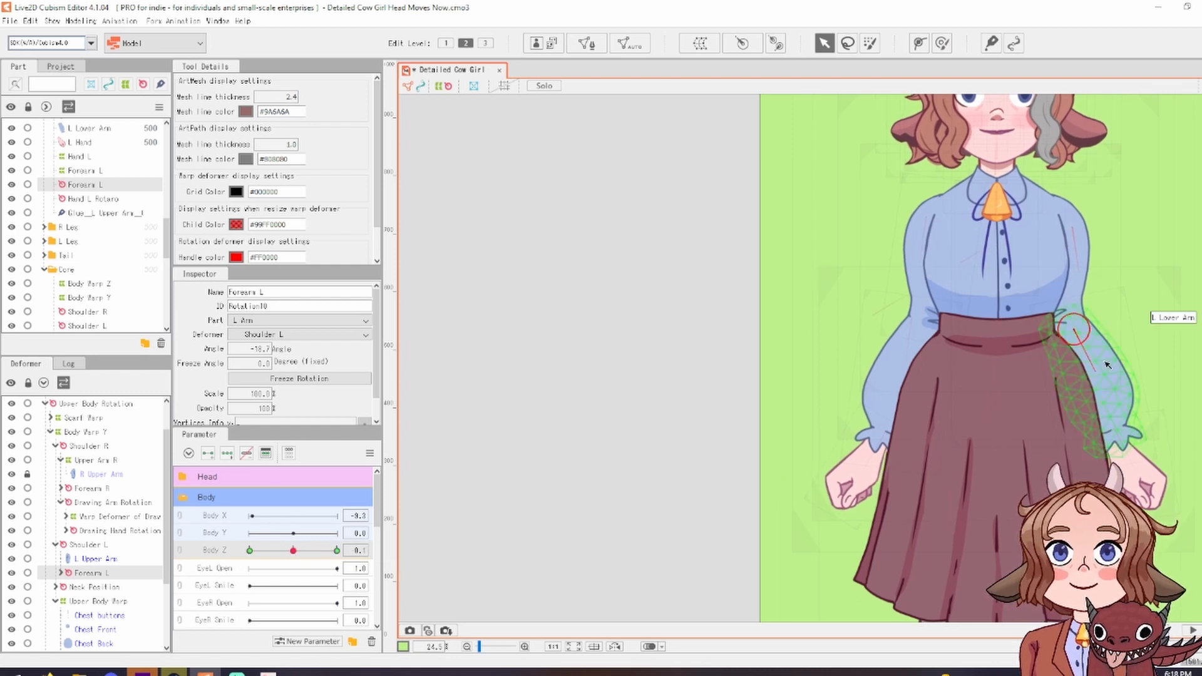
# Undo the forearm rotation made at Body Z 0, and rotate Forearm L outward to about -38 degrees at Body Z -10
pyautogui.moveTo(1096, 373); pyautogui.dragTo(1100, 368)
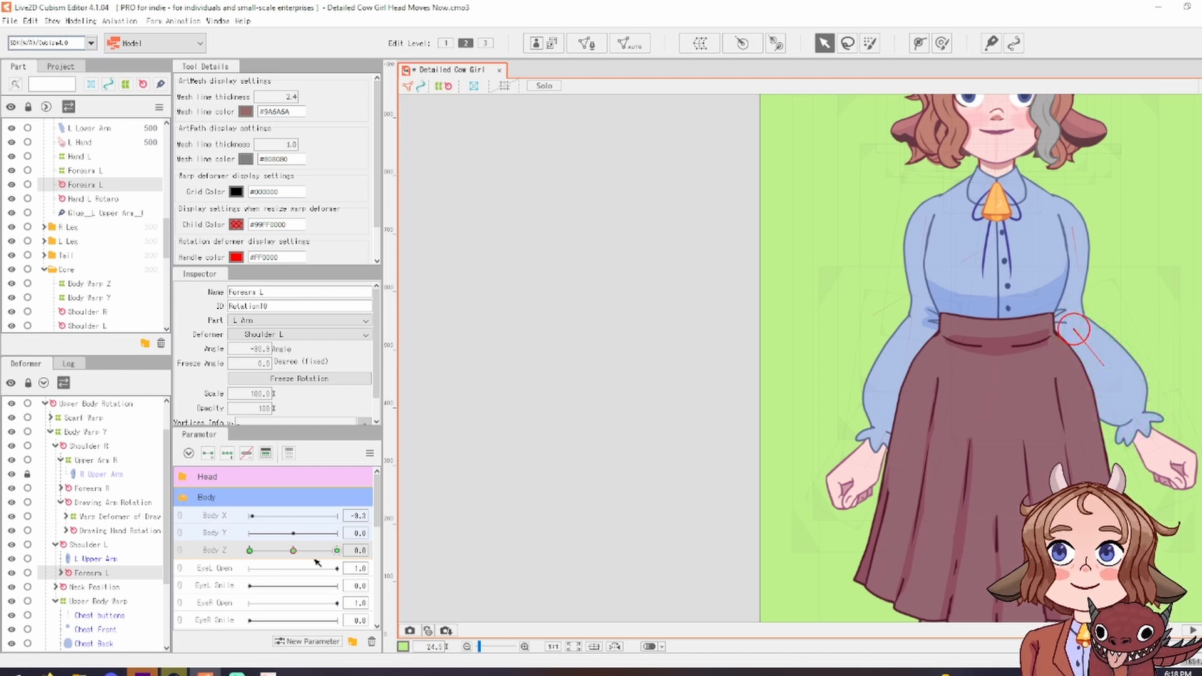
pyautogui.hotkey('ctrl', 'z')
pyautogui.moveTo(294, 551); pyautogui.dragTo(249, 550)
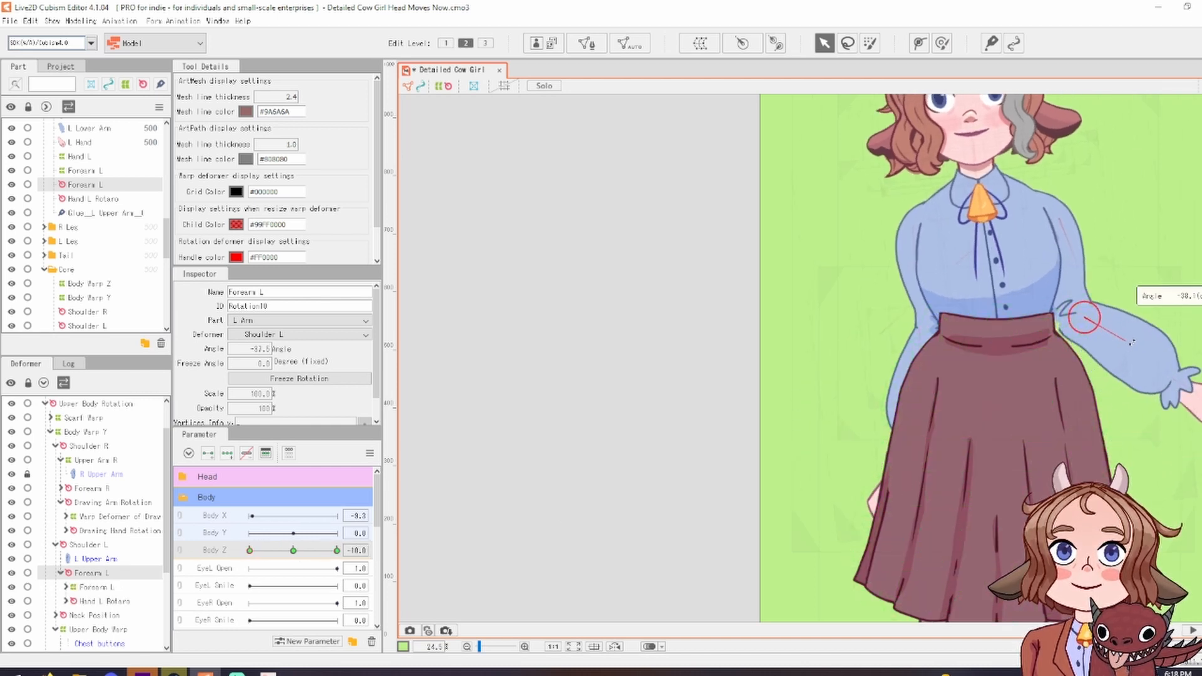
pyautogui.scroll(-1, 1108, 360)
pyautogui.scroll(1, 1096, 363)
# Key the Forearm R deformer on Body Z and rotate it outward to about 5 degrees at Body Z 10
pyautogui.moveTo(251, 550); pyautogui.dragTo(347, 570)
pyautogui.click(811, 382)
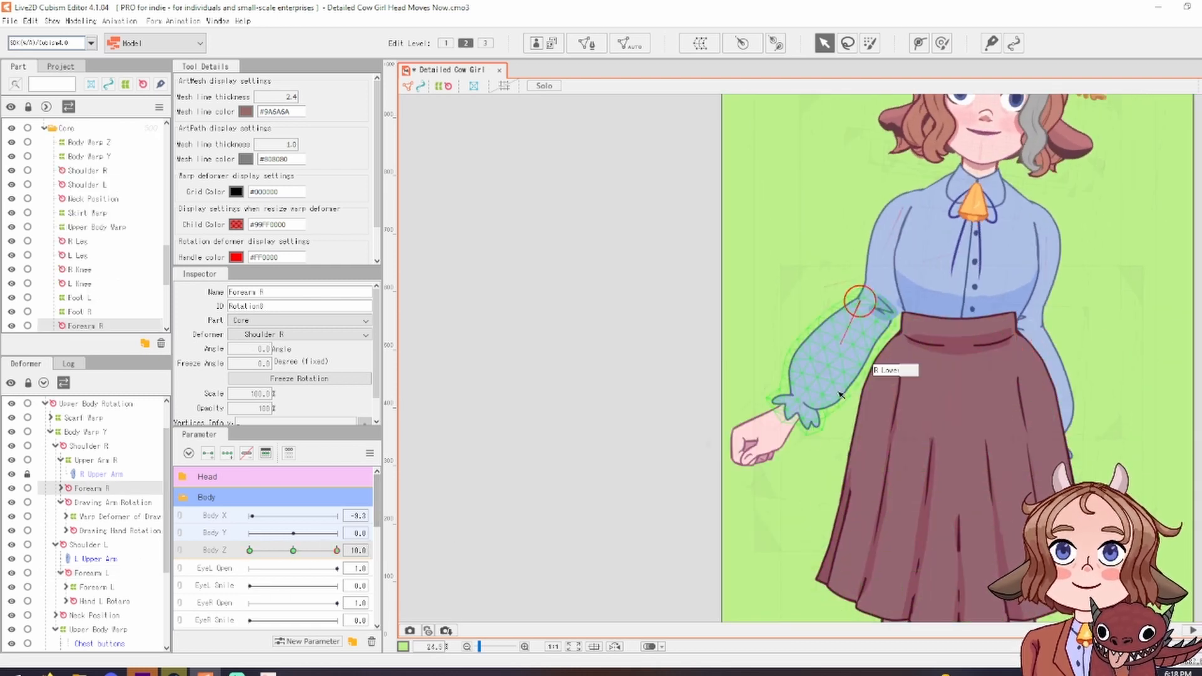
pyautogui.scroll(-1, 762, 399)
pyautogui.scroll(-1, 762, 400)
pyautogui.moveTo(337, 550); pyautogui.dragTo(350, 571)
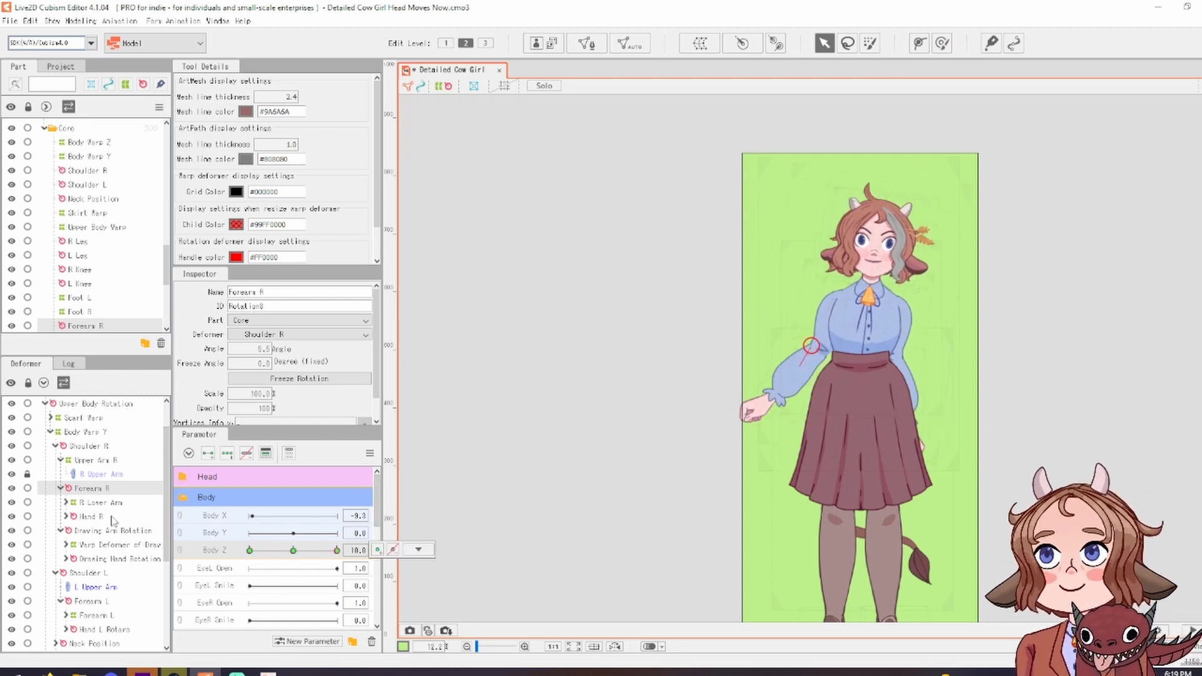
# At Body Z 10, rotate the Shoulder R deformer inward to about -169 degrees, comparing both arms in the tilted pose
pyautogui.scroll(1, 116, 453)
pyautogui.click(116, 447)
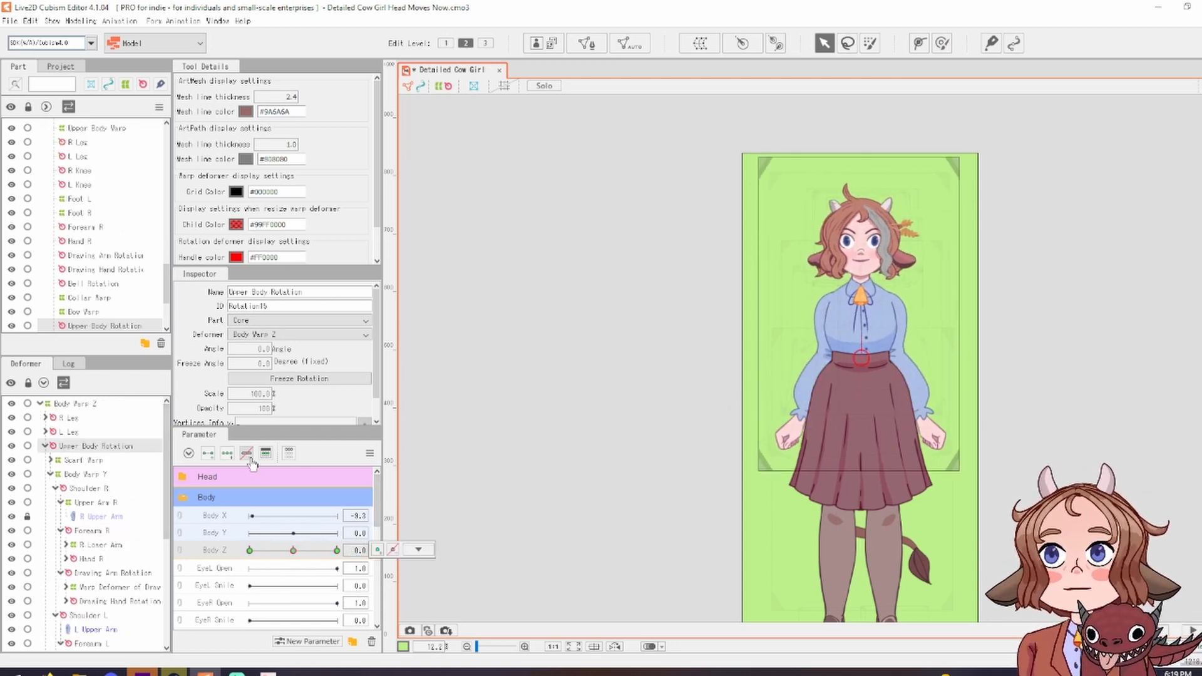
pyautogui.click(336, 549)
pyautogui.scroll(2, 778, 380)
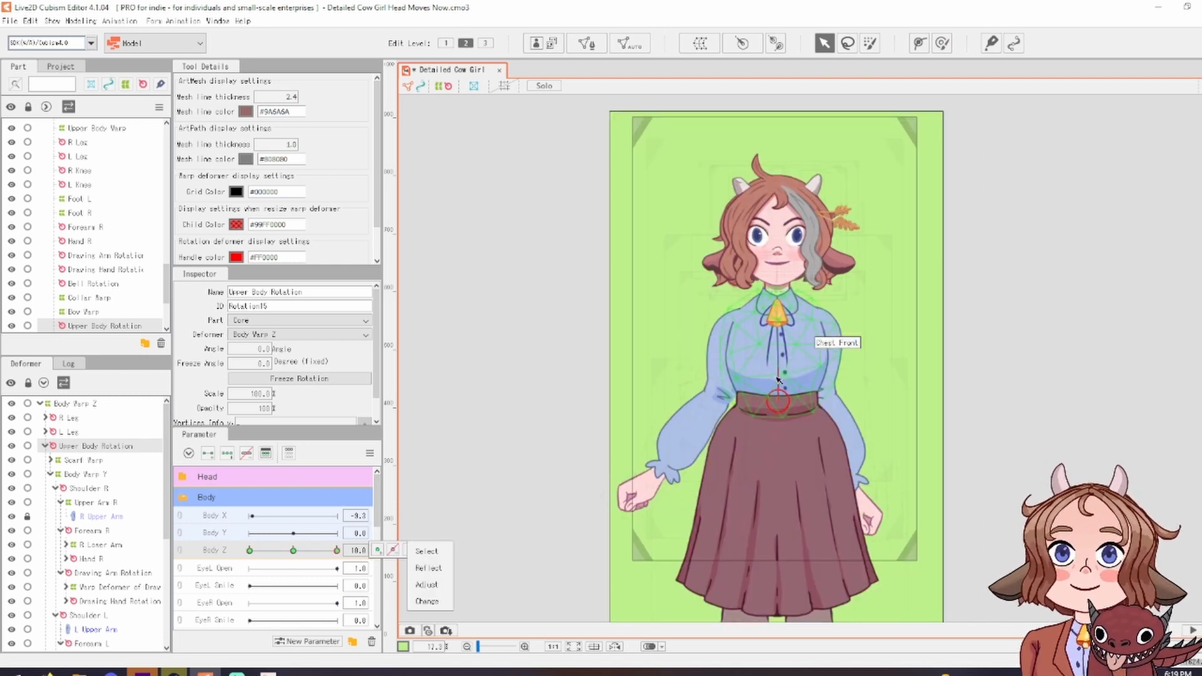
pyautogui.scroll(3, 777, 381)
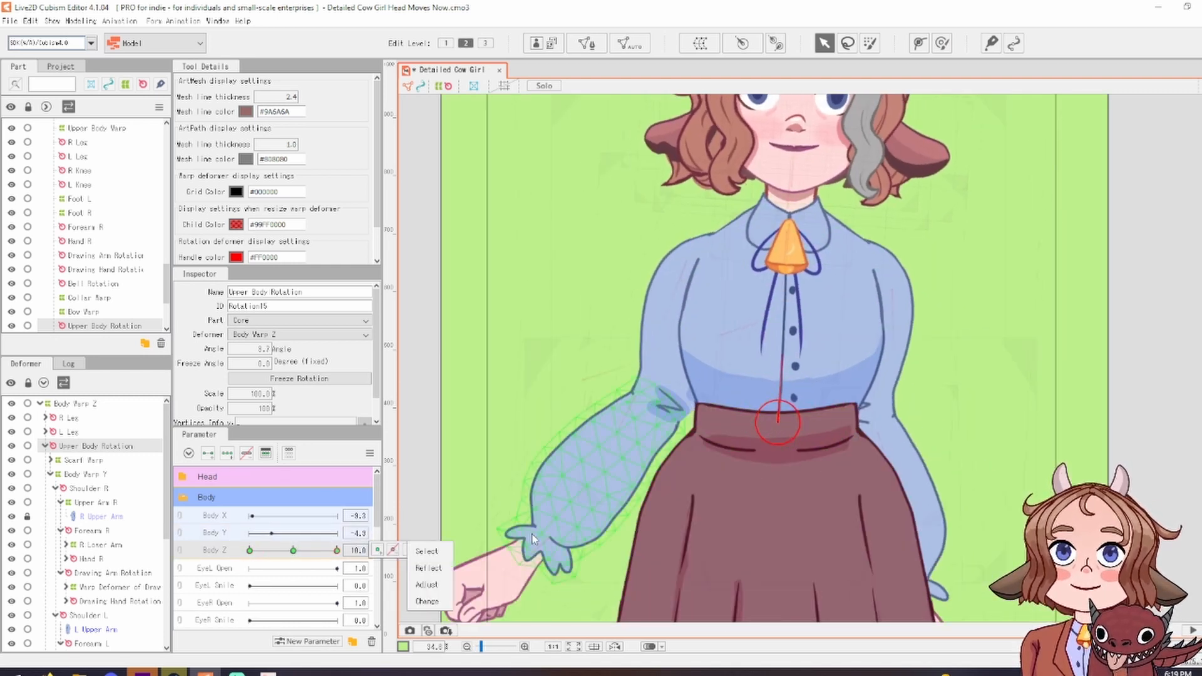
pyautogui.click(94, 616)
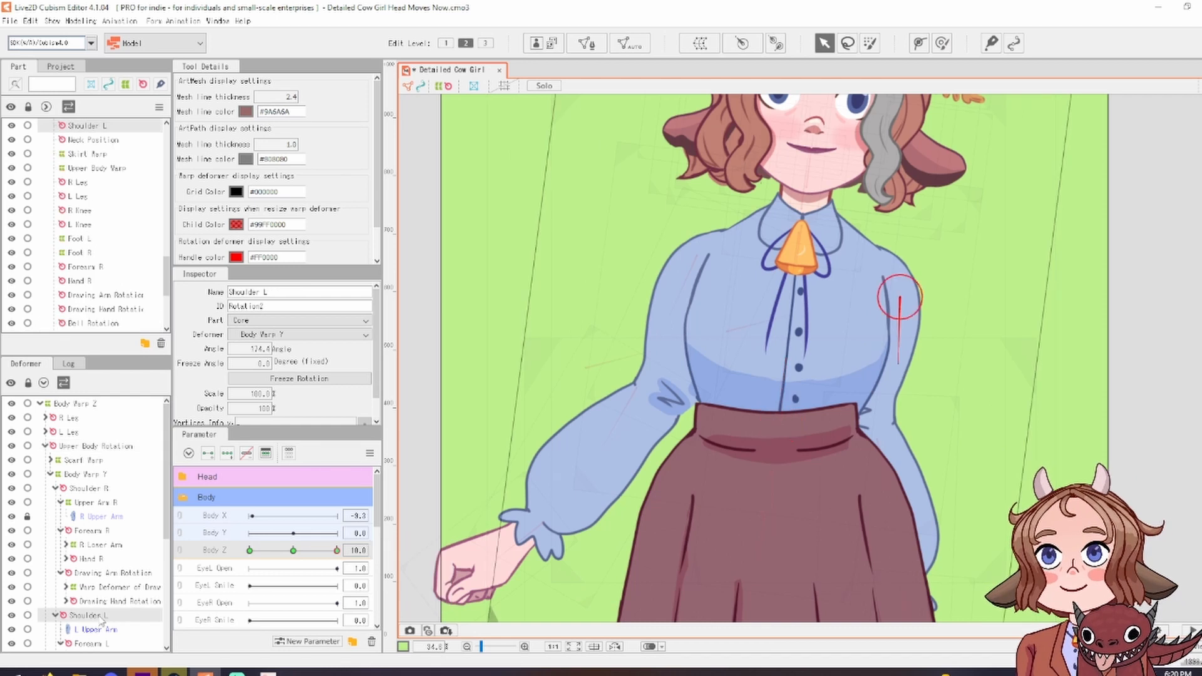
pyautogui.click(87, 488)
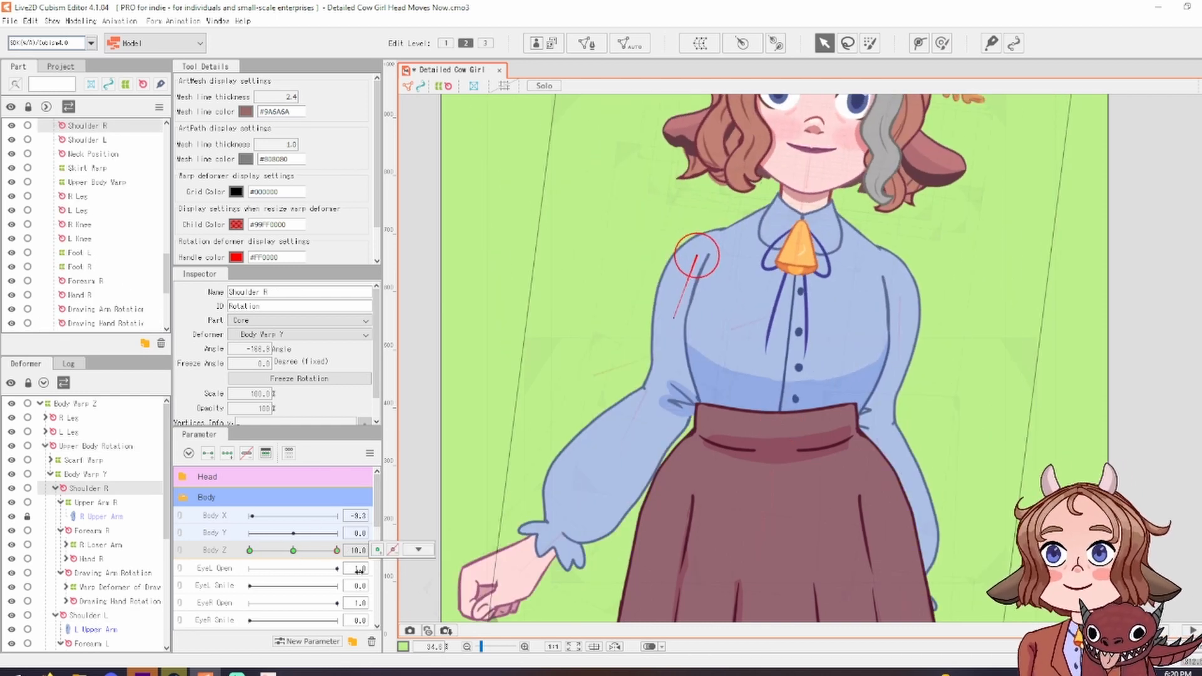
pyautogui.scroll(-1, 161, 600)
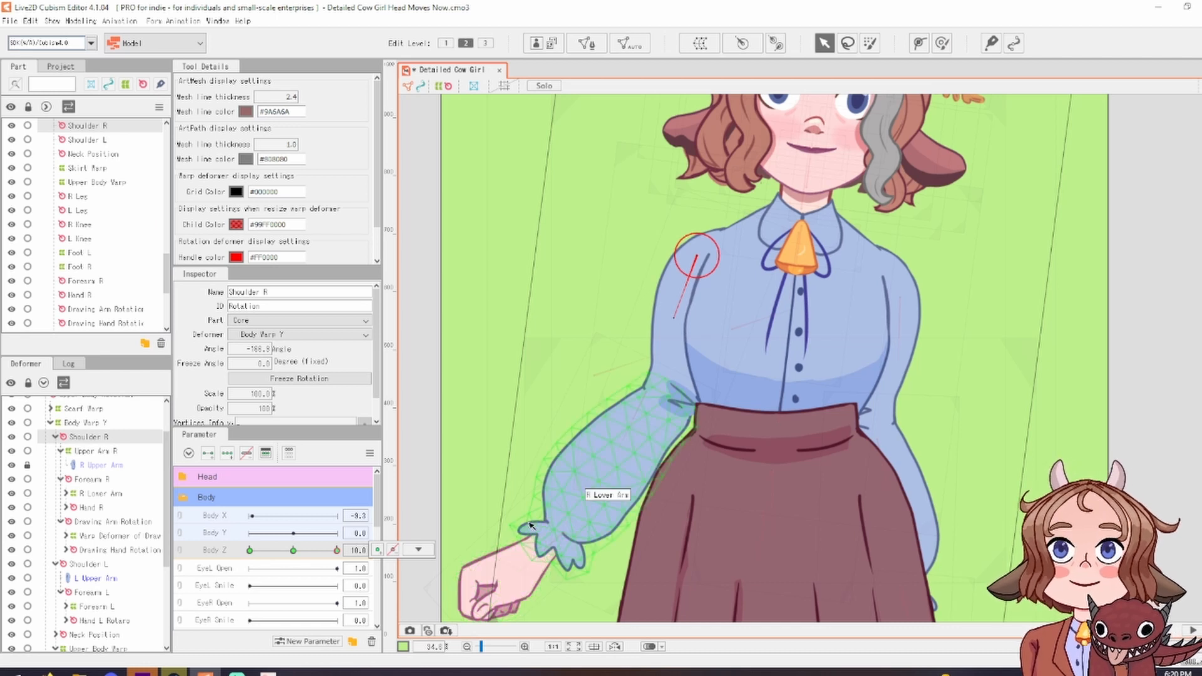
pyautogui.scroll(-3, 1016, 441)
pyautogui.scroll(2, 450, 481)
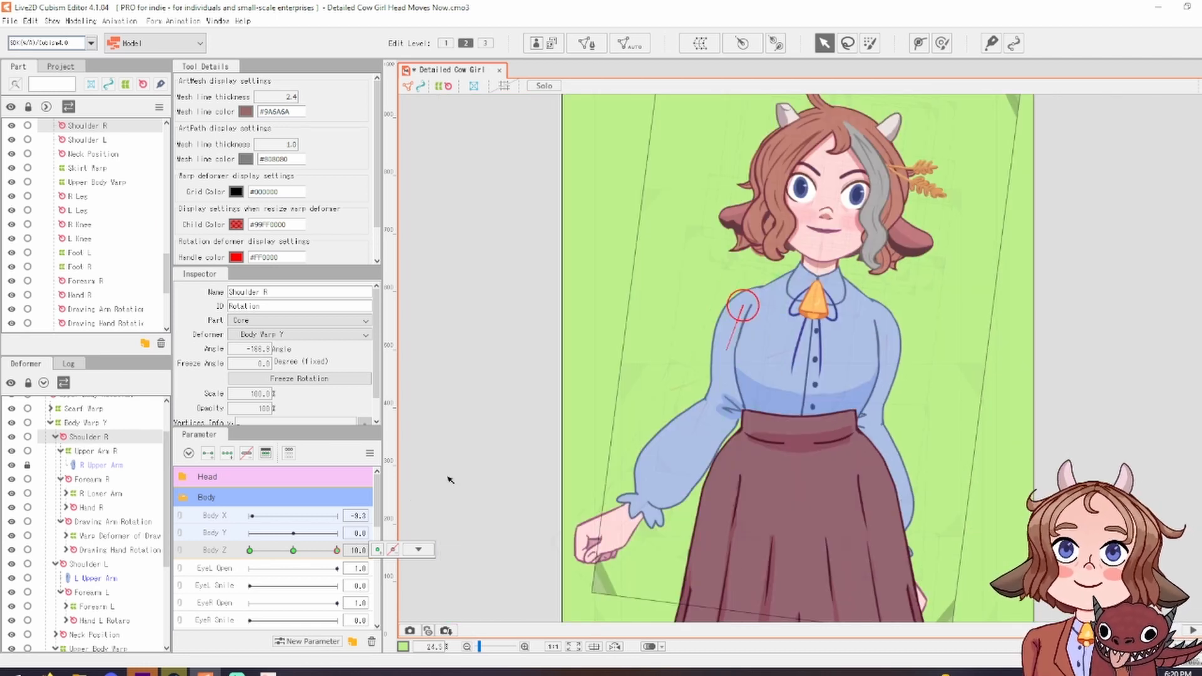
# Key the Skirt Warp rotation deformer with three points on Body Z and rotate it to about 184 degrees at Body Z 10
pyautogui.moveTo(316, 553)
pyautogui.mouseDown()
pyautogui.moveTo(338, 550)
pyautogui.moveTo(249, 554)
pyautogui.moveTo(317, 556)
pyautogui.moveTo(263, 555)
pyautogui.moveTo(249, 538)
pyautogui.moveTo(341, 539)
pyautogui.moveTo(271, 549)
pyautogui.moveTo(293, 550)
pyautogui.mouseUp()
pyautogui.scroll(-3, 107, 595)
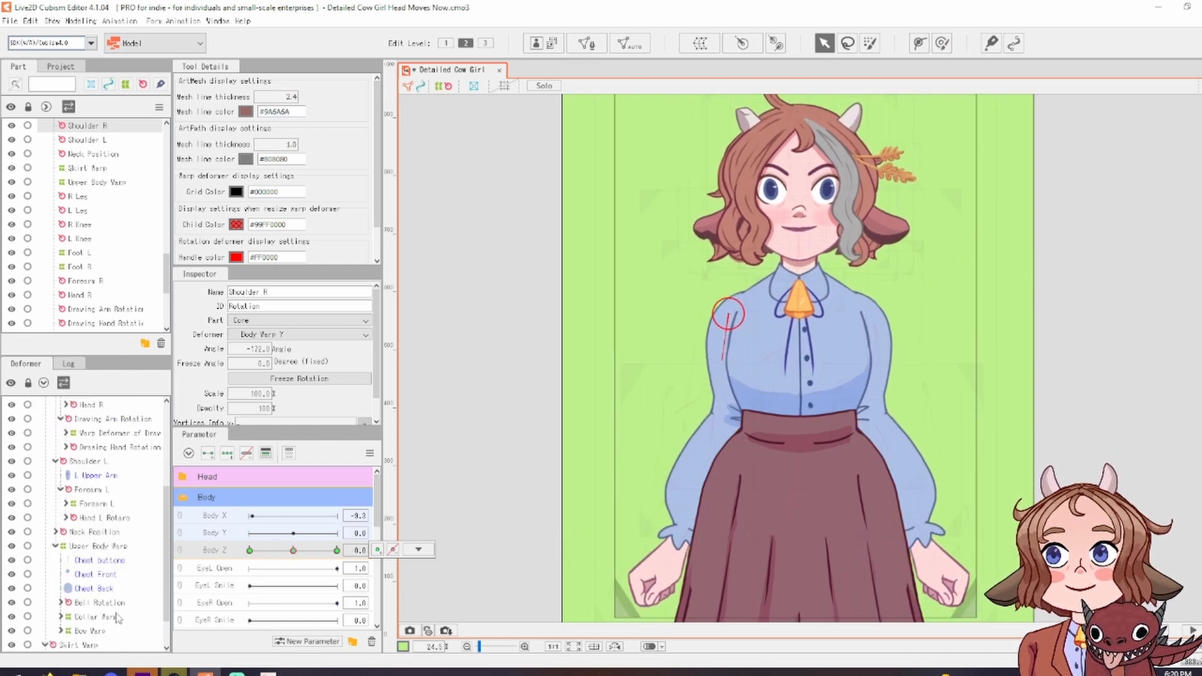
pyautogui.click(99, 604)
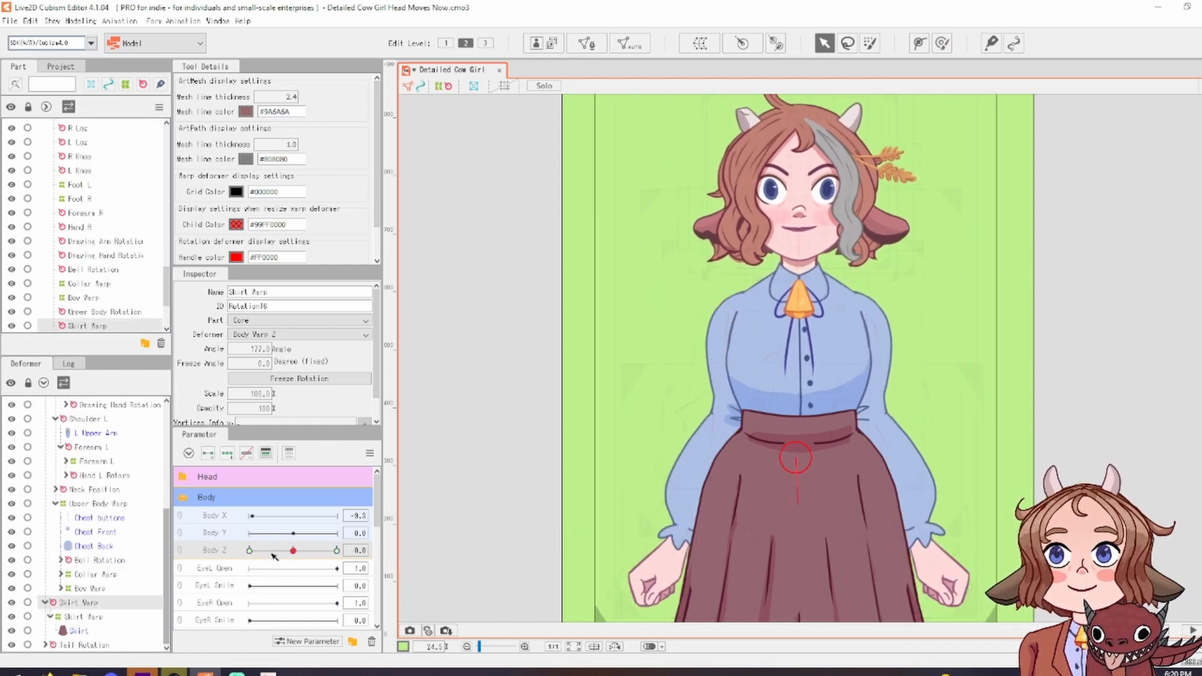
pyautogui.moveTo(292, 549); pyautogui.dragTo(336, 550)
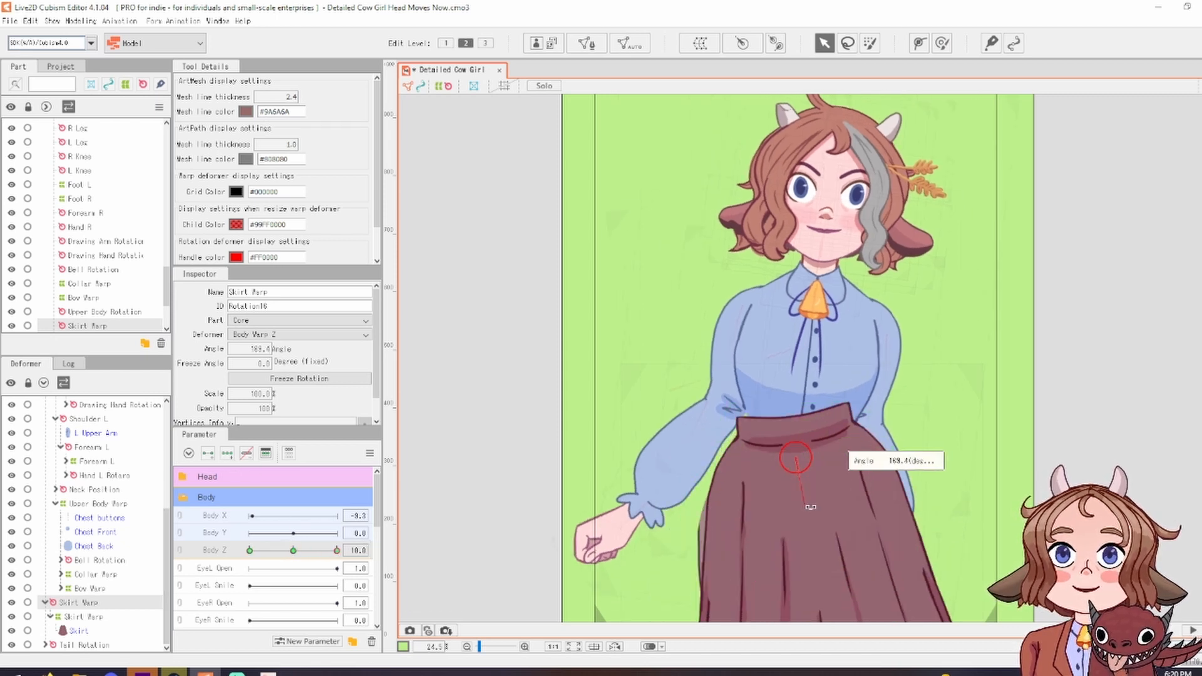
pyautogui.scroll(2, 789, 502)
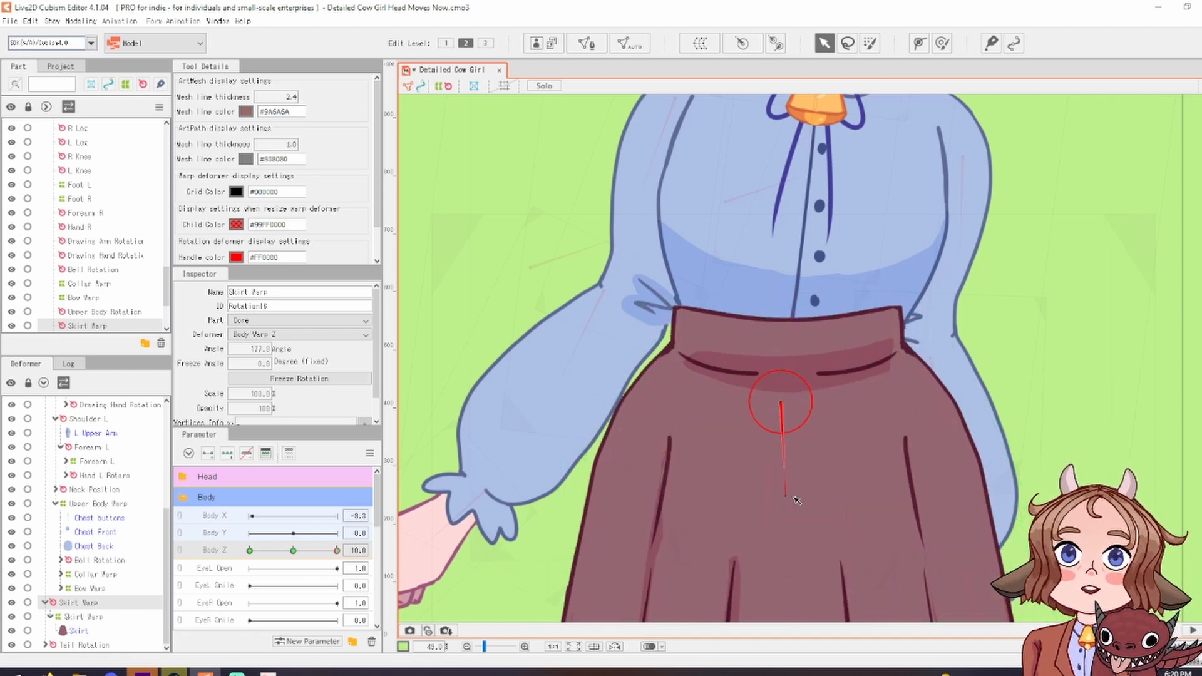
pyautogui.moveTo(786, 494); pyautogui.dragTo(774, 492)
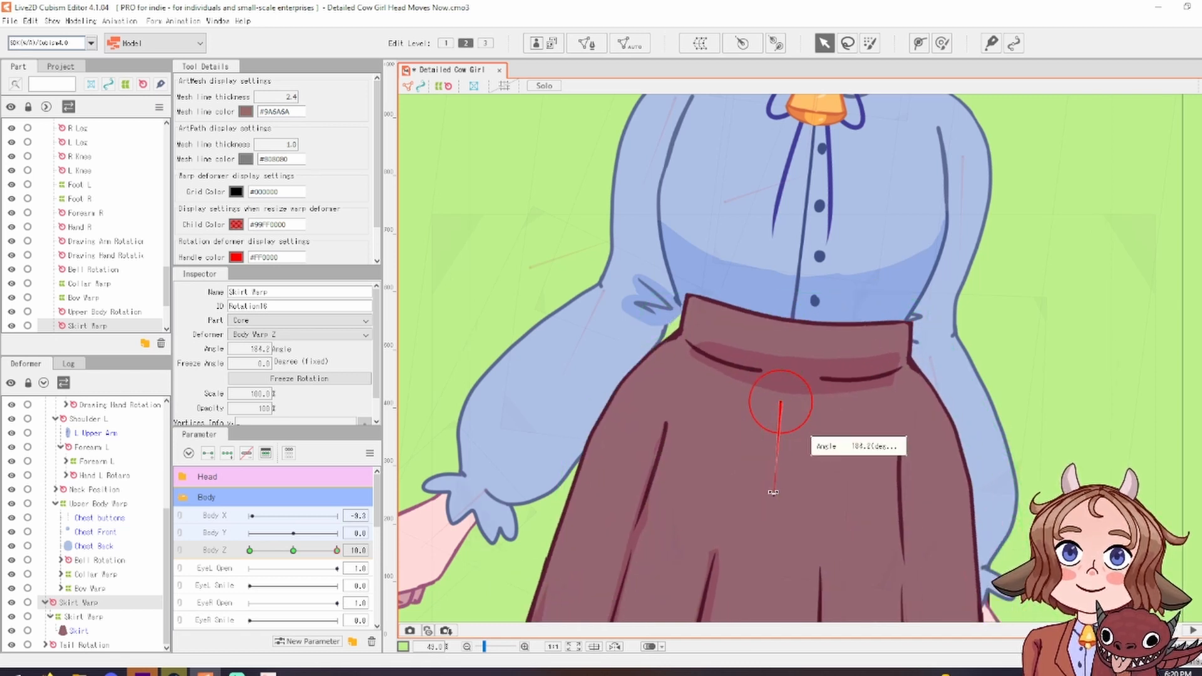
pyautogui.scroll(-4, 958, 524)
pyautogui.moveTo(1005, 498); pyautogui.dragTo(968, 404)
pyautogui.moveTo(337, 551); pyautogui.dragTo(369, 551)
# Reflect the skirt's Body Z motion horizontally onto the opposite end of the range and check the tilt
pyautogui.click(370, 453)
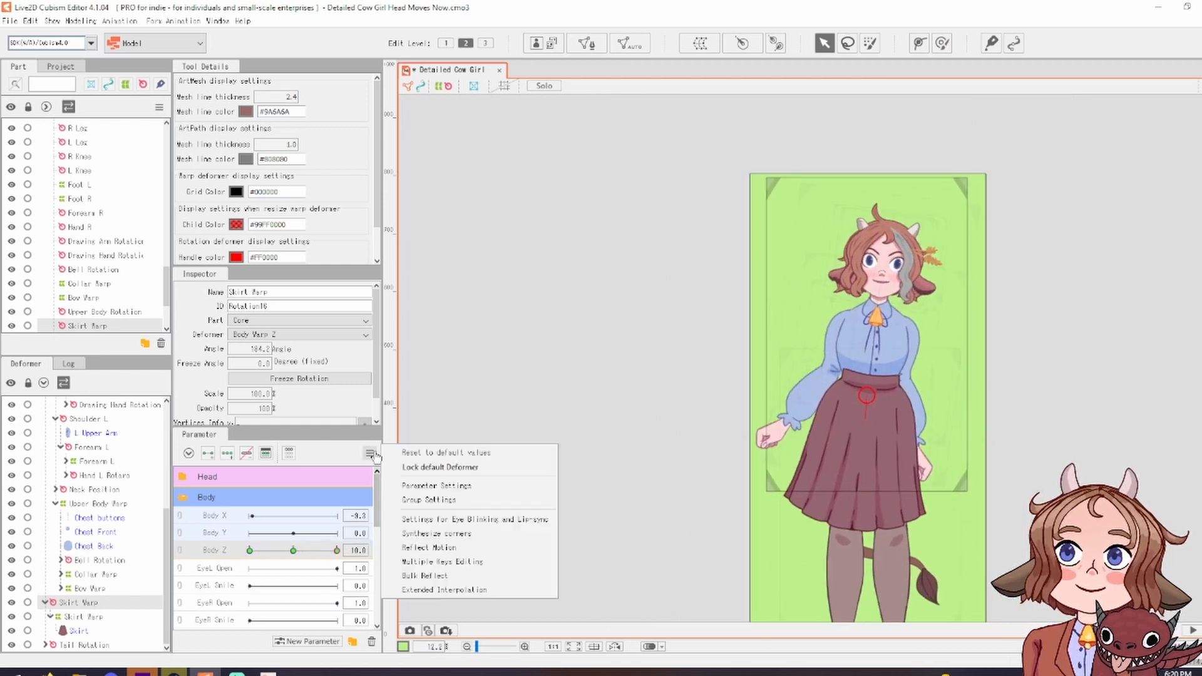
pyautogui.click(468, 549)
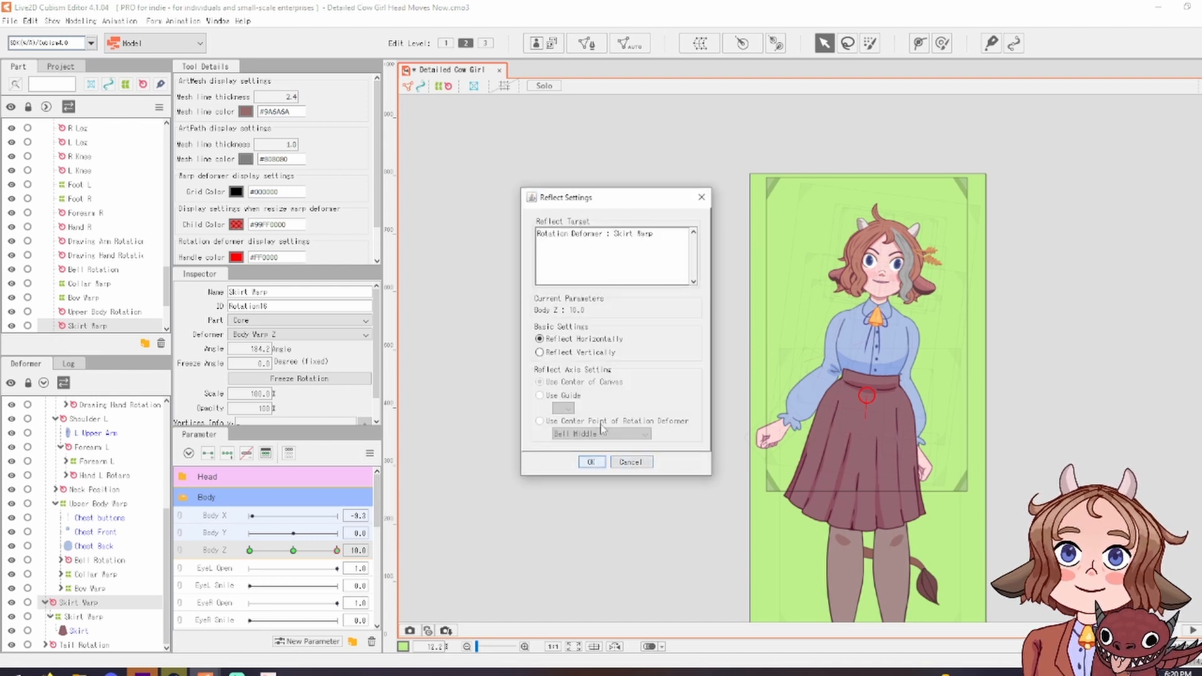
pyautogui.click(595, 465)
pyautogui.moveTo(291, 552); pyautogui.dragTo(265, 567)
pyautogui.scroll(6, 967, 420)
# At Body Z 10, ease the Skirt Warp rotation slightly back toward vertical so the skirt tilts less
pyautogui.click(337, 552)
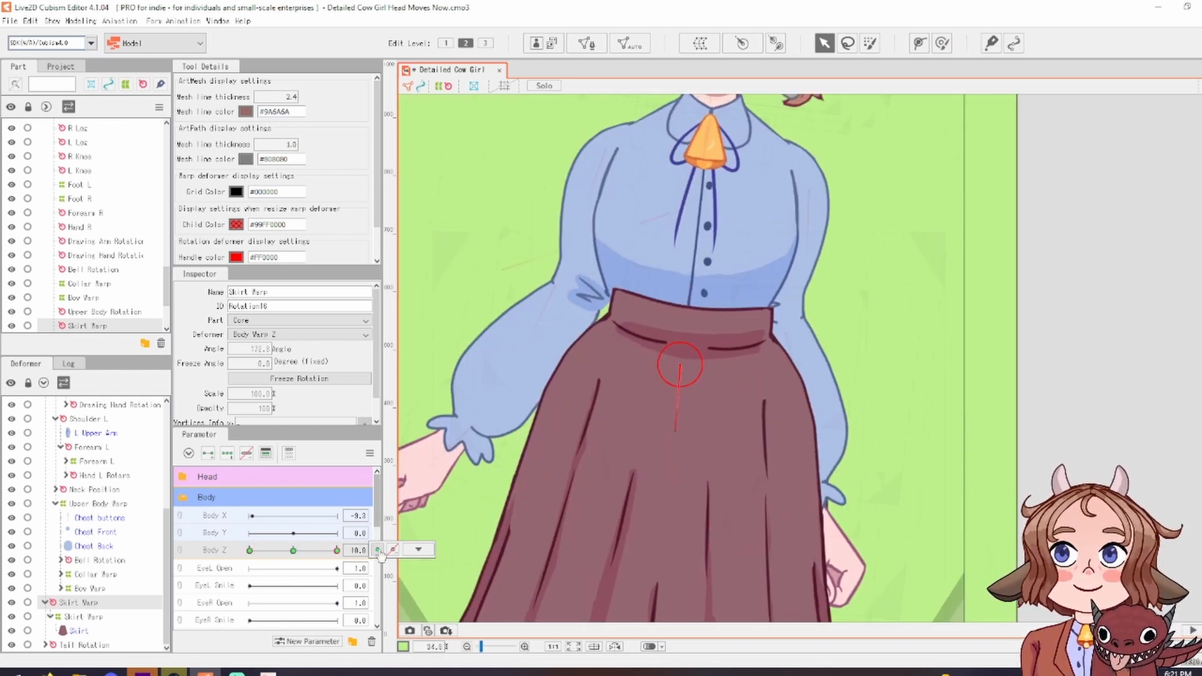
pyautogui.scroll(1, 701, 413)
pyautogui.moveTo(661, 450); pyautogui.dragTo(671, 452)
pyautogui.scroll(-5, 670, 453)
# At Body Z -10, ease the Skirt Warp rotation to about 174 degrees and check the tilt across the range
pyautogui.moveTo(337, 551); pyautogui.dragTo(209, 553)
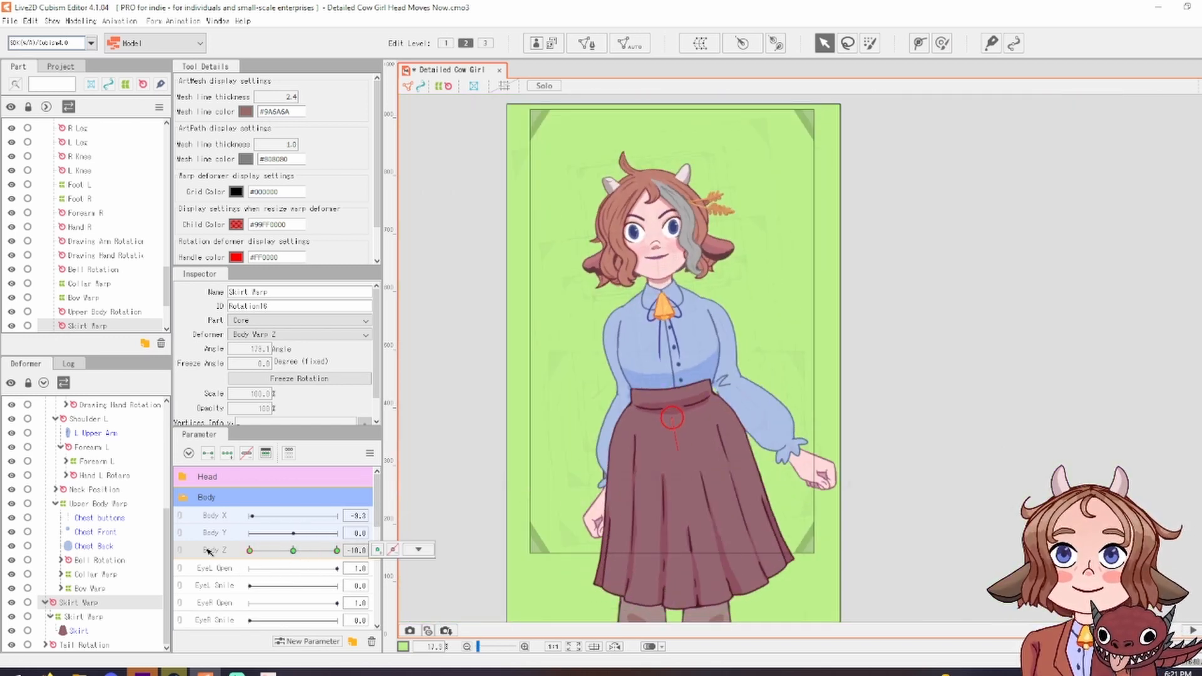
pyautogui.scroll(3, 463, 511)
pyautogui.moveTo(738, 434); pyautogui.dragTo(726, 437)
pyautogui.scroll(-6, 679, 451)
pyautogui.moveTo(337, 551); pyautogui.dragTo(209, 567)
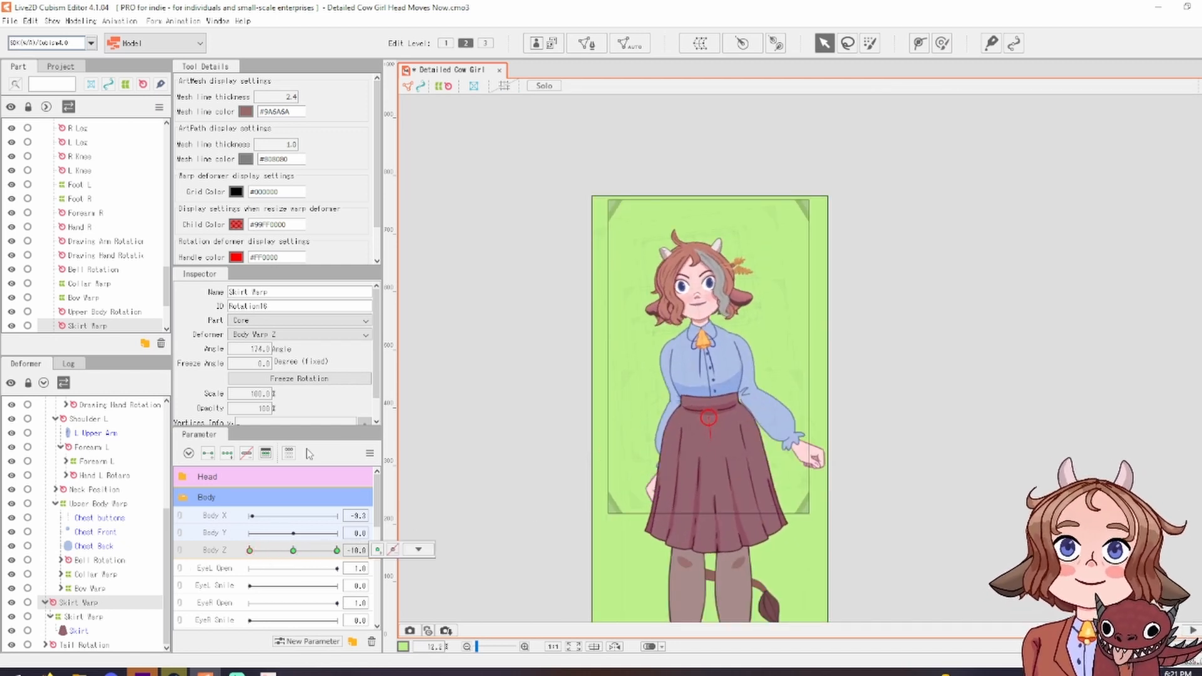
# Key the rotation deformer above Hand L with three points on Body Z and rotate it to about -27 degrees at Body Z 10
pyautogui.click(296, 551)
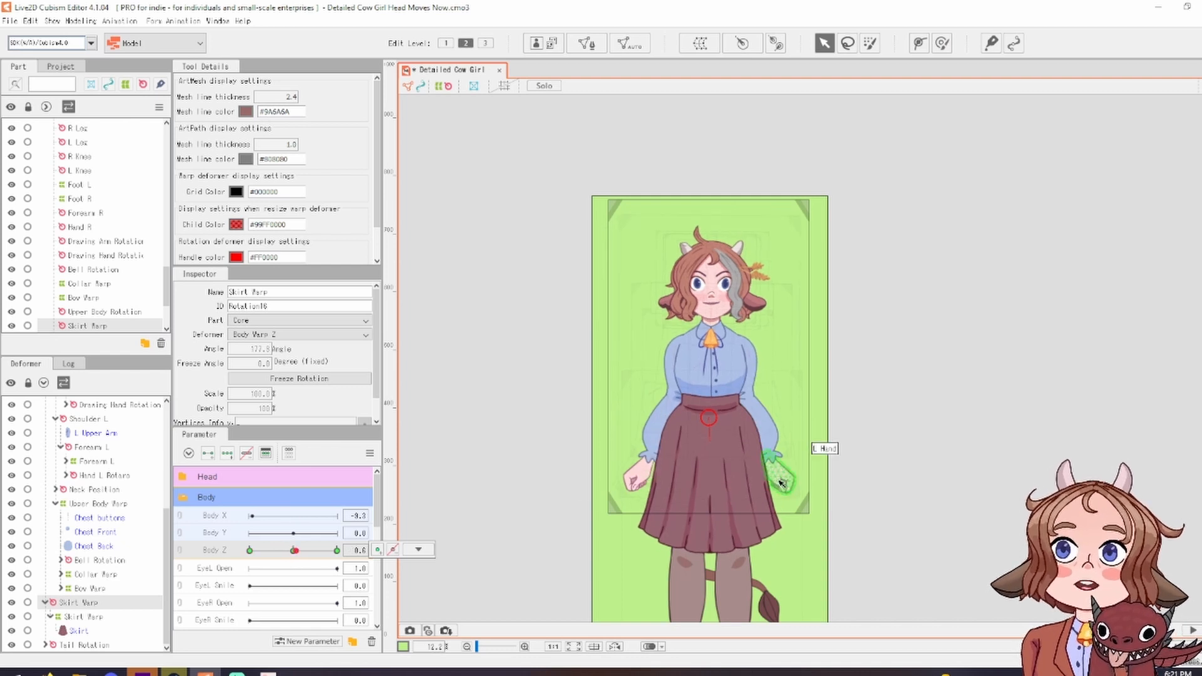
pyautogui.scroll(2, 782, 482)
pyautogui.click(782, 501)
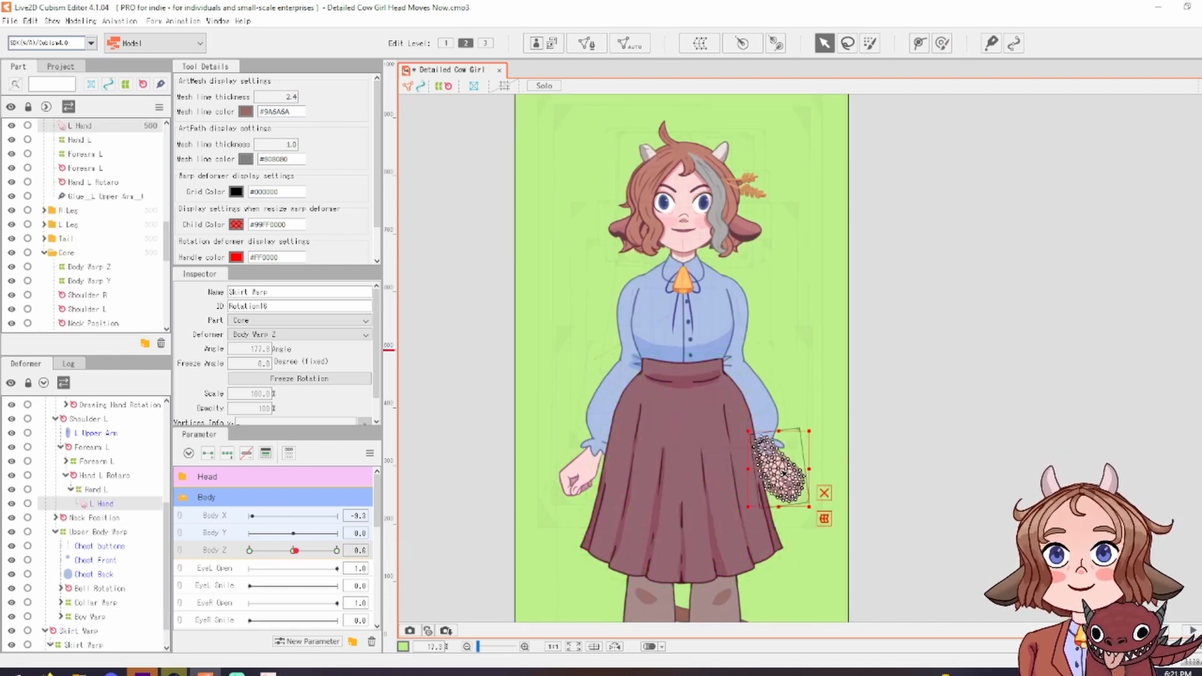
pyautogui.click(102, 475)
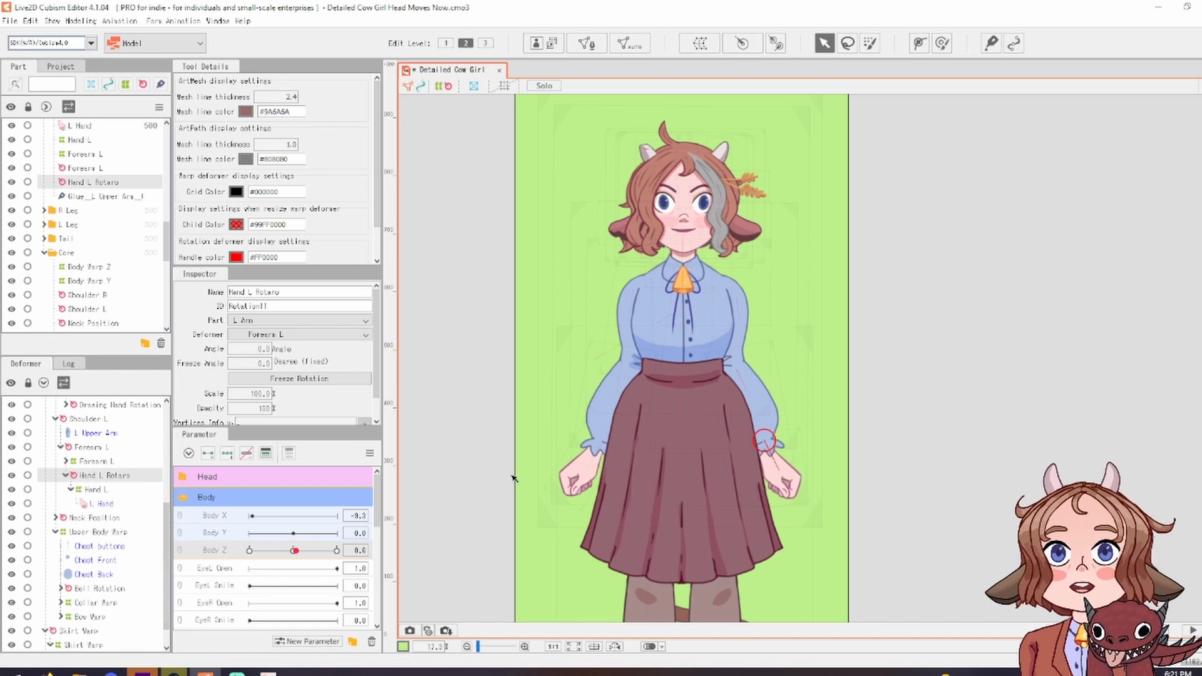
pyautogui.click(337, 550)
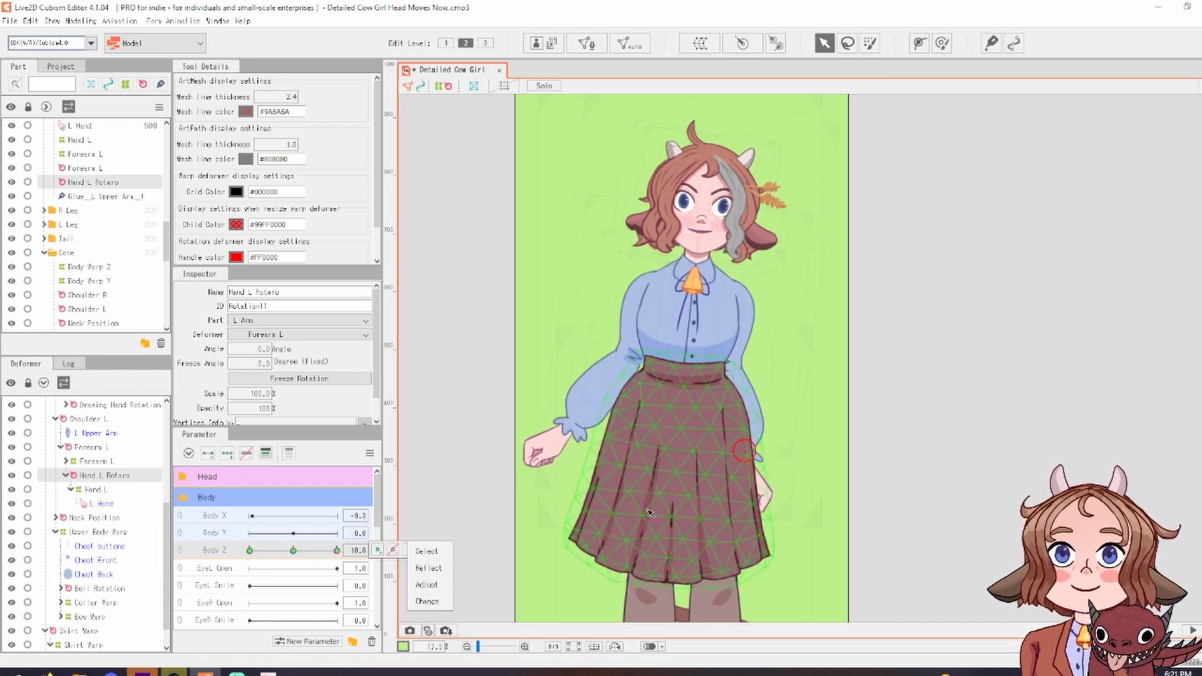
pyautogui.moveTo(752, 482); pyautogui.dragTo(770, 483)
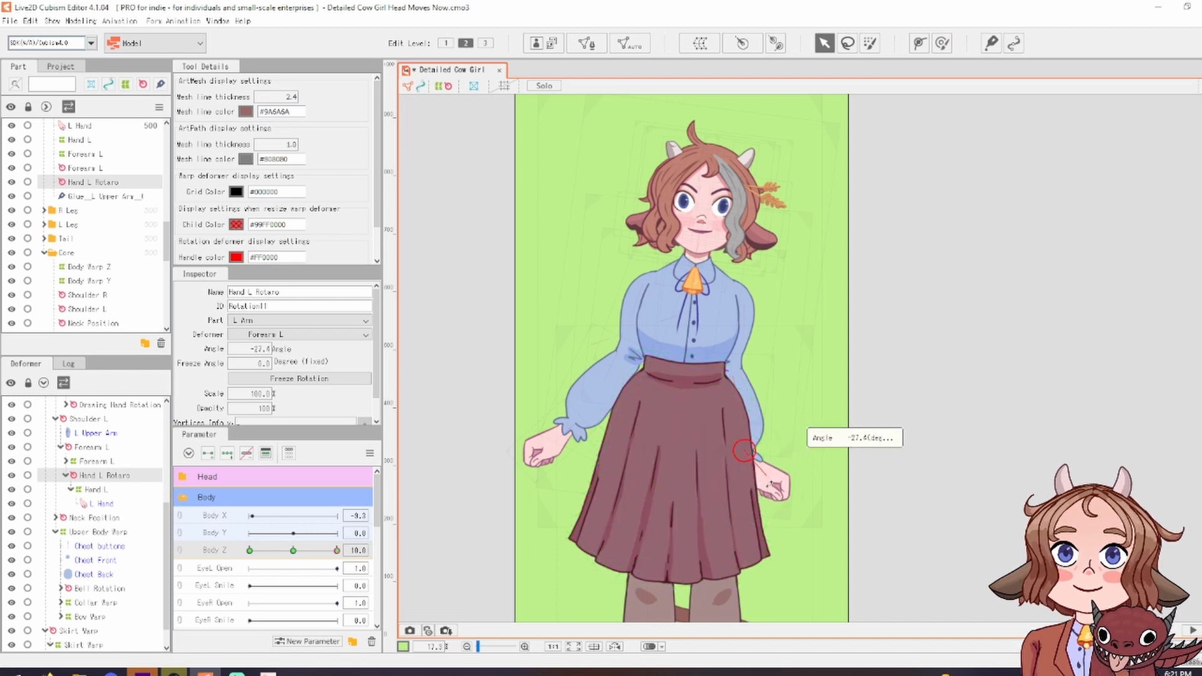
# At Body Z -10, rotate the left hand's rotation deformer inward to about 24 degrees
pyautogui.moveTo(337, 549); pyautogui.dragTo(220, 590)
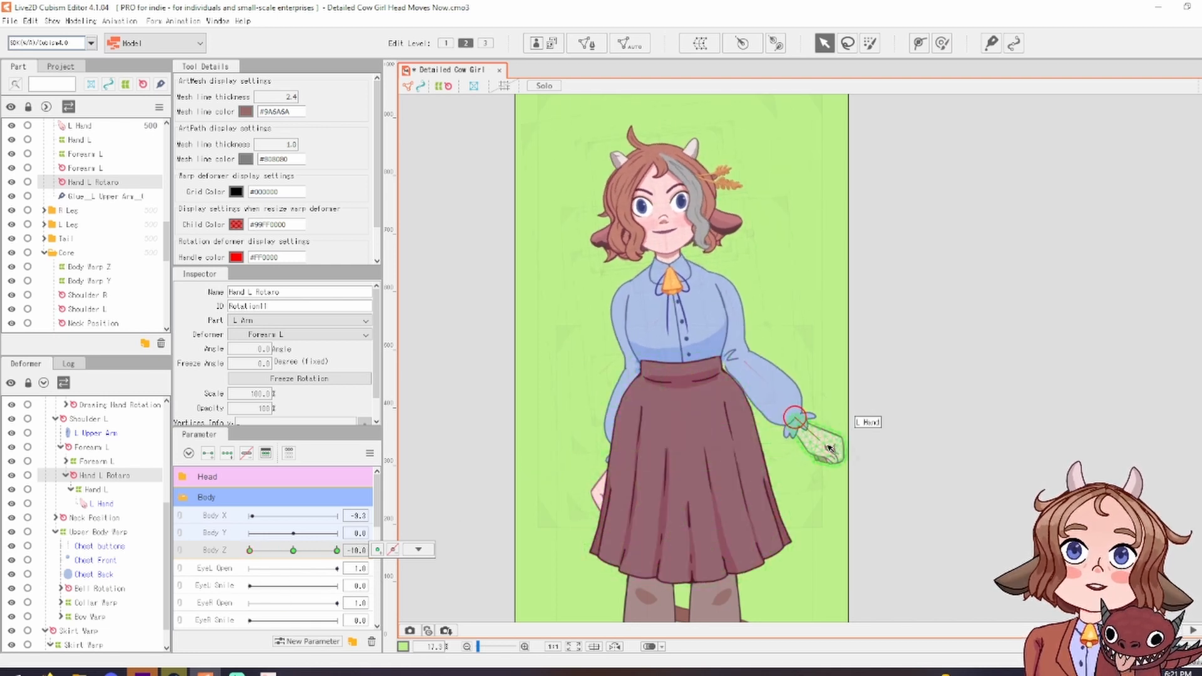
pyautogui.scroll(2, 830, 449)
pyautogui.moveTo(820, 435); pyautogui.dragTo(807, 451)
pyautogui.scroll(-2, 808, 451)
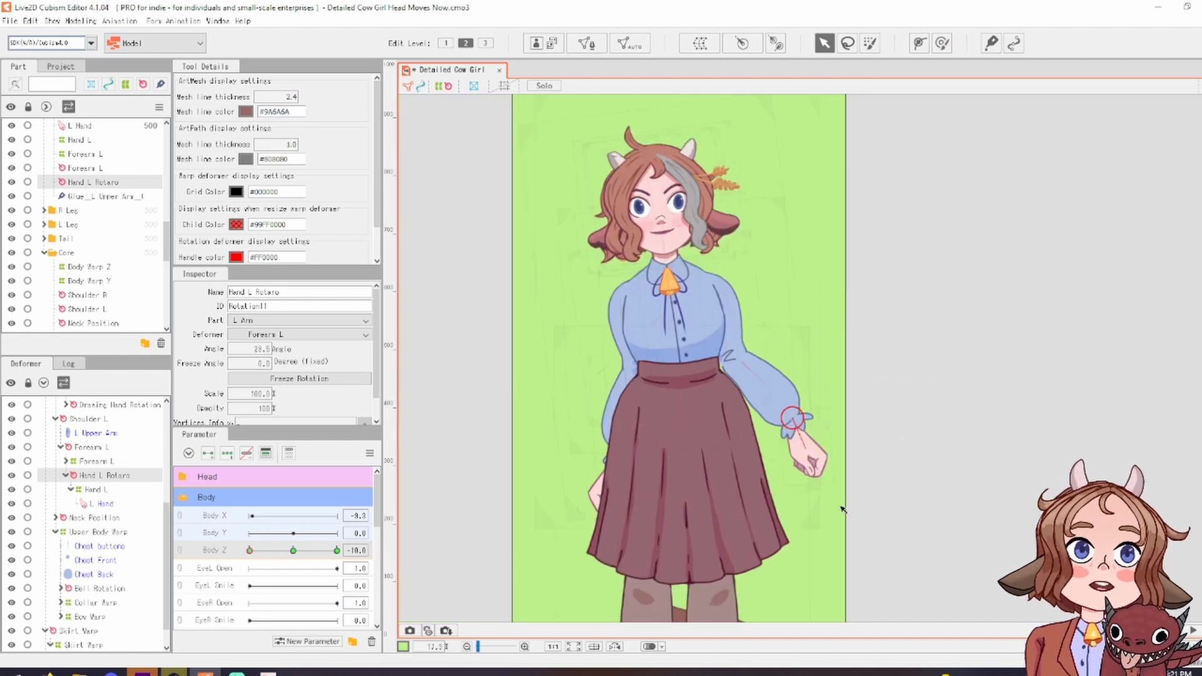
# Key the Hand R rotation deformer on Body Z and rotate it to about 0.6 degrees at Body Z 10
pyautogui.moveTo(254, 553); pyautogui.dragTo(348, 581)
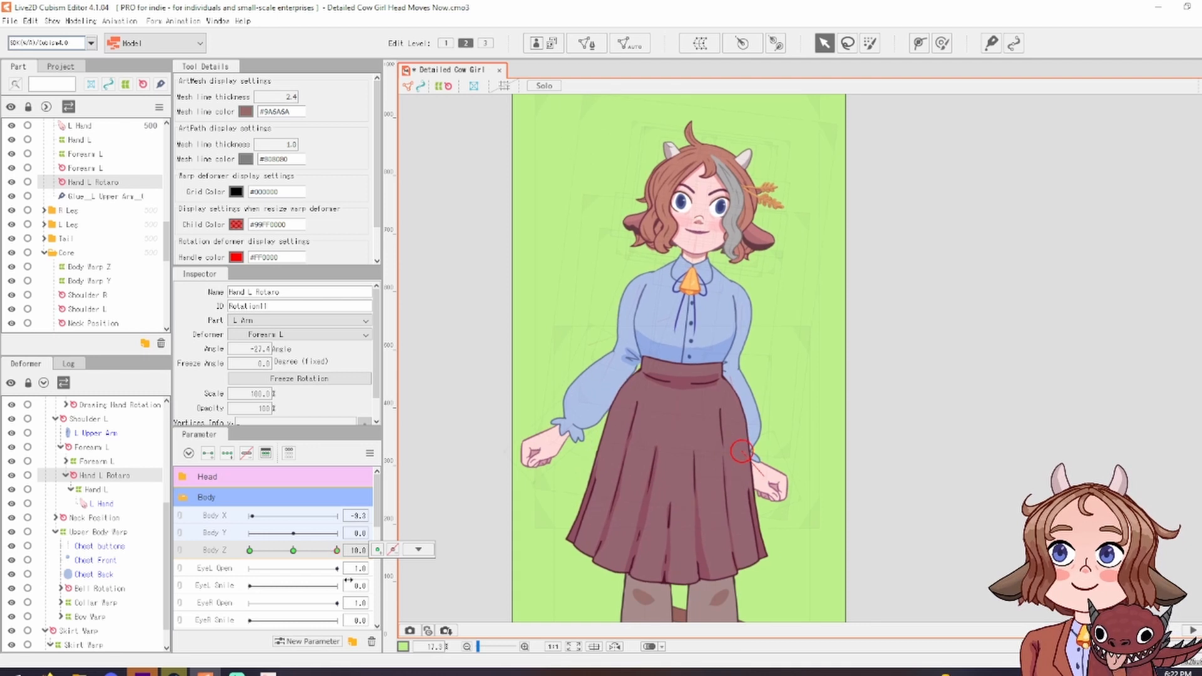
pyautogui.scroll(3, 94, 584)
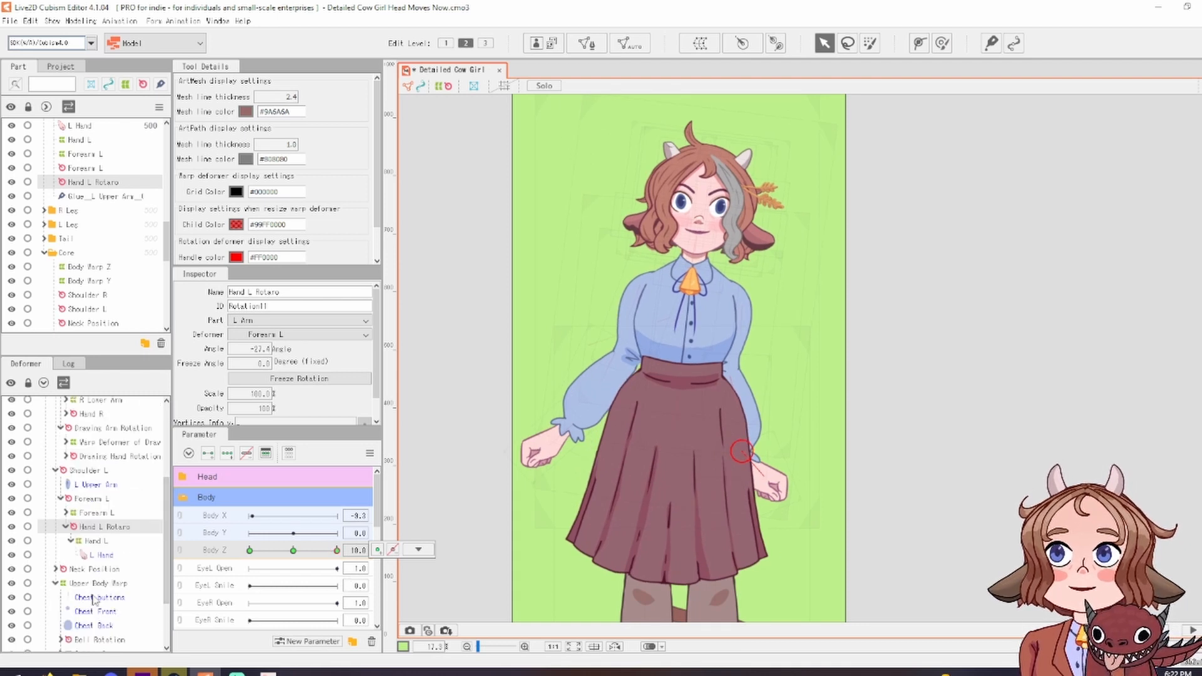
pyautogui.click(88, 465)
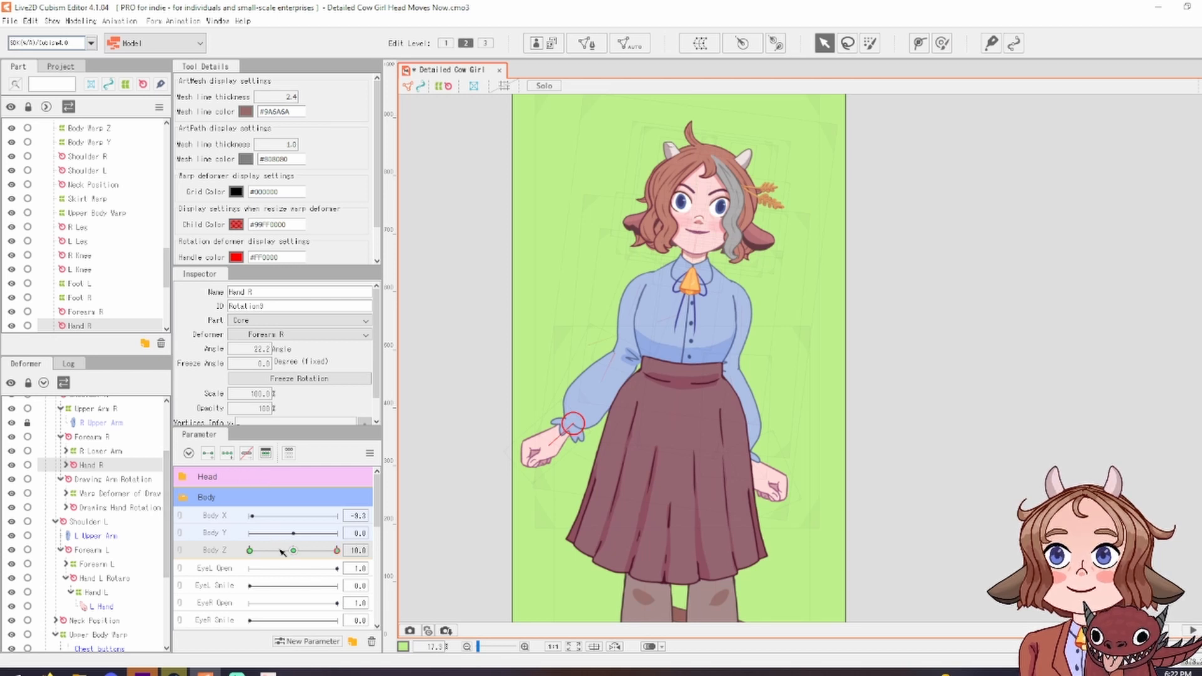
pyautogui.moveTo(352, 552)
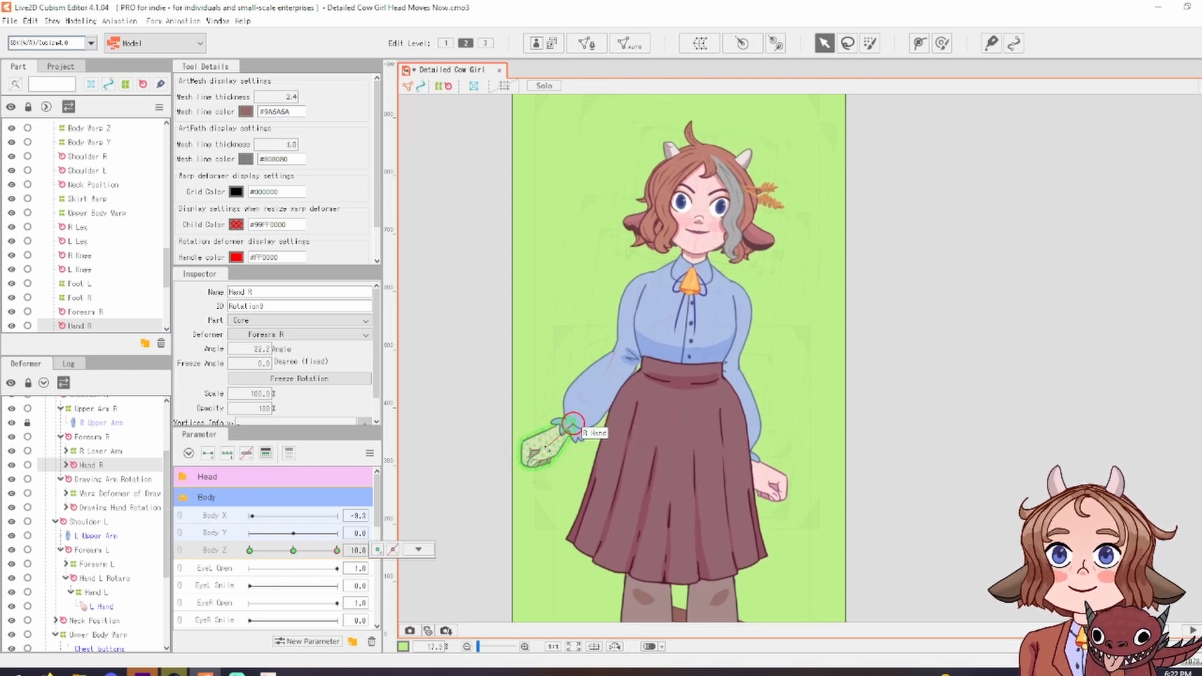
pyautogui.moveTo(548, 445); pyautogui.dragTo(560, 454)
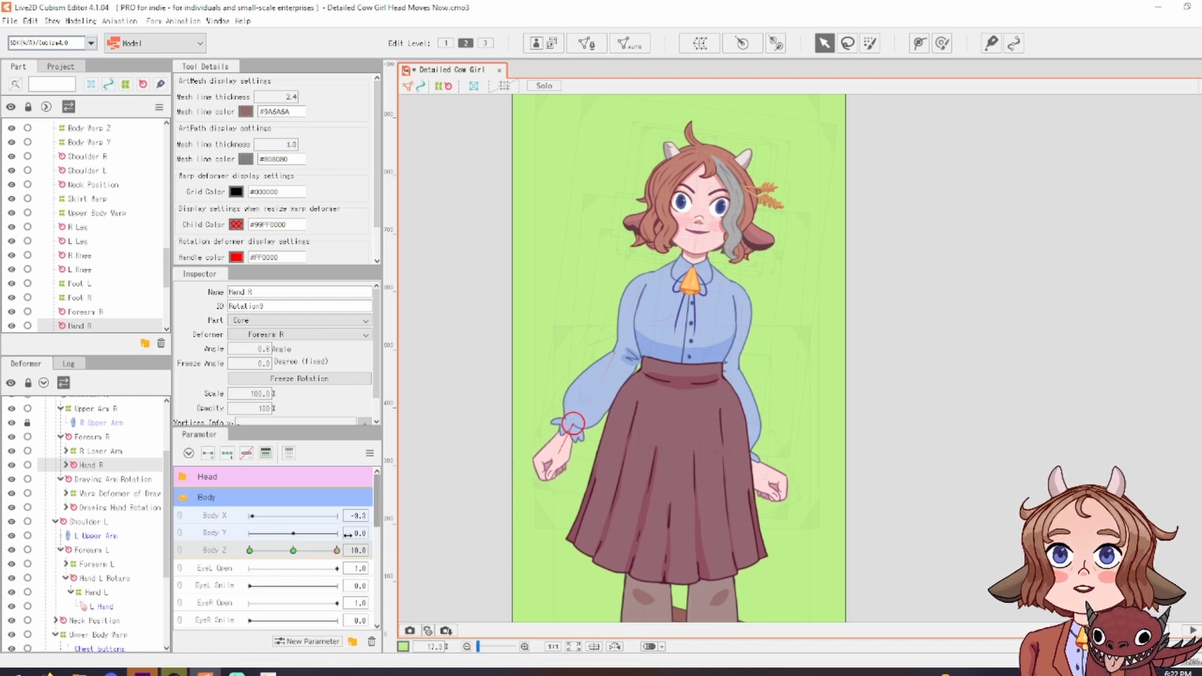
# At Body Z -10, rotate the Hand R deformer outward to about 42 degrees and check the movement
pyautogui.moveTo(323, 558); pyautogui.dragTo(237, 563)
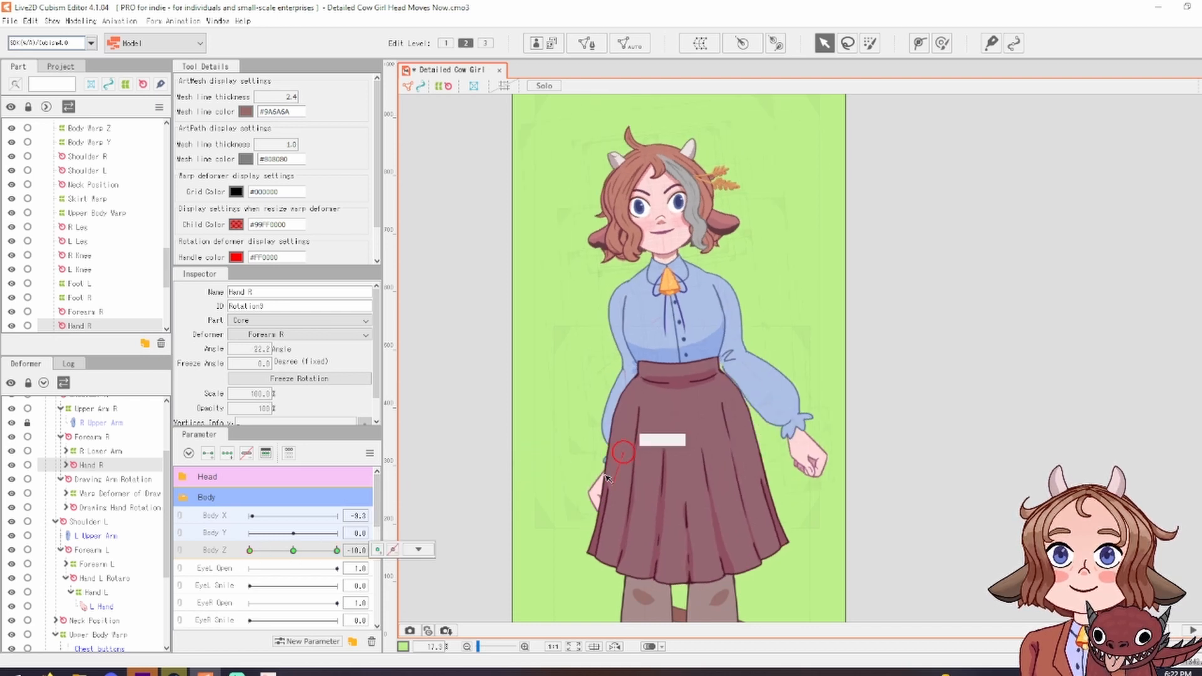
pyautogui.moveTo(607, 478); pyautogui.dragTo(608, 477)
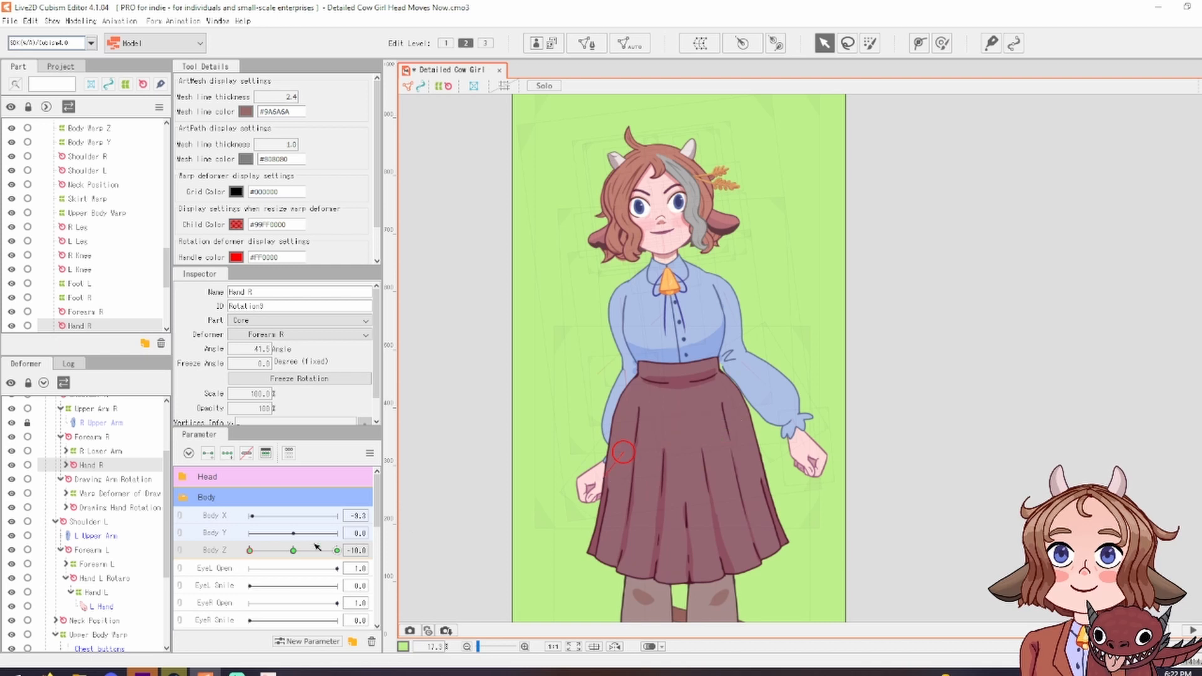
pyautogui.moveTo(293, 553)
pyautogui.mouseDown()
pyautogui.moveTo(339, 558)
pyautogui.moveTo(262, 578)
pyautogui.moveTo(280, 588)
pyautogui.mouseUp()
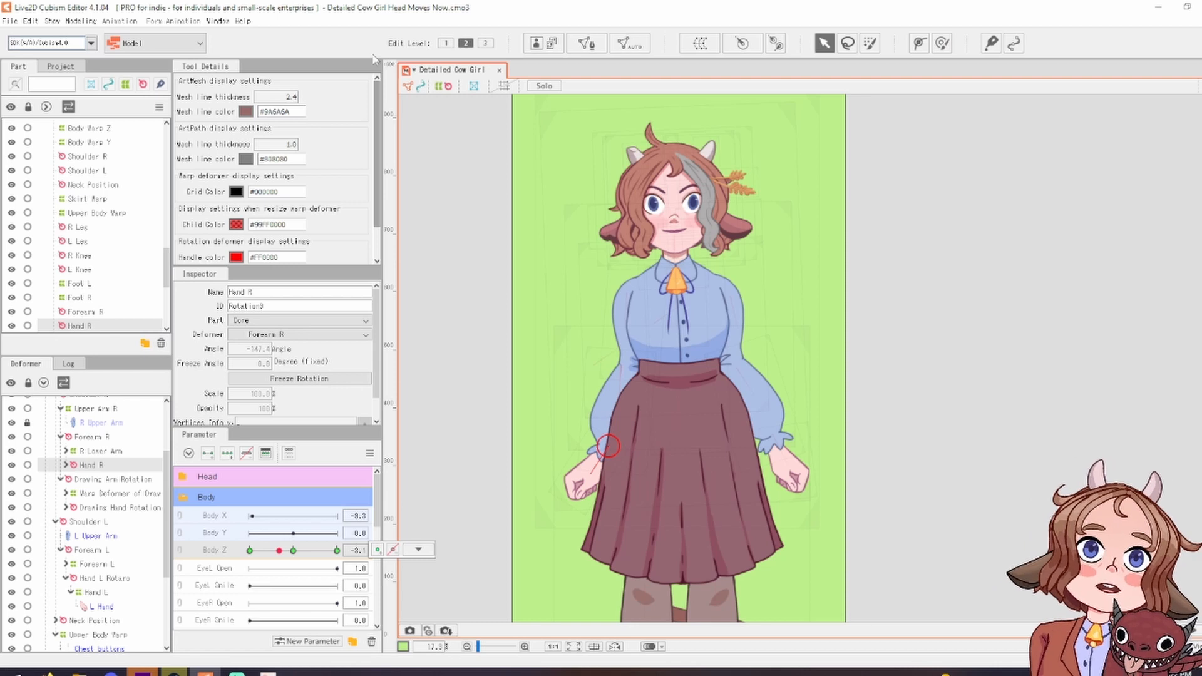
# Return Body Z to its middle, then select the Body Warp Z deformer and collapse its hierarchy
pyautogui.moveTo(295, 561); pyautogui.dragTo(293, 611)
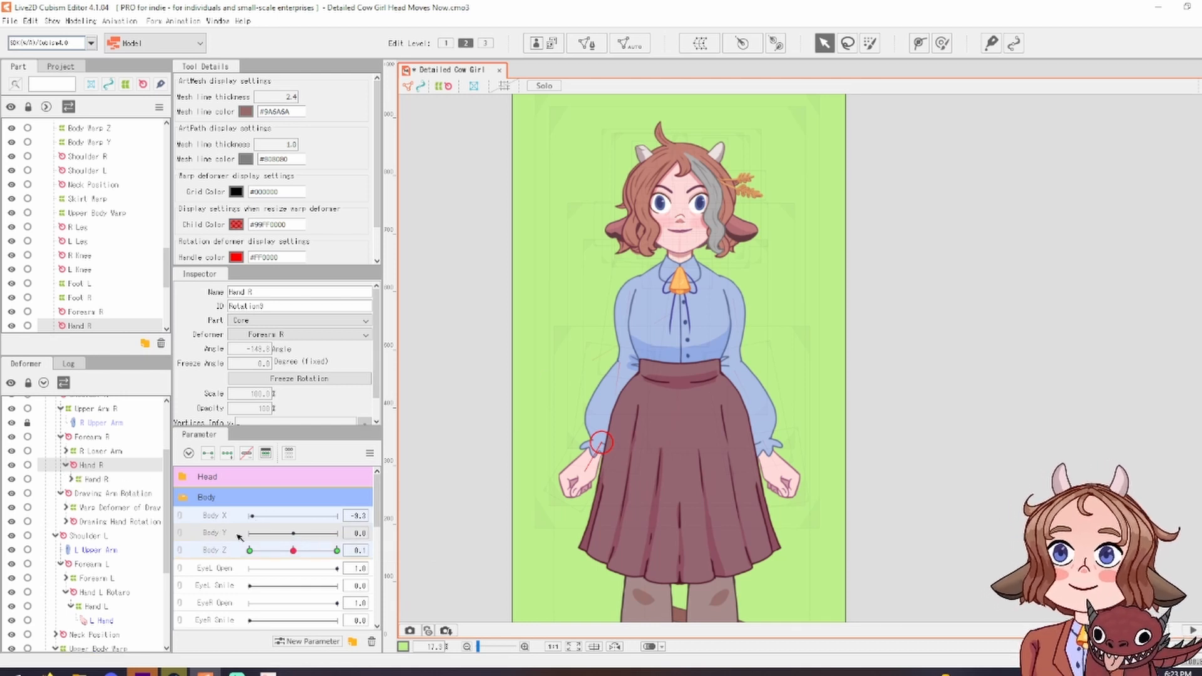
pyautogui.scroll(2, 154, 496)
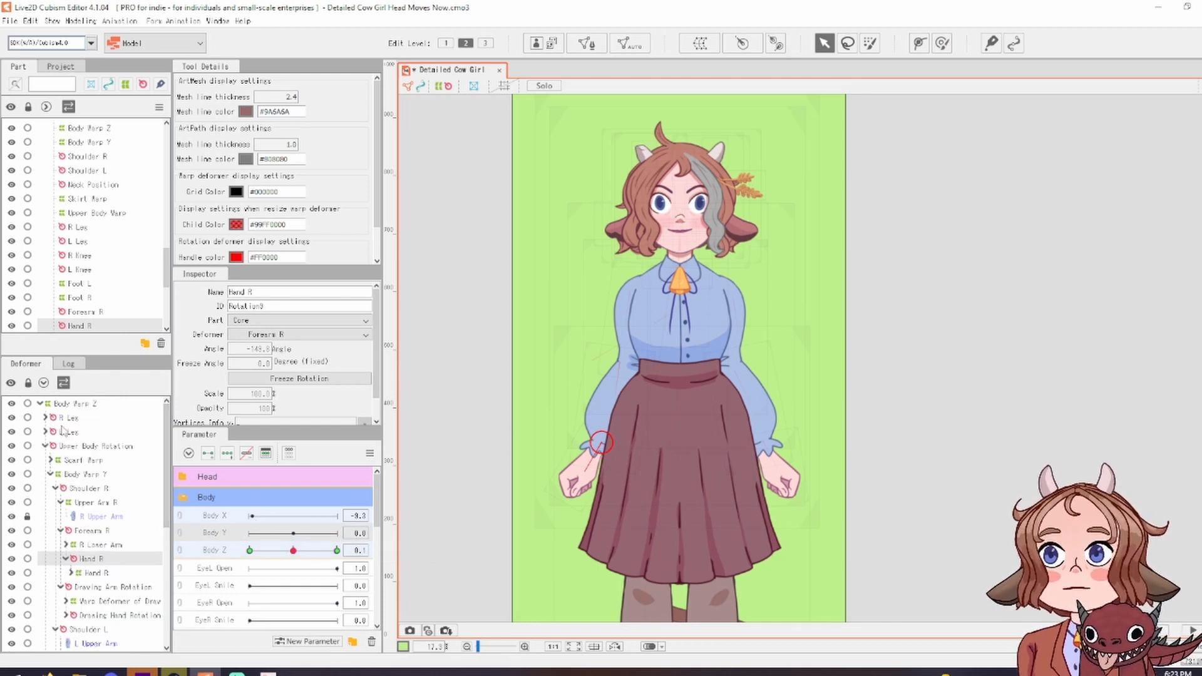
pyautogui.click(41, 404)
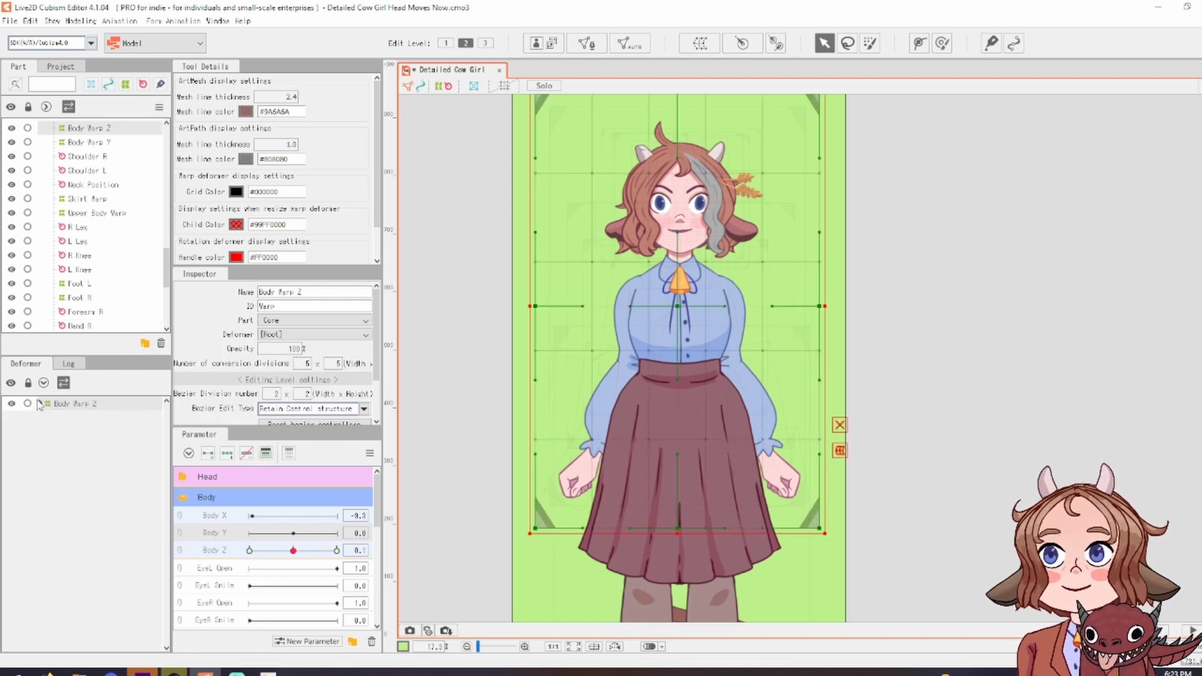
# Expand the Body Warp Z hierarchy and examine the Upper Body Rotation, Scarf Warp and Shoulder R deformers inside it
pyautogui.click(41, 404)
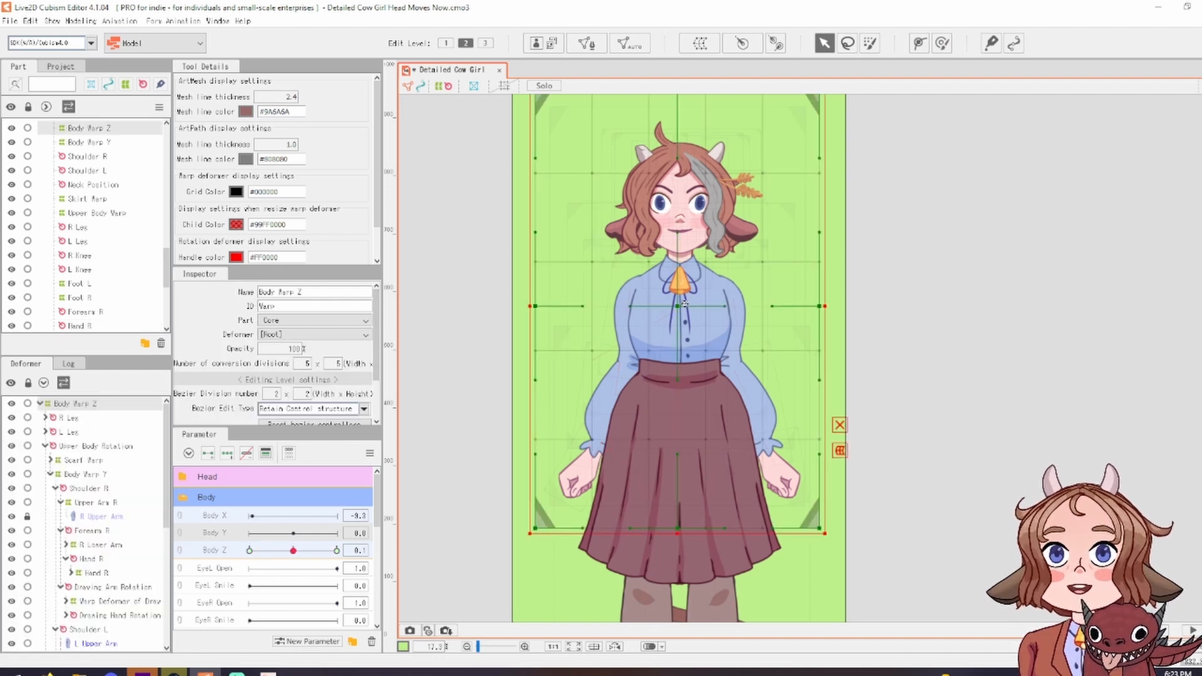
pyautogui.moveTo(685, 303); pyautogui.dragTo(684, 324)
pyautogui.click(111, 446)
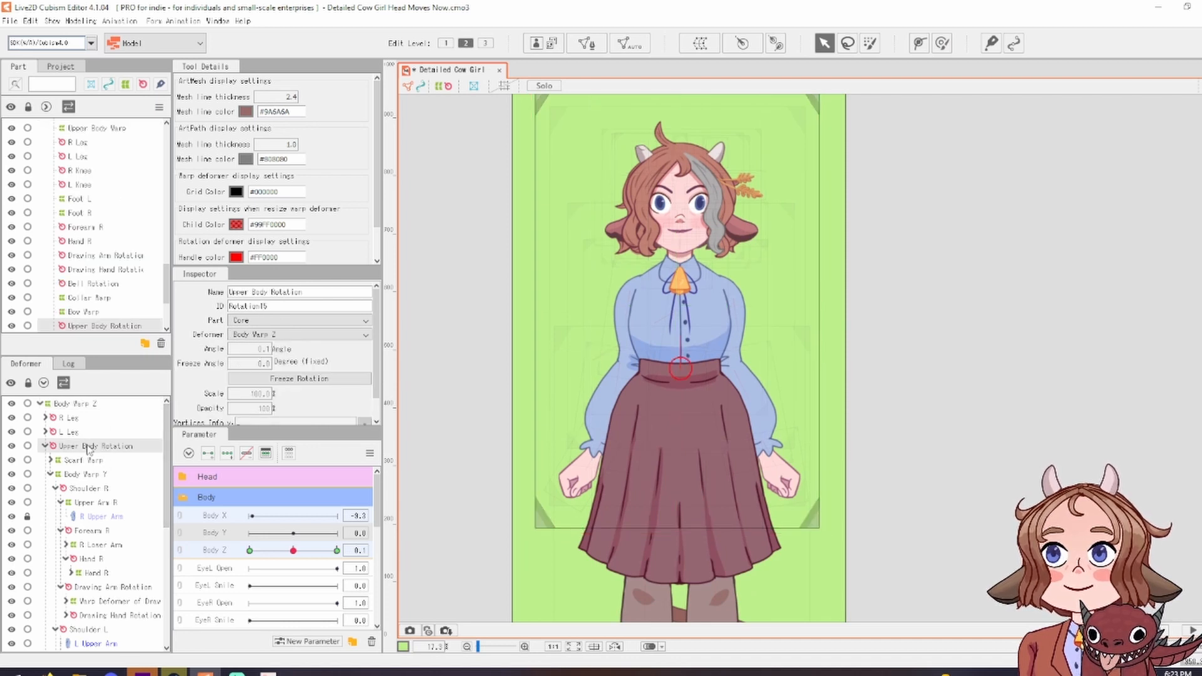
pyautogui.click(65, 460)
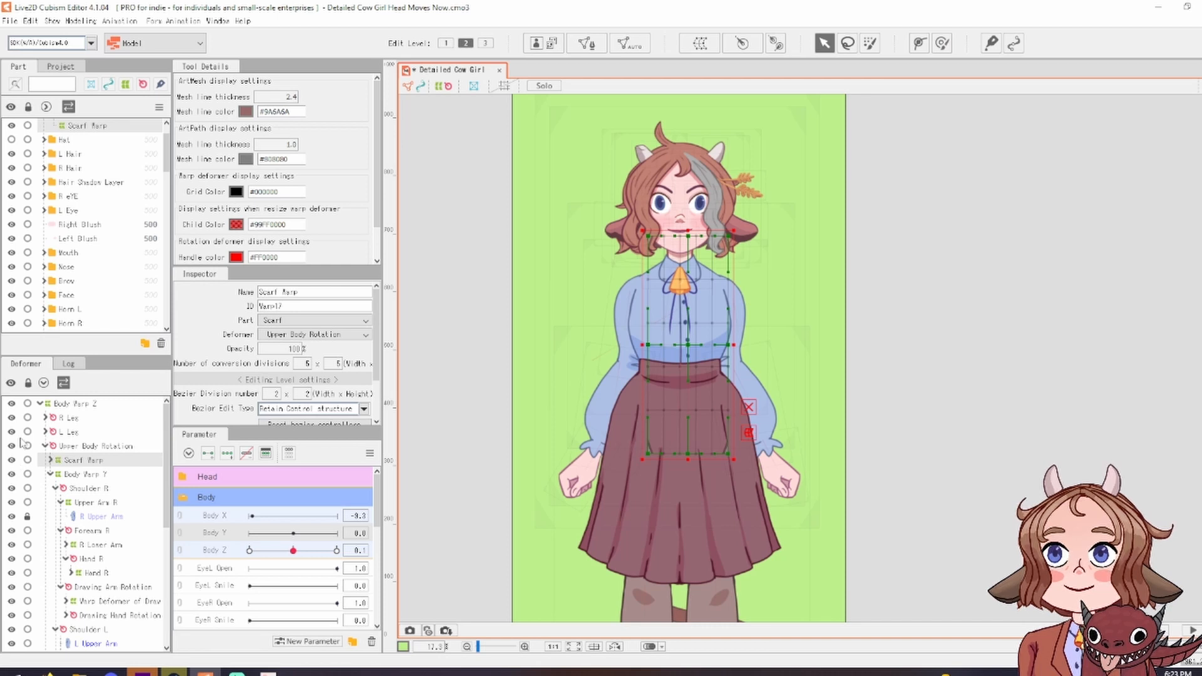
pyautogui.scroll(-2, 95, 441)
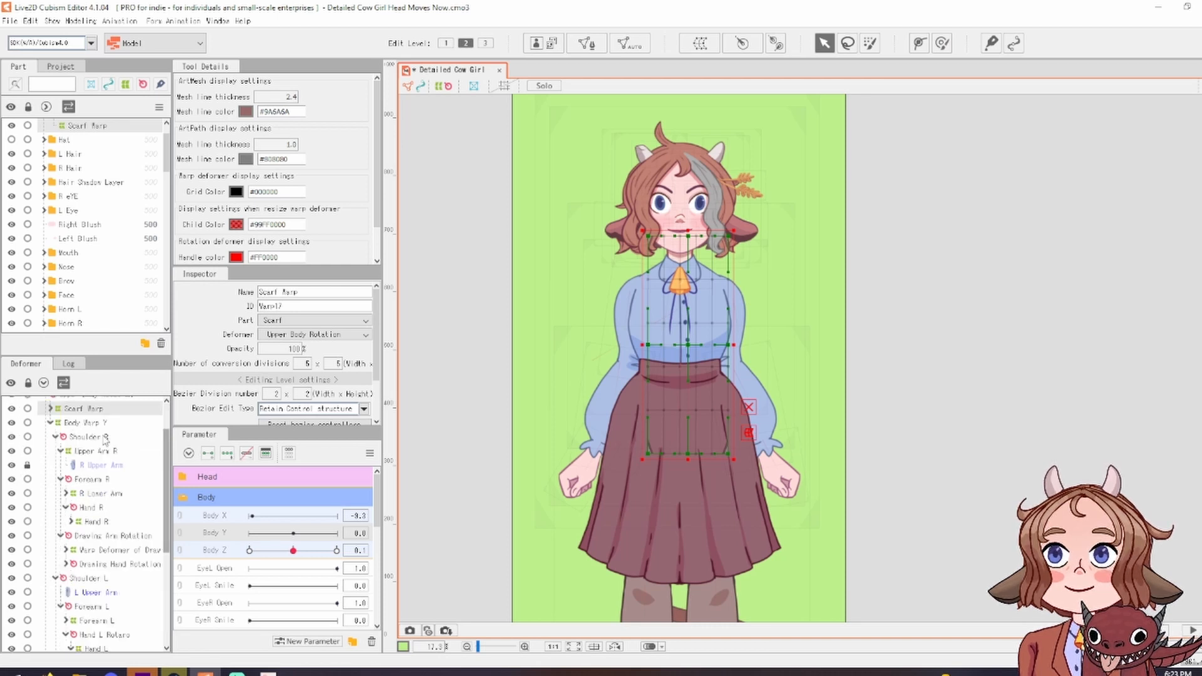
pyautogui.scroll(1, 106, 440)
pyautogui.click(88, 489)
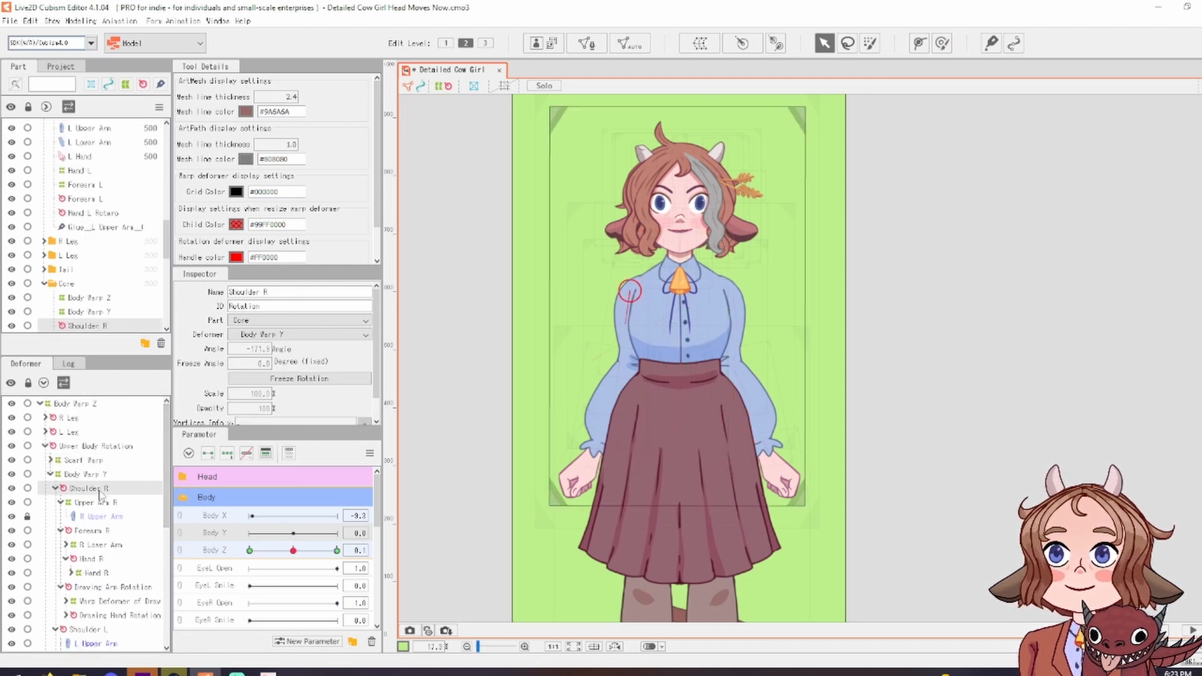
pyautogui.scroll(-1, 100, 495)
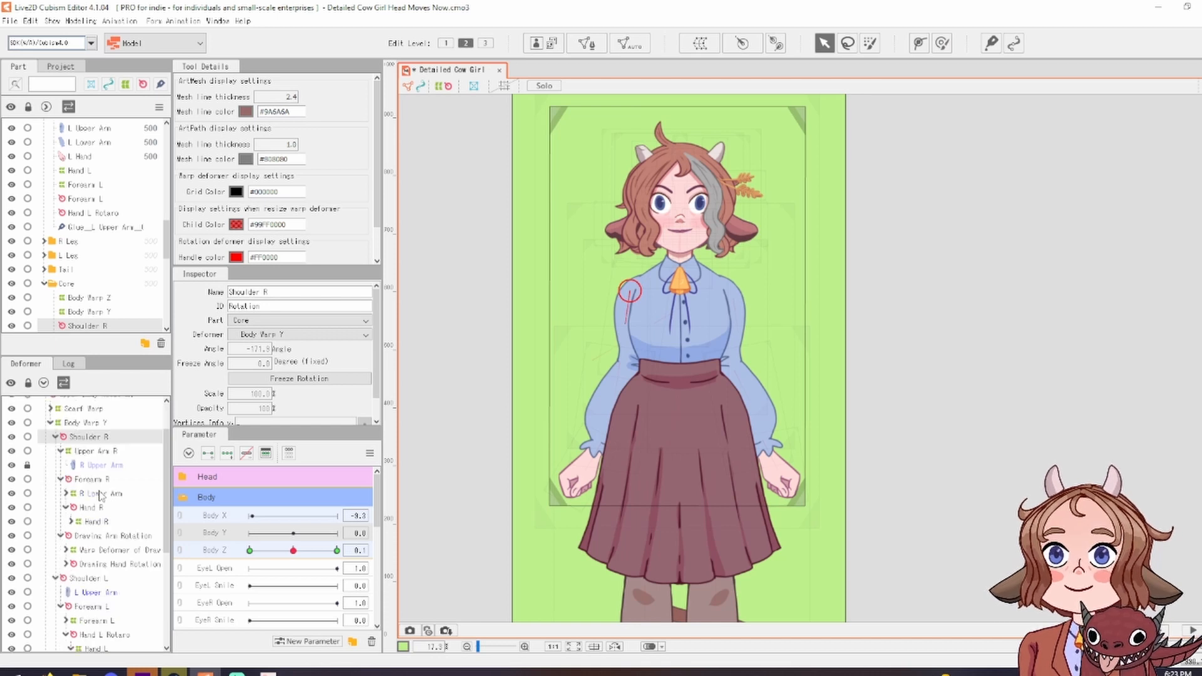
pyautogui.scroll(1, 101, 494)
# Add three Body Y keys to the Body Warp Y deformer and shift it slightly upward at Body Y 10
pyautogui.click(98, 476)
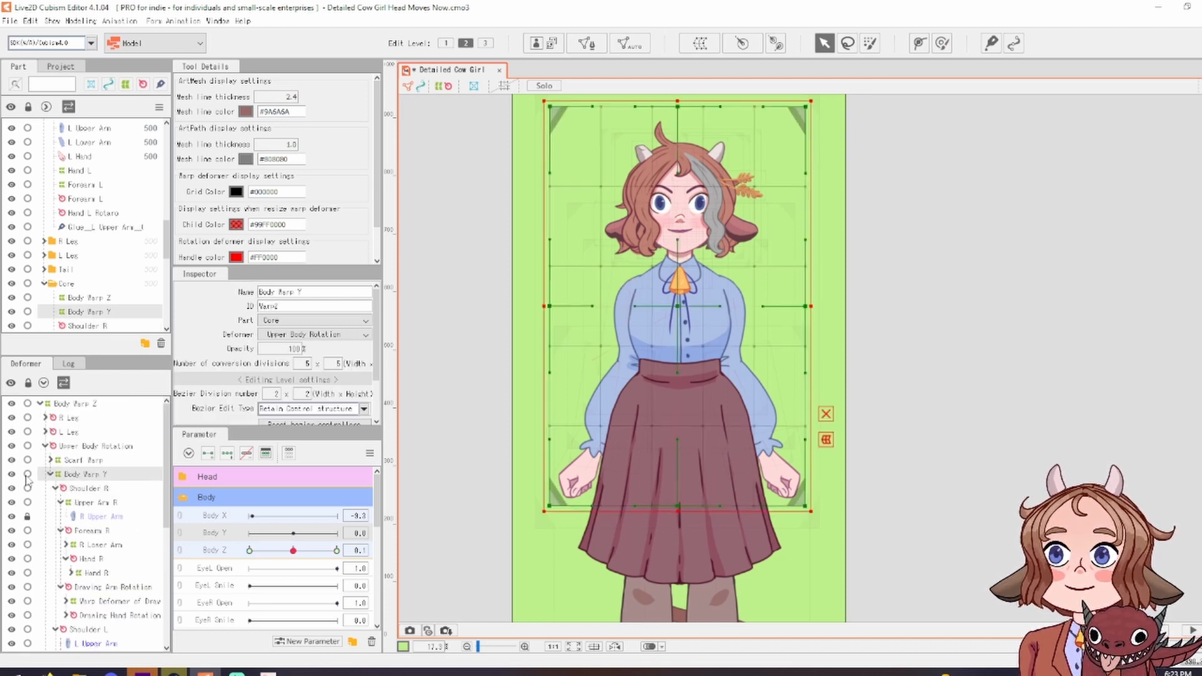
pyautogui.moveTo(677, 306); pyautogui.dragTo(677, 313)
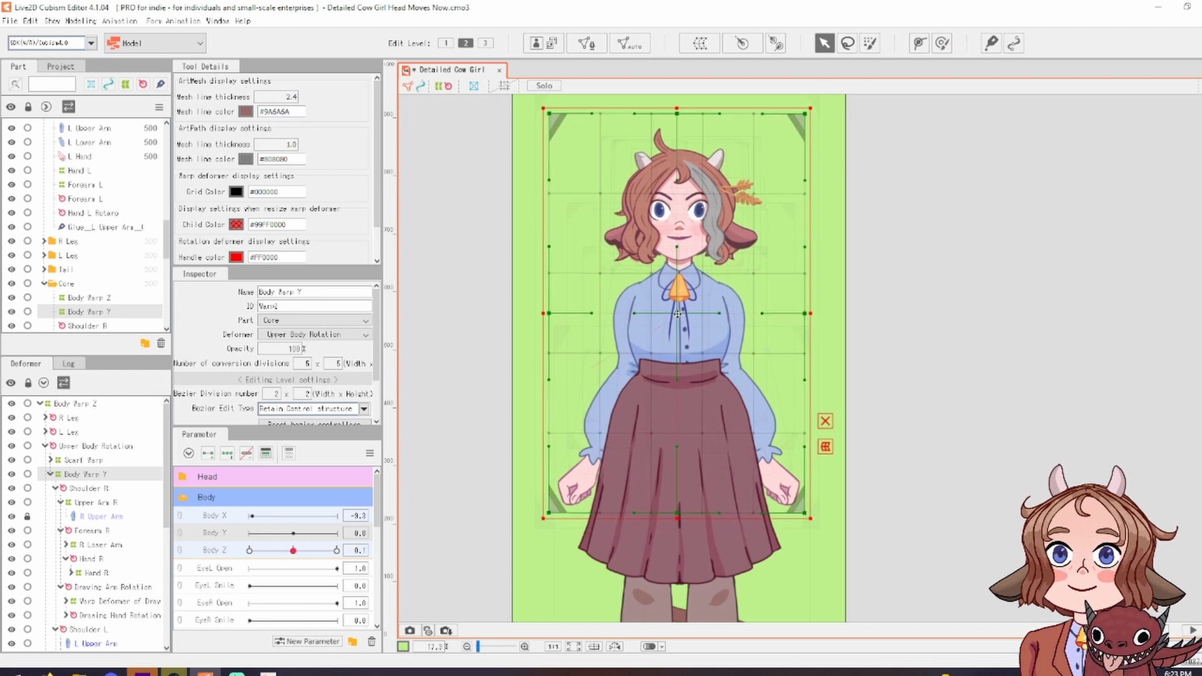
pyautogui.hotkey('ctrl', 'z')
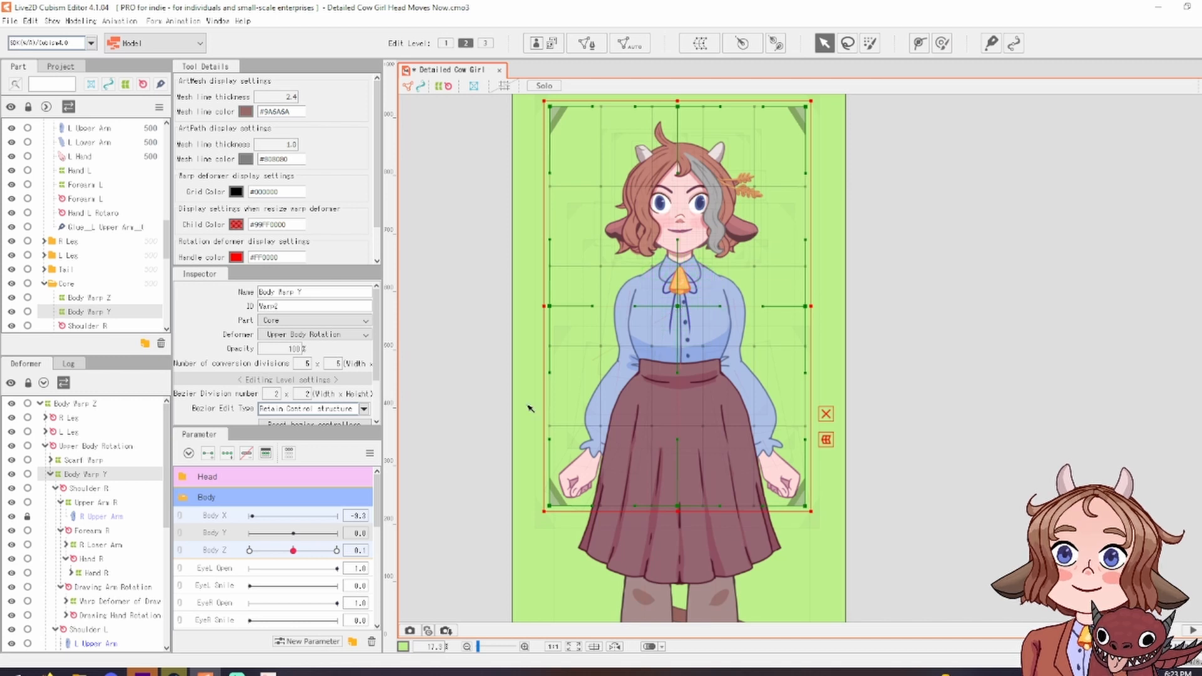
pyautogui.click(227, 452)
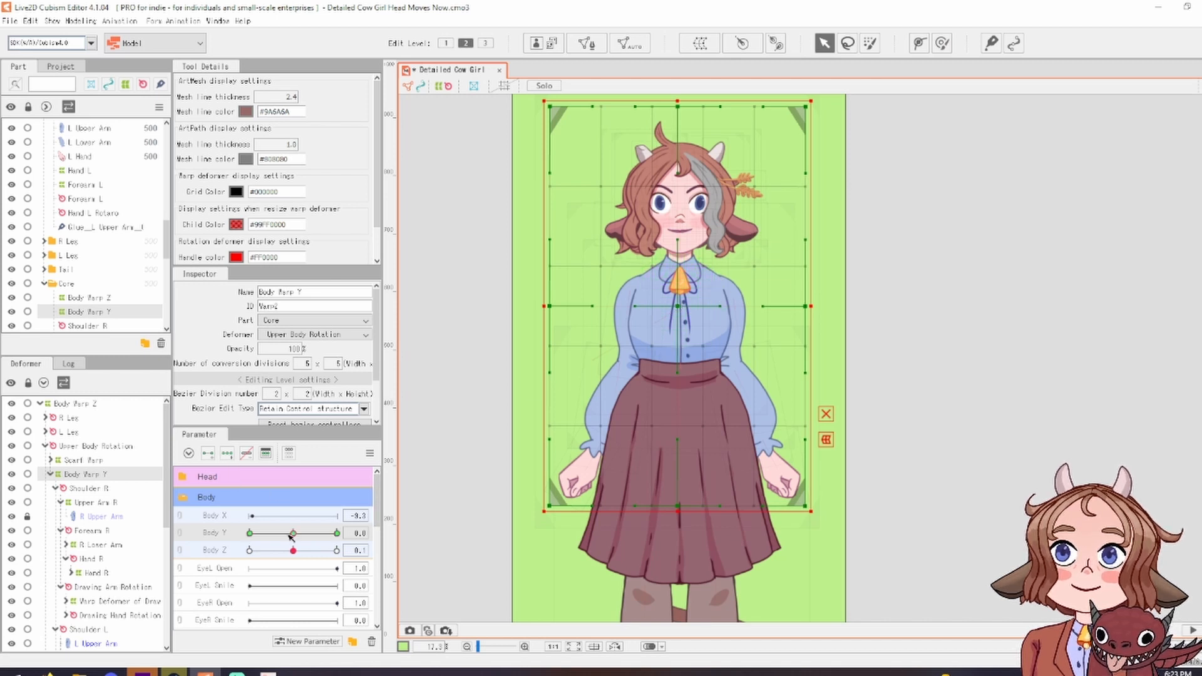
pyautogui.scroll(3, 670, 305)
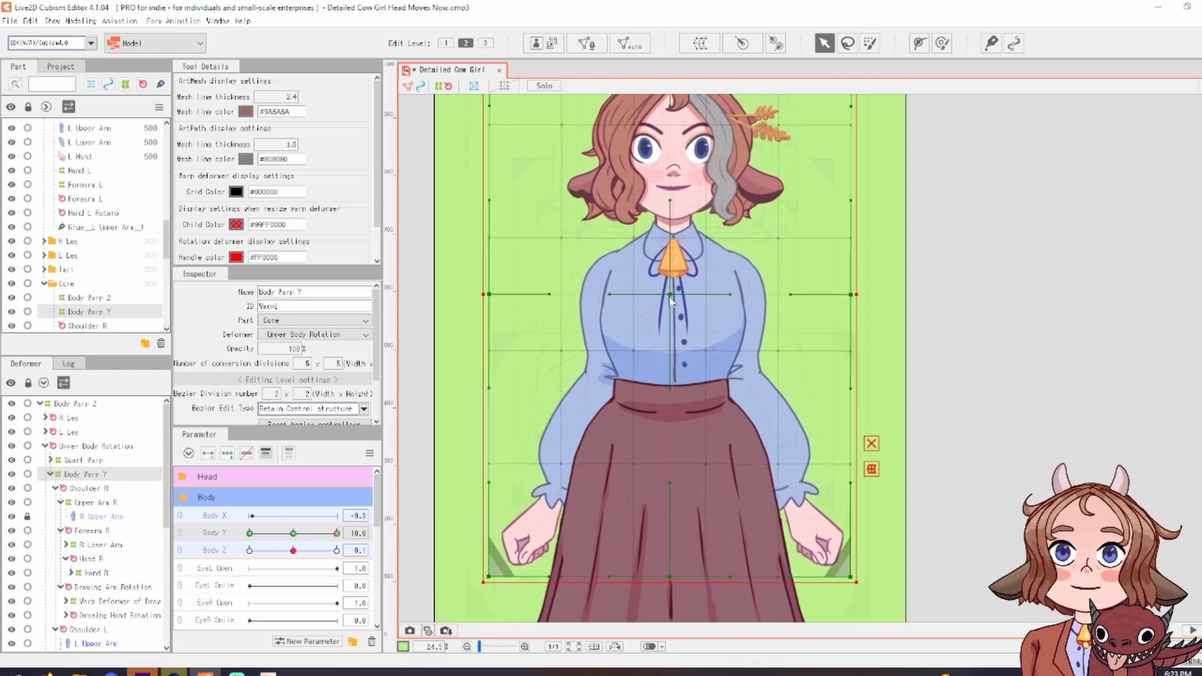
pyautogui.moveTo(669, 306); pyautogui.dragTo(669, 295)
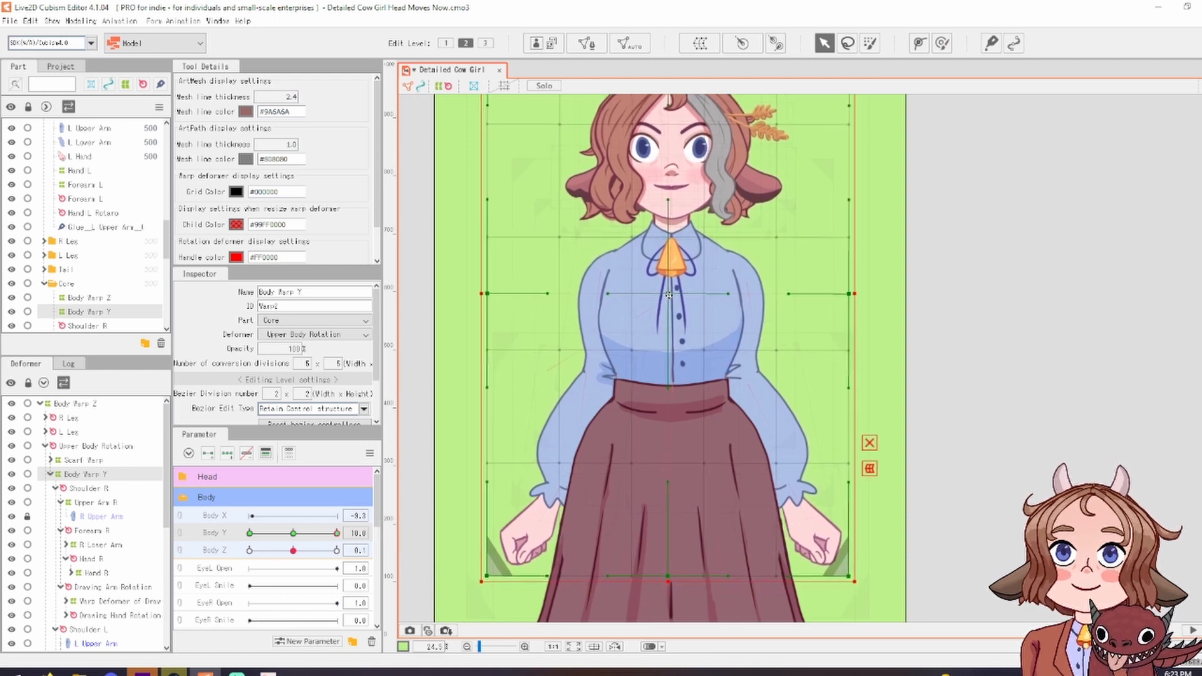
# Reflect the Body Warp Y motion vertically to the opposite Body Y key and check the movement
pyautogui.scroll(-3, 669, 295)
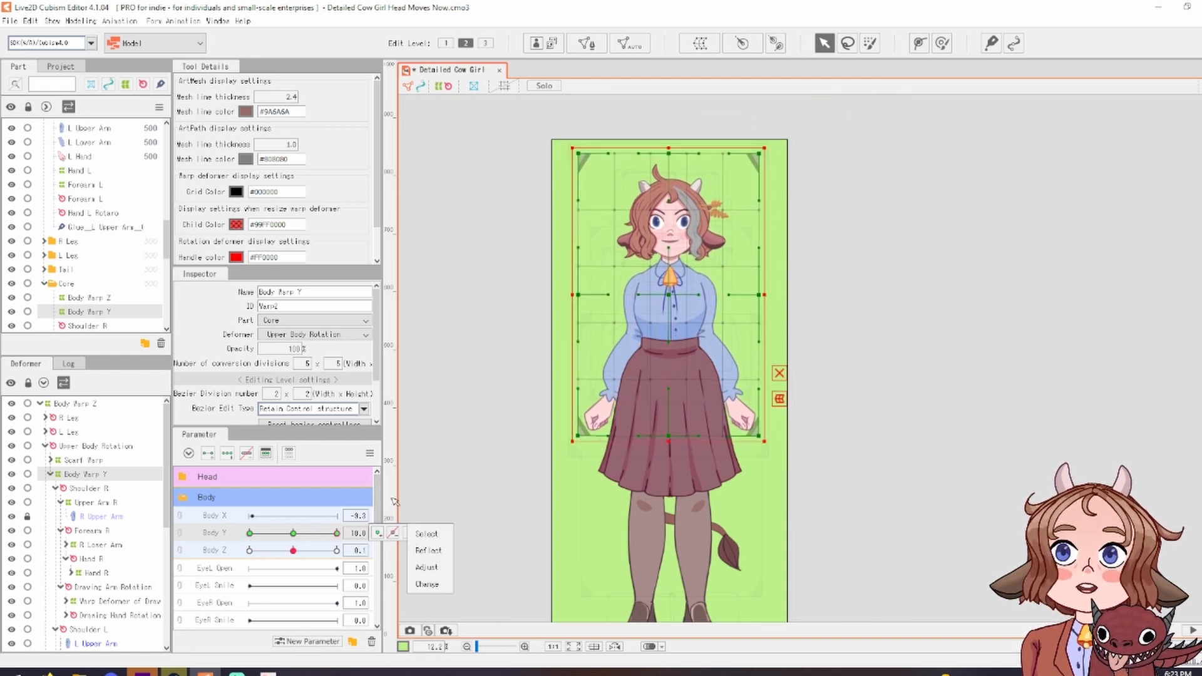
pyautogui.click(370, 453)
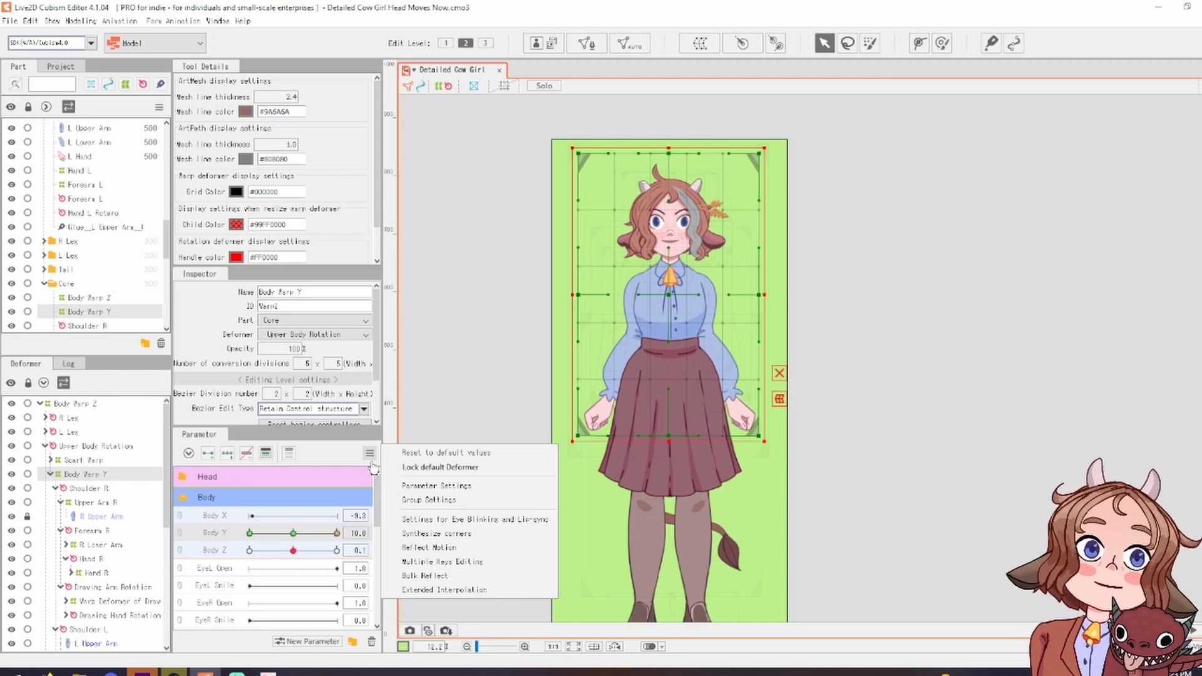
pyautogui.click(446, 548)
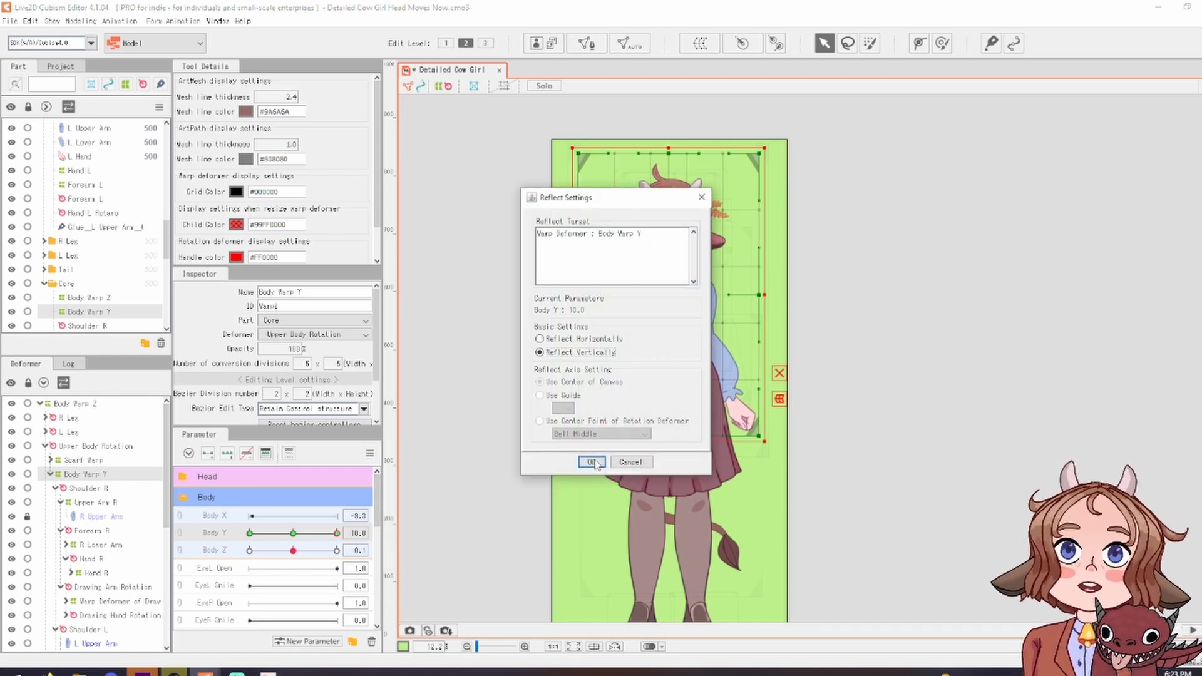
pyautogui.click(592, 462)
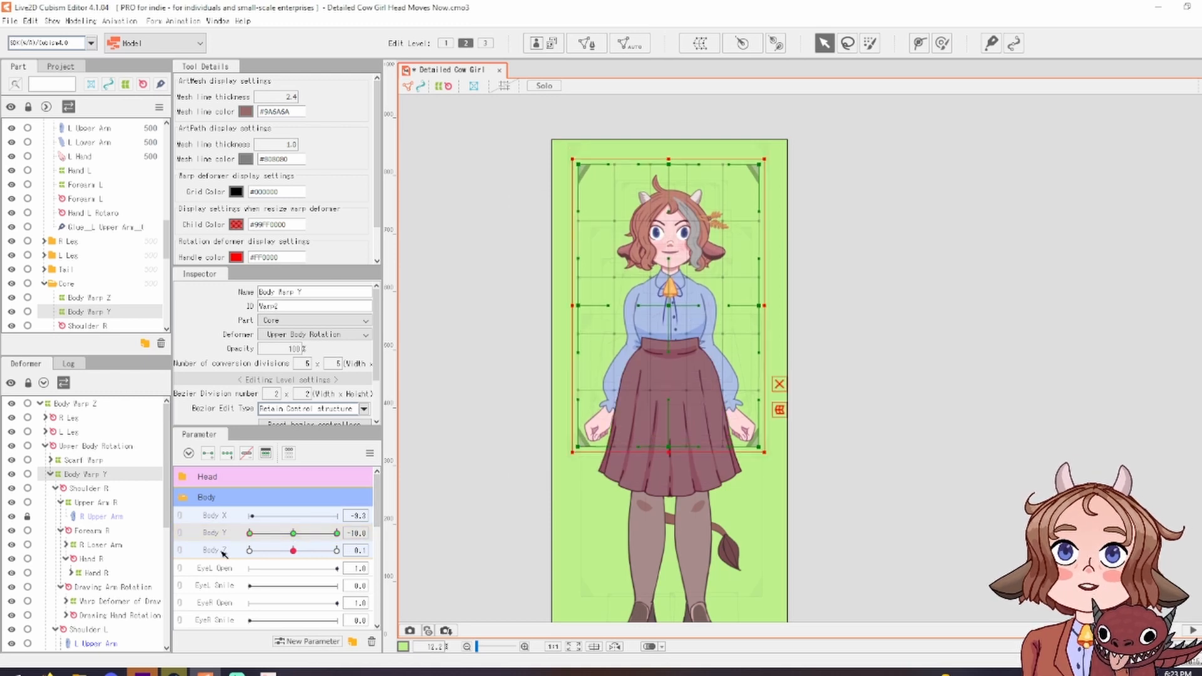
pyautogui.moveTo(250, 533)
pyautogui.mouseDown()
pyautogui.moveTo(262, 538)
pyautogui.moveTo(212, 540)
pyautogui.moveTo(338, 531)
pyautogui.moveTo(207, 543)
pyautogui.moveTo(321, 533)
pyautogui.moveTo(236, 550)
pyautogui.mouseUp()
# Key the Skirt Warp deformer on Body Y and lower the skirt slightly at Body Y -10
pyautogui.scroll(-6, 98, 577)
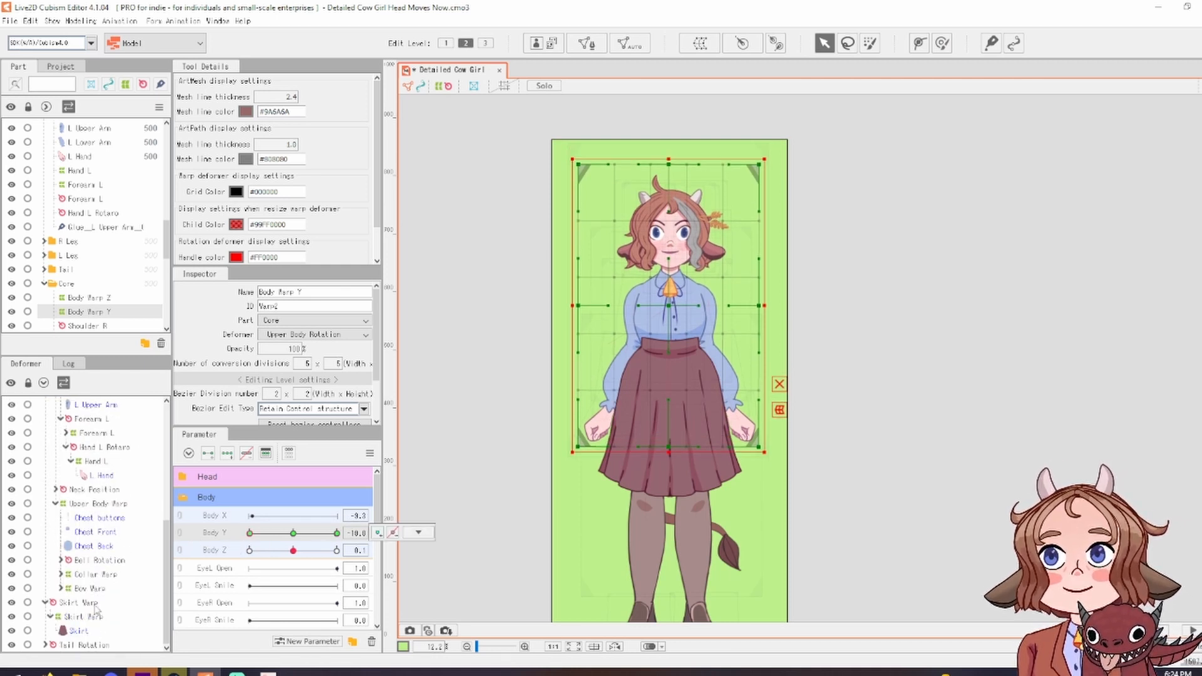
pyautogui.click(94, 617)
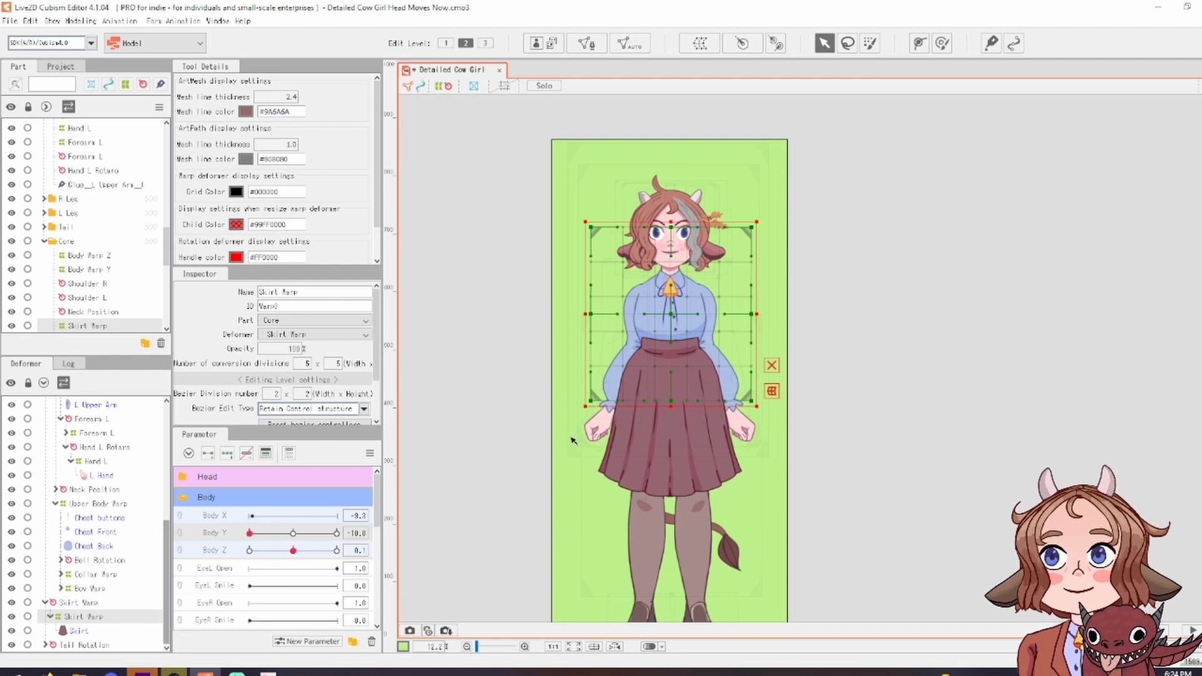
pyautogui.moveTo(671, 315); pyautogui.dragTo(667, 408)
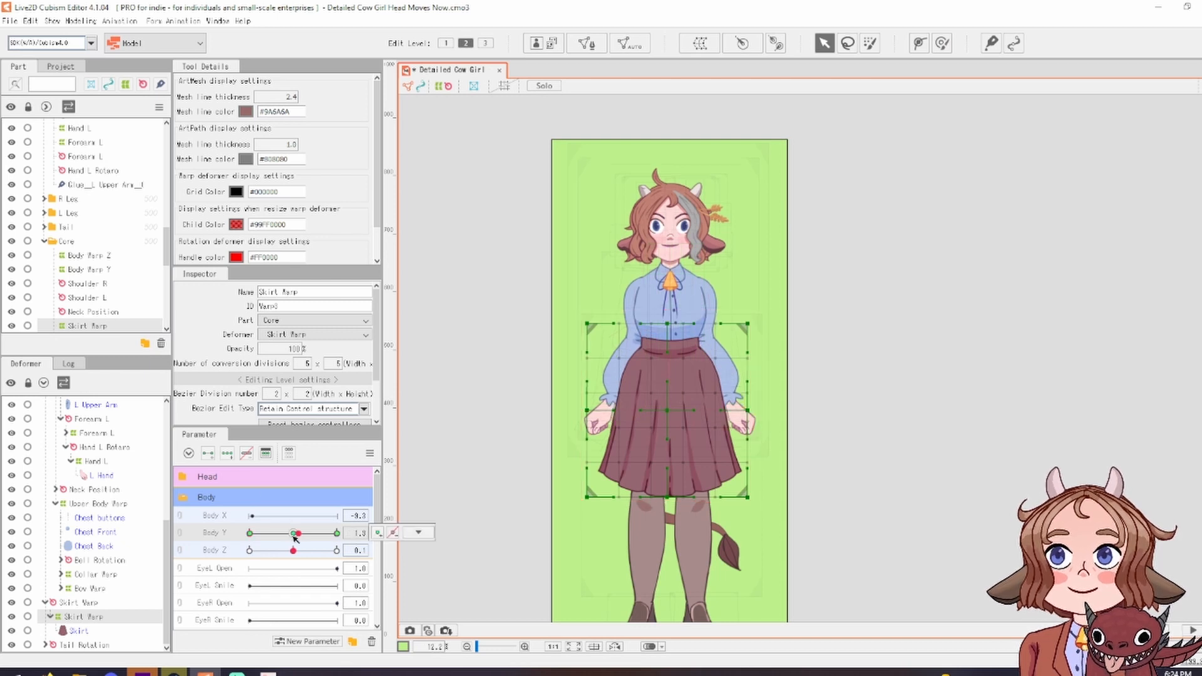
pyautogui.moveTo(666, 410); pyautogui.dragTo(665, 421)
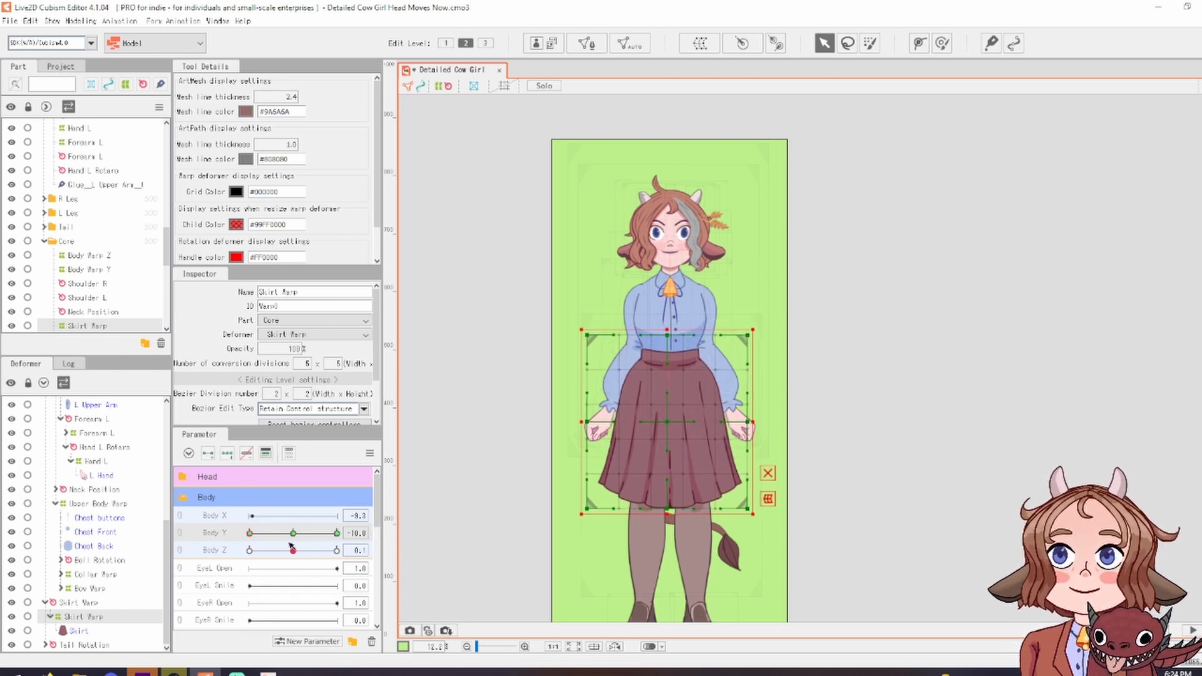
# At Body Y 10, raise the Skirt Warp deformer slightly and check the skirt's vertical movement
pyautogui.moveTo(290, 534); pyautogui.dragTo(340, 535)
pyautogui.moveTo(669, 413); pyautogui.dragTo(668, 407)
pyautogui.scroll(-2, 657, 418)
pyautogui.moveTo(303, 533); pyautogui.dragTo(249, 545)
# At Body Y -10, nudge the Skirt Warp deformer up a little and recheck the Body Y movement
pyautogui.scroll(2, 657, 500)
pyautogui.moveTo(656, 349); pyautogui.dragTo(655, 343)
pyautogui.moveTo(299, 535); pyautogui.dragTo(252, 556)
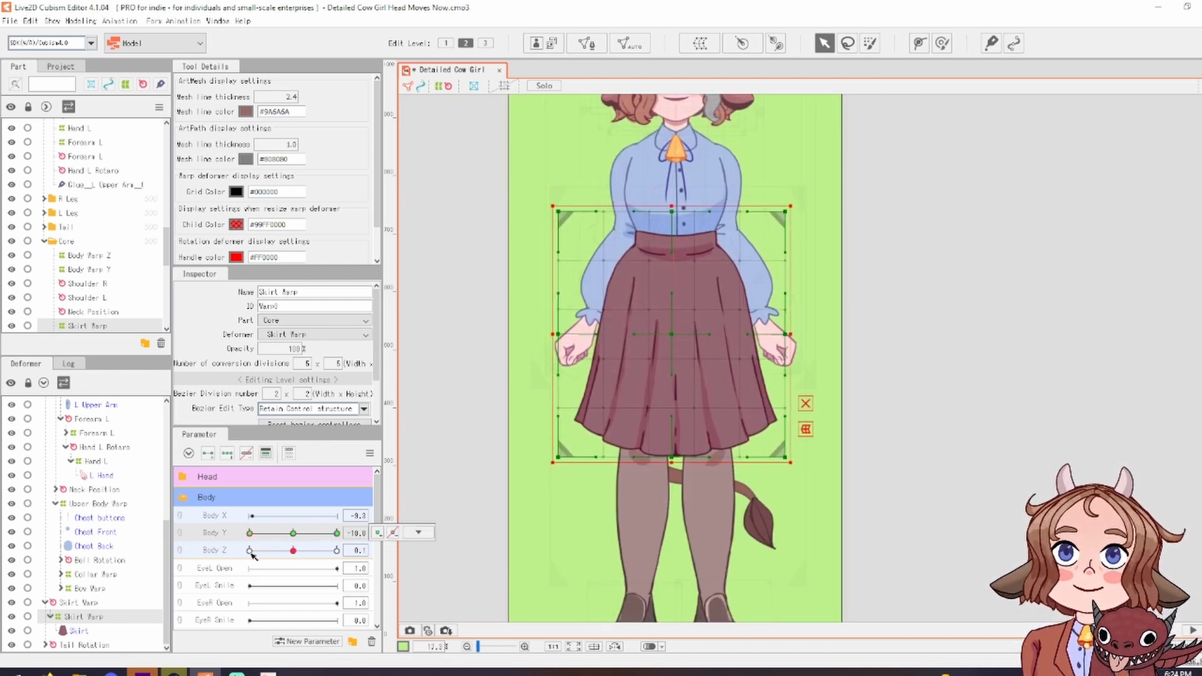
pyautogui.moveTo(176, 585); pyautogui.dragTo(254, 556)
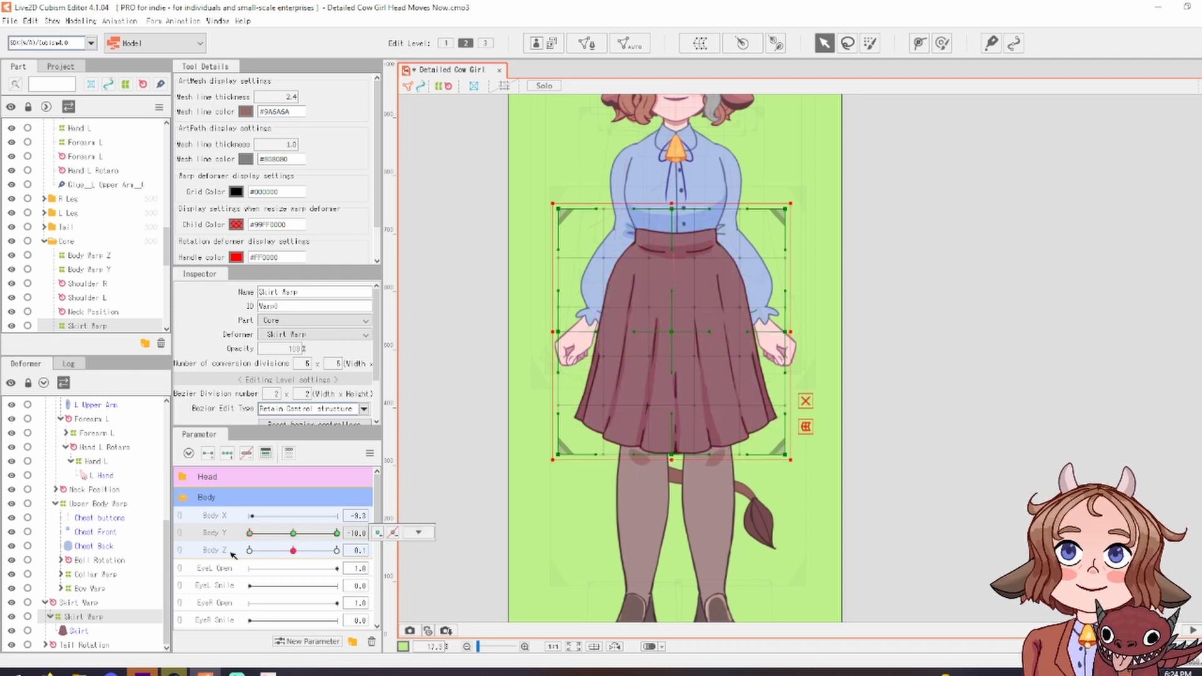
pyautogui.scroll(-1, 606, 568)
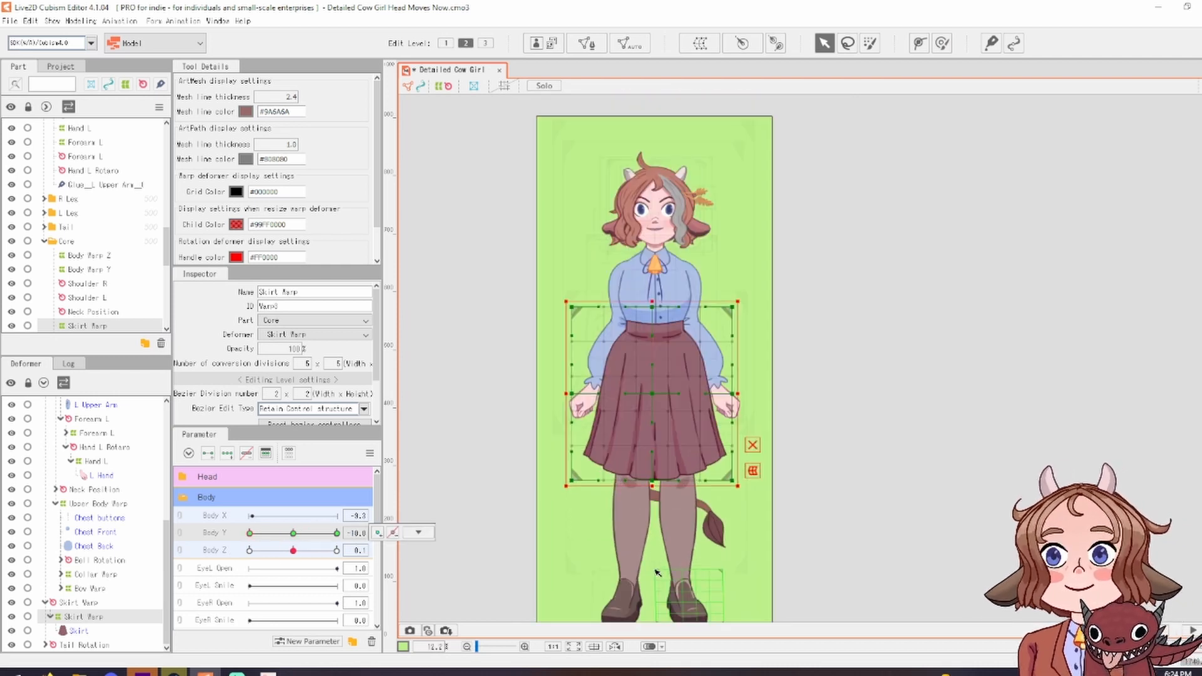
pyautogui.moveTo(300, 532); pyautogui.dragTo(204, 551)
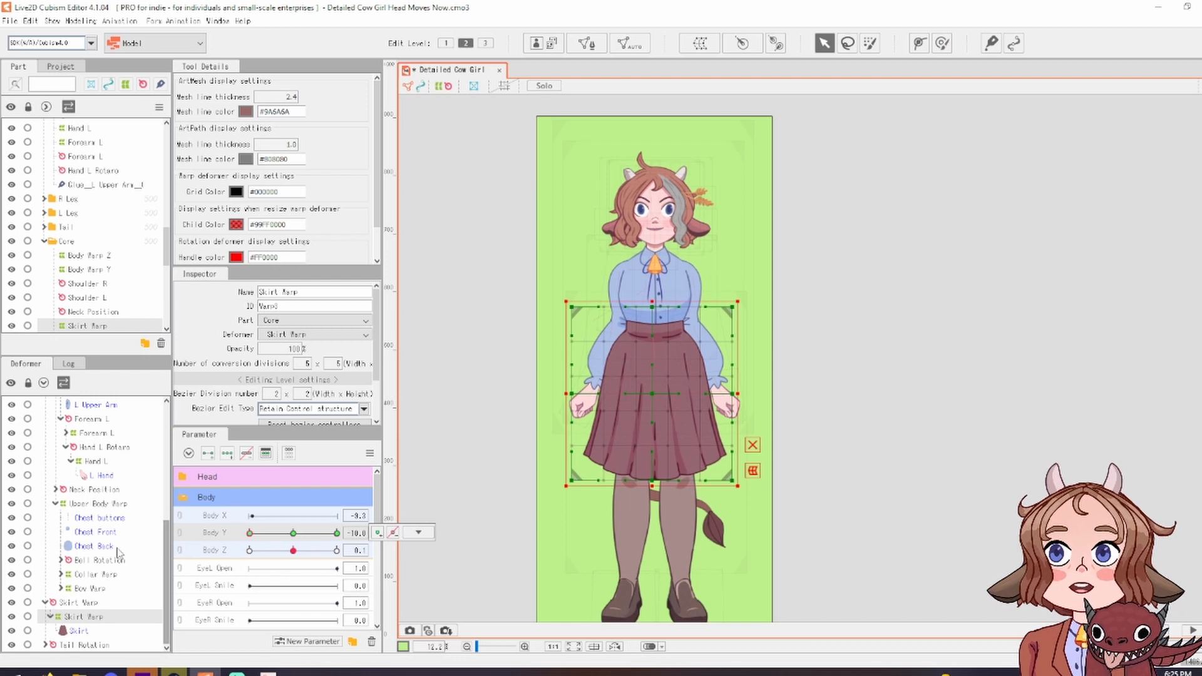
# Select the Upper Body Rotation deformer and collapse its hierarchy
pyautogui.scroll(4, 112, 589)
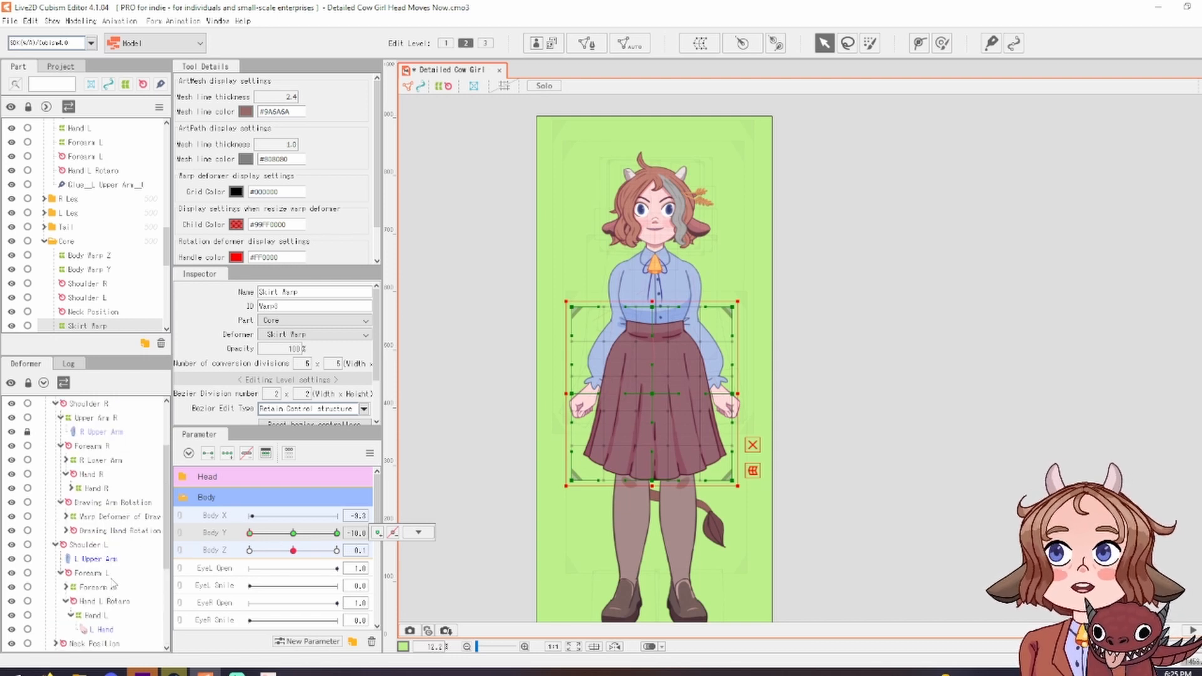
pyautogui.scroll(2, 116, 569)
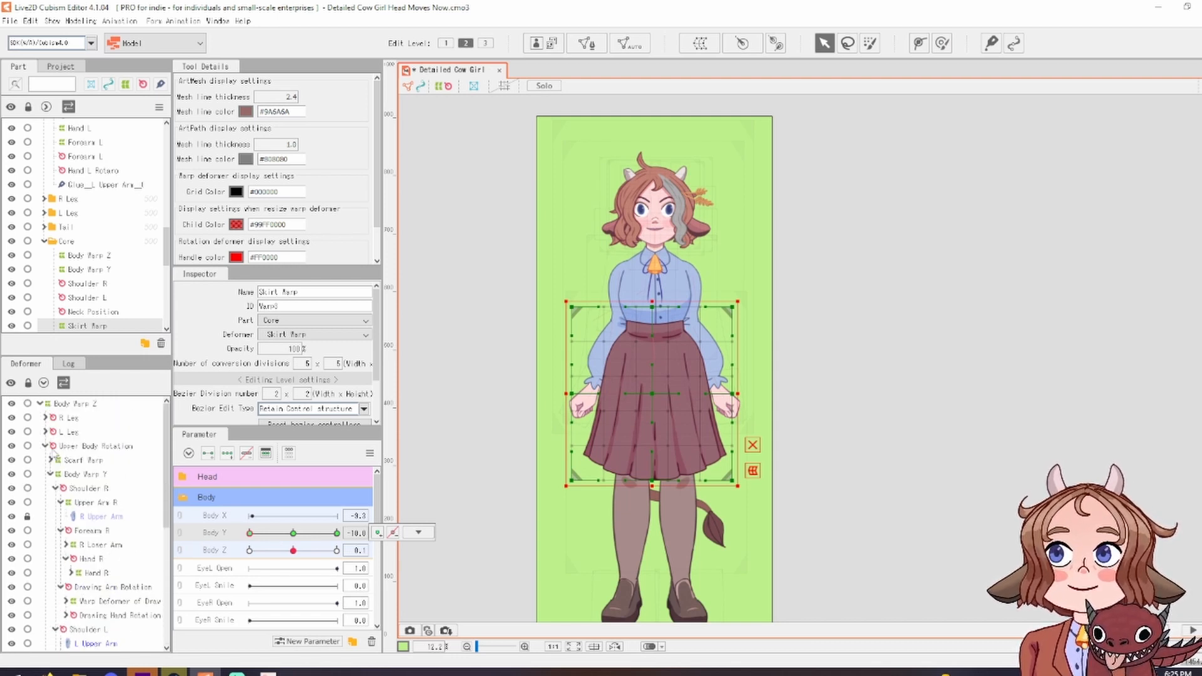
pyautogui.click(53, 446)
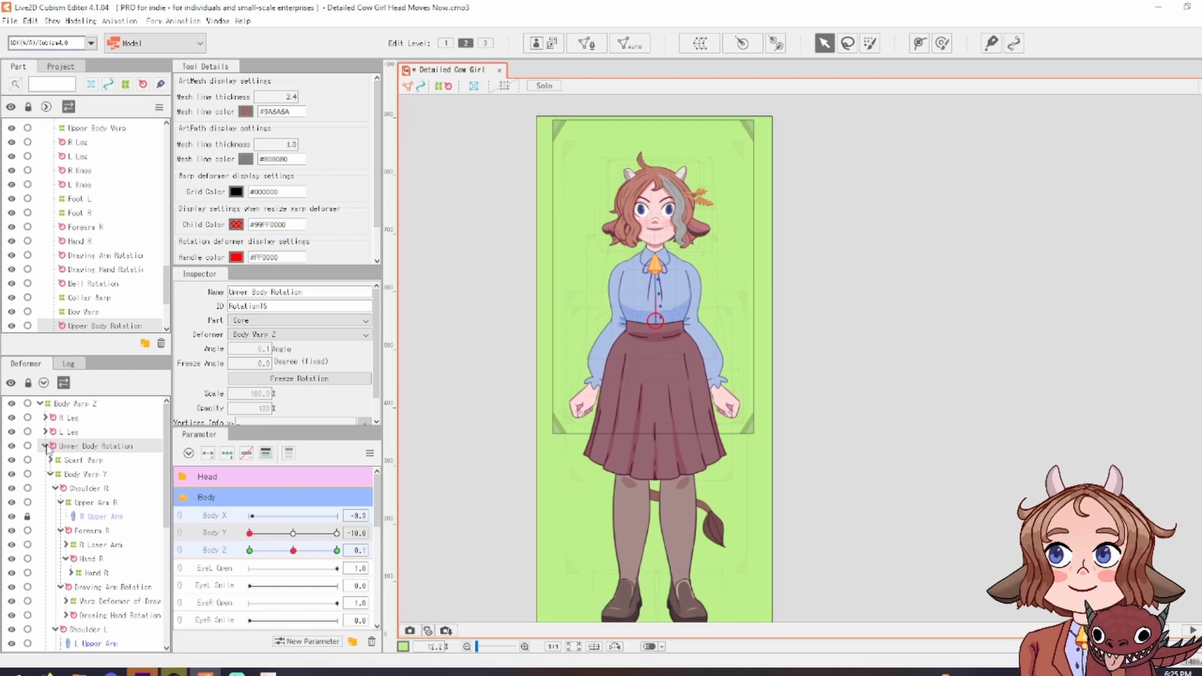
pyautogui.click(45, 446)
# Key the L Leg rotation deformer on Body Z and rotate the leg outward to about 175 degrees at Body Z 10
pyautogui.click(55, 435)
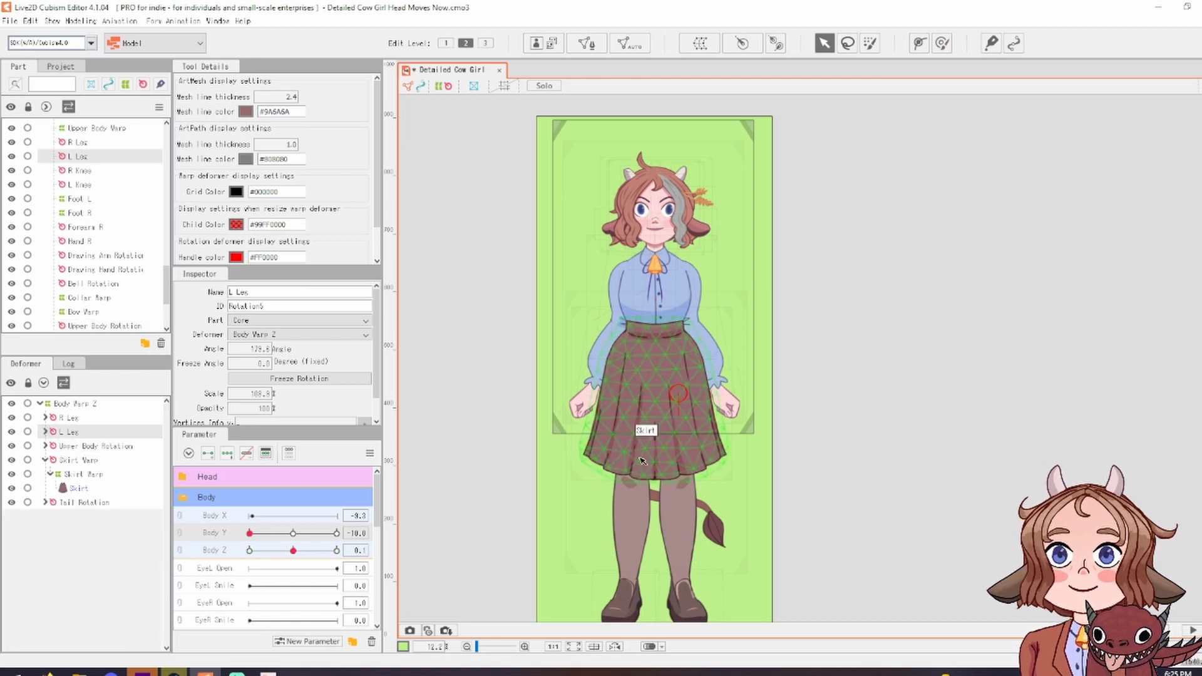
pyautogui.moveTo(277, 550)
pyautogui.mouseDown()
pyautogui.moveTo(249, 552)
pyautogui.moveTo(339, 554)
pyautogui.moveTo(276, 555)
pyautogui.mouseUp()
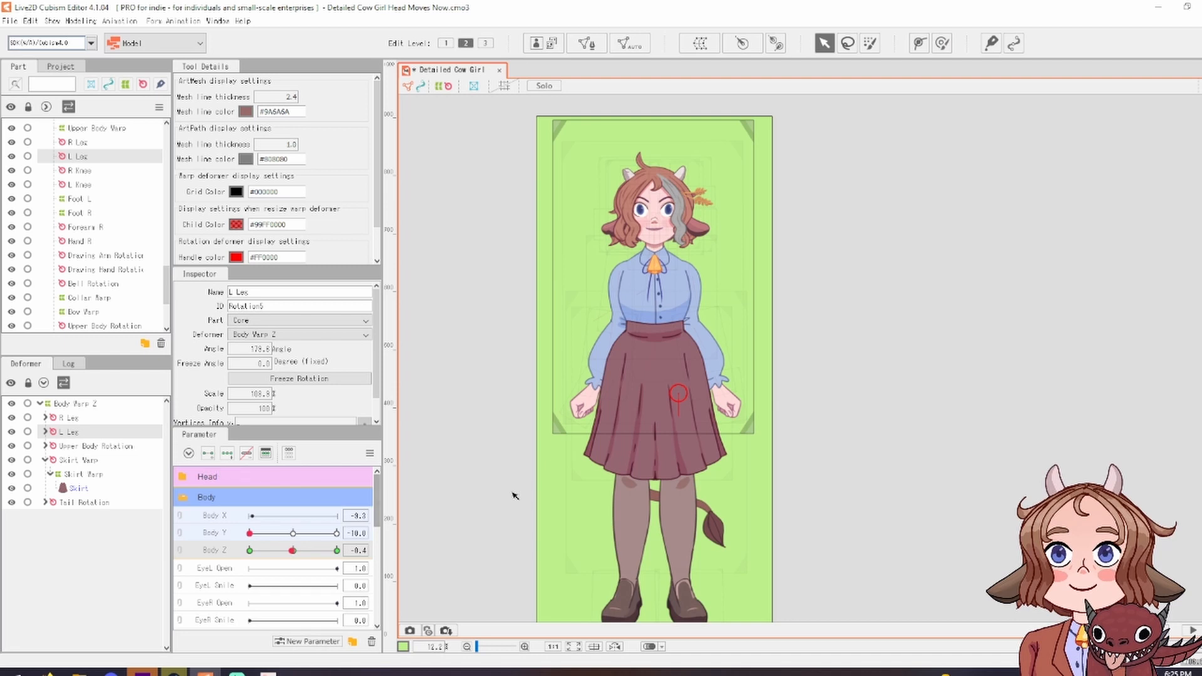
pyautogui.click(337, 551)
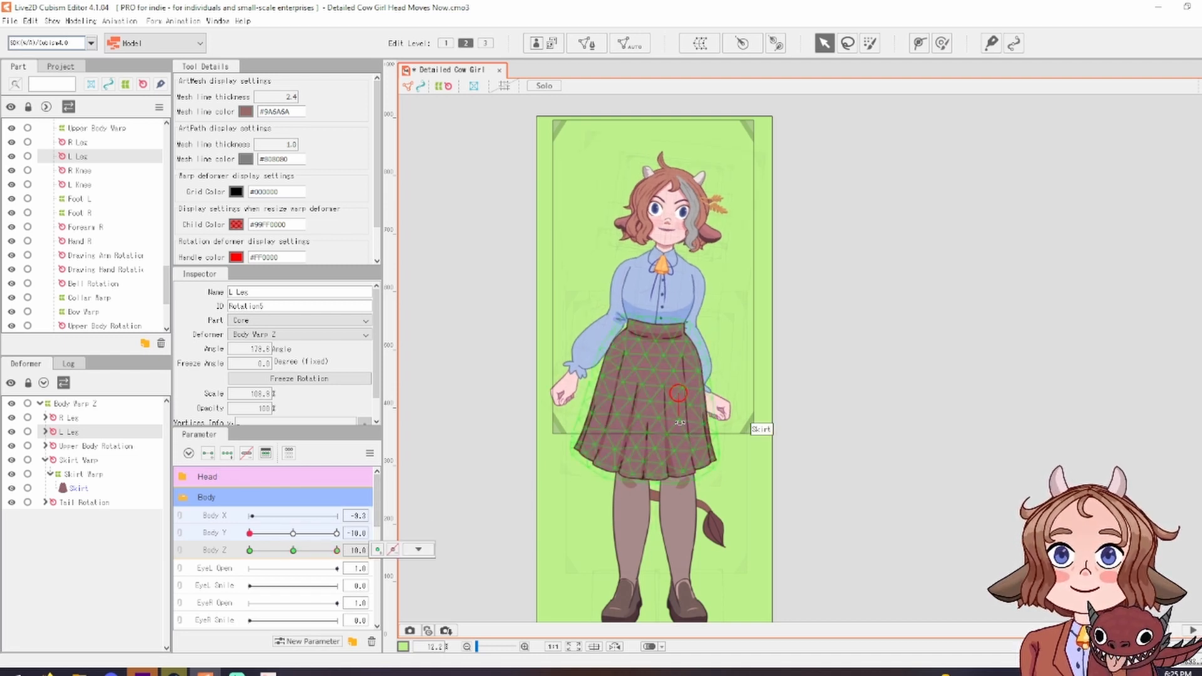
pyautogui.moveTo(680, 423); pyautogui.dragTo(682, 423)
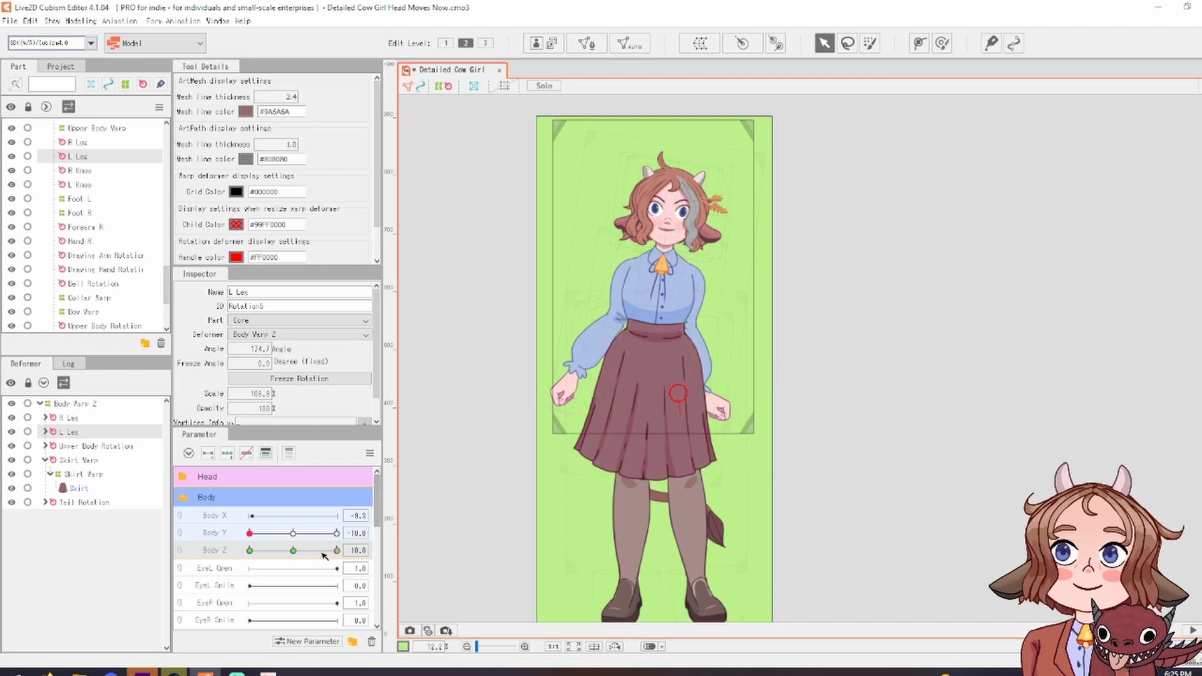
pyautogui.click(249, 551)
pyautogui.moveTo(245, 555); pyautogui.dragTo(359, 551)
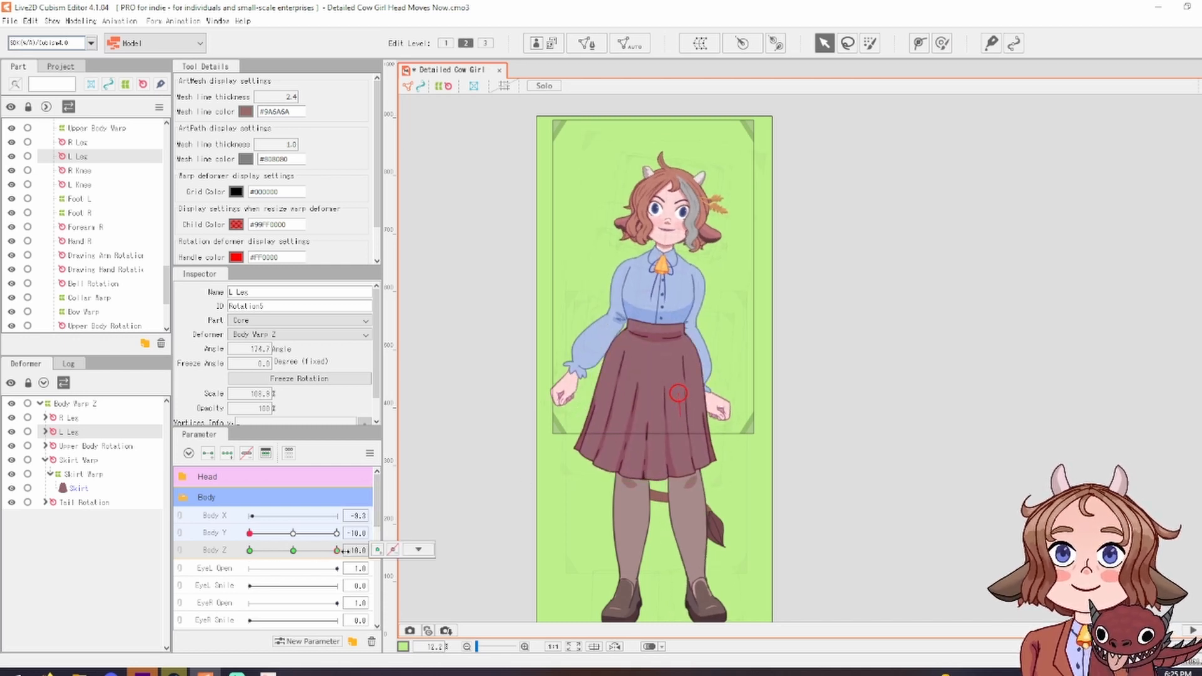
# Return Body Y to its middle, then rotate the L Leg deformer inward to about 183 degrees at Body Z -10
pyautogui.click(293, 534)
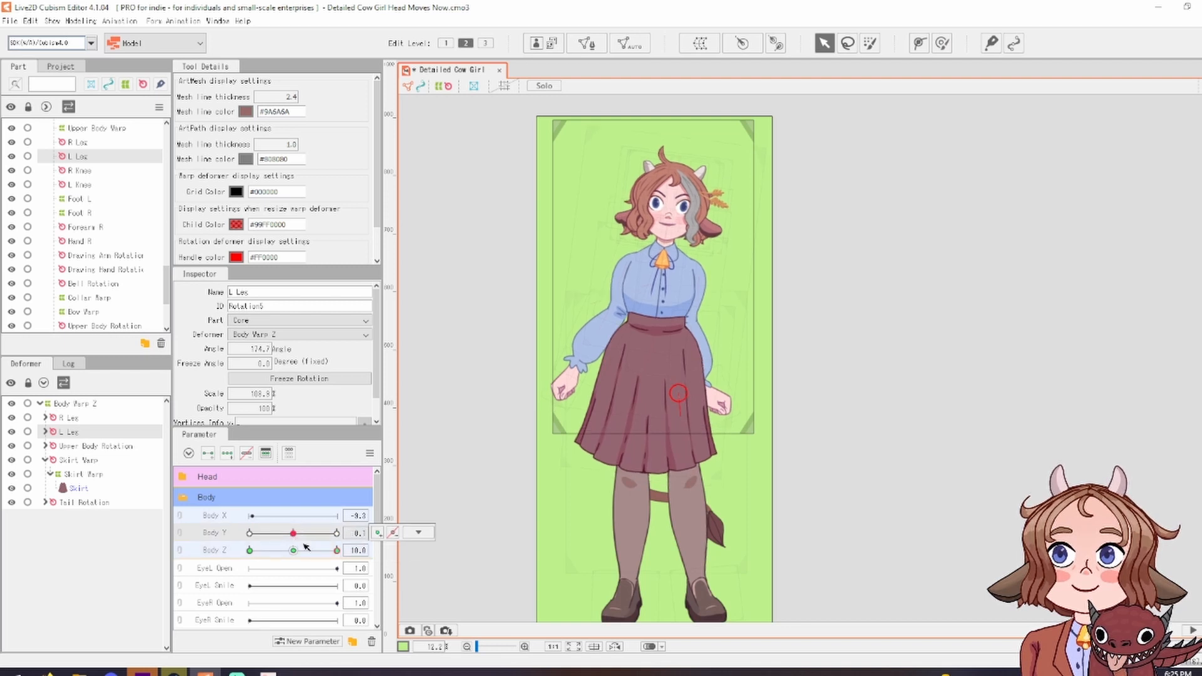
pyautogui.moveTo(315, 553); pyautogui.dragTo(207, 560)
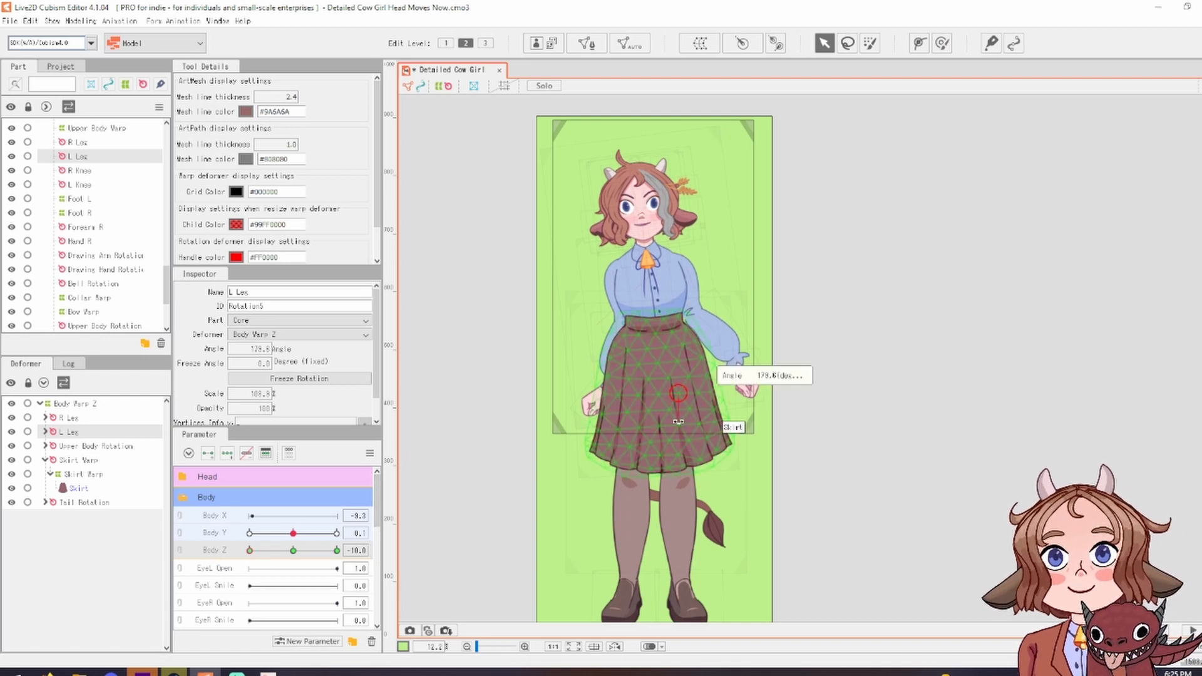
pyautogui.moveTo(251, 550); pyautogui.dragTo(231, 576)
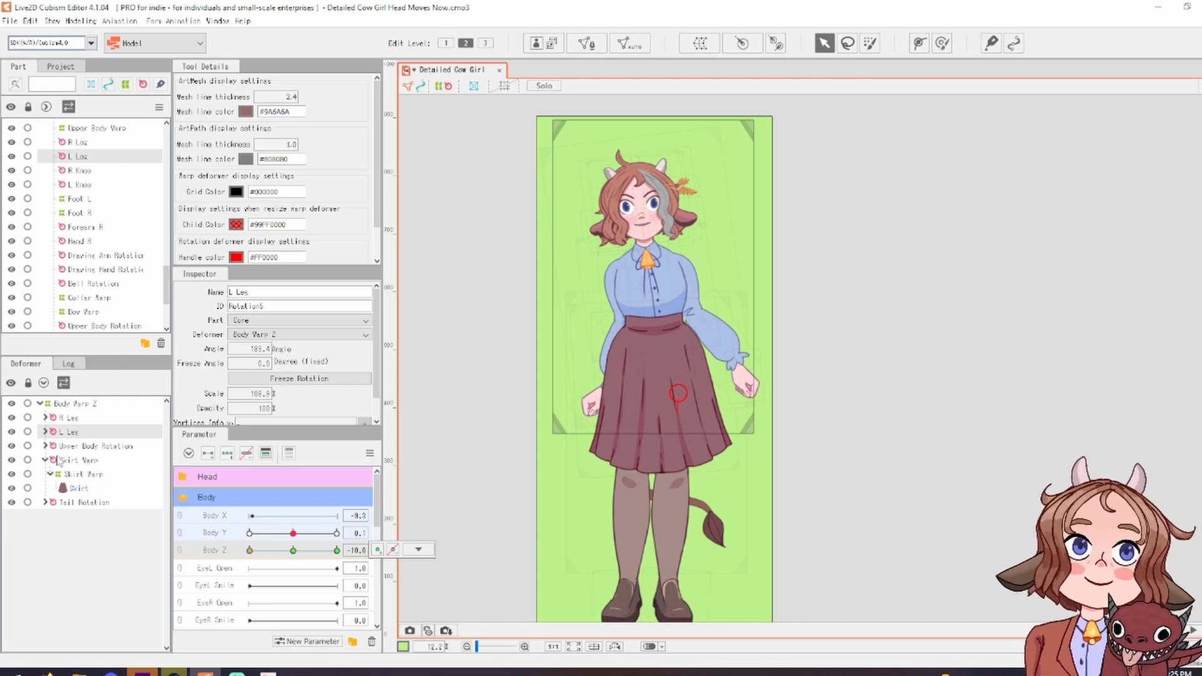
# Key the R Leg rotation deformer on Body Z and try rotating the leg inward at Body Z 10
pyautogui.click(70, 418)
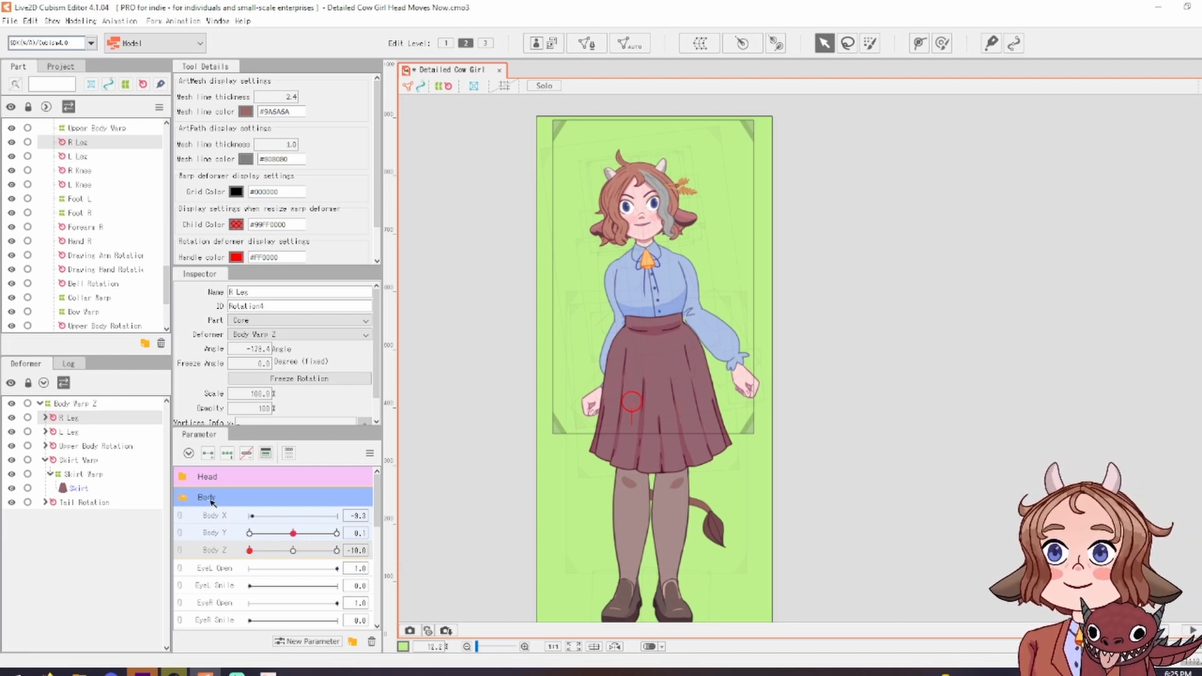
pyautogui.moveTo(286, 557); pyautogui.dragTo(366, 559)
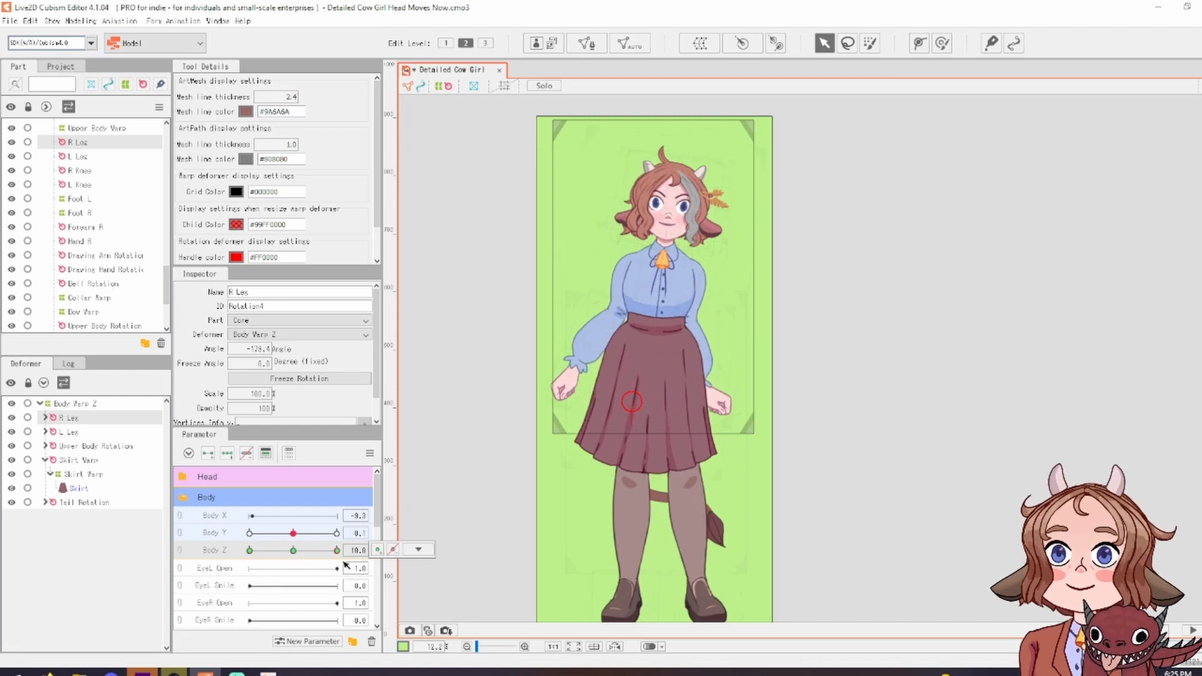
pyautogui.keyDown('shift'); pyautogui.click(665, 375); pyautogui.keyUp('shift')
pyautogui.scroll(2, 627, 426)
pyautogui.scroll(-2, 748, 237)
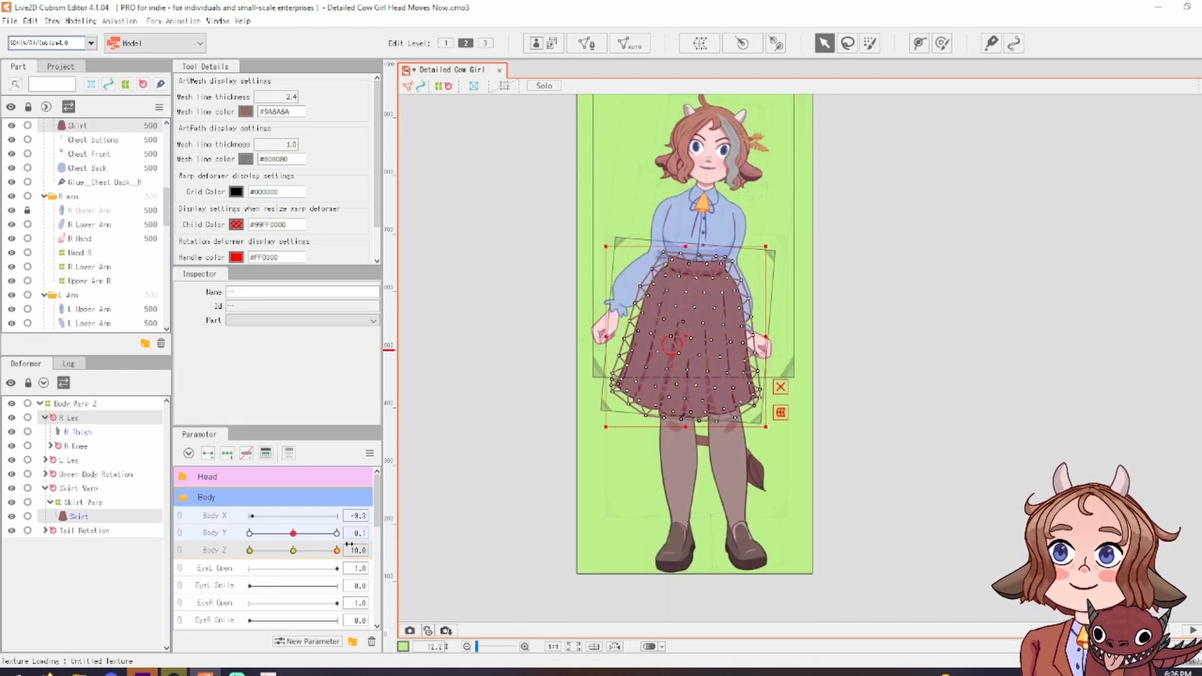
pyautogui.hotkey('ctrl', 'z')
pyautogui.click(227, 454)
pyautogui.moveTo(672, 374); pyautogui.dragTo(674, 373)
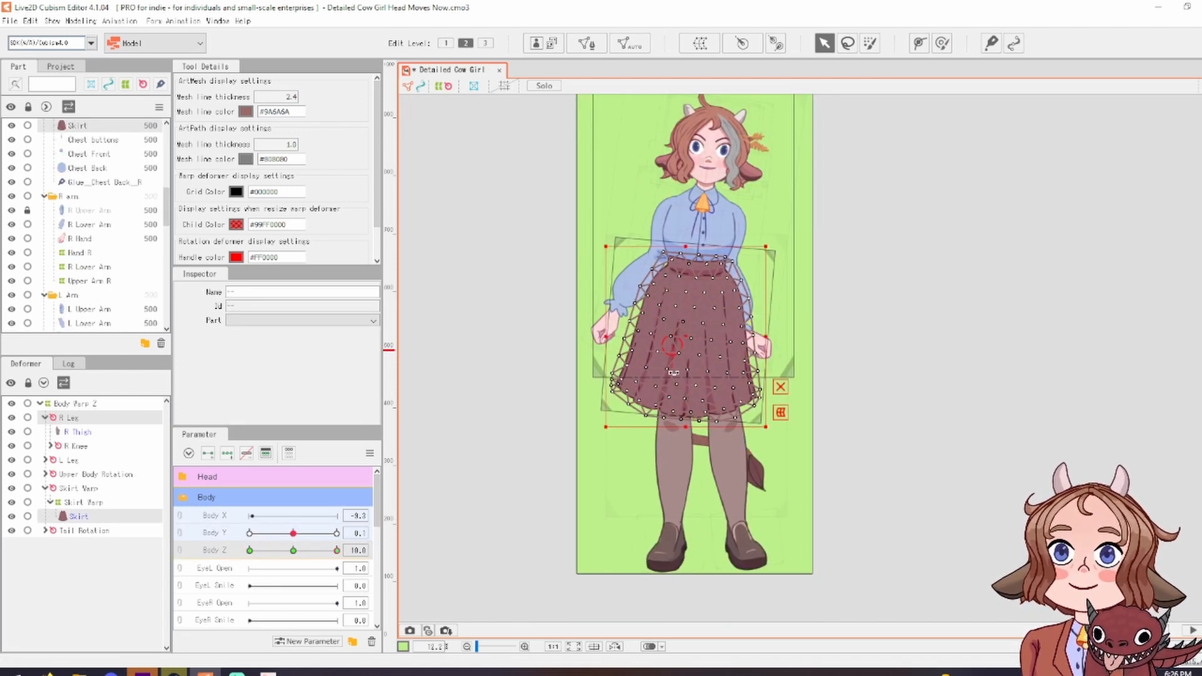
# Try rotating the R Leg outward at Body Z -10, check the Body Z movement, and undo the rotation
pyautogui.moveTo(336, 552); pyautogui.dragTo(231, 559)
pyautogui.moveTo(671, 373); pyautogui.dragTo(668, 374)
pyautogui.click(875, 406)
pyautogui.scroll(-2, 875, 406)
pyautogui.moveTo(336, 554); pyautogui.dragTo(299, 561)
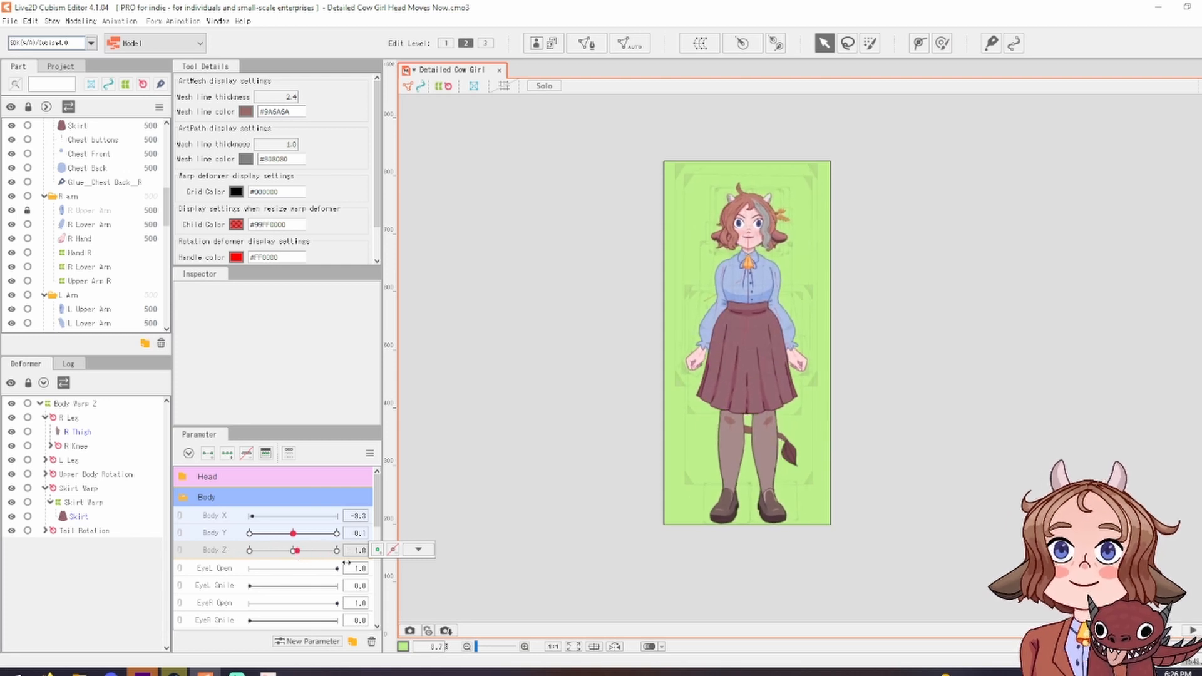
pyautogui.hotkey('ctrl', 'z')
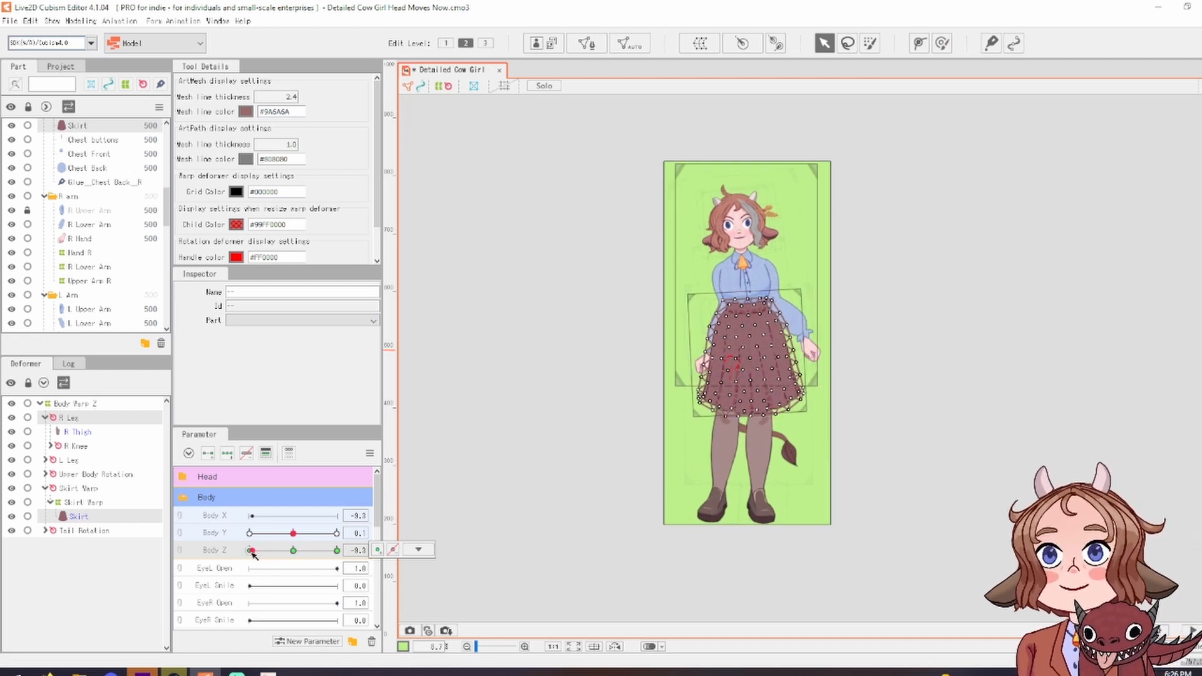
pyautogui.hotkey('ctrl', 'z')
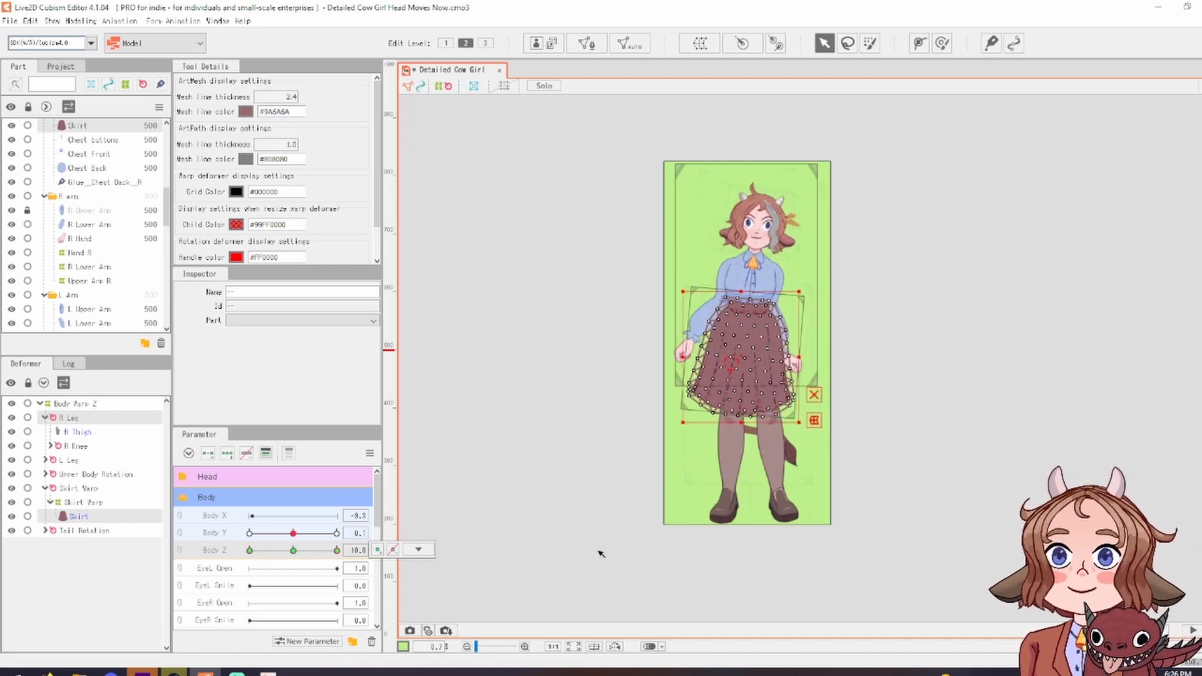
pyautogui.click(249, 550)
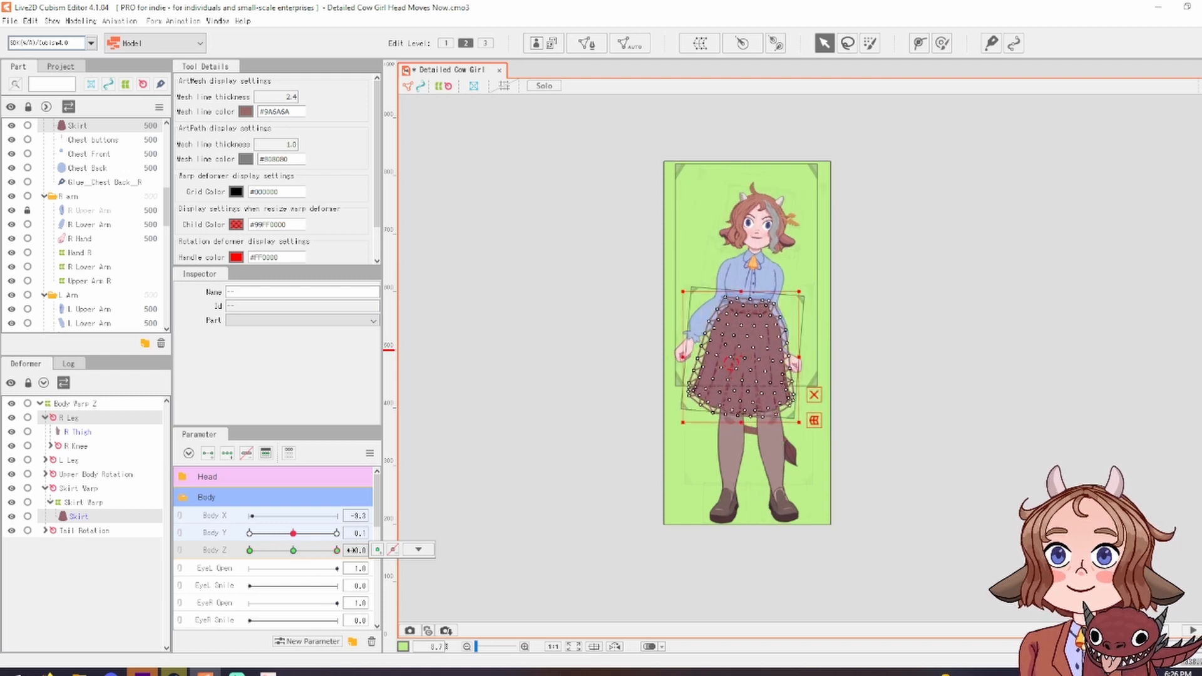
pyautogui.click(337, 550)
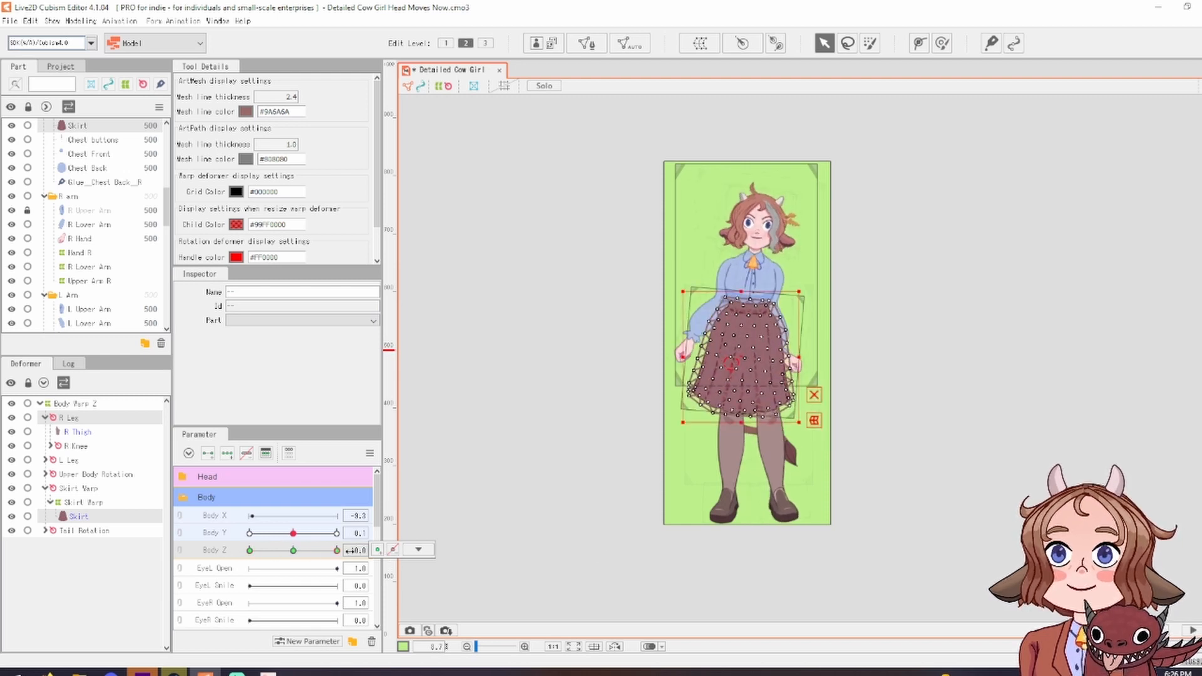
# At Body Z -10, rotate the R Leg deformer outward to about -171.9 degrees and check the Body Z movement
pyautogui.moveTo(337, 551); pyautogui.dragTo(211, 565)
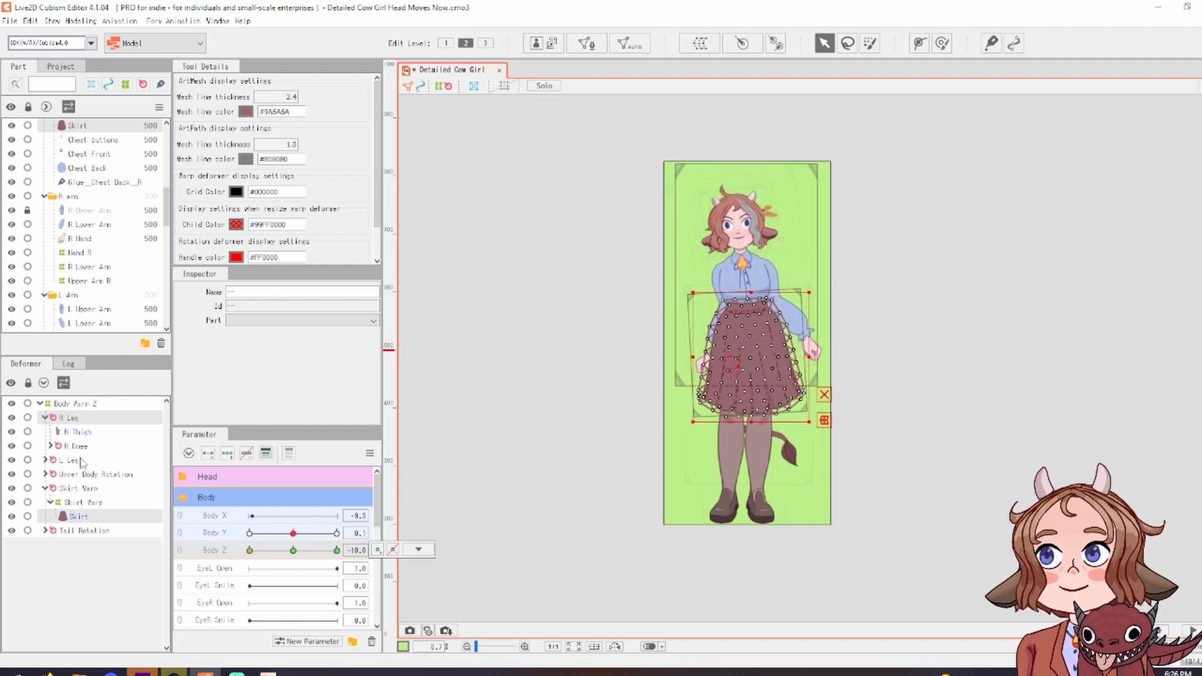
pyautogui.click(82, 463)
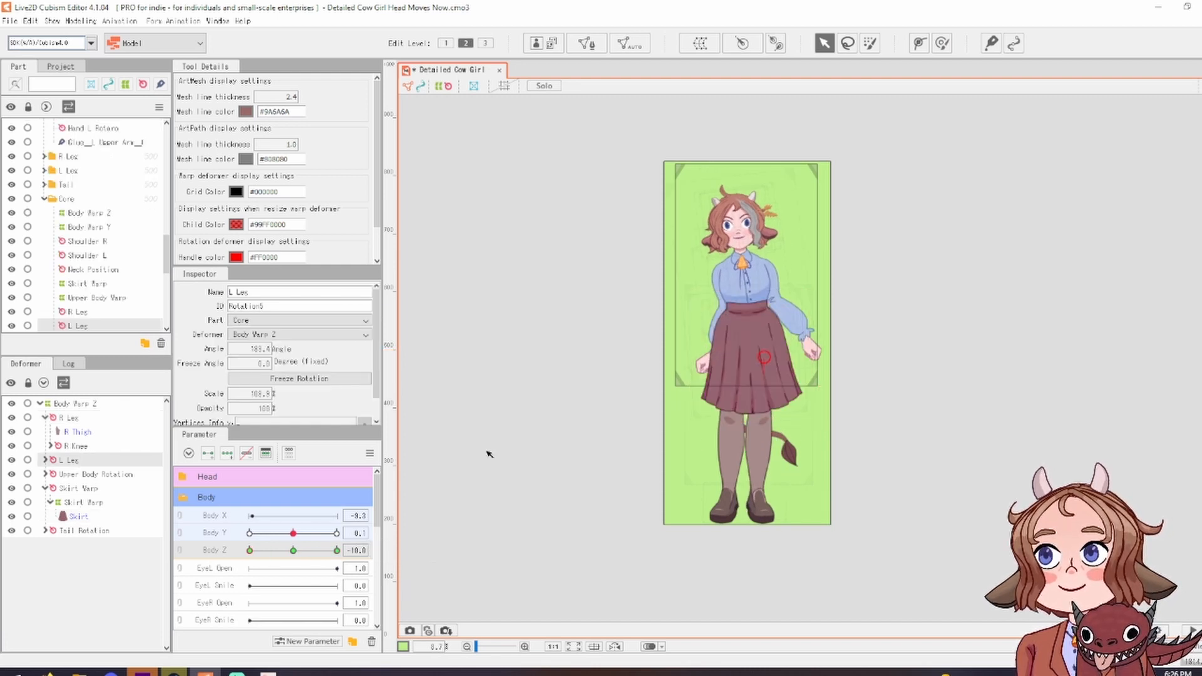
pyautogui.click(74, 419)
pyautogui.scroll(2, 731, 426)
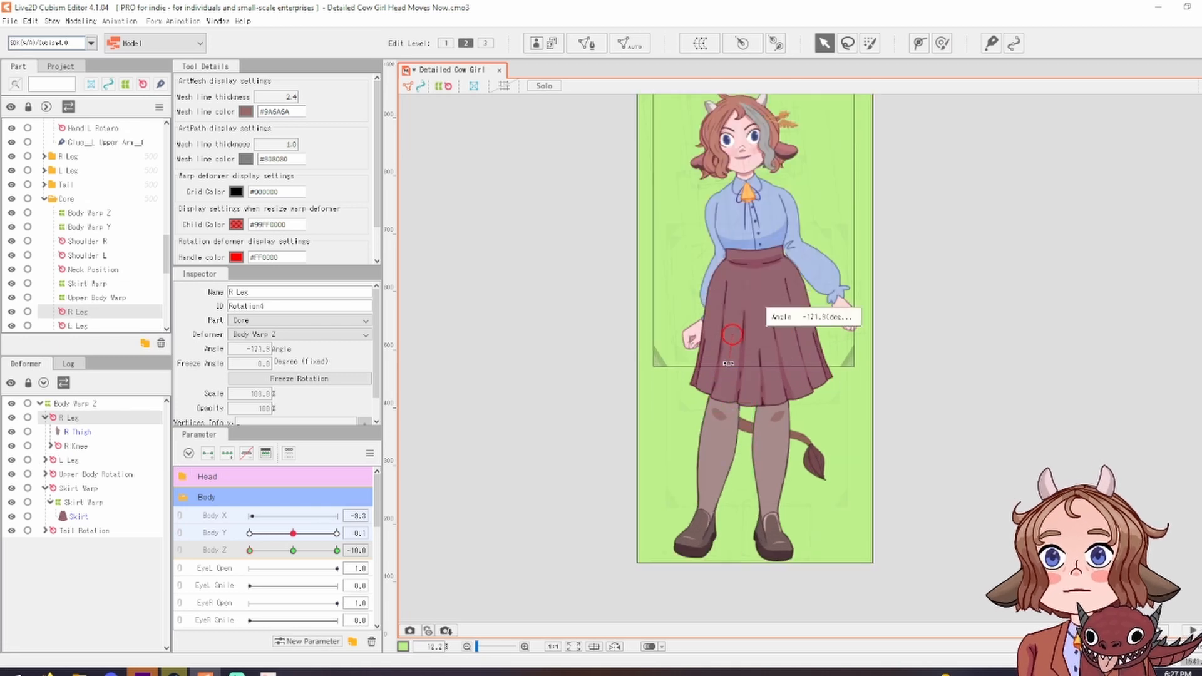
pyautogui.moveTo(294, 552); pyautogui.dragTo(229, 564)
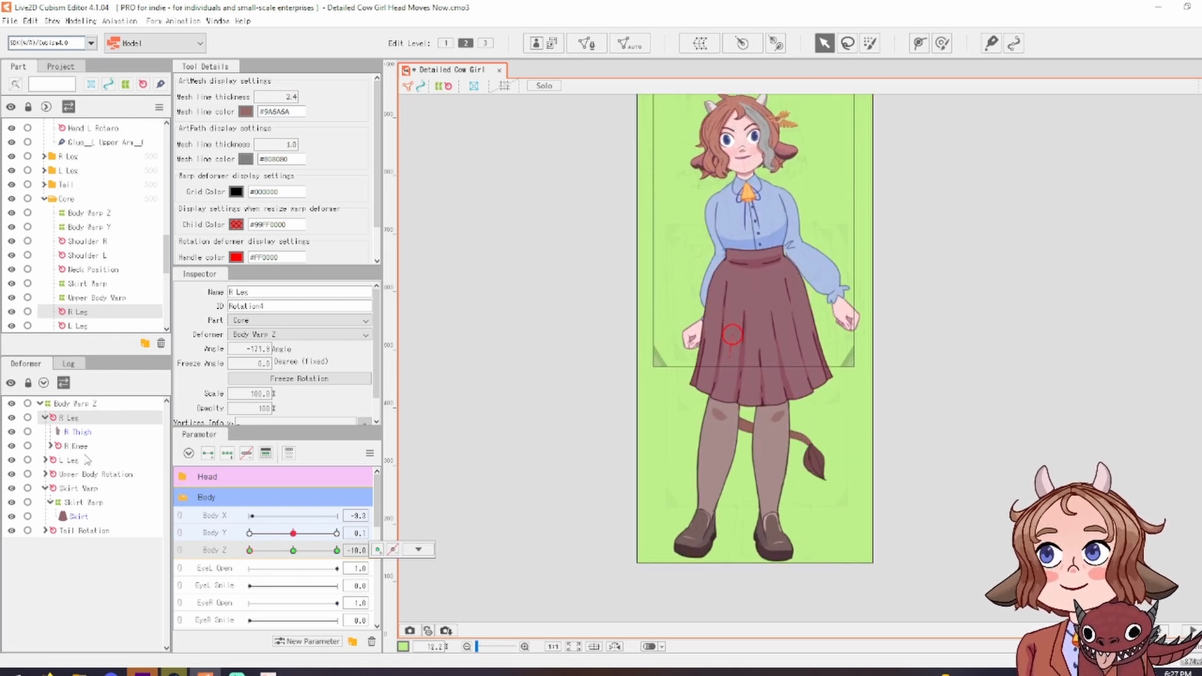
# Key the R Knee rotation deformer on Body Z and rotate it outward to about 9 degrees at Body Z -10
pyautogui.click(71, 462)
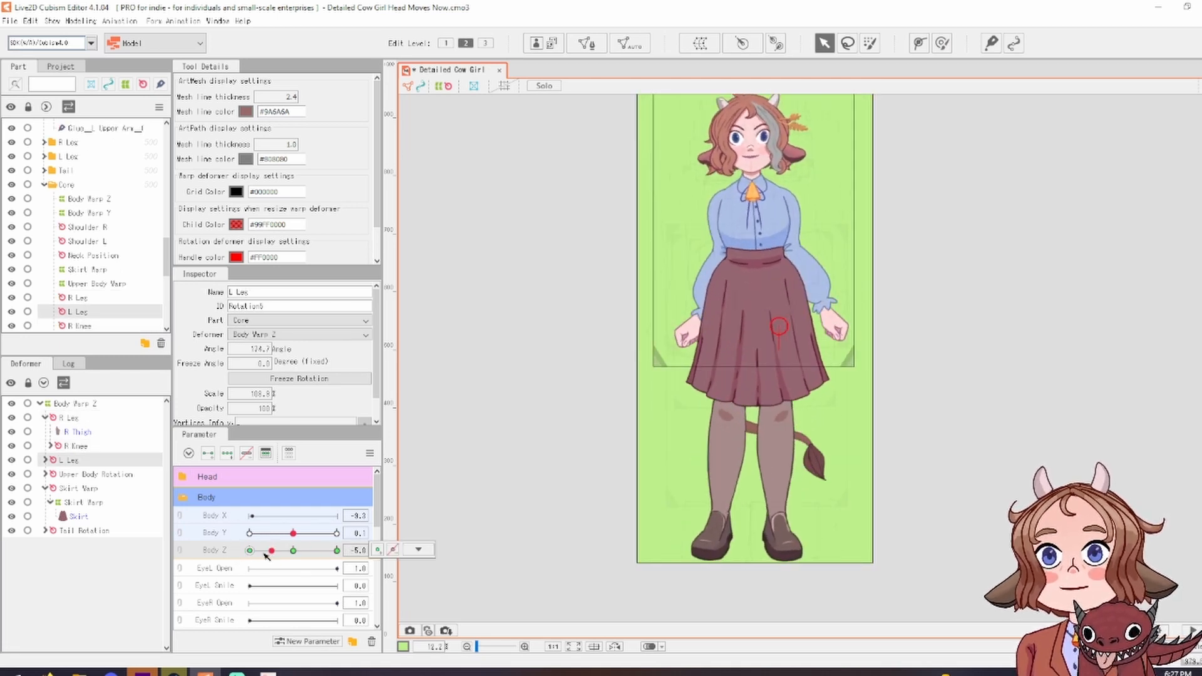
pyautogui.click(75, 445)
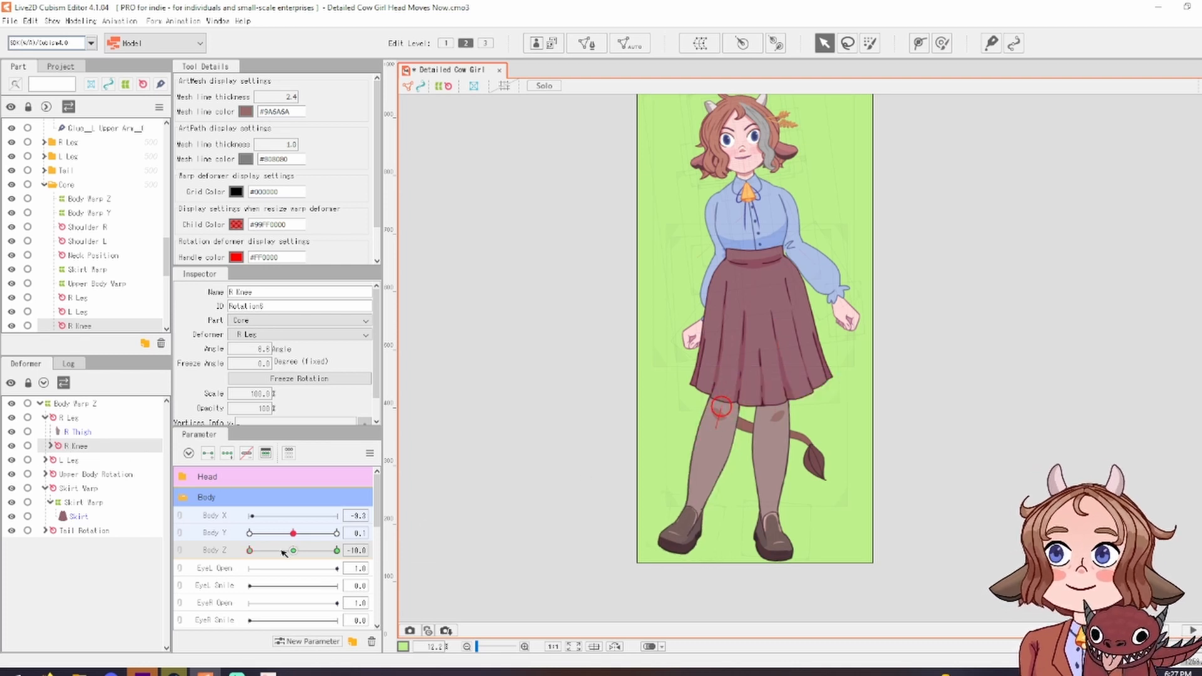
pyautogui.moveTo(242, 555)
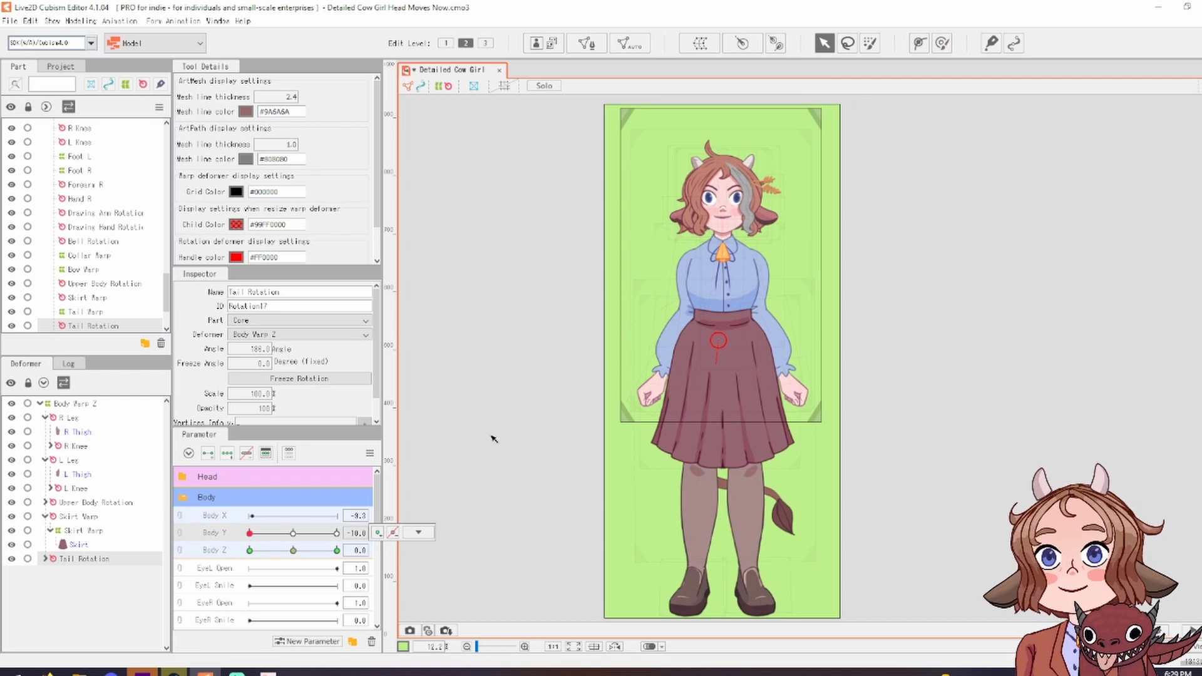
# Create a rotation deformer named Foot R Rotation in the Core part as parent of the Foot R warp deformer
pyautogui.click(86, 462)
pyautogui.click(91, 419)
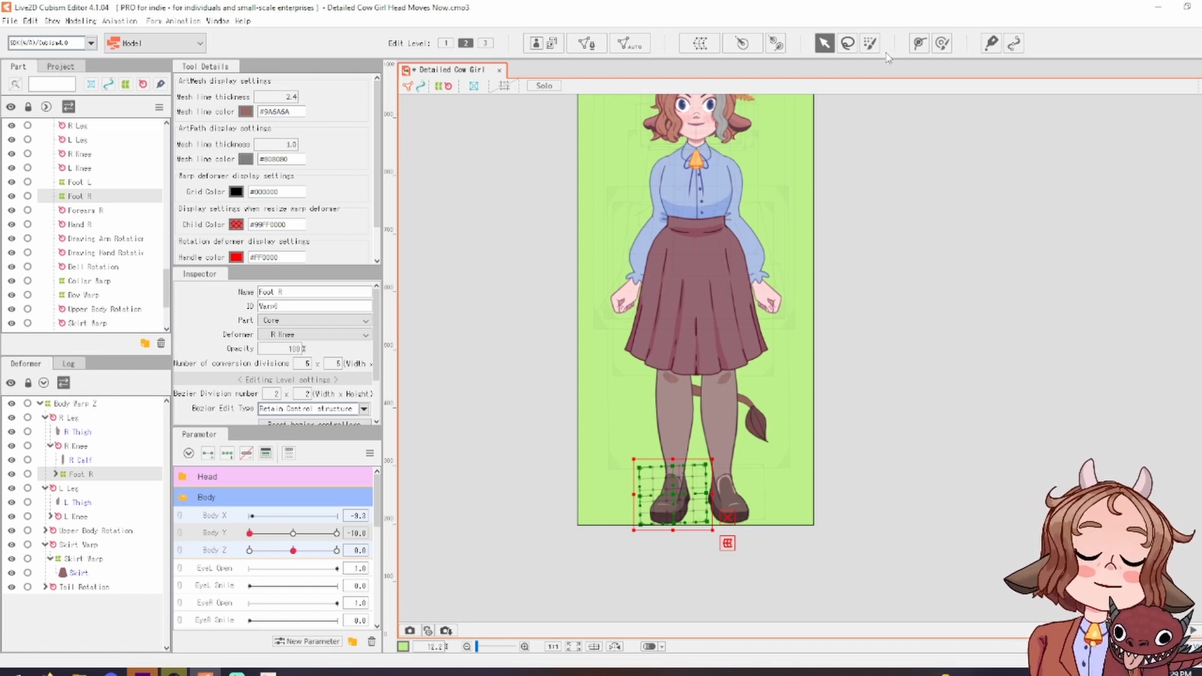
pyautogui.click(919, 45)
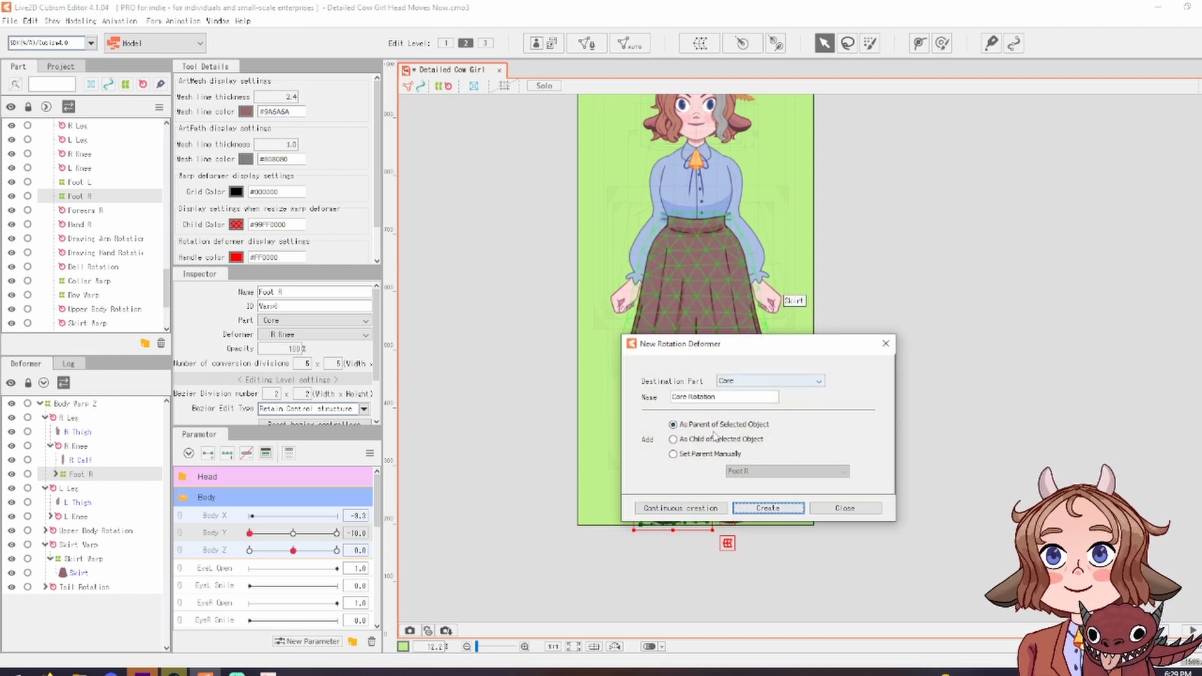
pyautogui.click(722, 397)
pyautogui.click(723, 398)
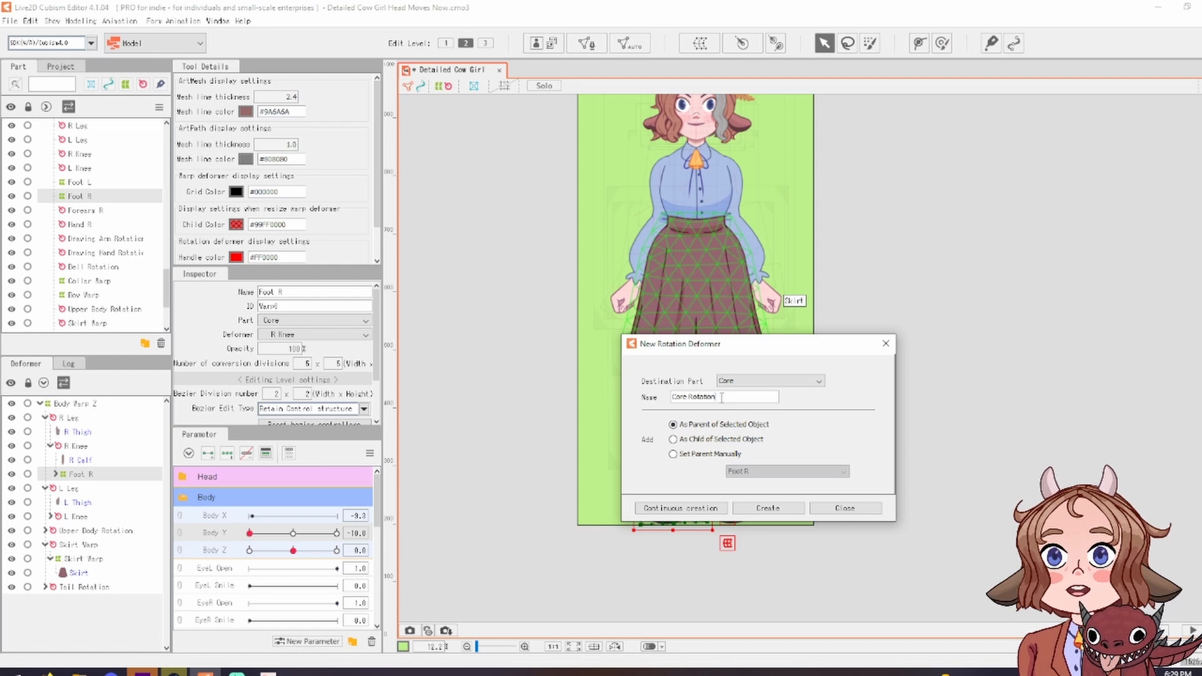
pyautogui.tripleClick(721, 397)
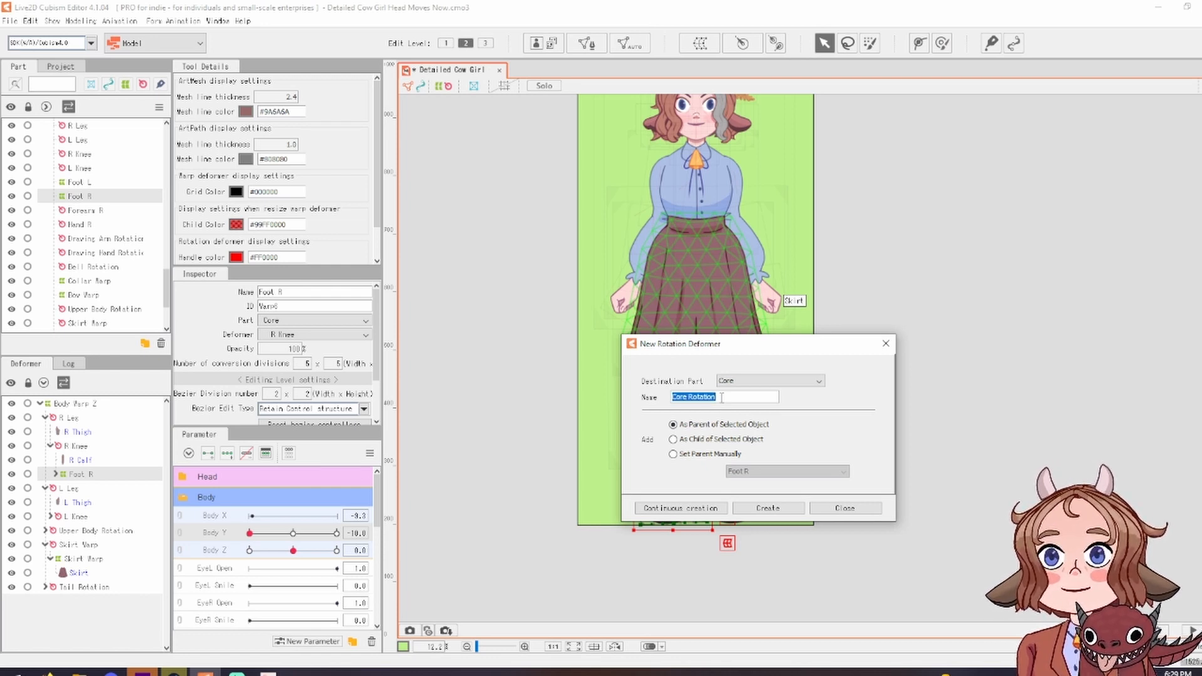
pyautogui.write('Foot R')
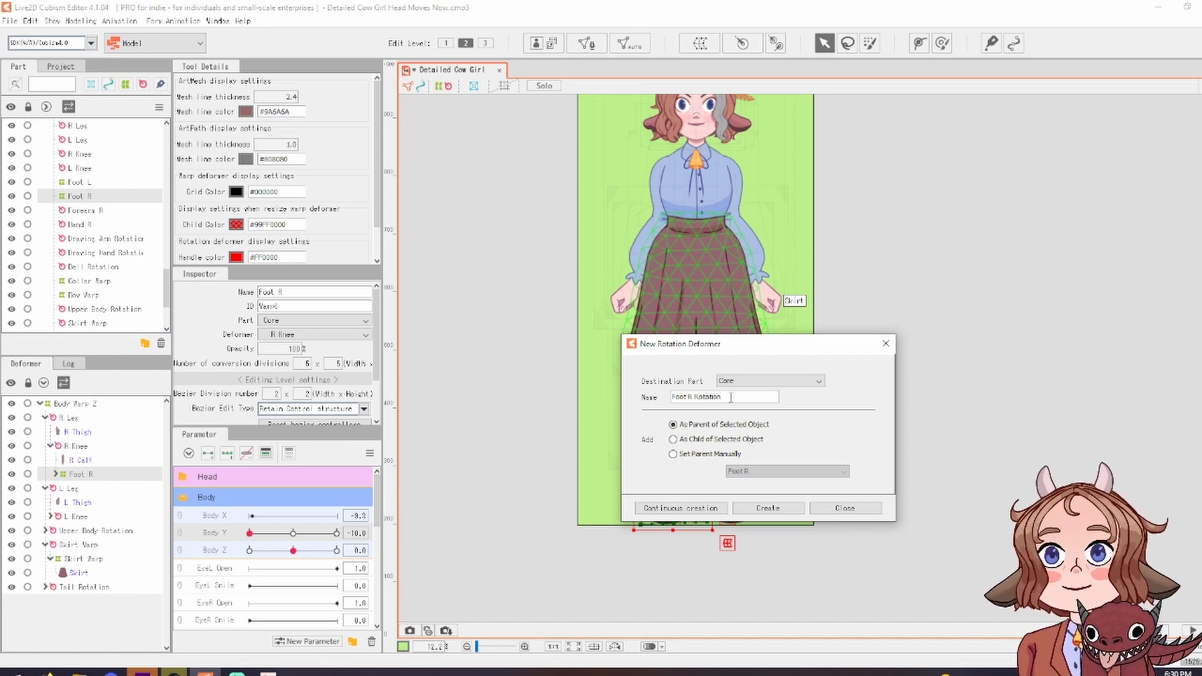
pyautogui.click(785, 510)
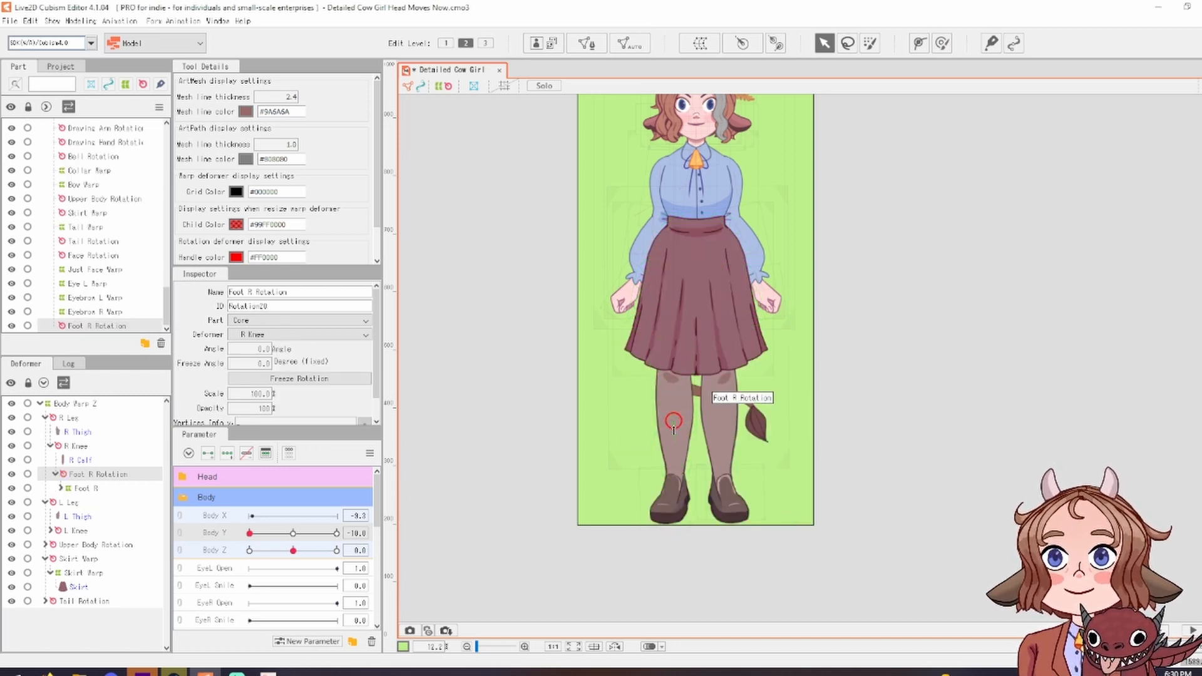
# Move the Foot R Rotation deformer down to the ankle and add three keys for it on Body Y
pyautogui.moveTo(674, 422); pyautogui.dragTo(672, 475)
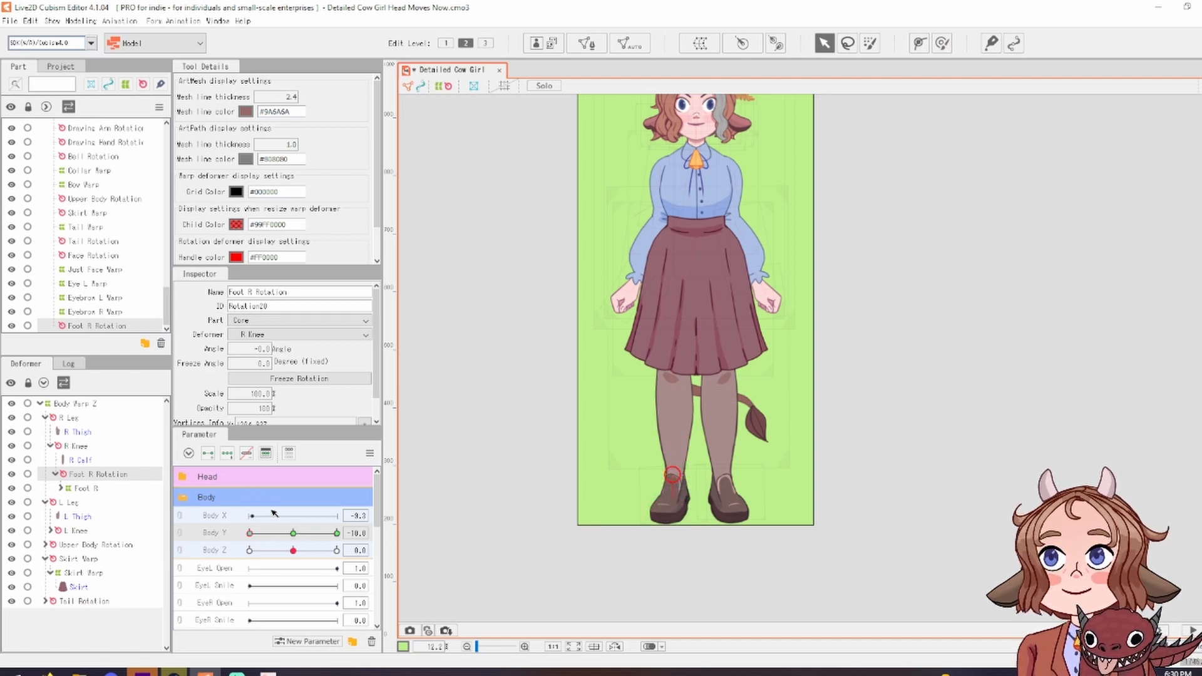
pyautogui.moveTo(337, 535); pyautogui.dragTo(307, 549)
pyautogui.moveTo(265, 555); pyautogui.dragTo(191, 559)
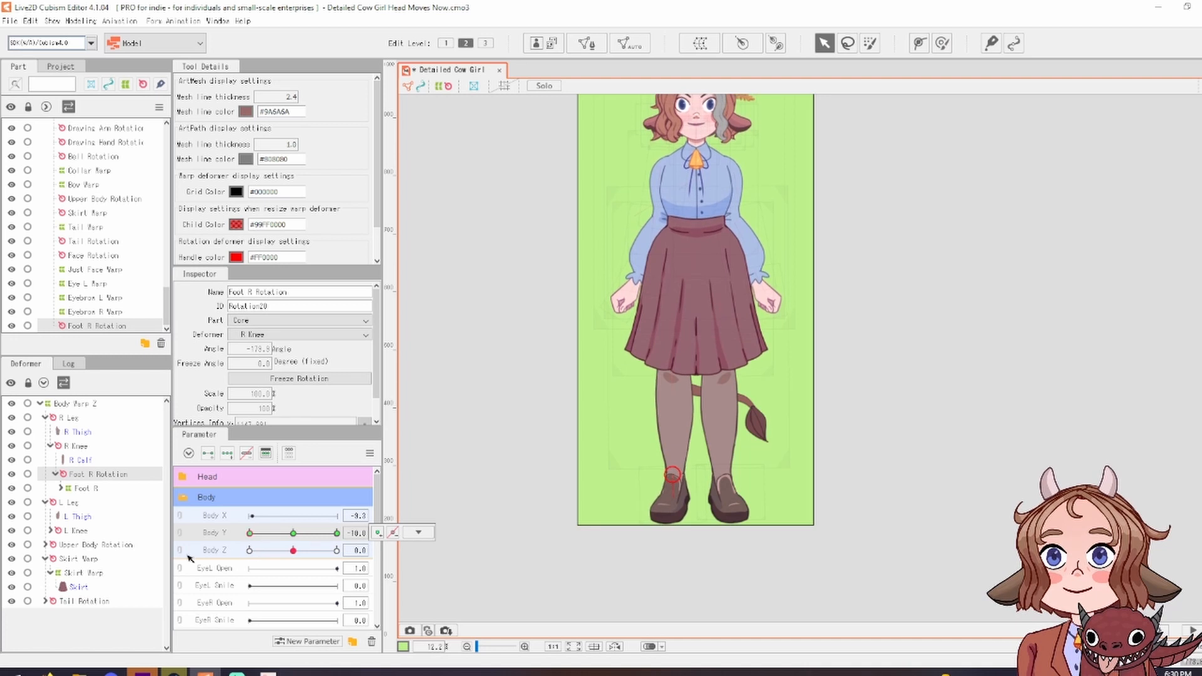
# Rotate the right foot outward to about 7.6 degrees at Body Y -10 and check the Body Y movement
pyautogui.scroll(2, 633, 563)
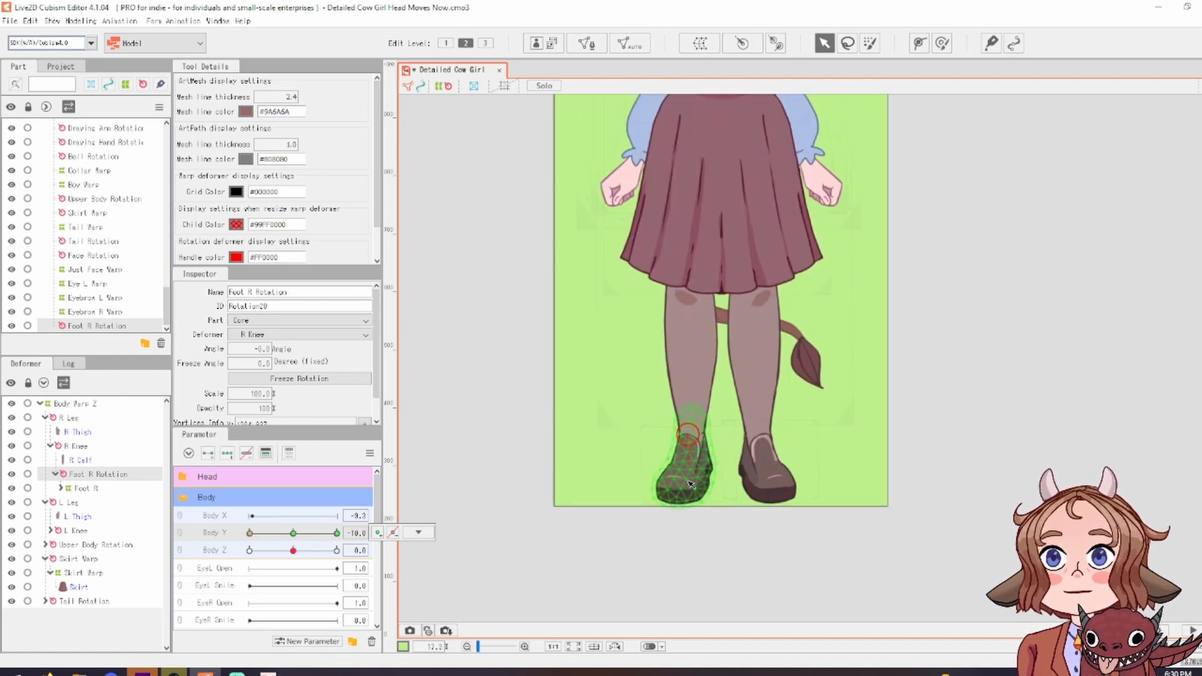
pyautogui.moveTo(690, 472); pyautogui.dragTo(685, 473)
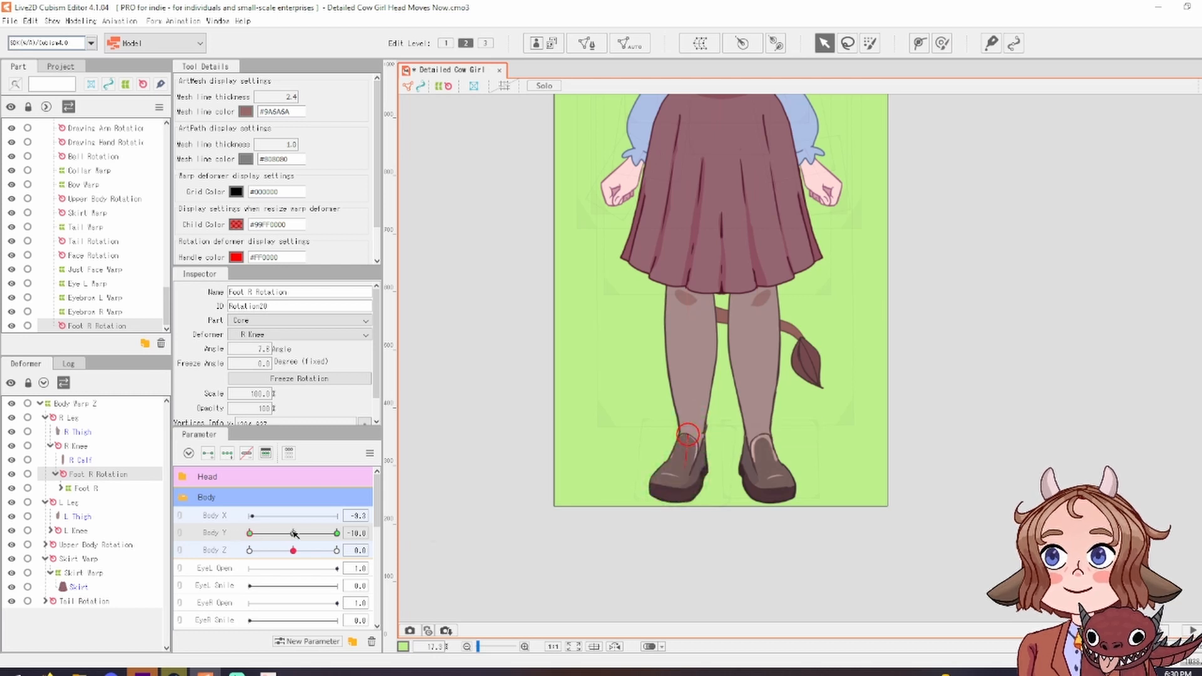
pyautogui.moveTo(294, 533); pyautogui.dragTo(190, 540)
pyautogui.scroll(-2, 1000, 507)
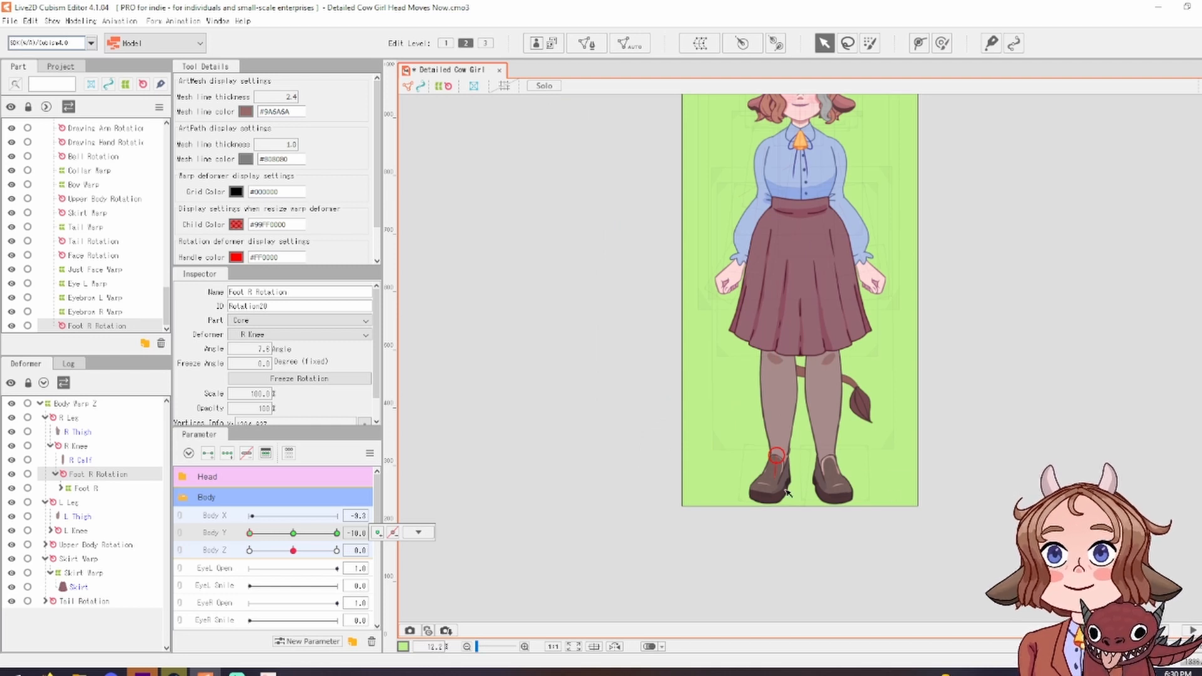
# At Body Y 10, rotate the Foot R Rotation deformer inward, then return Body Y to -10
pyautogui.click(336, 533)
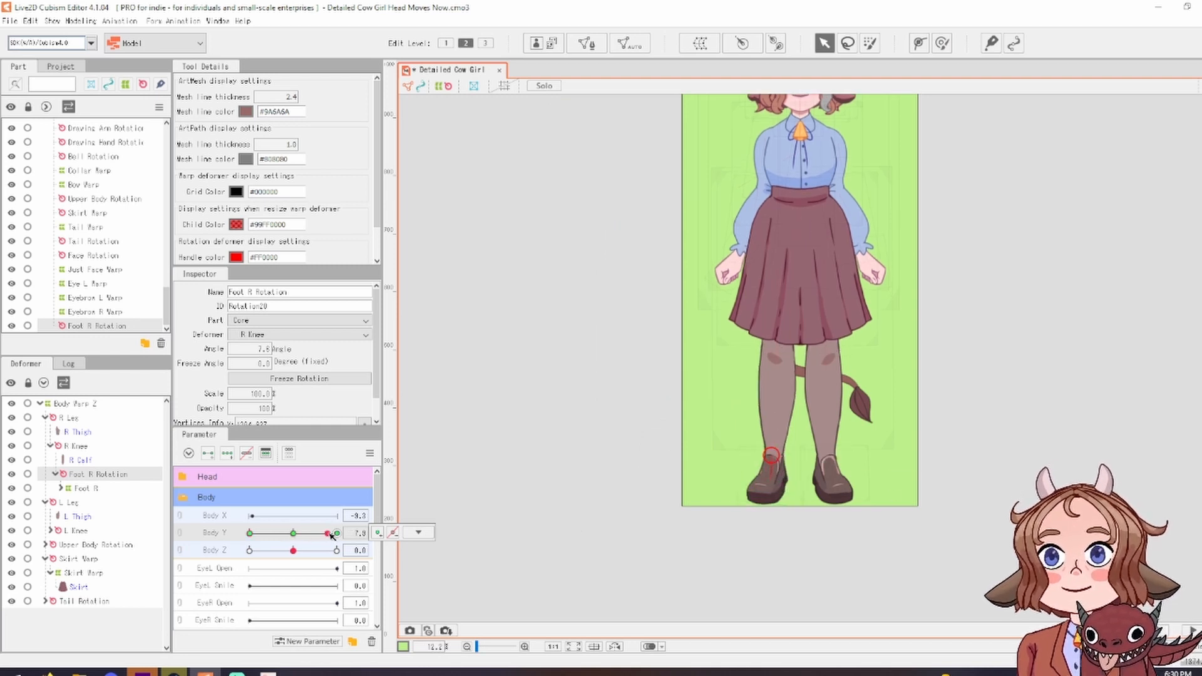
pyautogui.click(418, 533)
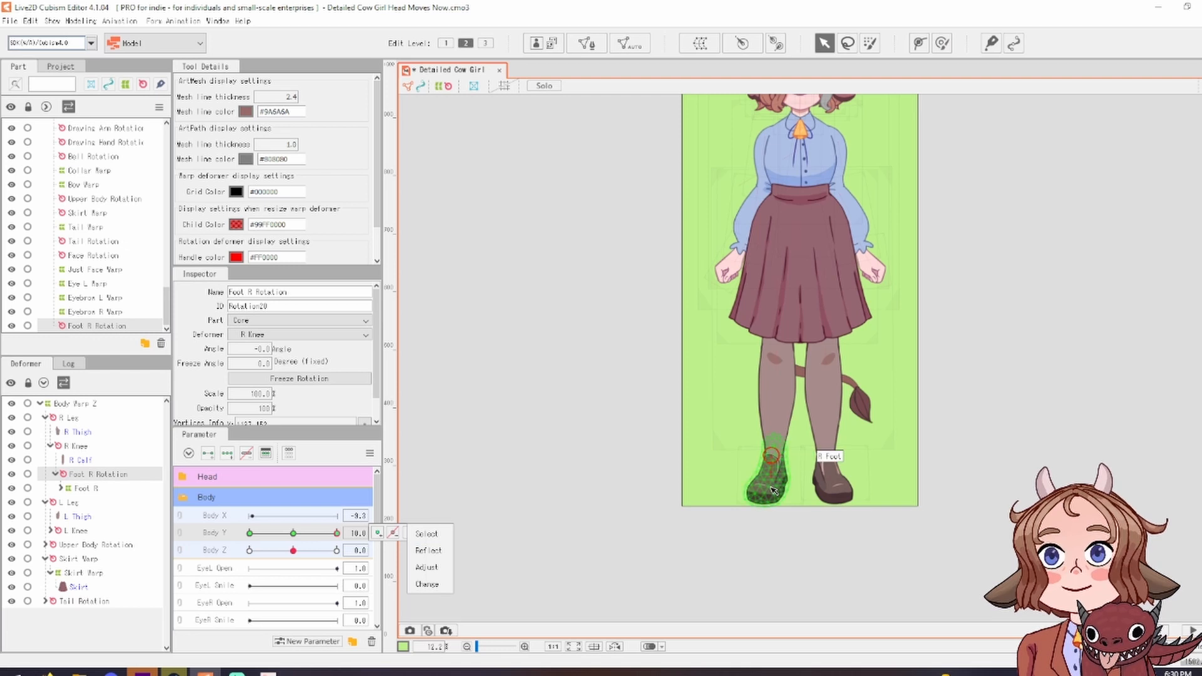
pyautogui.moveTo(771, 484); pyautogui.dragTo(772, 484)
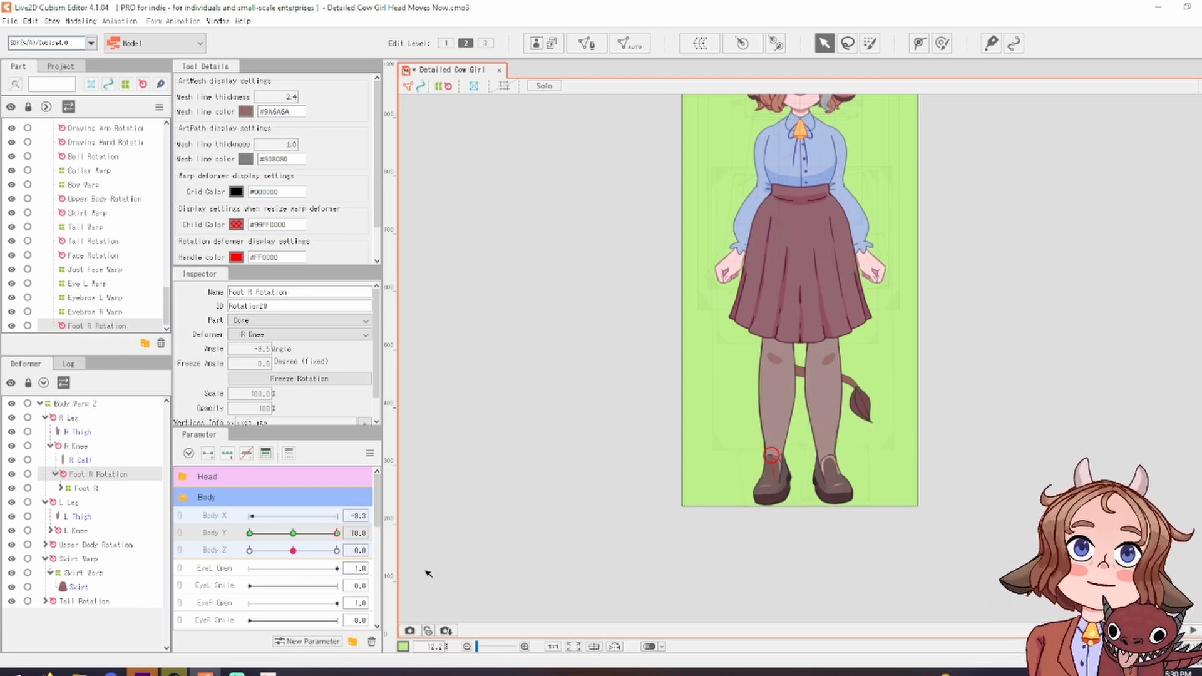
pyautogui.click(249, 533)
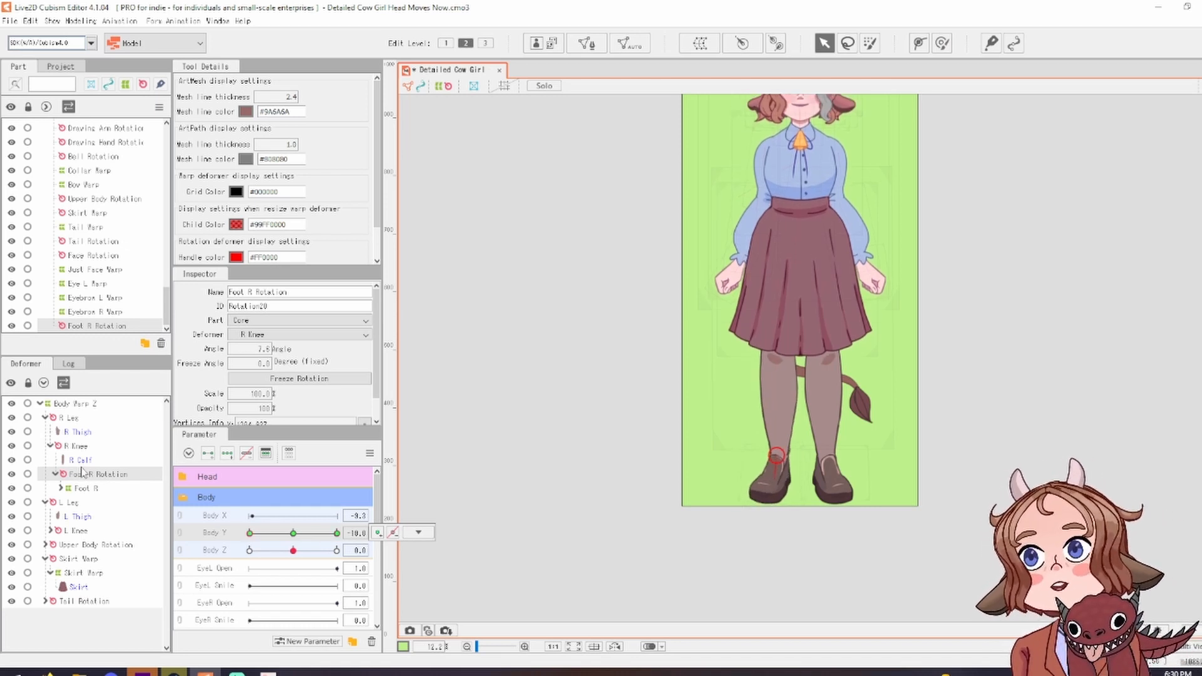
# Key the R Knee and R Leg rotation deformers on Body Y and check the leg's movement across Body Y
pyautogui.click(98, 447)
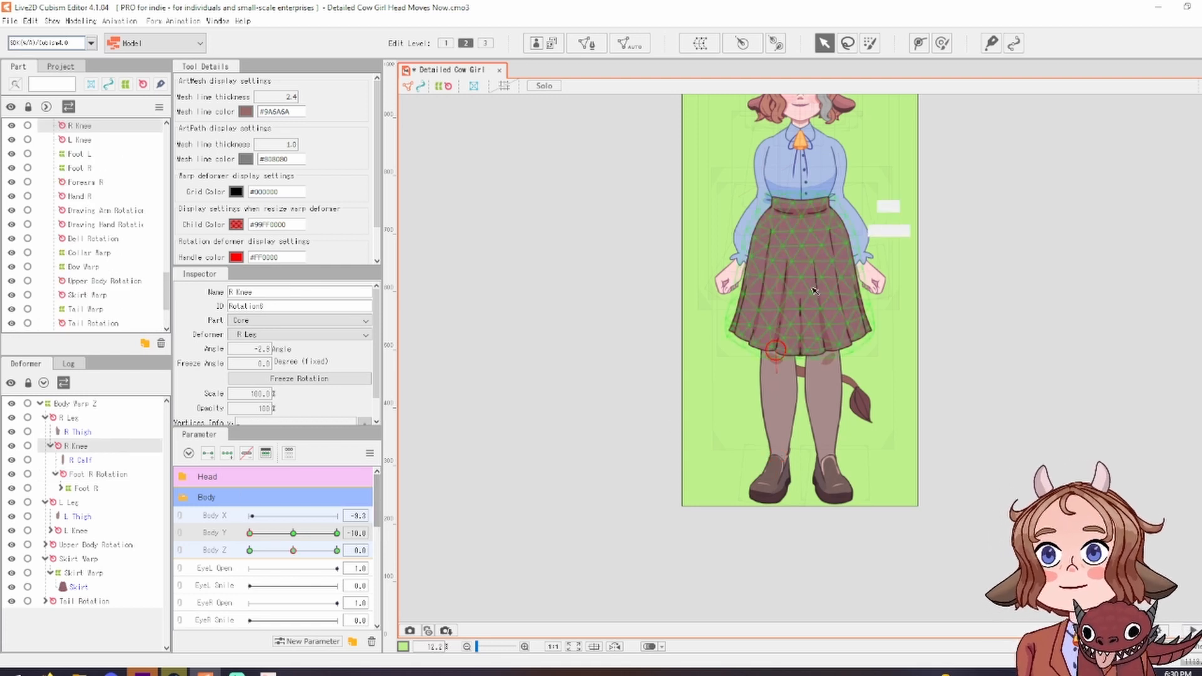
pyautogui.click(776, 326)
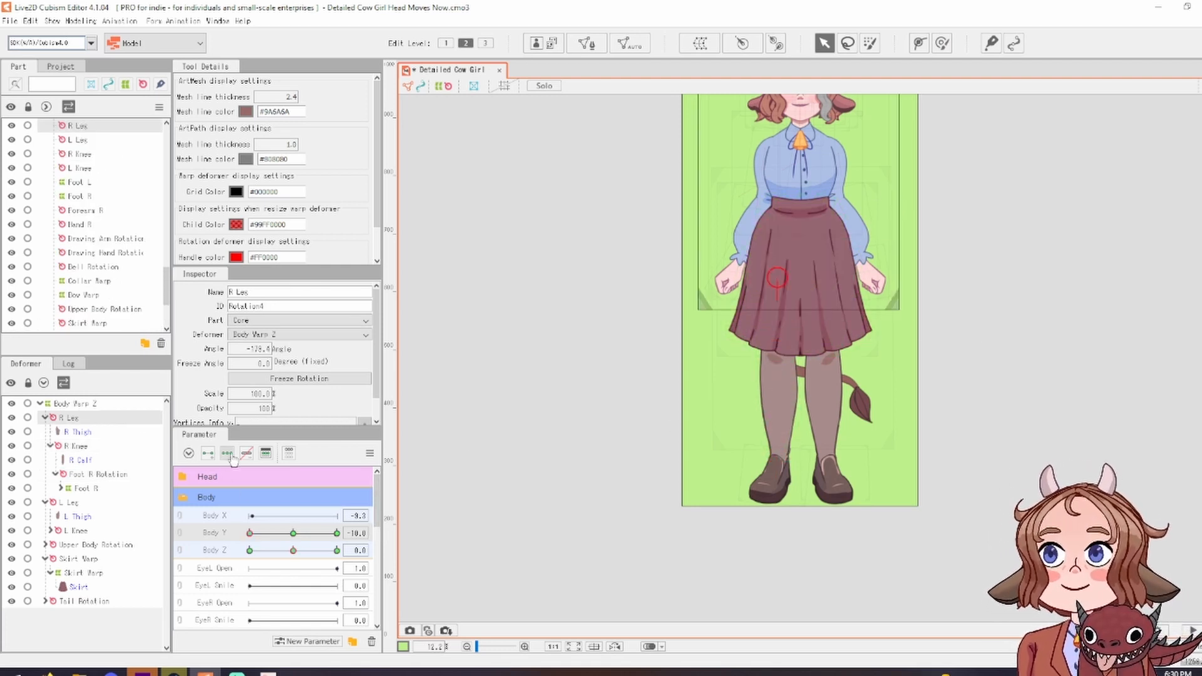
pyautogui.click(250, 533)
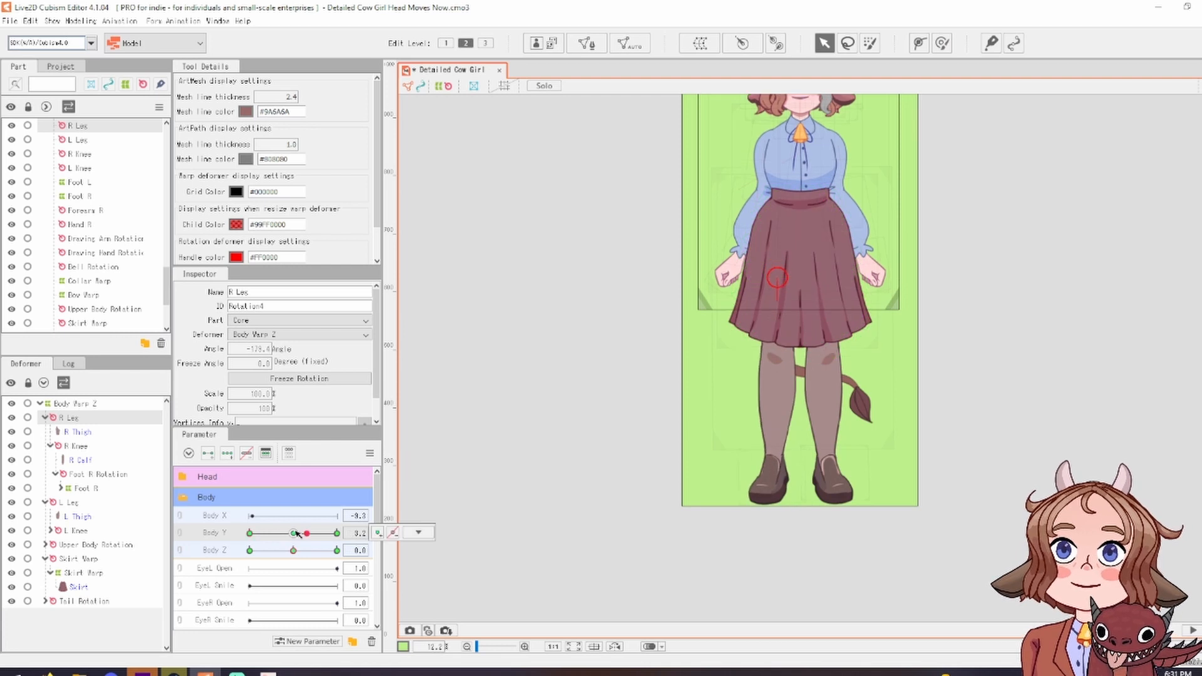
pyautogui.moveTo(250, 533); pyautogui.dragTo(337, 533)
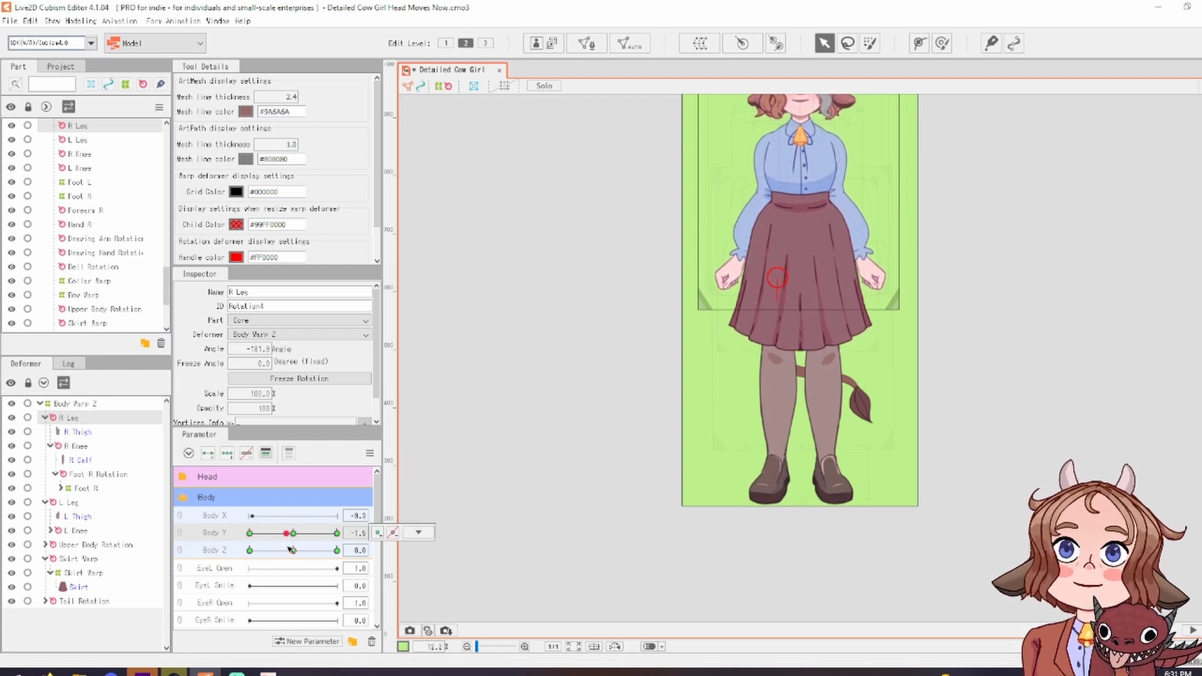
# Check the leg movement across Body Y and readjust the R Leg rotation to about -181.5 degrees at Body Y 10
pyautogui.scroll(-3, 1092, 375)
pyautogui.scroll(5, 1084, 375)
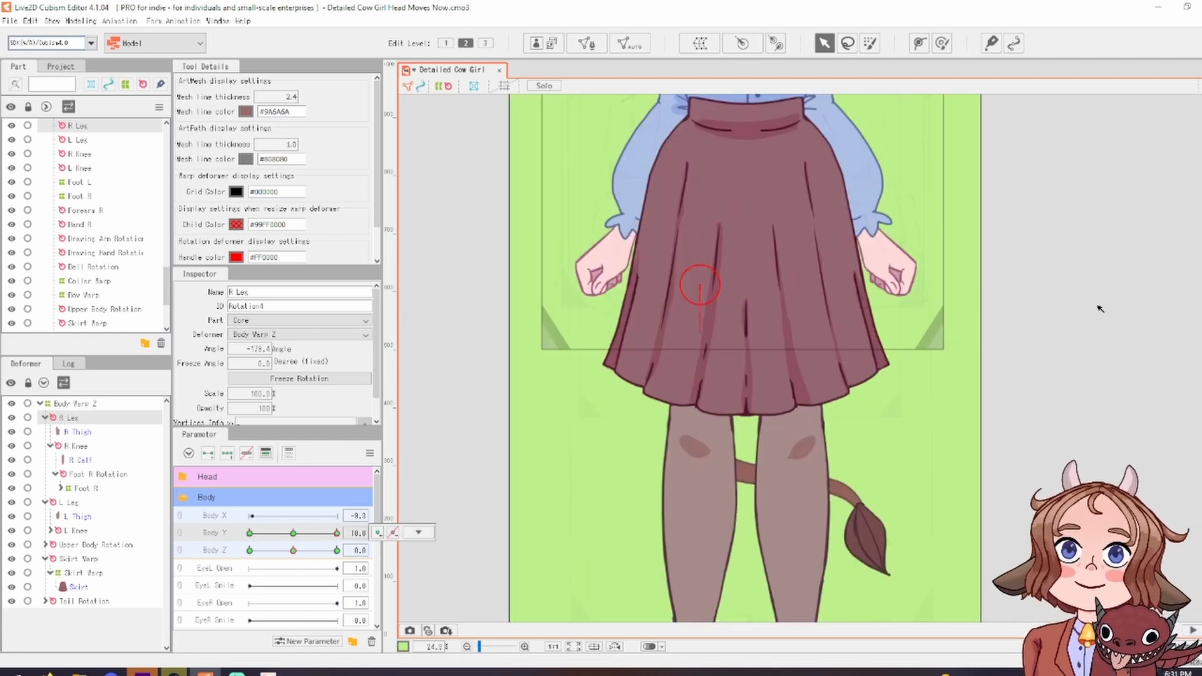
pyautogui.scroll(-1, 276, 533)
pyautogui.moveTo(336, 482); pyautogui.dragTo(217, 491)
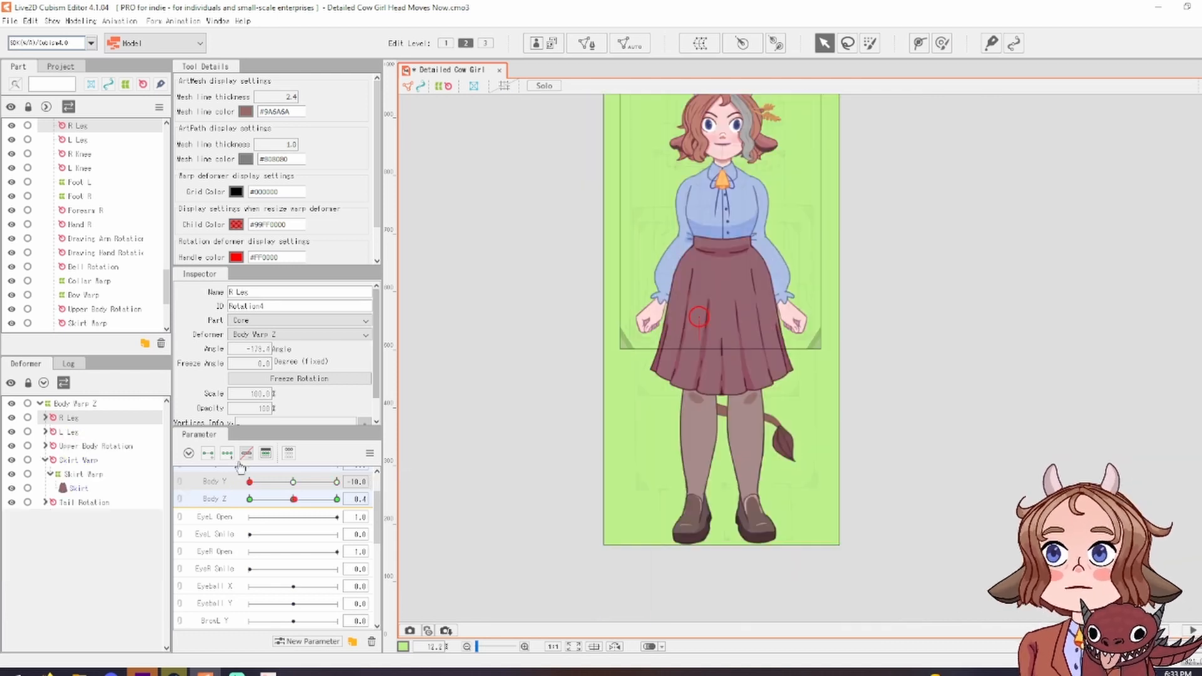
pyautogui.moveTo(251, 482); pyautogui.dragTo(337, 482)
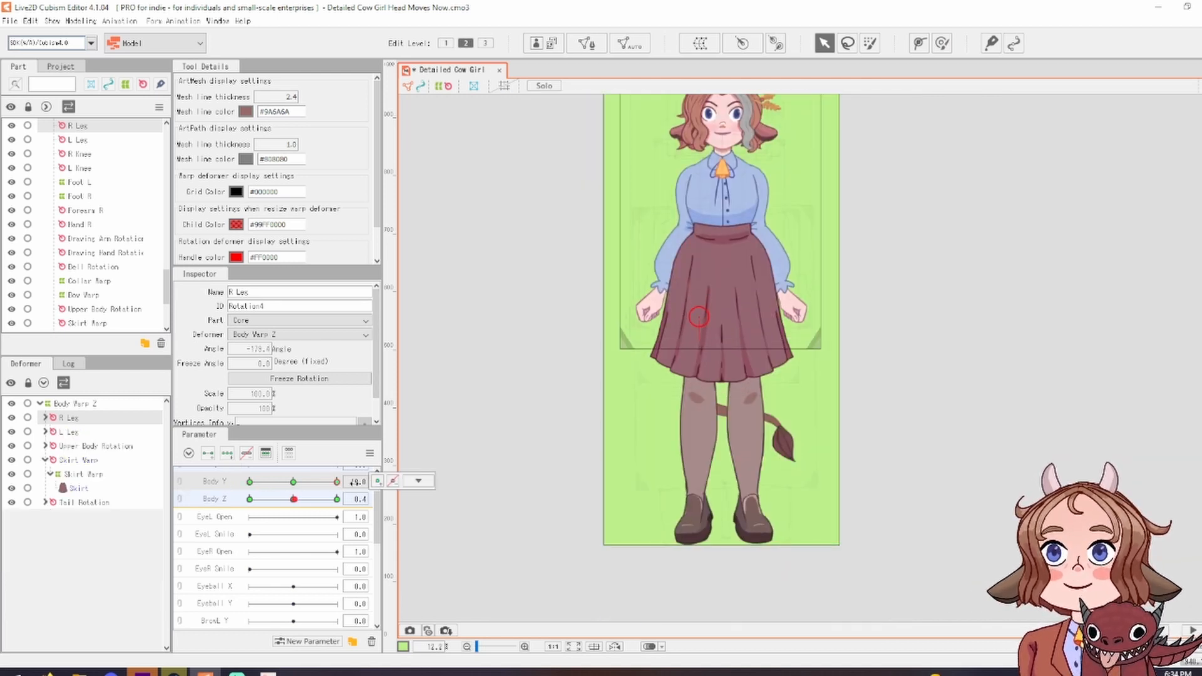
pyautogui.click(293, 499)
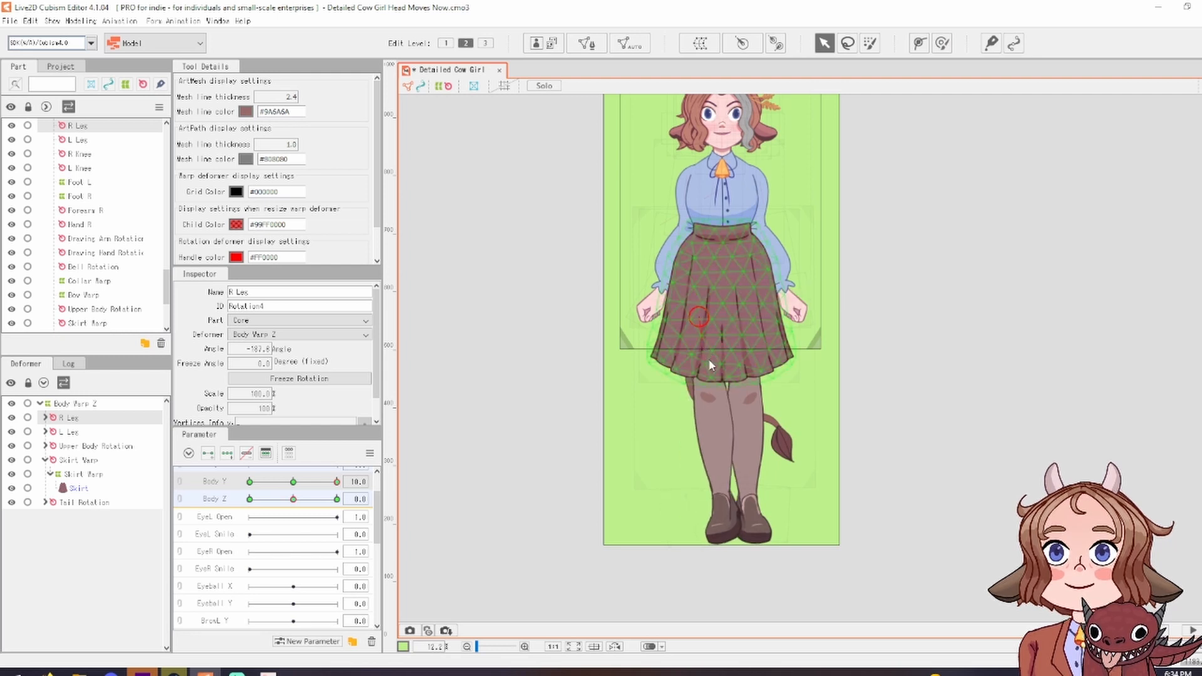
pyautogui.scroll(2, 699, 346)
pyautogui.scroll(1, 696, 336)
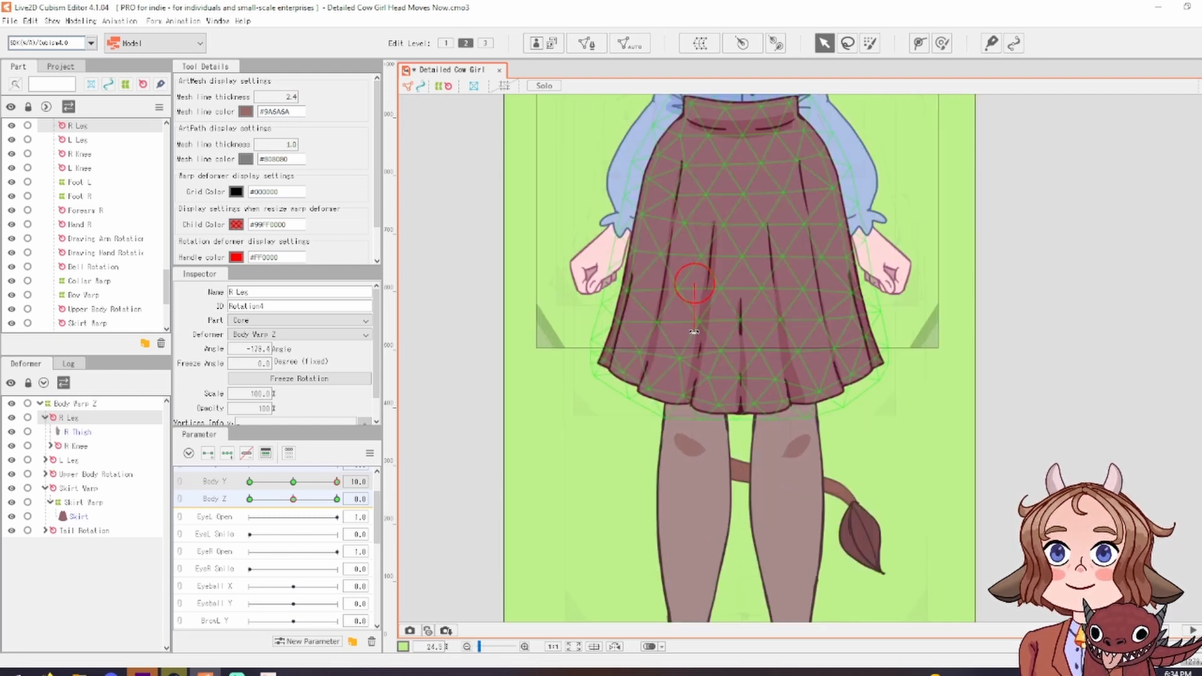
pyautogui.scroll(-3, 696, 335)
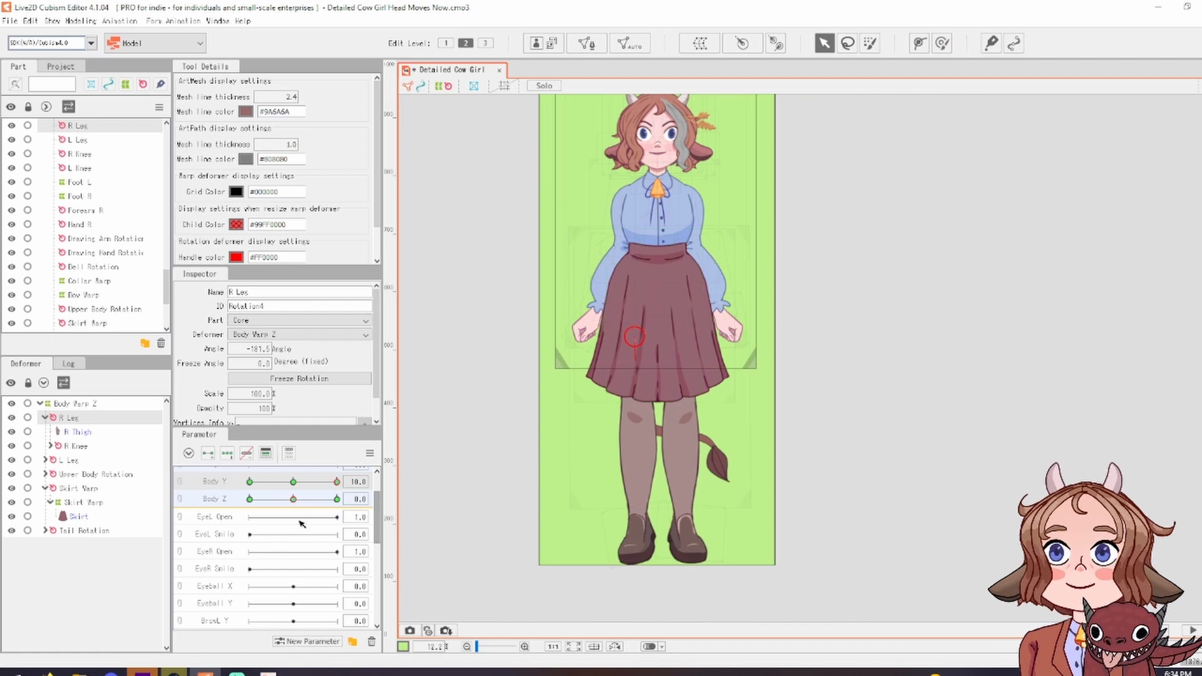
pyautogui.moveTo(337, 481); pyautogui.dragTo(373, 482)
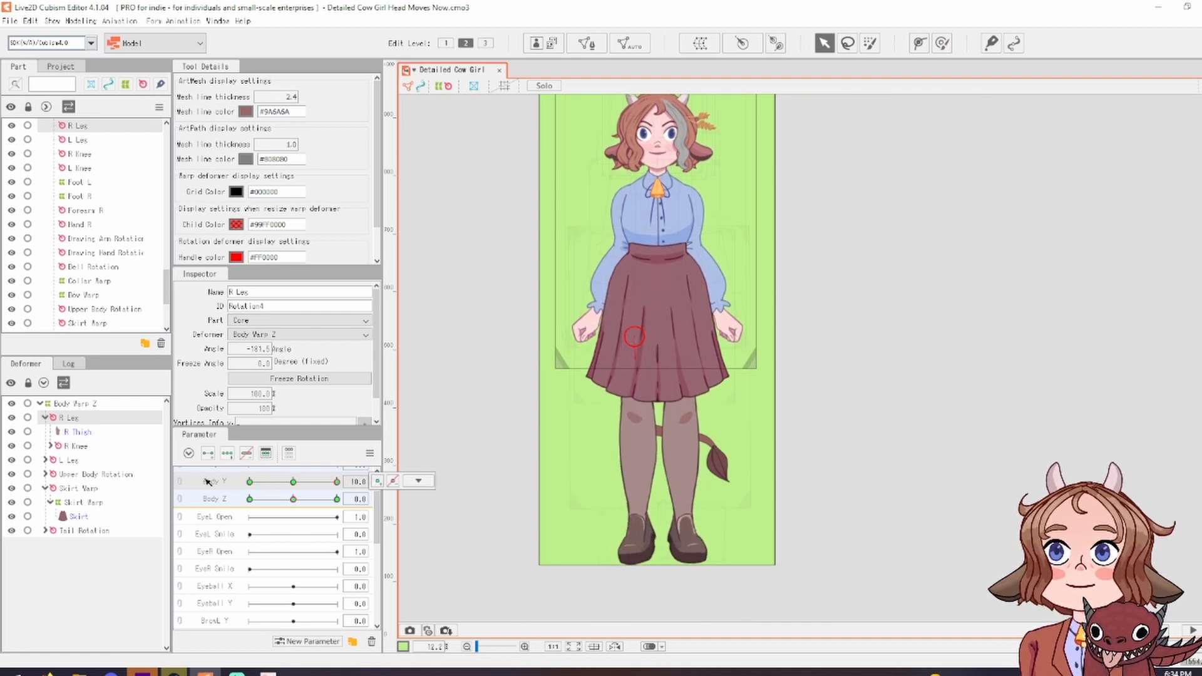
# Rotate the L Leg deformer to about 180.6 degrees at Body Y 10 and check the Body Y movement
pyautogui.click(73, 461)
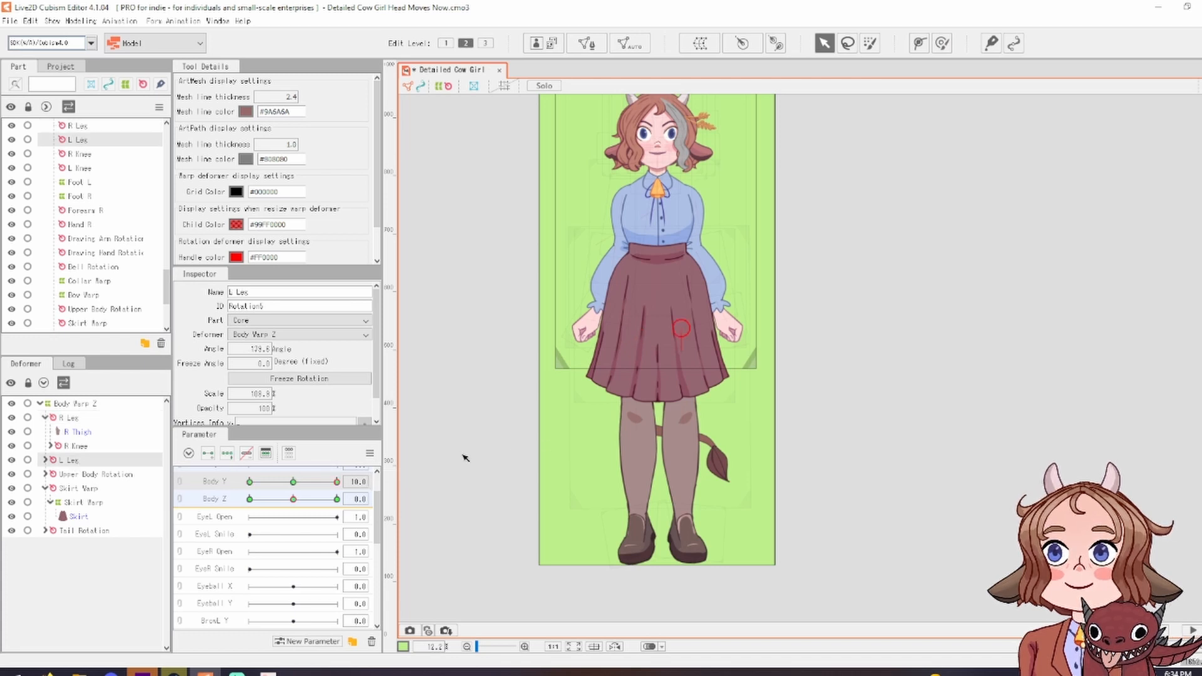
pyautogui.scroll(2, 658, 364)
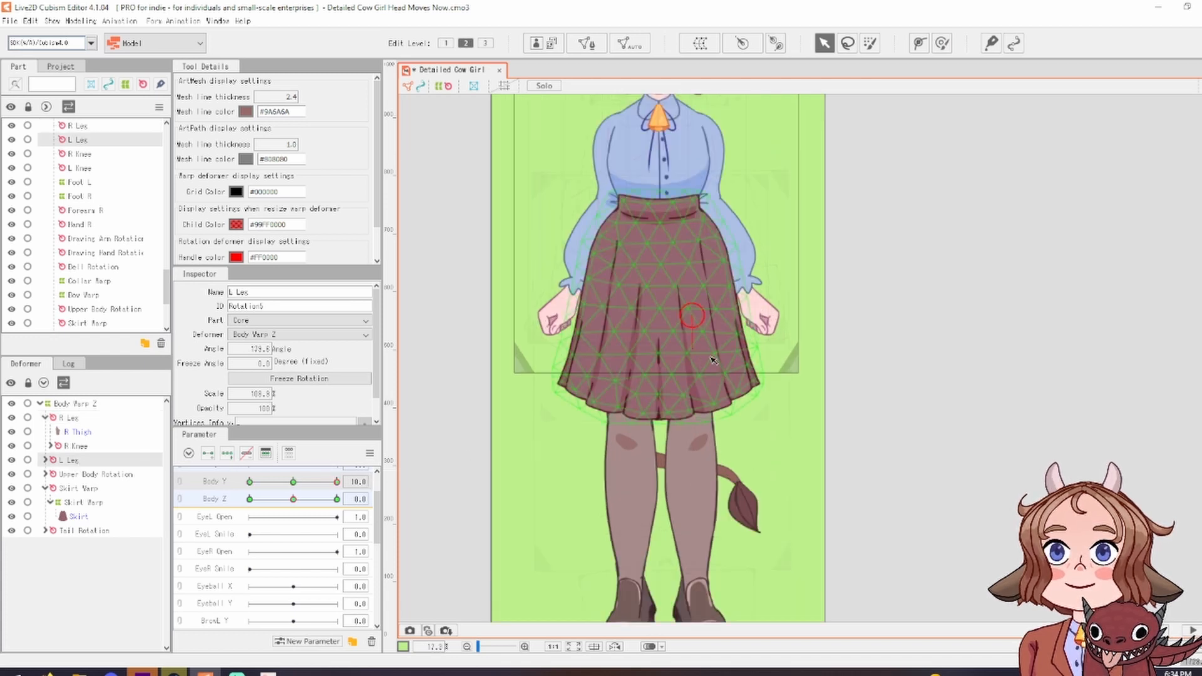
pyautogui.moveTo(694, 354); pyautogui.dragTo(694, 353)
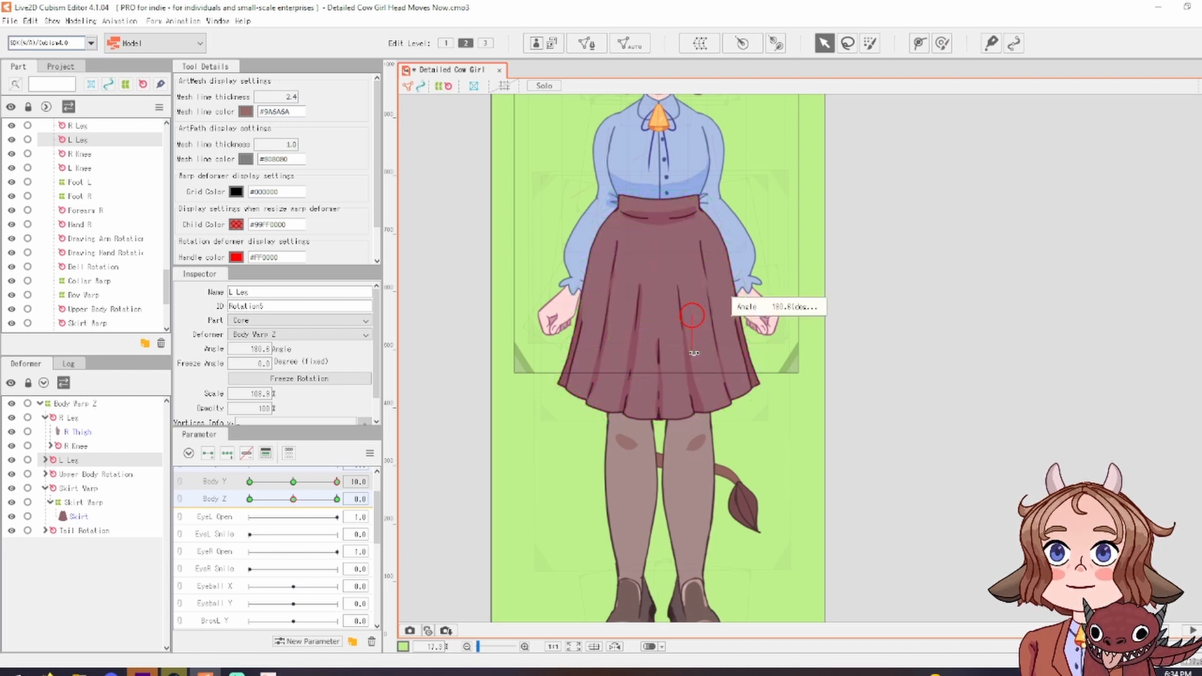
pyautogui.scroll(-4, 770, 374)
pyautogui.moveTo(292, 482); pyautogui.dragTo(379, 481)
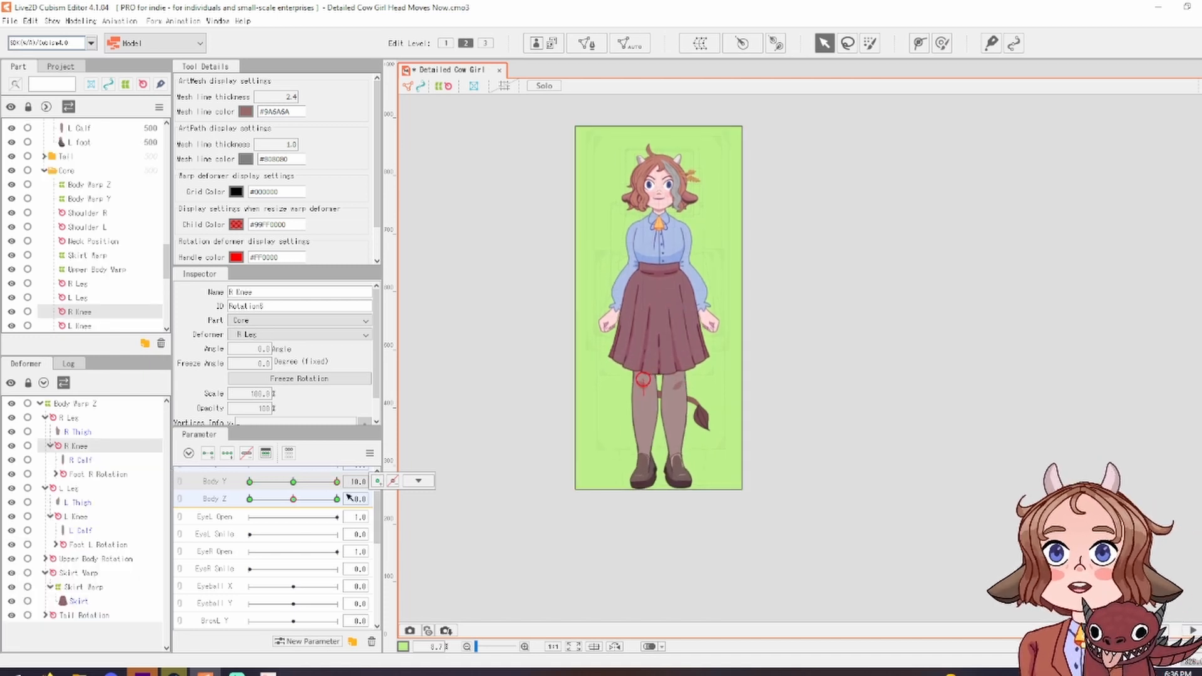
# Bring Body Y back to about 0, select the Upper Body Warp and add three keys for it on Body X
pyautogui.moveTo(313, 495); pyautogui.dragTo(301, 524)
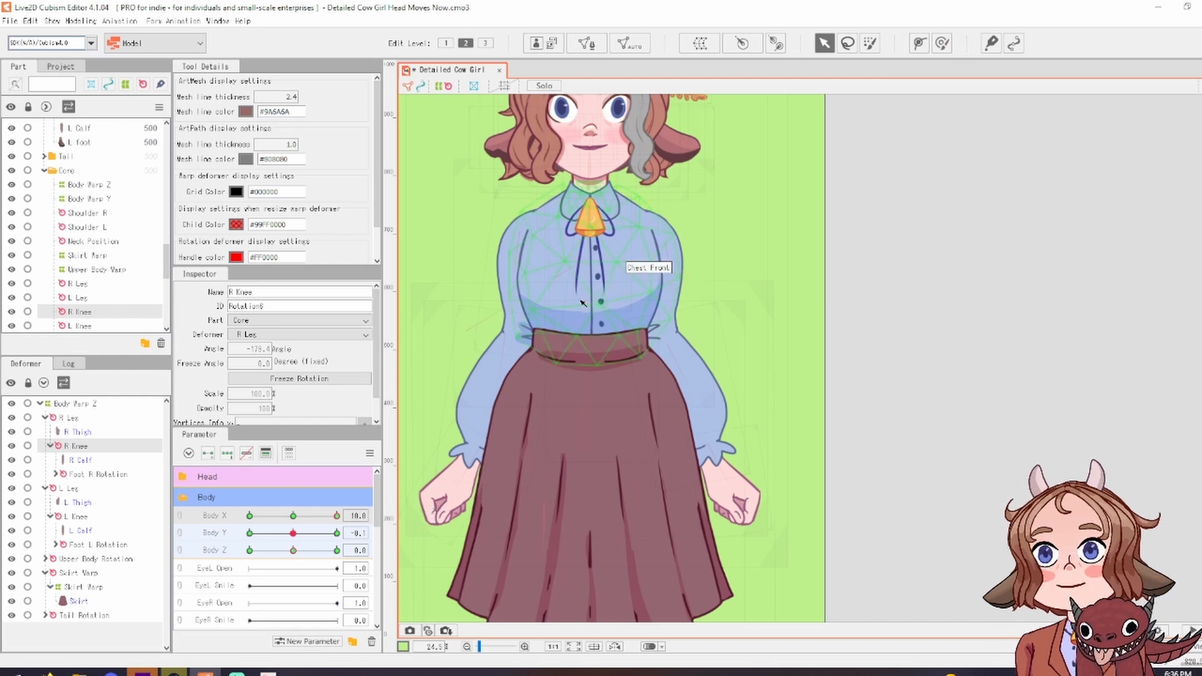
pyautogui.click(638, 268)
pyautogui.click(102, 618)
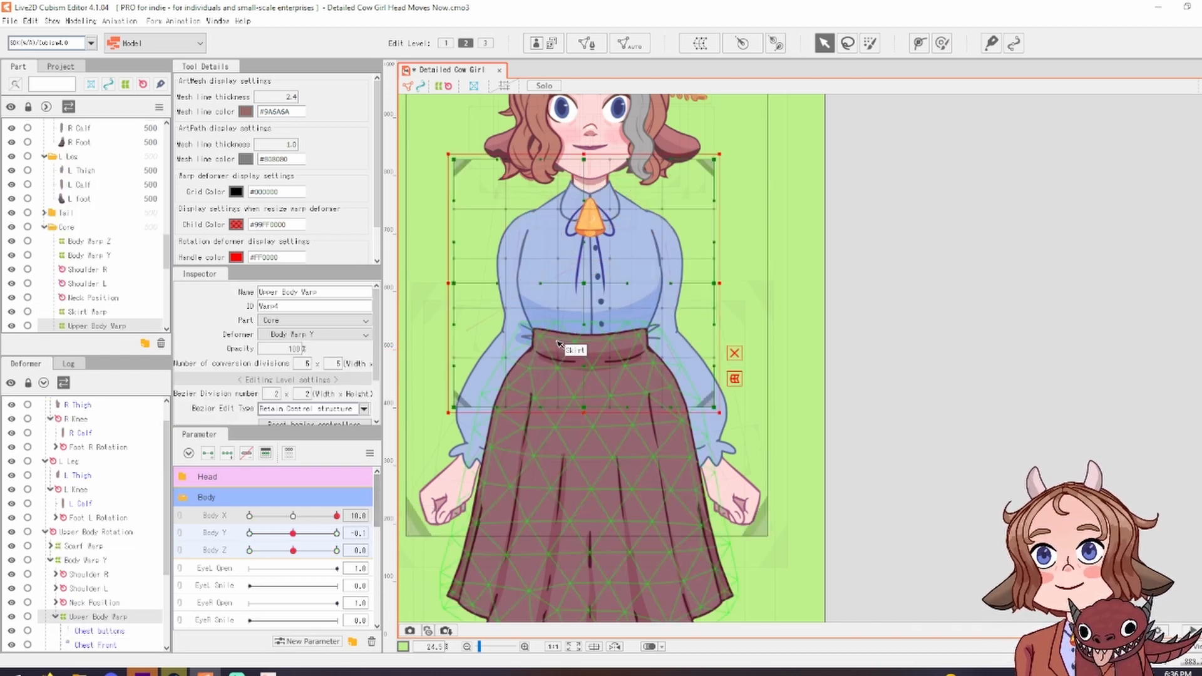
pyautogui.scroll(2, 556, 352)
pyautogui.scroll(-4, 586, 295)
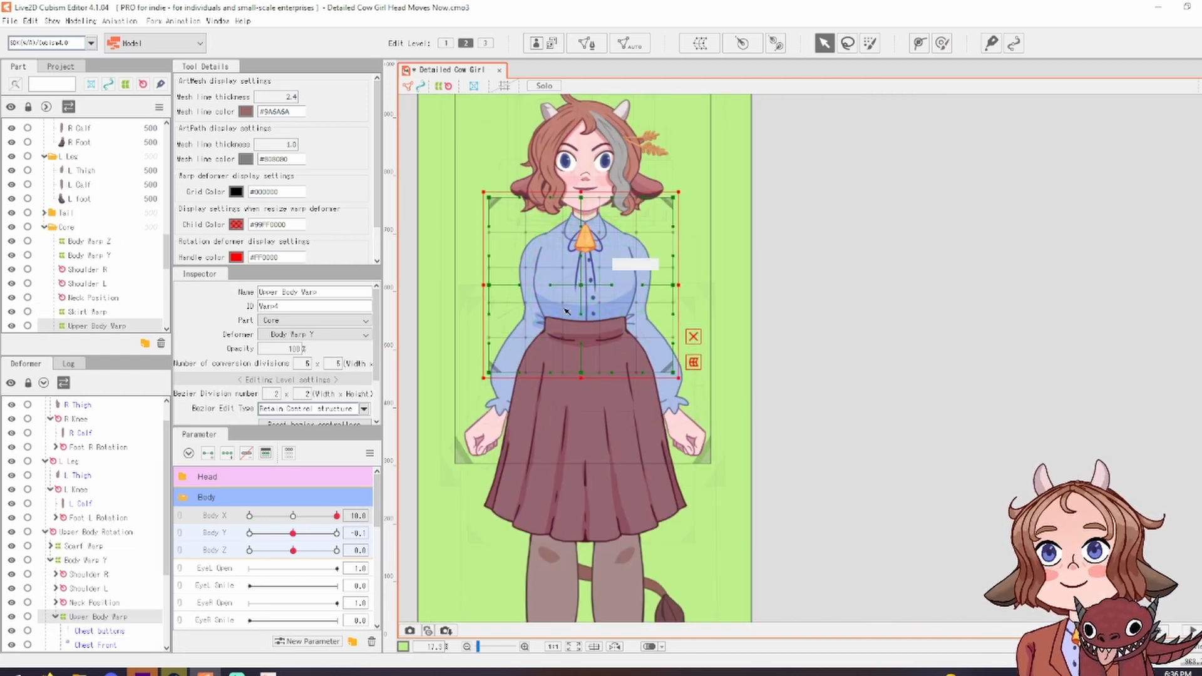
pyautogui.scroll(2, 567, 311)
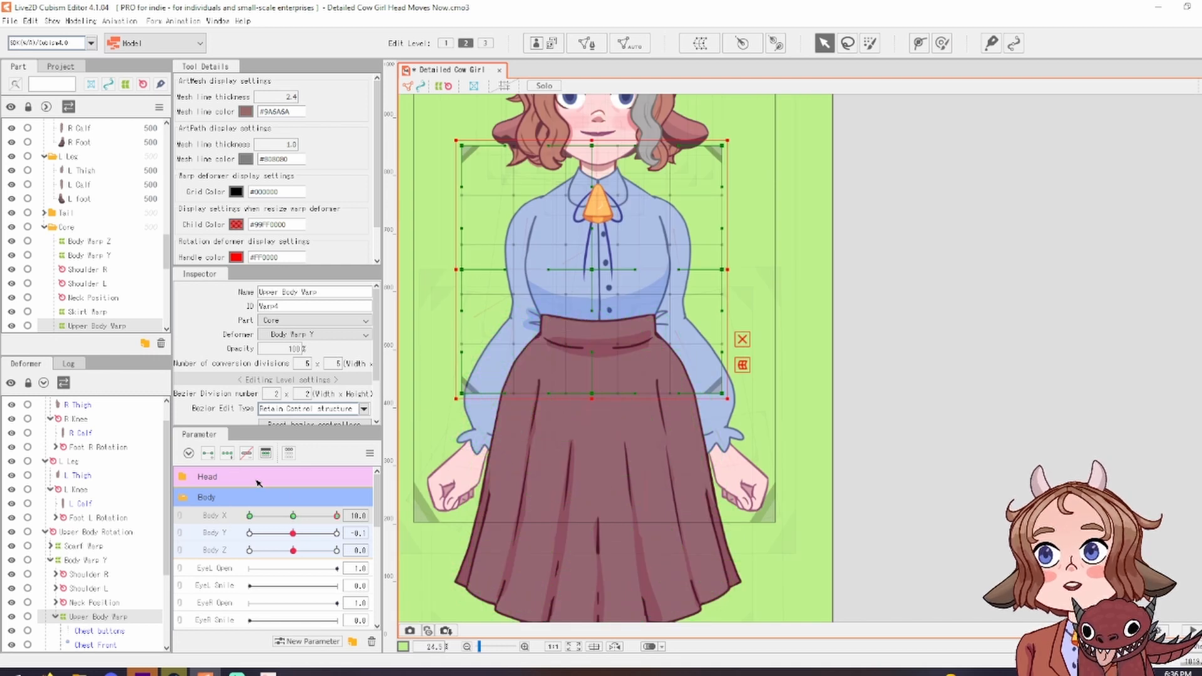
# At Body X 10, adjust the Upper Body Warp's central control handles to shift the chest toward the figure's left side
pyautogui.moveTo(292, 517); pyautogui.dragTo(337, 517)
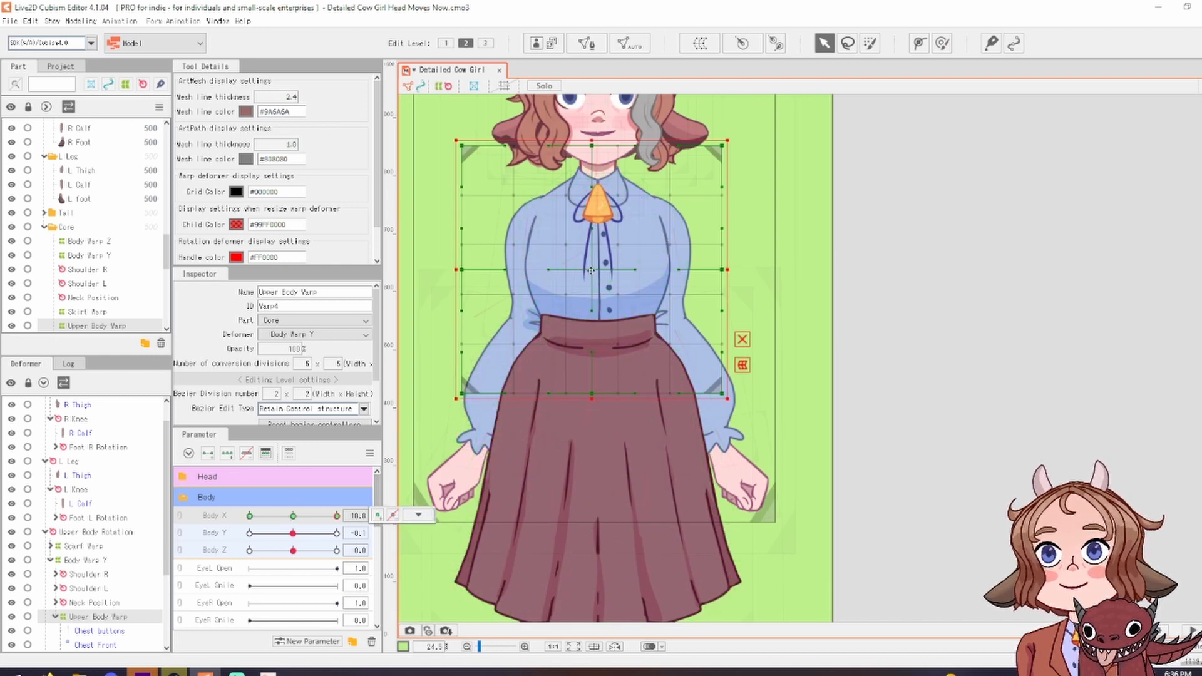
pyautogui.moveTo(637, 270); pyautogui.dragTo(670, 270)
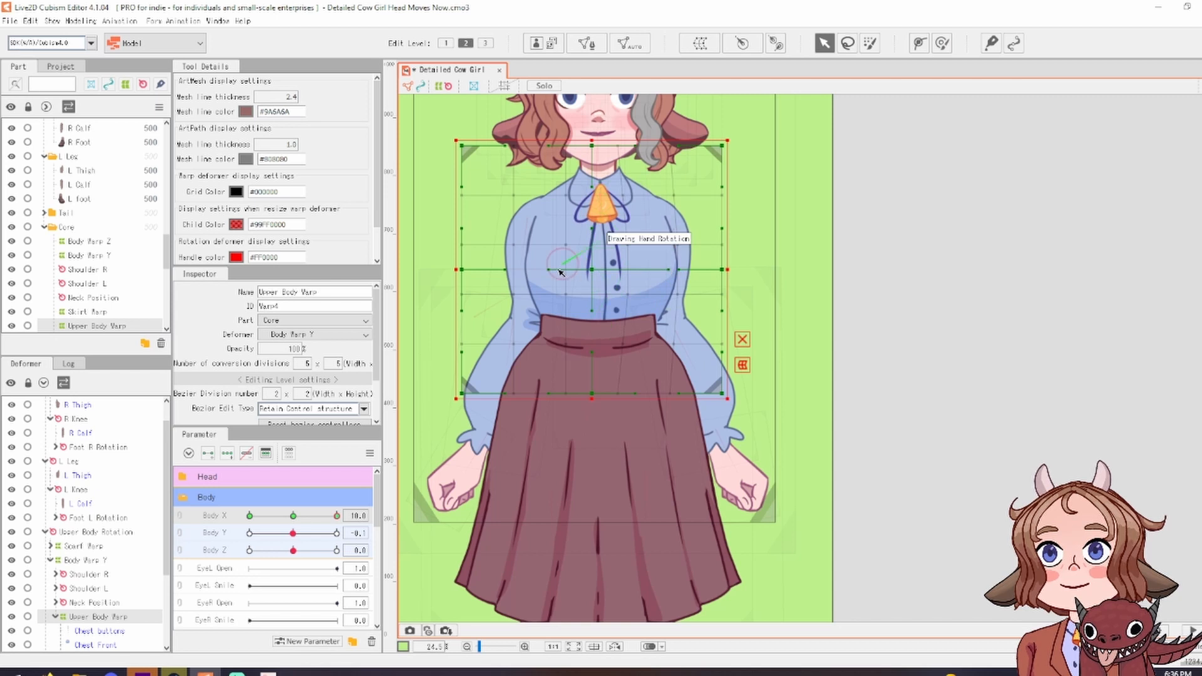
pyautogui.moveTo(549, 269); pyautogui.dragTo(579, 273)
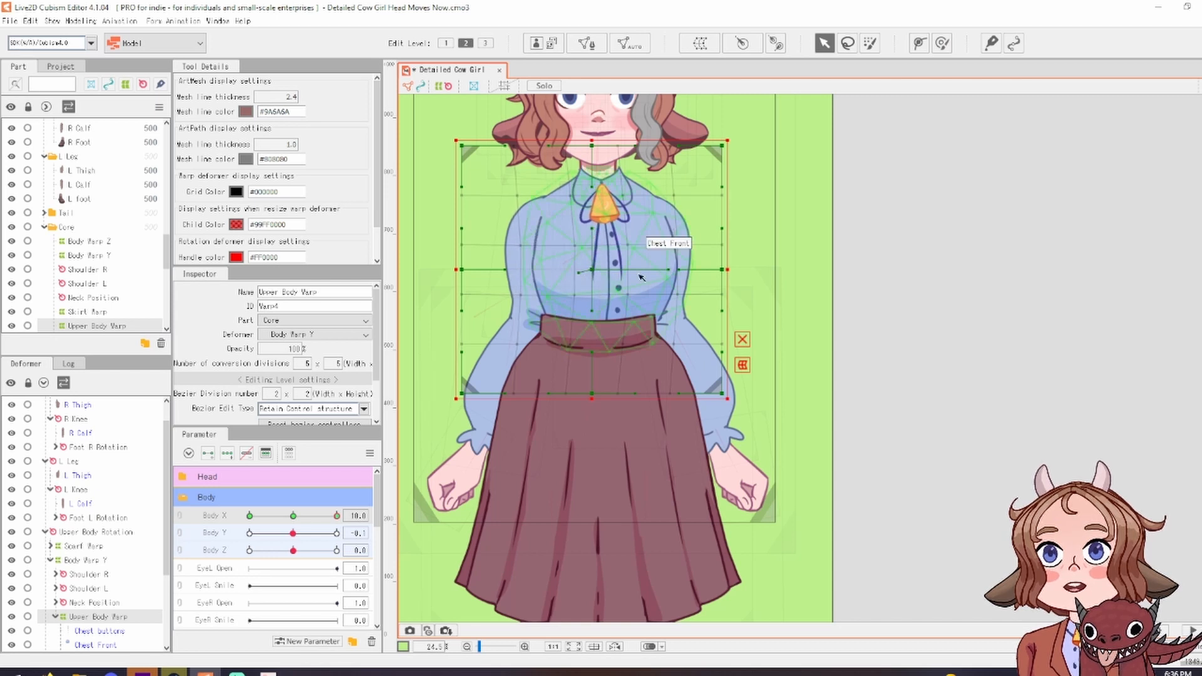
pyautogui.moveTo(670, 271); pyautogui.dragTo(645, 270)
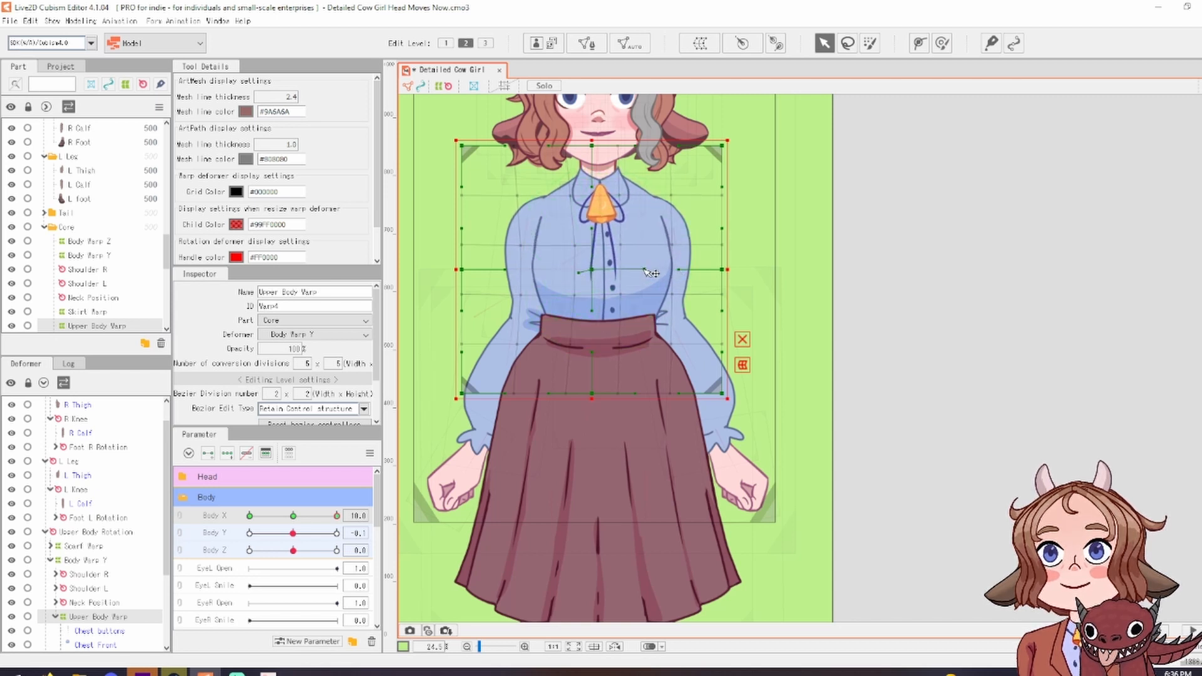
pyautogui.scroll(1, 664, 338)
pyautogui.scroll(-2, 648, 338)
# Mirror the Upper Body Warp's Body X 10 form onto the -10 key and check the movement across Body X
pyautogui.click(249, 516)
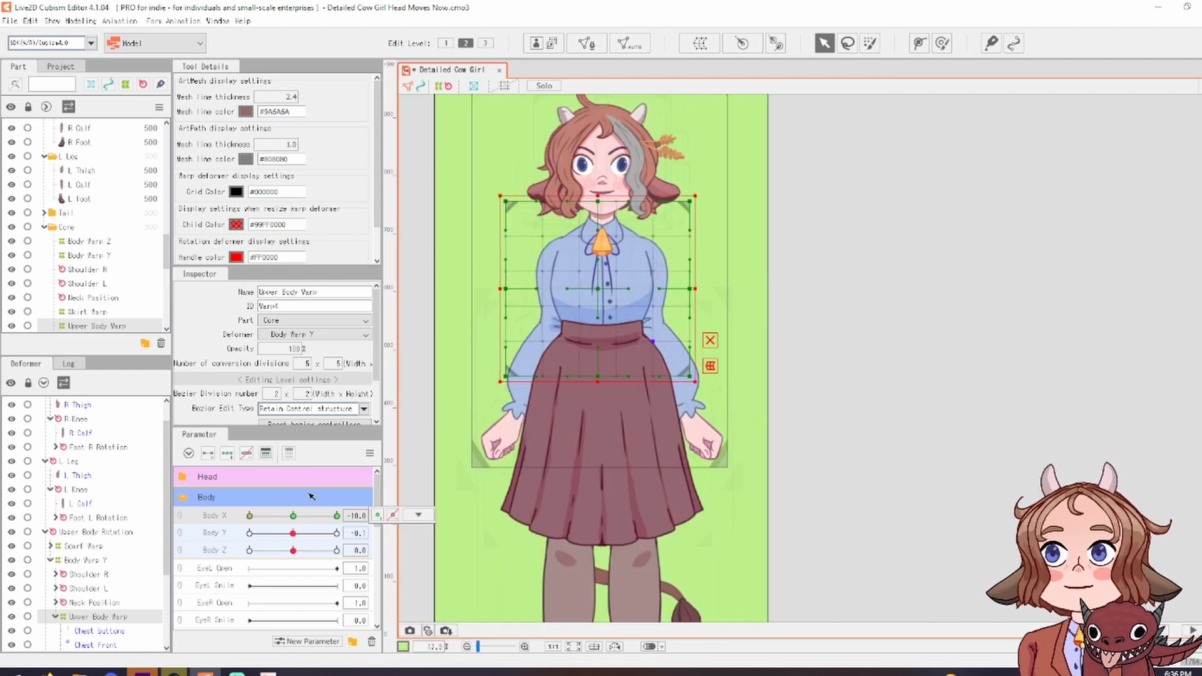
pyautogui.click(336, 516)
pyautogui.click(418, 515)
pyautogui.click(446, 548)
pyautogui.click(591, 462)
pyautogui.moveTo(336, 516); pyautogui.dragTo(375, 536)
pyautogui.scroll(2, 725, 341)
pyautogui.scroll(-1, 720, 360)
pyautogui.moveTo(293, 534); pyautogui.dragTo(376, 504)
pyautogui.scroll(-3, 76, 556)
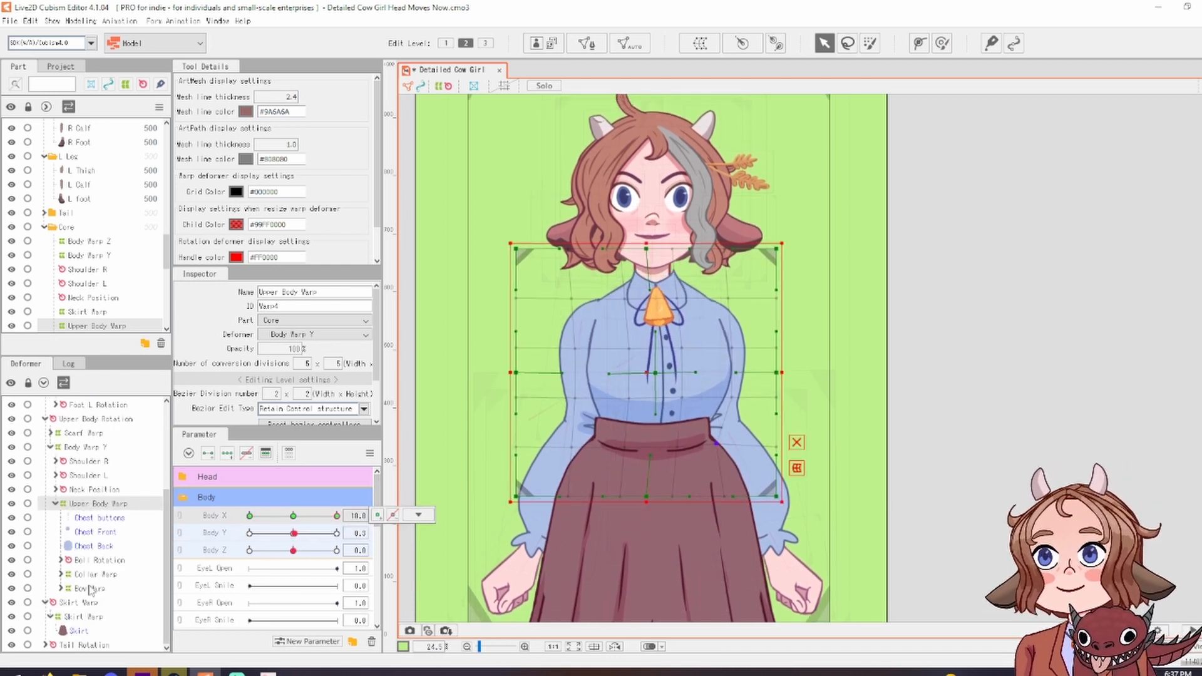
# Add three Body X keys to the Shoulder L deformer and nudge it slightly toward the chest at Body X 10
pyautogui.scroll(2, 91, 590)
pyautogui.click(87, 527)
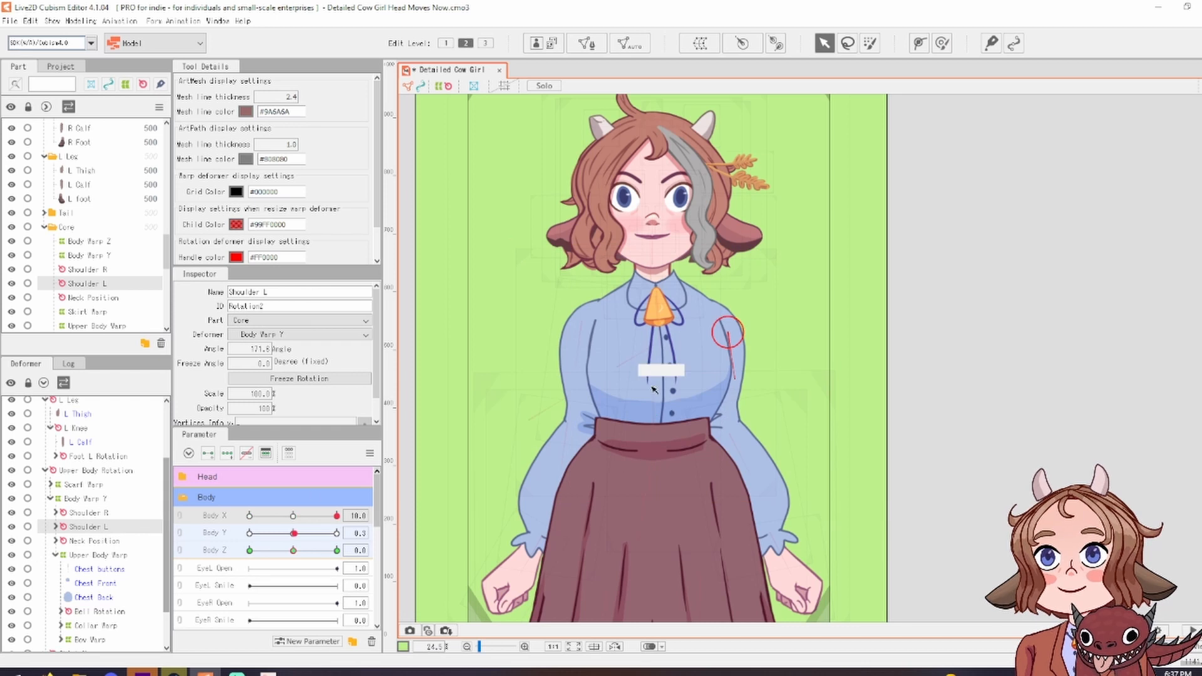
pyautogui.scroll(2, 730, 342)
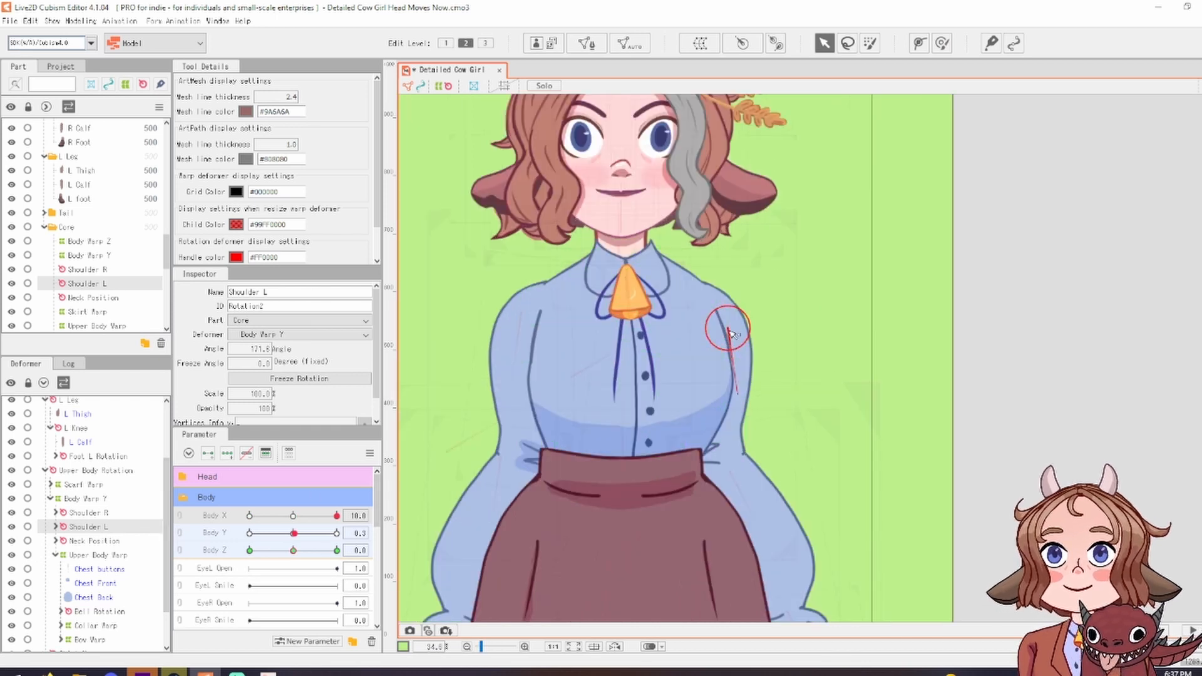
pyautogui.moveTo(732, 333); pyautogui.dragTo(738, 334)
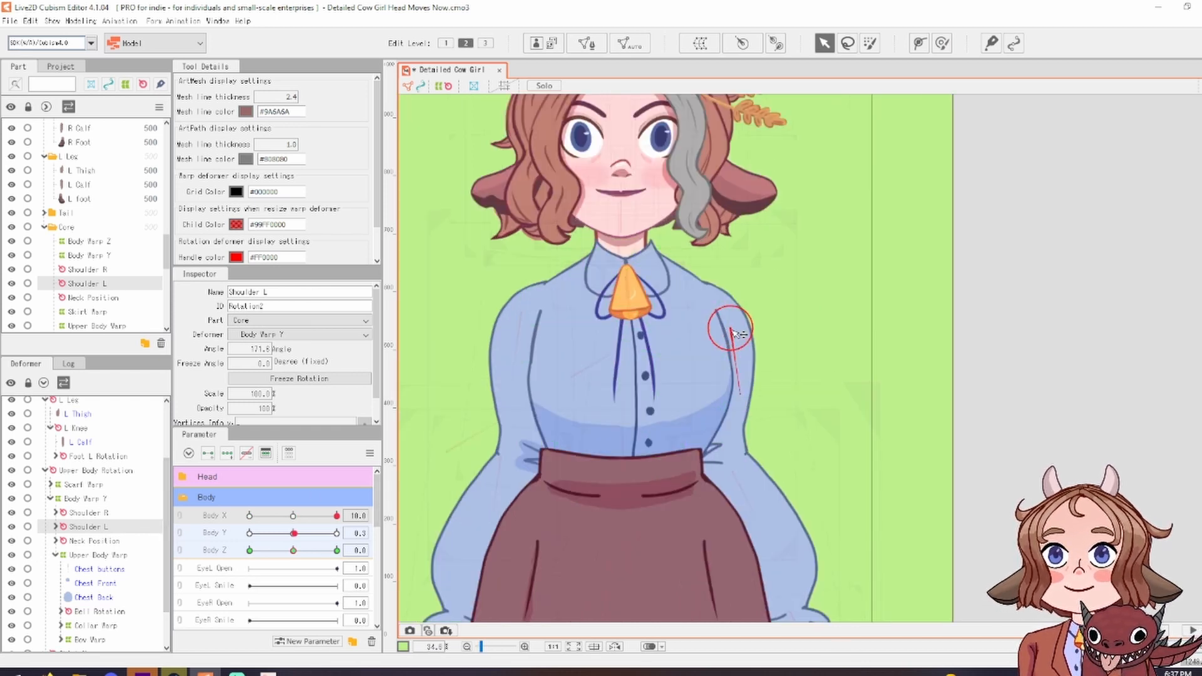
pyautogui.click(229, 462)
pyautogui.moveTo(269, 517); pyautogui.dragTo(351, 516)
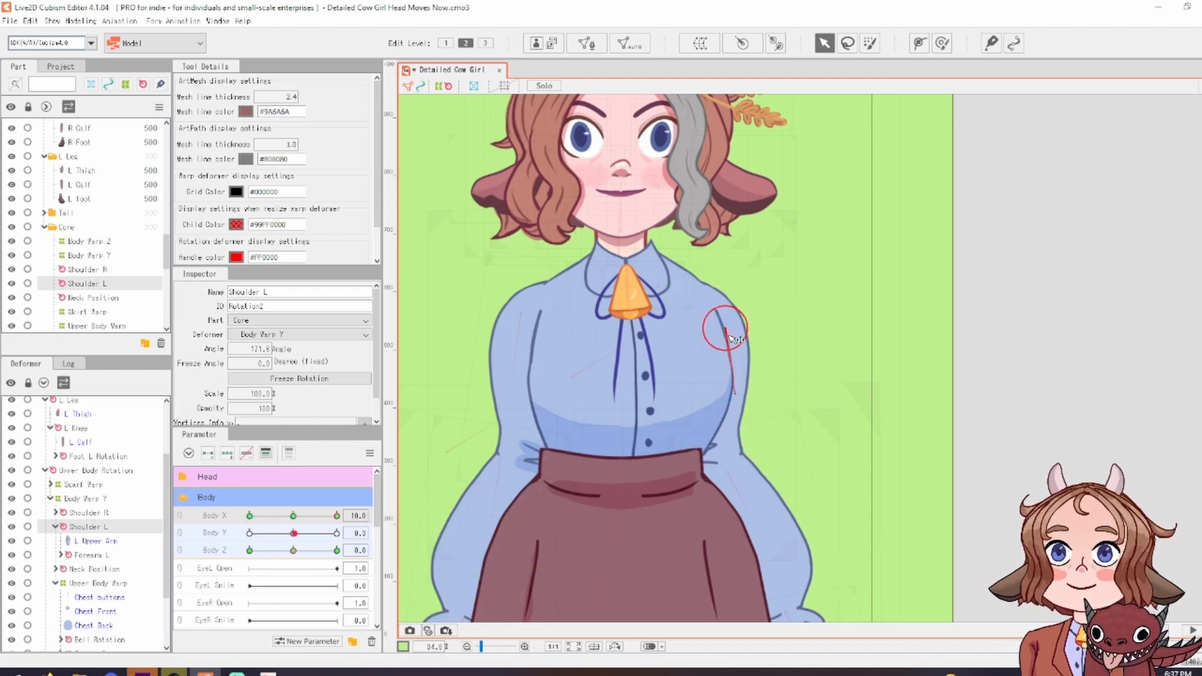
pyautogui.scroll(-3, 731, 336)
pyautogui.scroll(3, 546, 453)
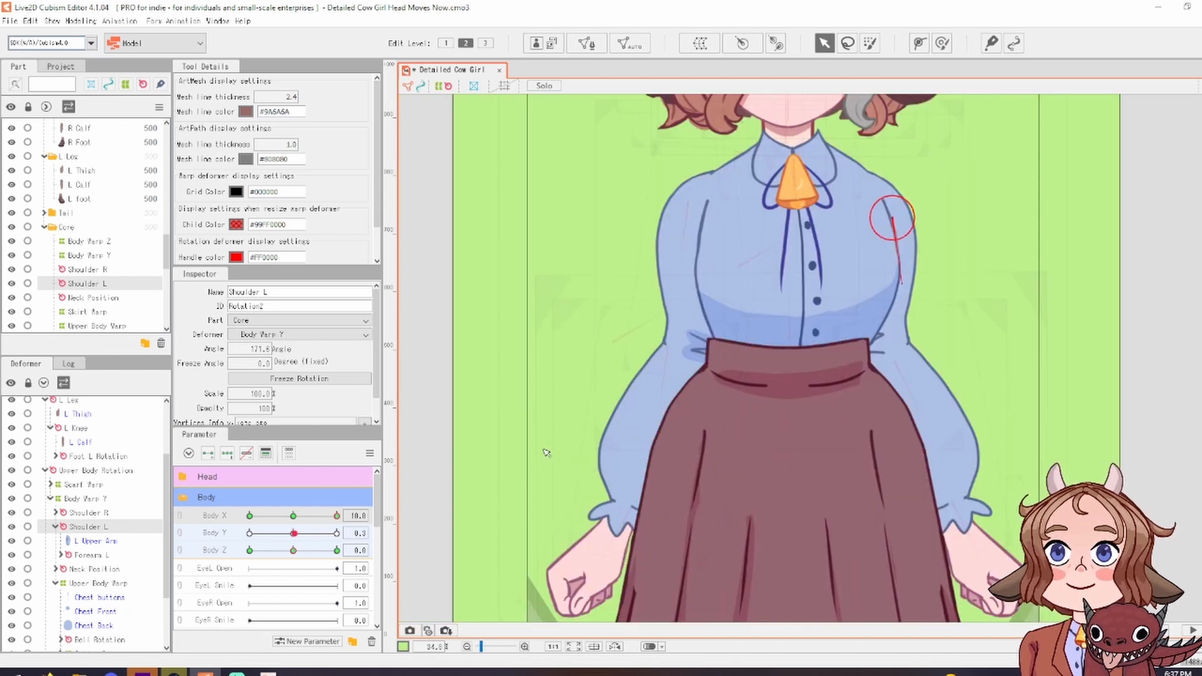
# Shift the keyed Shoulder R deformer slightly toward the chest at Body X 10 and bring Body X to -10
pyautogui.click(94, 513)
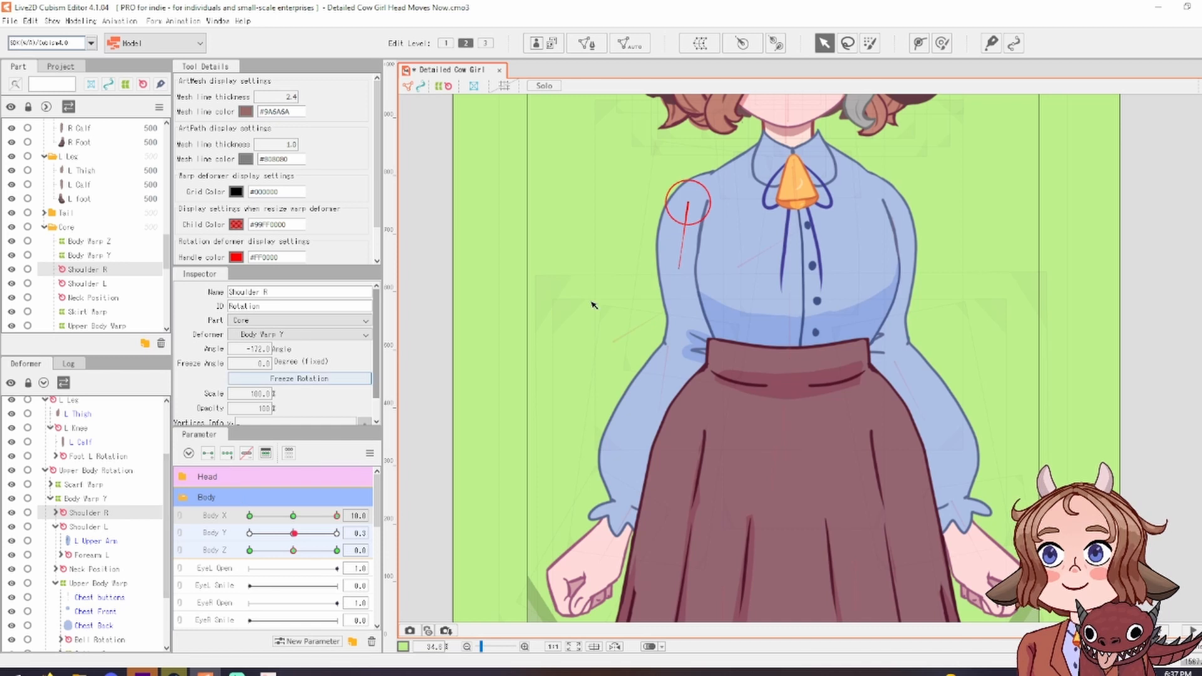
pyautogui.moveTo(694, 208); pyautogui.dragTo(705, 206)
pyautogui.scroll(-5, 696, 207)
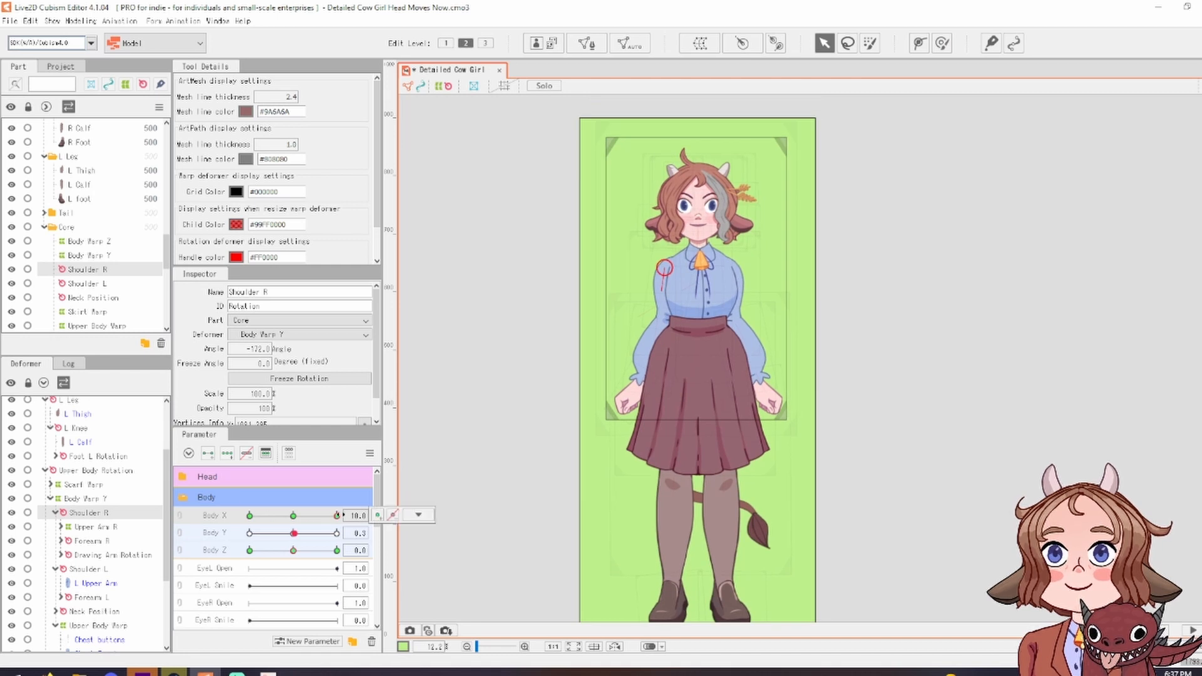
pyautogui.moveTo(338, 515); pyautogui.dragTo(201, 509)
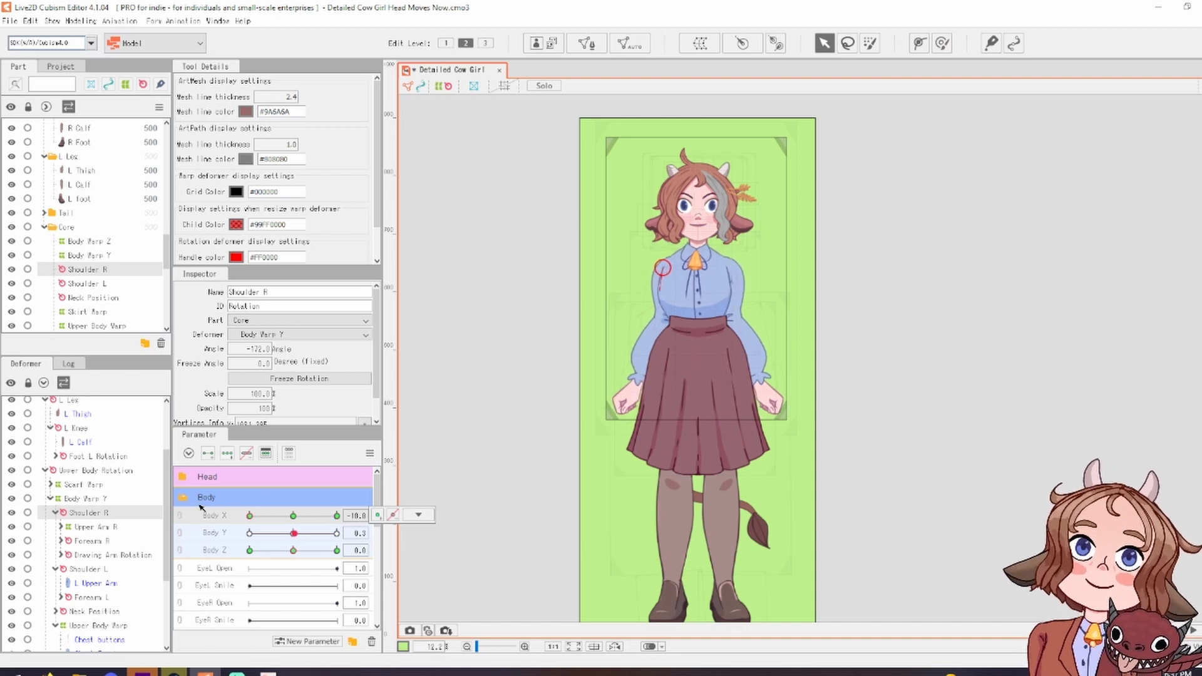
# At Body X -10, select the Upper Body Warp and adjust its grid beside the waist on the figure's right side
pyautogui.scroll(2, 730, 360)
pyautogui.click(484, 369)
pyautogui.scroll(1, 498, 361)
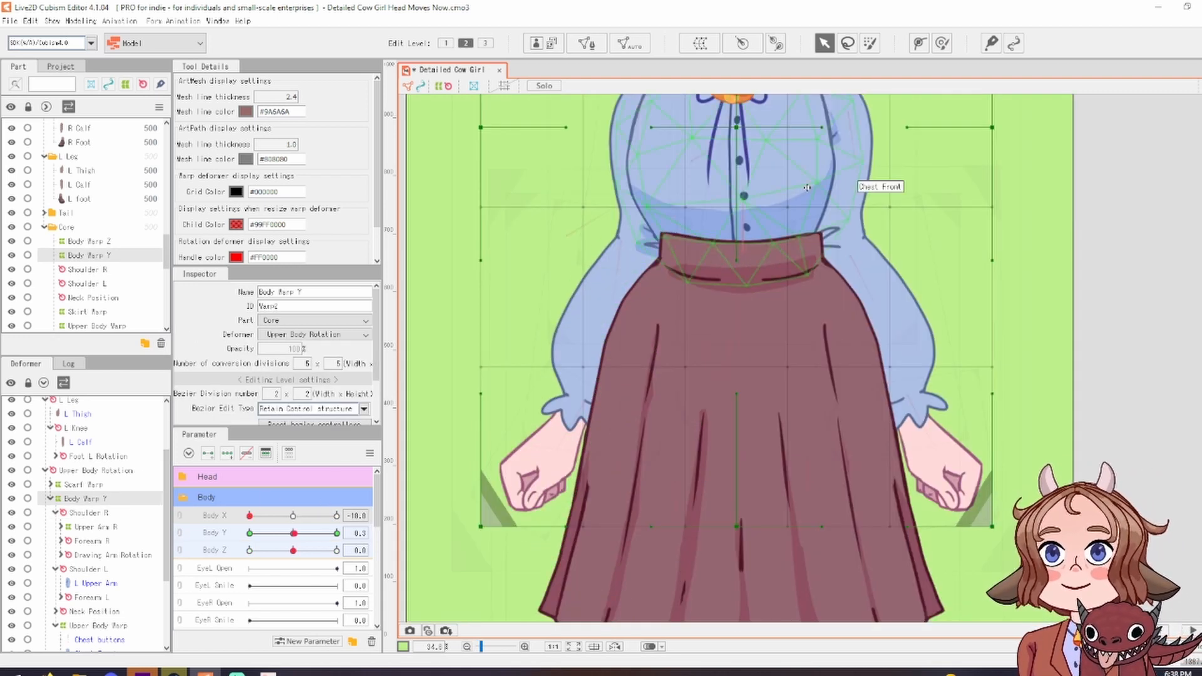
pyautogui.click(554, 339)
pyautogui.scroll(1, 596, 393)
pyautogui.moveTo(690, 302); pyautogui.dragTo(667, 371)
pyautogui.scroll(-2, 744, 298)
pyautogui.scroll(2, 773, 320)
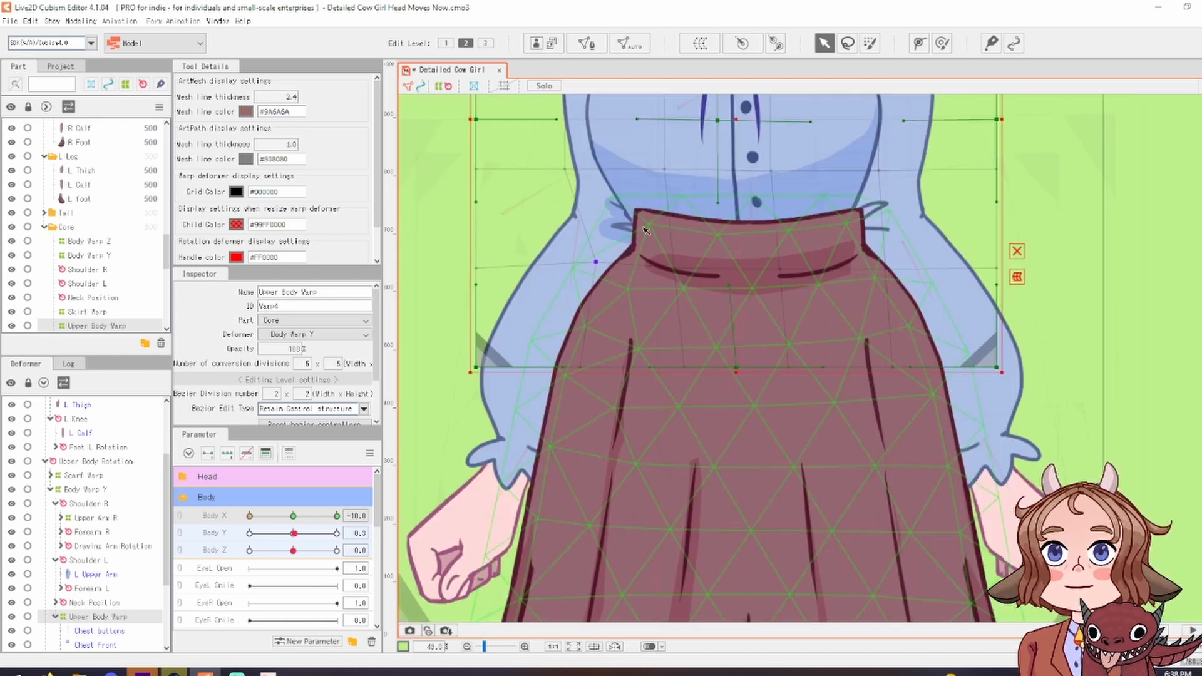
pyautogui.click(675, 276)
# Fine-tune the Upper Body Warp's waist point at Body X -10 and check its movement along Body X
pyautogui.moveTo(249, 515)
pyautogui.mouseDown()
pyautogui.moveTo(339, 515)
pyautogui.moveTo(249, 515)
pyautogui.mouseUp()
pyautogui.click(493, 355)
pyautogui.moveTo(573, 268); pyautogui.dragTo(604, 242)
pyautogui.scroll(-3, 607, 257)
pyautogui.scroll(2, 679, 320)
pyautogui.moveTo(726, 216); pyautogui.dragTo(706, 290)
pyautogui.scroll(-1, 563, 316)
pyautogui.moveTo(249, 515)
pyautogui.mouseDown()
pyautogui.moveTo(357, 532)
pyautogui.moveTo(249, 516)
pyautogui.mouseUp()
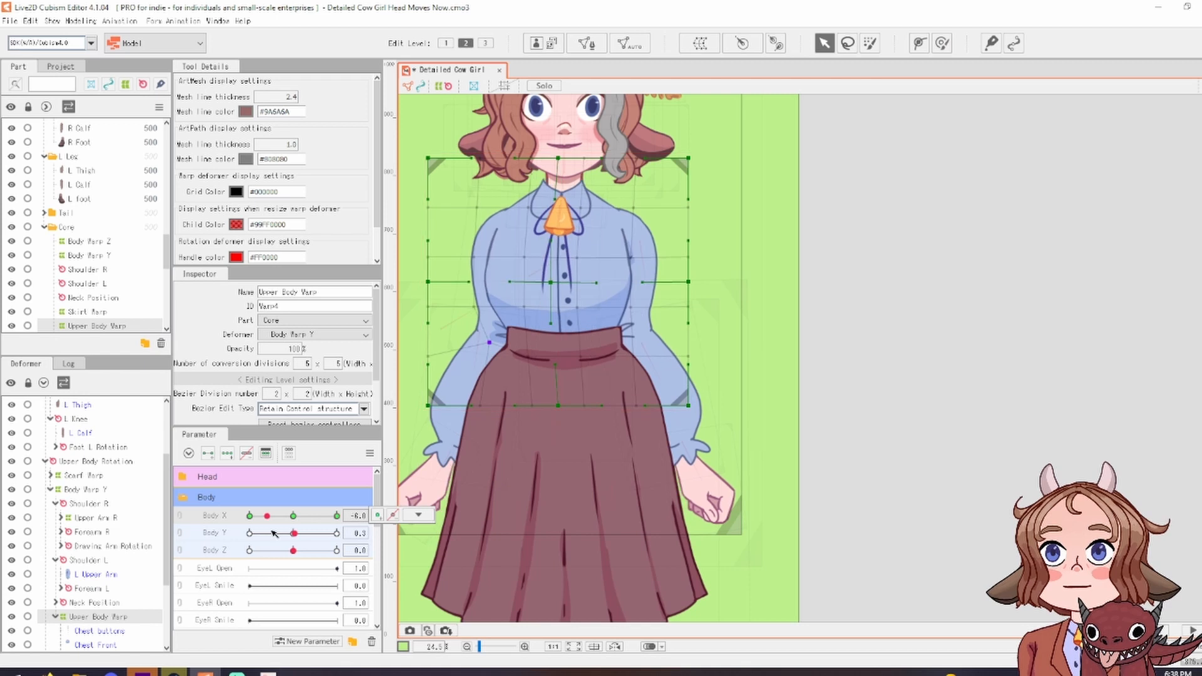
# At Body X -10, shift the Shoulder L and Shoulder R deformers slightly toward the figure's right side and check the Body X movement
pyautogui.click(98, 560)
pyautogui.moveTo(640, 246); pyautogui.dragTo(637, 244)
pyautogui.click(99, 504)
pyautogui.moveTo(497, 235); pyautogui.dragTo(492, 235)
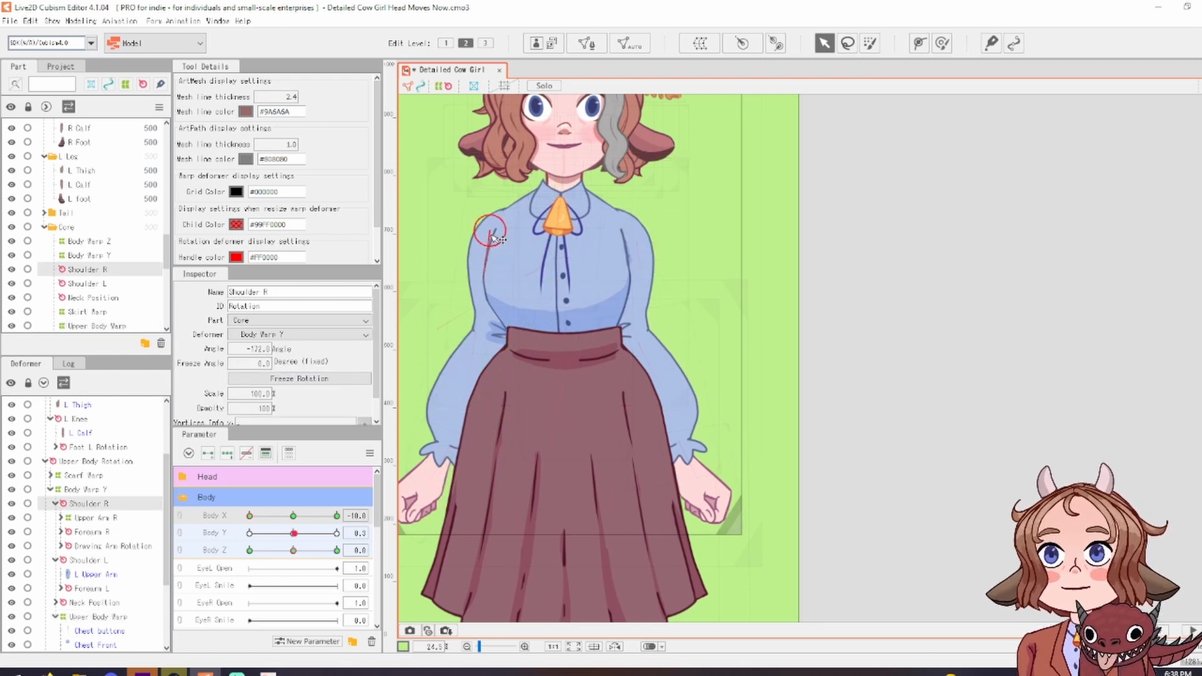
pyautogui.moveTo(249, 515); pyautogui.dragTo(360, 522)
pyautogui.scroll(-2, 1138, 443)
pyautogui.scroll(1, 1123, 394)
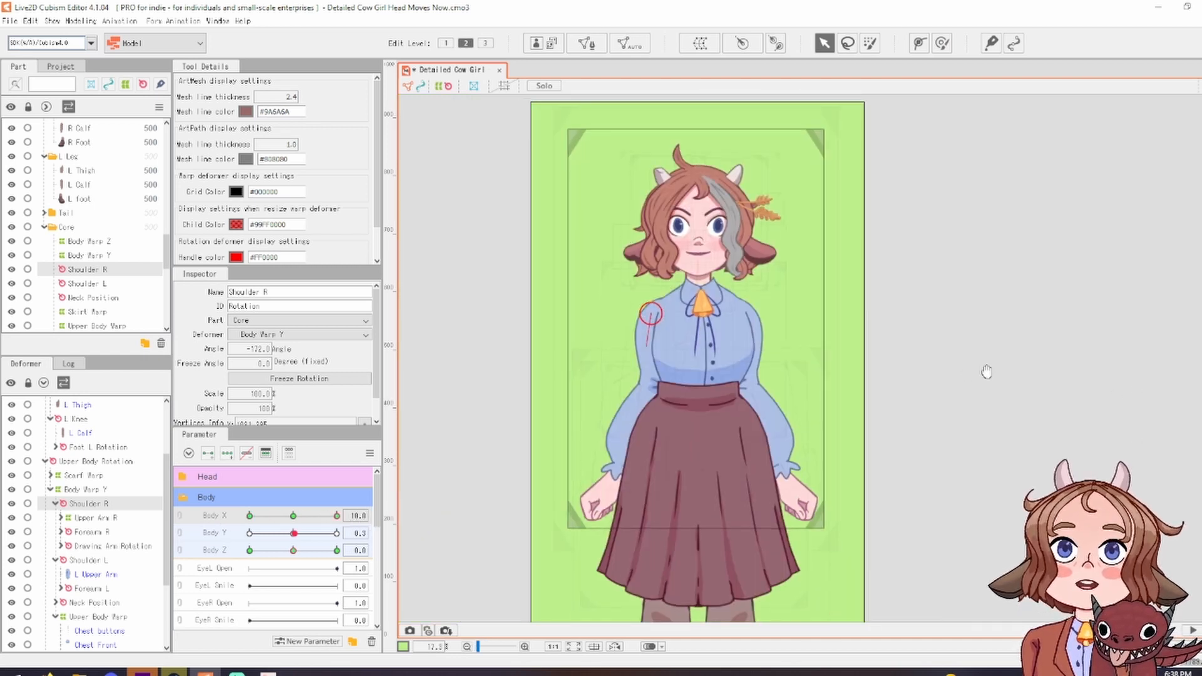
pyautogui.moveTo(338, 516); pyautogui.dragTo(293, 518)
pyautogui.scroll(2, 703, 423)
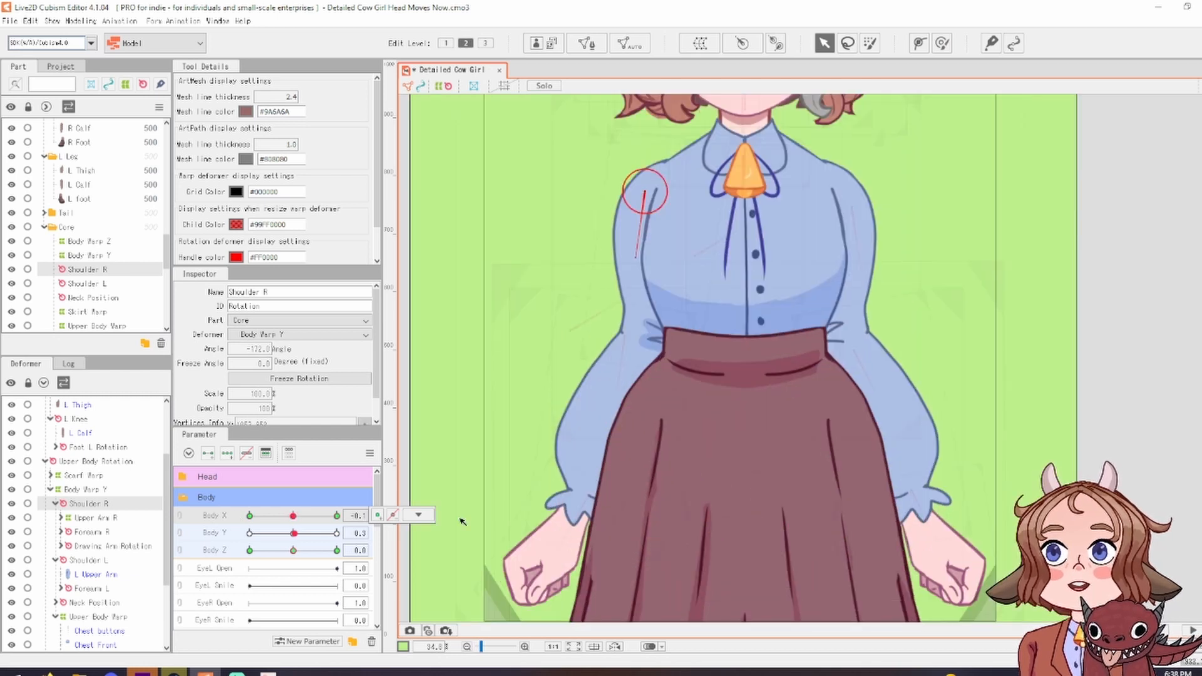
# At Body X -10 and Body Y 0, select the Skirt Warp and nudge its grid point beside the waist on the figure's left side inward
pyautogui.scroll(-1, 360, 517)
pyautogui.scroll(-1, 464, 491)
pyautogui.scroll(-1, 282, 545)
pyautogui.scroll(-3, 130, 610)
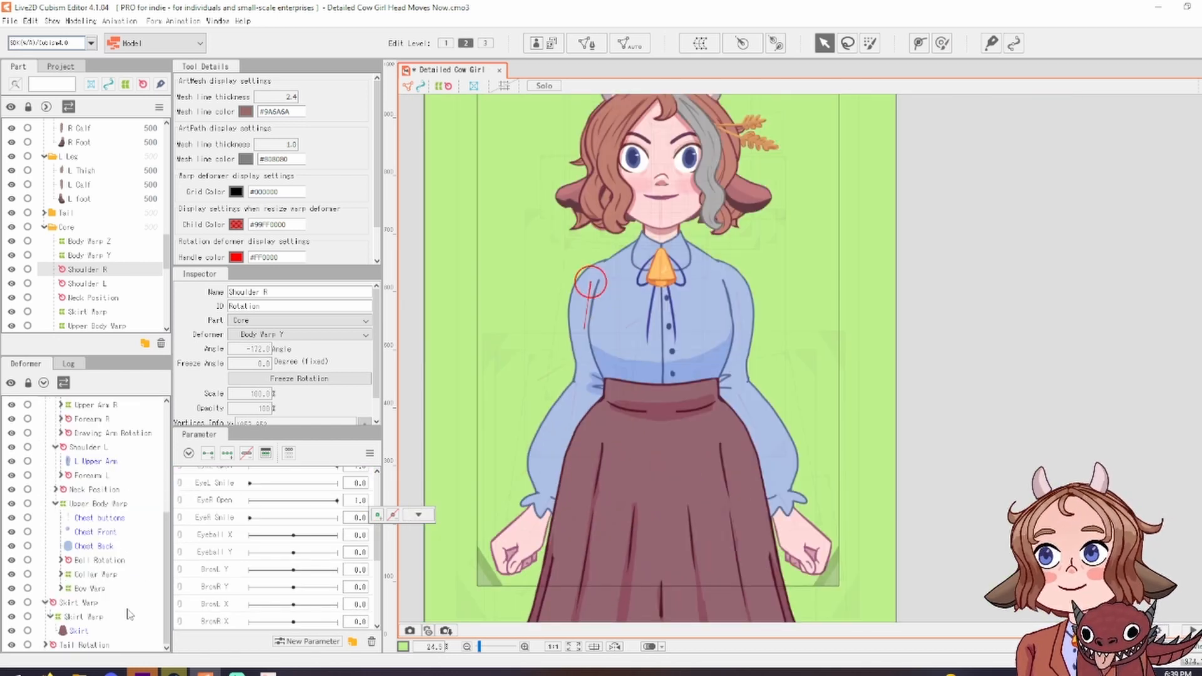
pyautogui.click(94, 617)
pyautogui.scroll(2, 487, 437)
pyautogui.scroll(2, 635, 466)
pyautogui.moveTo(293, 516); pyautogui.dragTo(243, 539)
pyautogui.click(293, 532)
pyautogui.scroll(-3, 537, 423)
pyautogui.scroll(2, 646, 513)
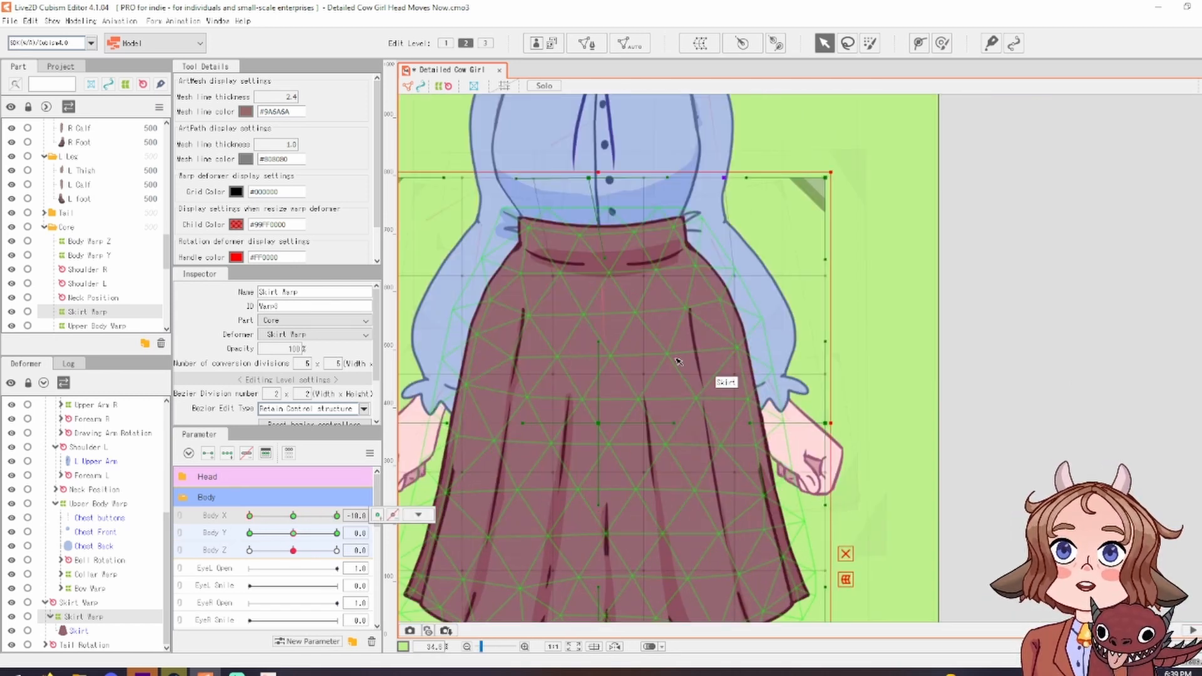
pyautogui.moveTo(735, 276); pyautogui.dragTo(728, 276)
pyautogui.moveTo(293, 533)
pyautogui.mouseDown()
pyautogui.moveTo(322, 537)
pyautogui.moveTo(292, 534)
pyautogui.mouseUp()
pyautogui.click(419, 514)
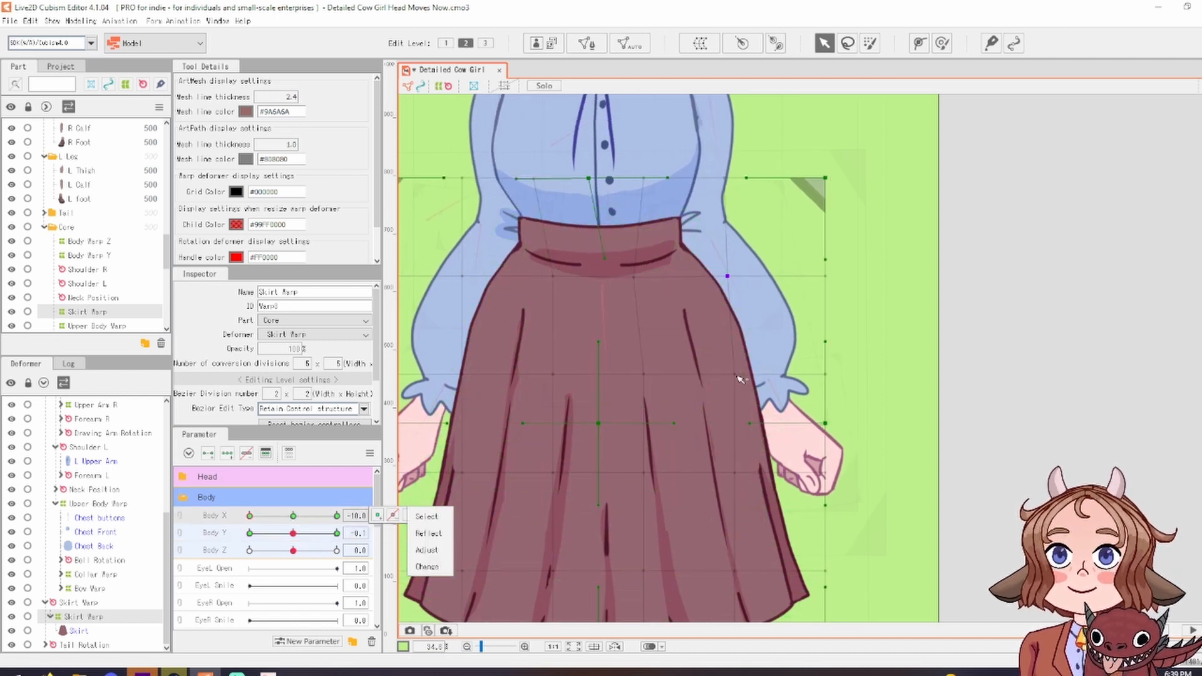
pyautogui.click(740, 377)
# Shift the Skirt Warp's center and hem points to follow the body at Body X 10 and -10, and compare both ends
pyautogui.scroll(-1, 750, 317)
pyautogui.click(941, 43)
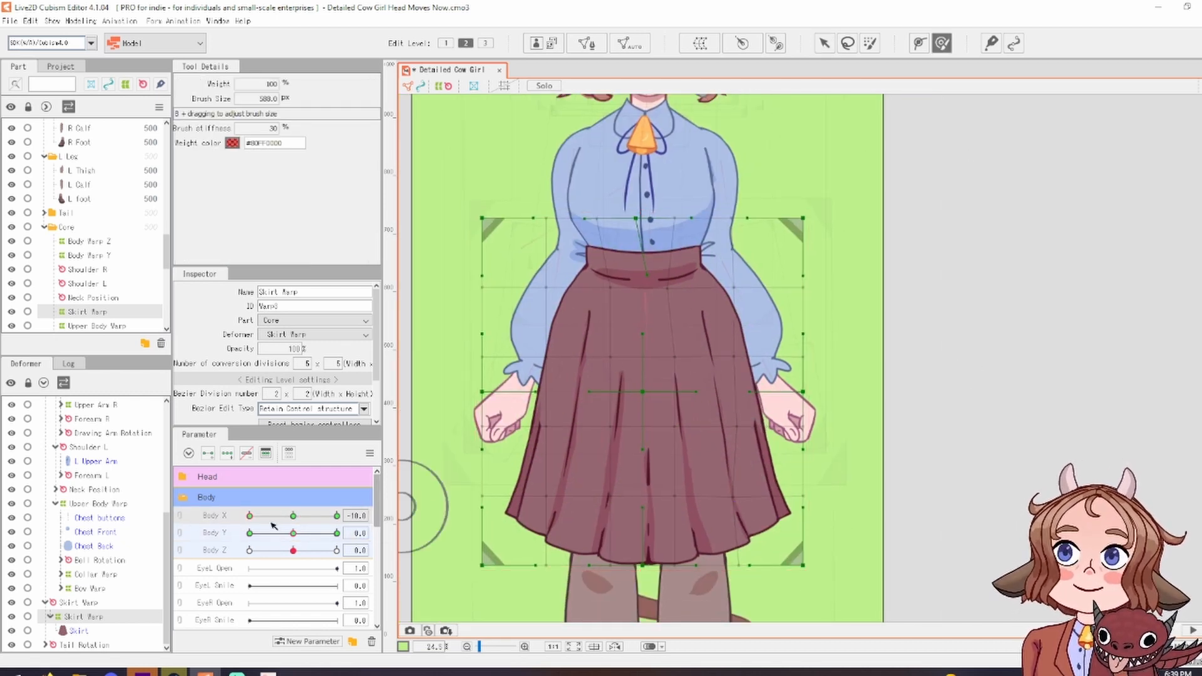
pyautogui.click(294, 516)
pyautogui.moveTo(293, 516)
pyautogui.mouseDown()
pyautogui.moveTo(263, 516)
pyautogui.moveTo(337, 516)
pyautogui.mouseUp()
pyautogui.click(825, 43)
pyautogui.scroll(1, 638, 411)
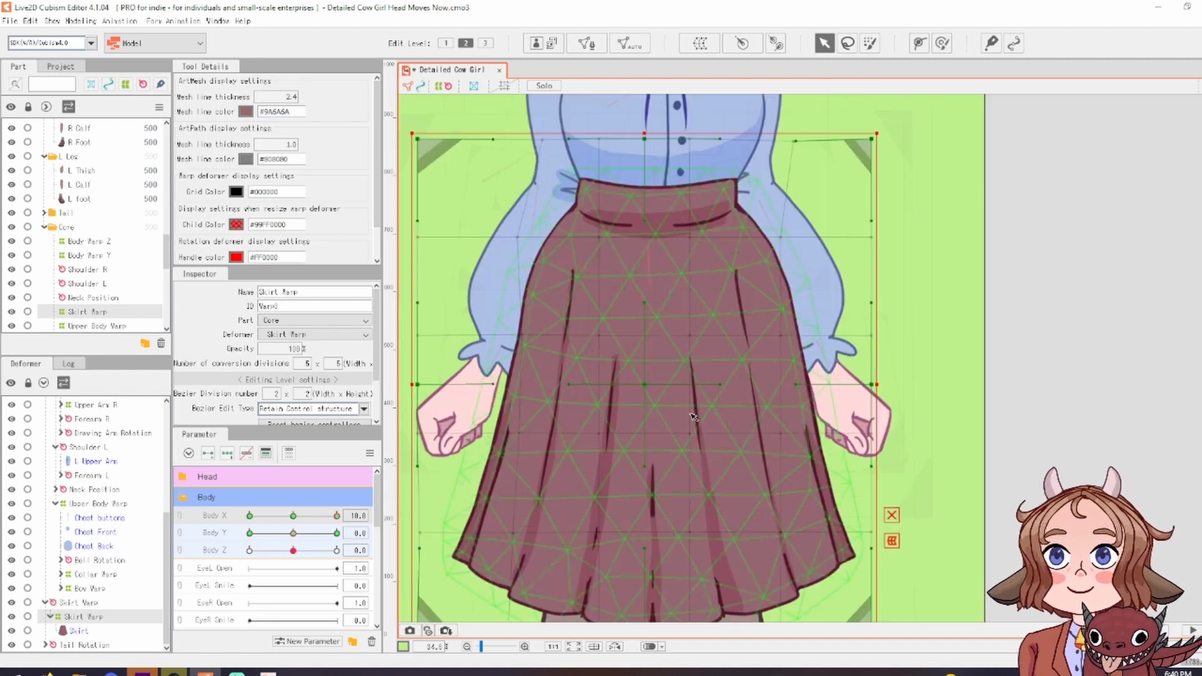
pyautogui.scroll(-1, 689, 419)
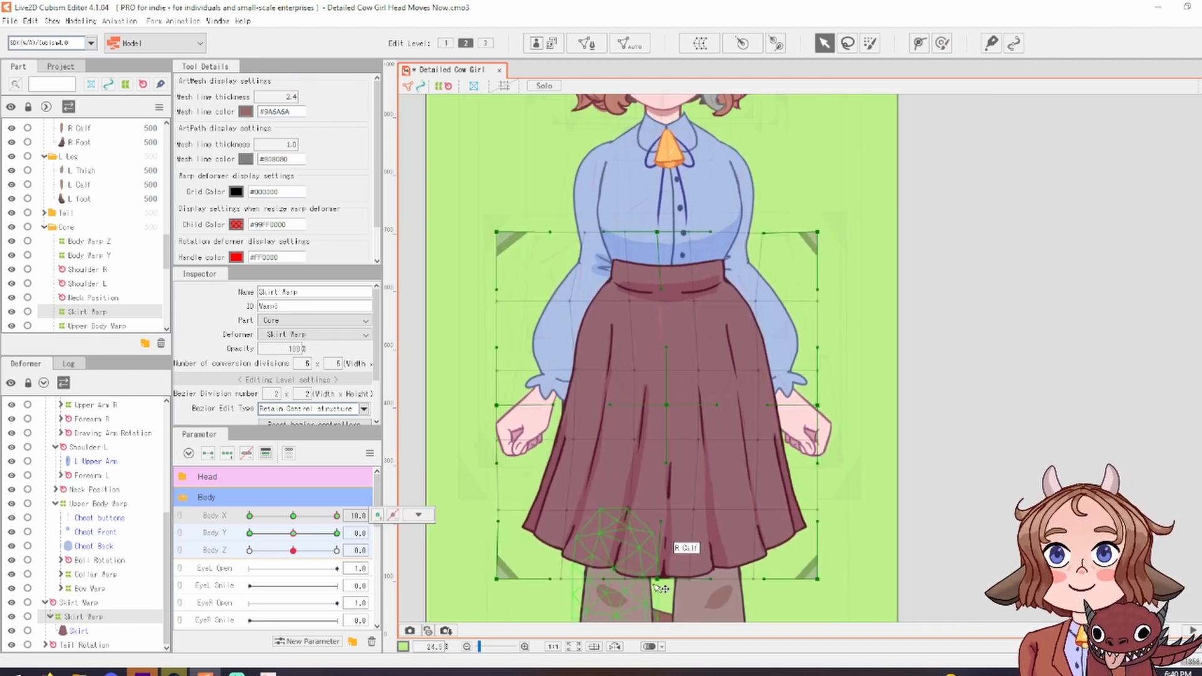
pyautogui.scroll(-1, 654, 587)
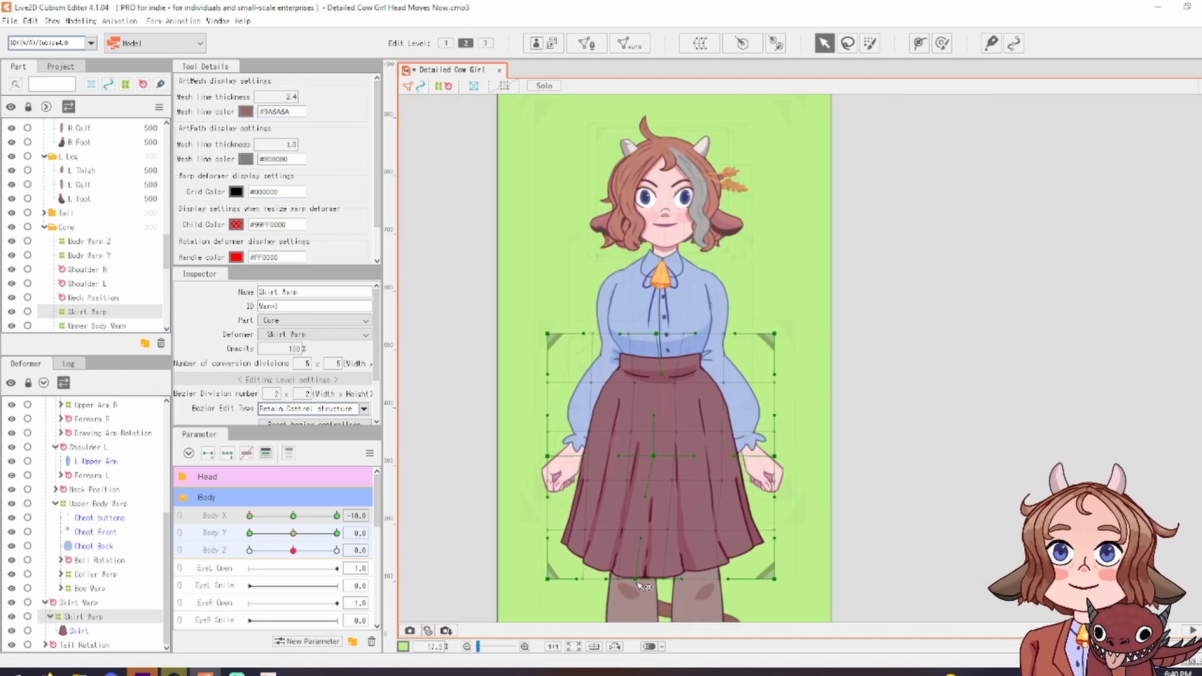
pyautogui.moveTo(249, 516); pyautogui.dragTo(356, 517)
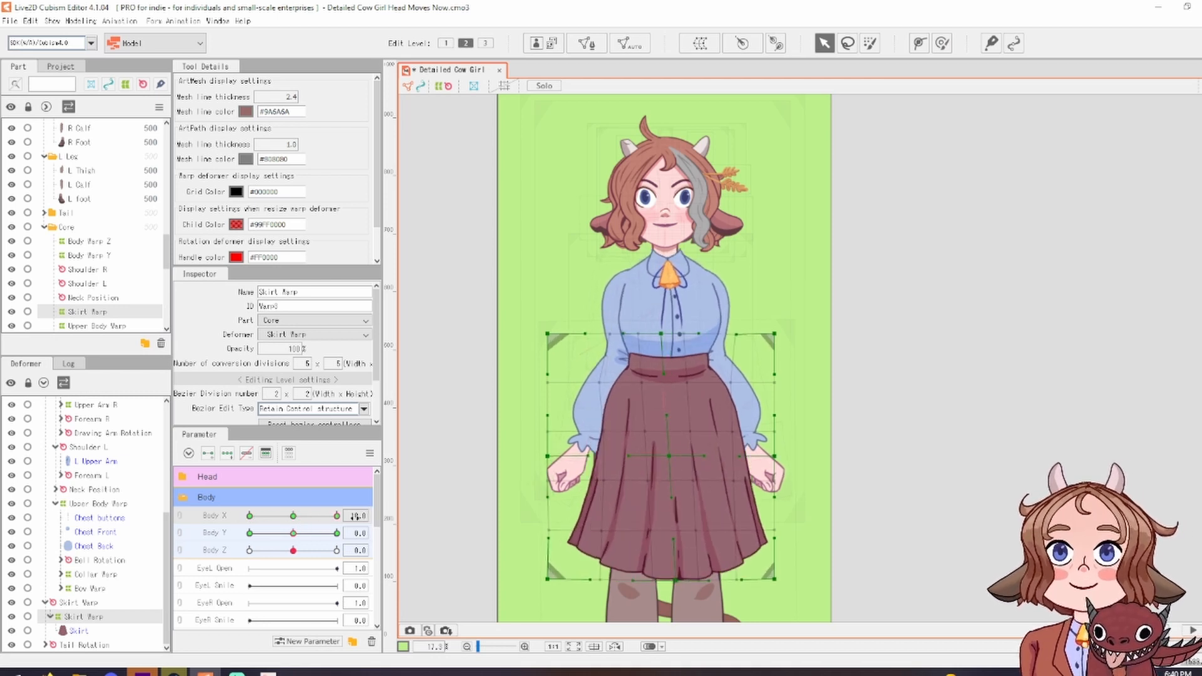
# Refine the Skirt Warp's grid points around the skirt's middle, waist and side at Body X 10 and -10
pyautogui.scroll(3, 627, 417)
pyautogui.scroll(-3, 651, 438)
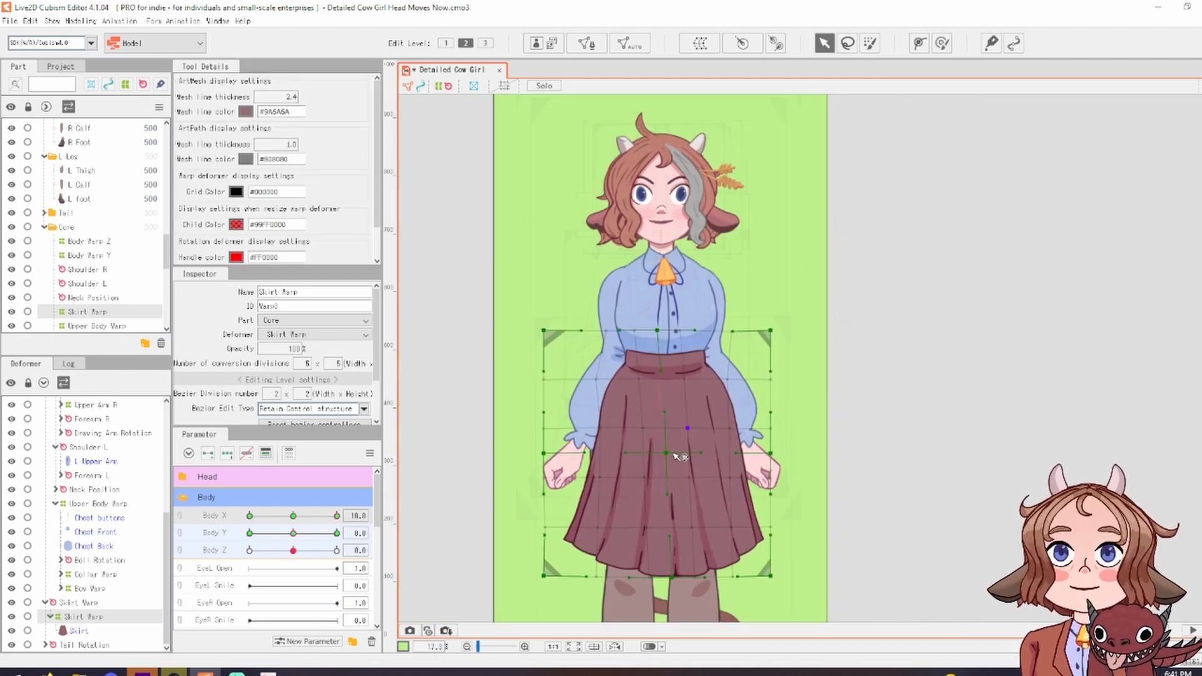
pyautogui.scroll(2, 629, 395)
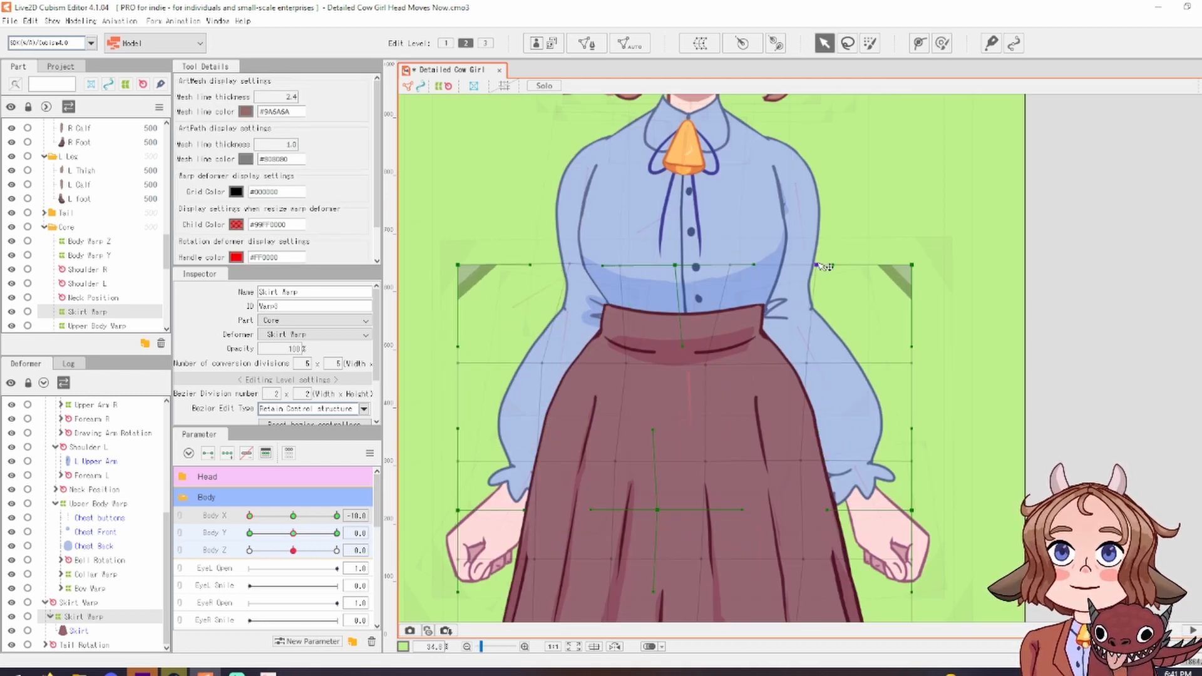
pyautogui.scroll(-3, 787, 300)
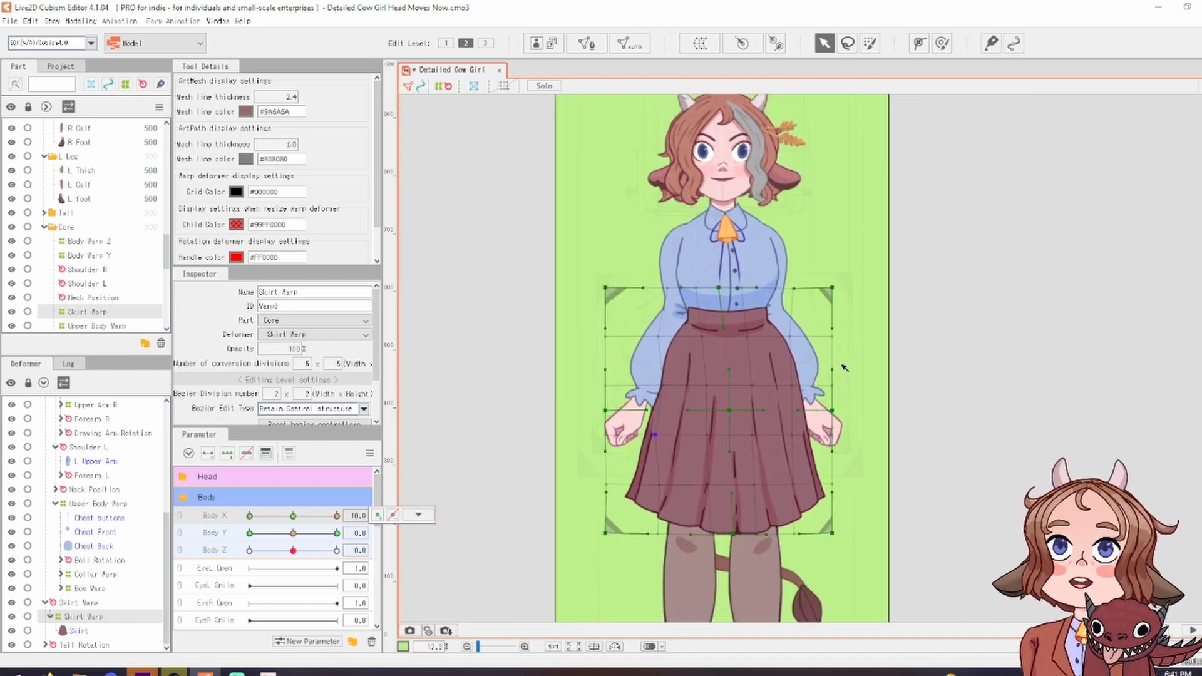
# Select the Collar Warp through the collar and add three keys to it on Body X
pyautogui.scroll(2, 958, 339)
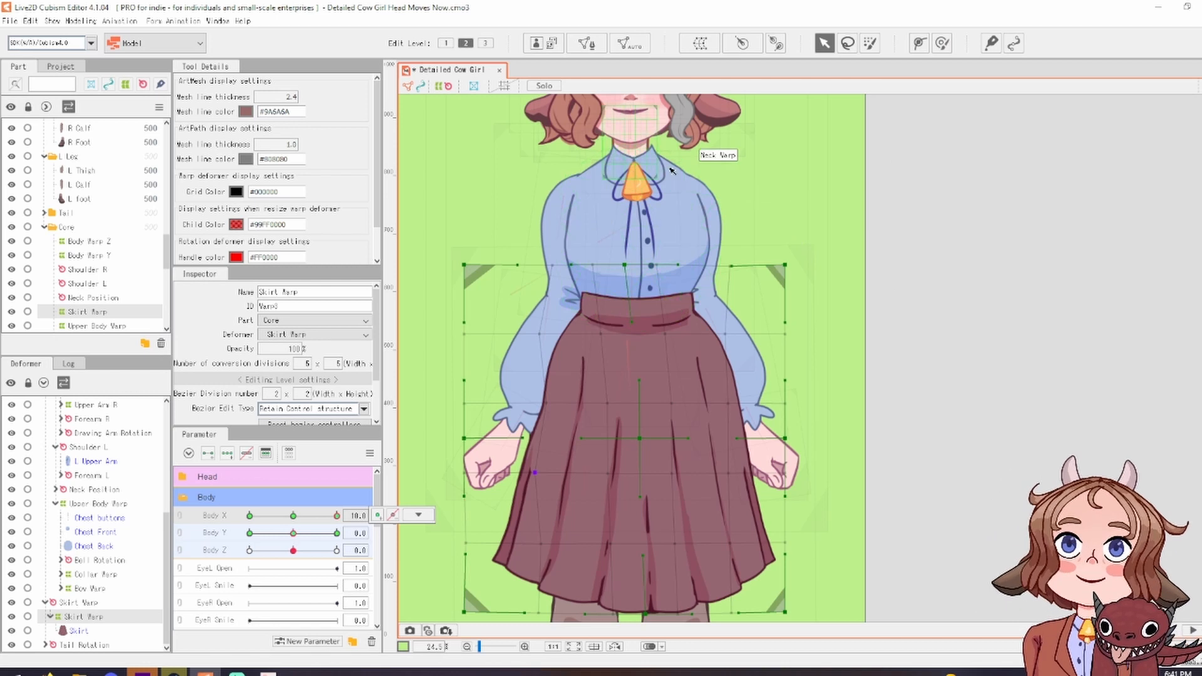
pyautogui.scroll(1, 660, 169)
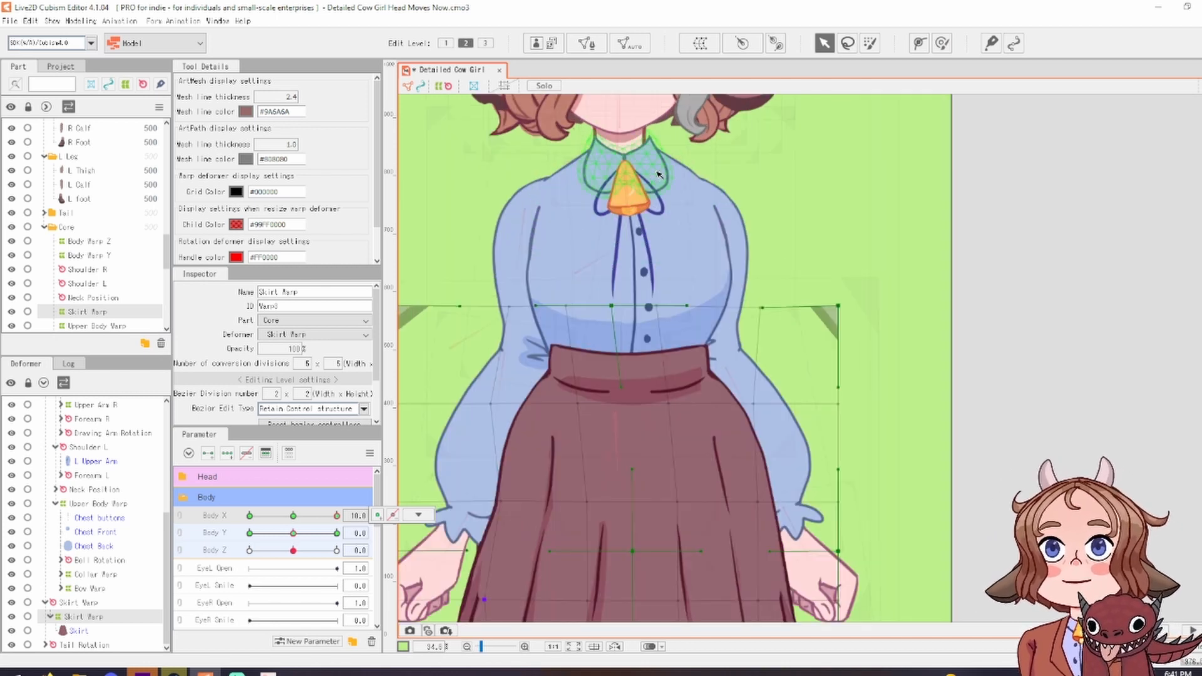
pyautogui.click(658, 174)
pyautogui.click(93, 574)
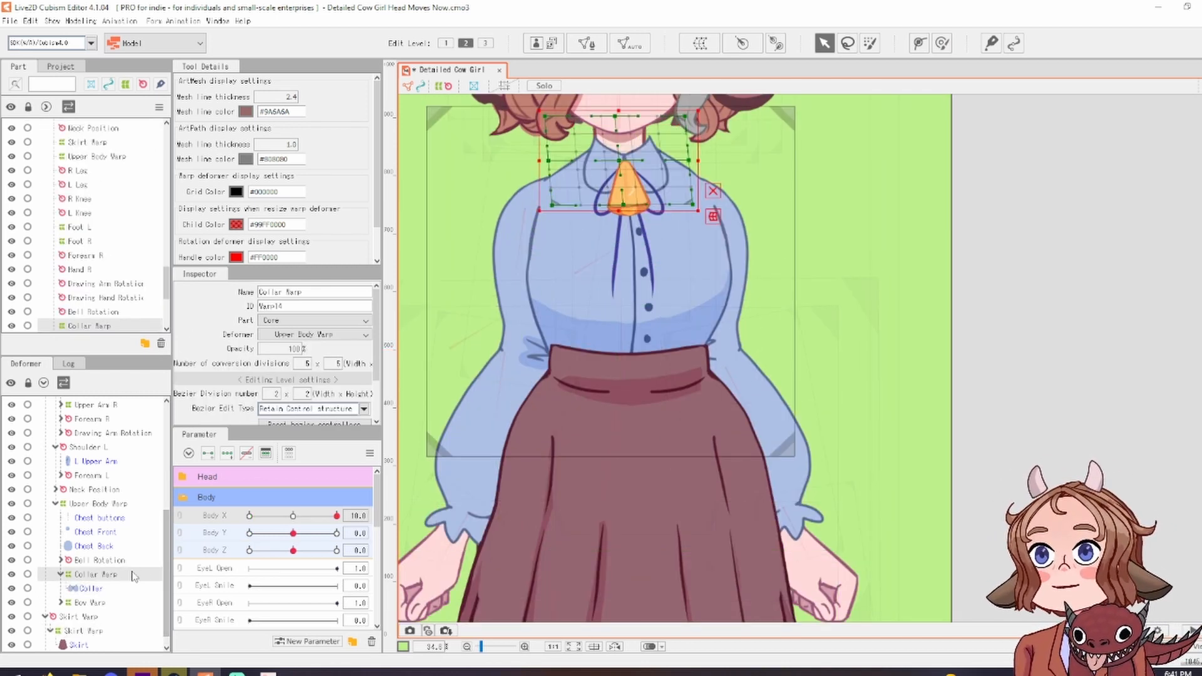
pyautogui.click(226, 458)
# At Body X 10, adjust the Collar Warp's upper corner point on the figure's right side
pyautogui.scroll(1, 473, 367)
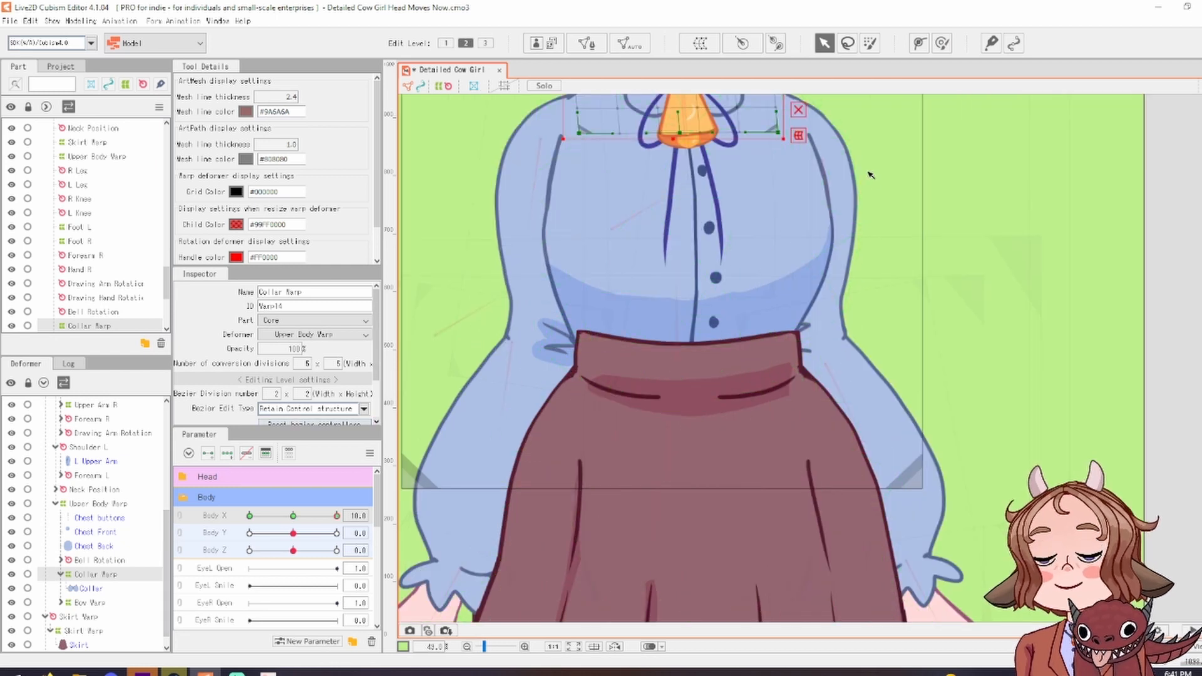
pyautogui.moveTo(870, 175); pyautogui.dragTo(870, 443)
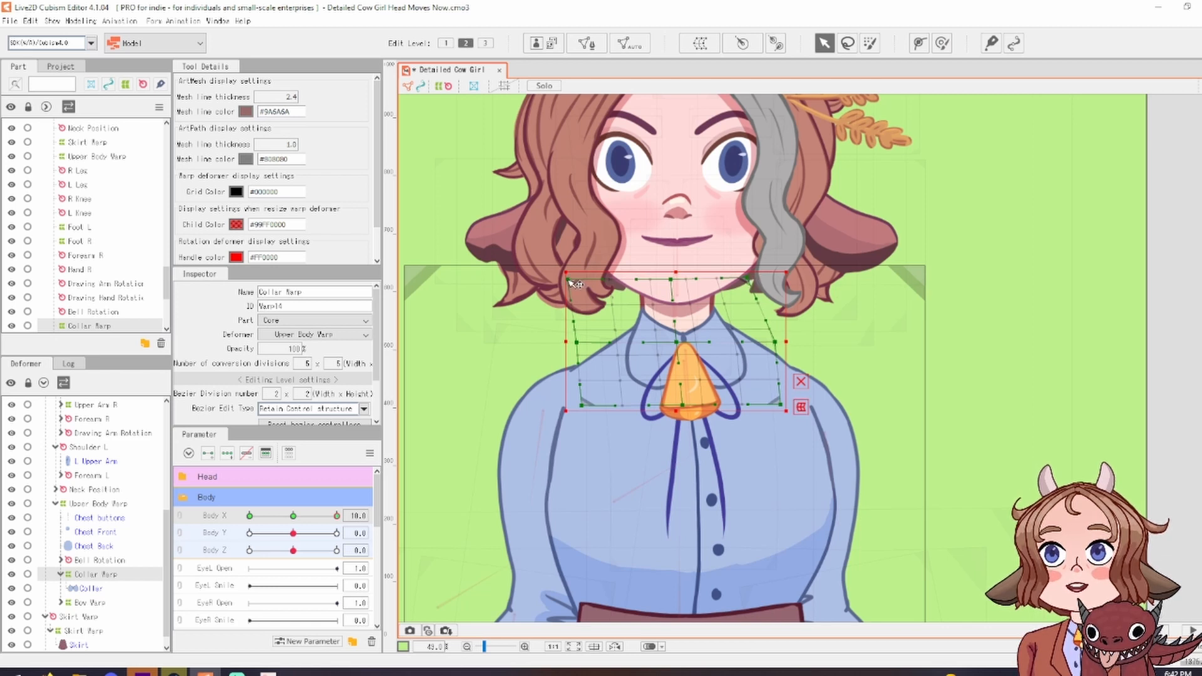
pyautogui.moveTo(564, 281); pyautogui.dragTo(561, 281)
# At Body X -10, shift the Collar Warp's upper corner on the figure's right side inward and check the Body X movement
pyautogui.moveTo(336, 517); pyautogui.dragTo(228, 511)
pyautogui.moveTo(569, 280); pyautogui.dragTo(605, 278)
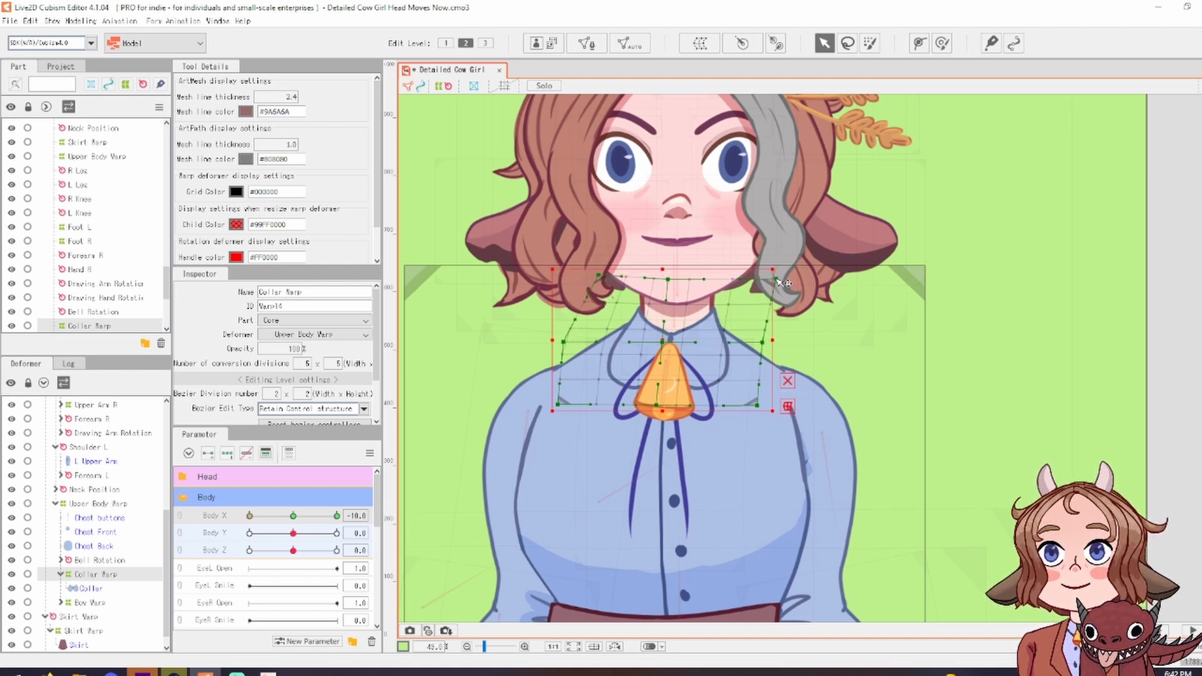
pyautogui.scroll(-3, 748, 328)
pyautogui.moveTo(302, 526); pyautogui.dragTo(195, 488)
pyautogui.moveTo(267, 495); pyautogui.dragTo(284, 470)
# Find the Scarf part group, show Scarf Neck and Scarf Main, and bring Body X to -10
pyautogui.scroll(8, 88, 276)
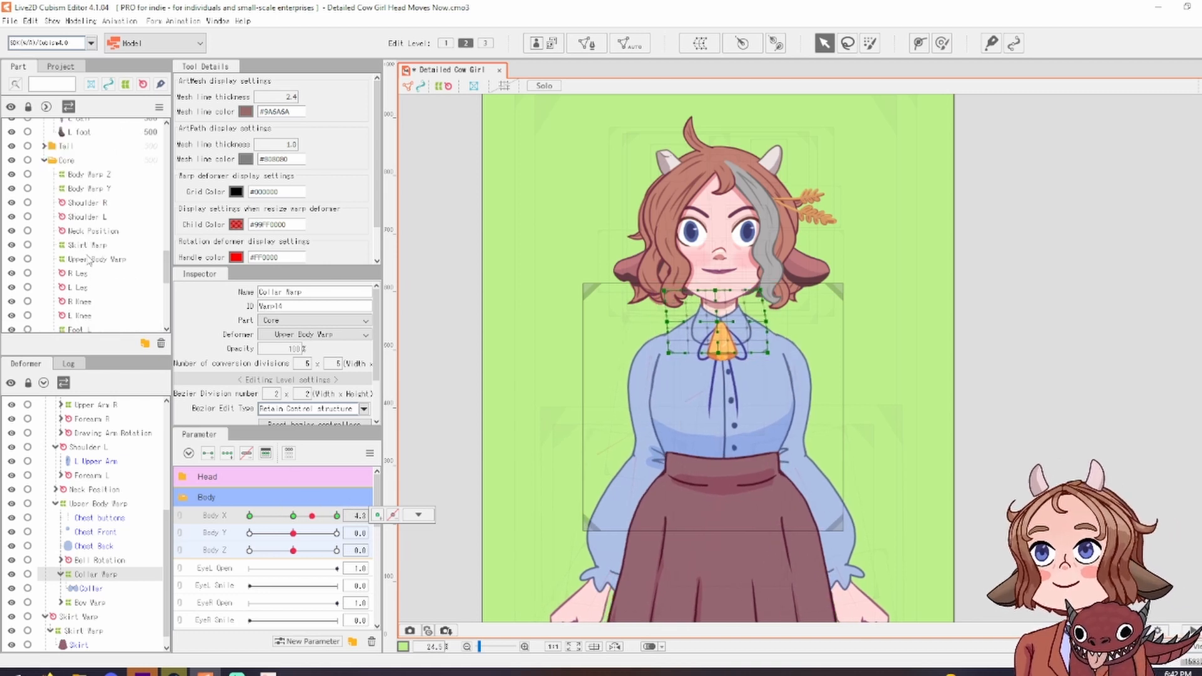
pyautogui.scroll(-8, 90, 260)
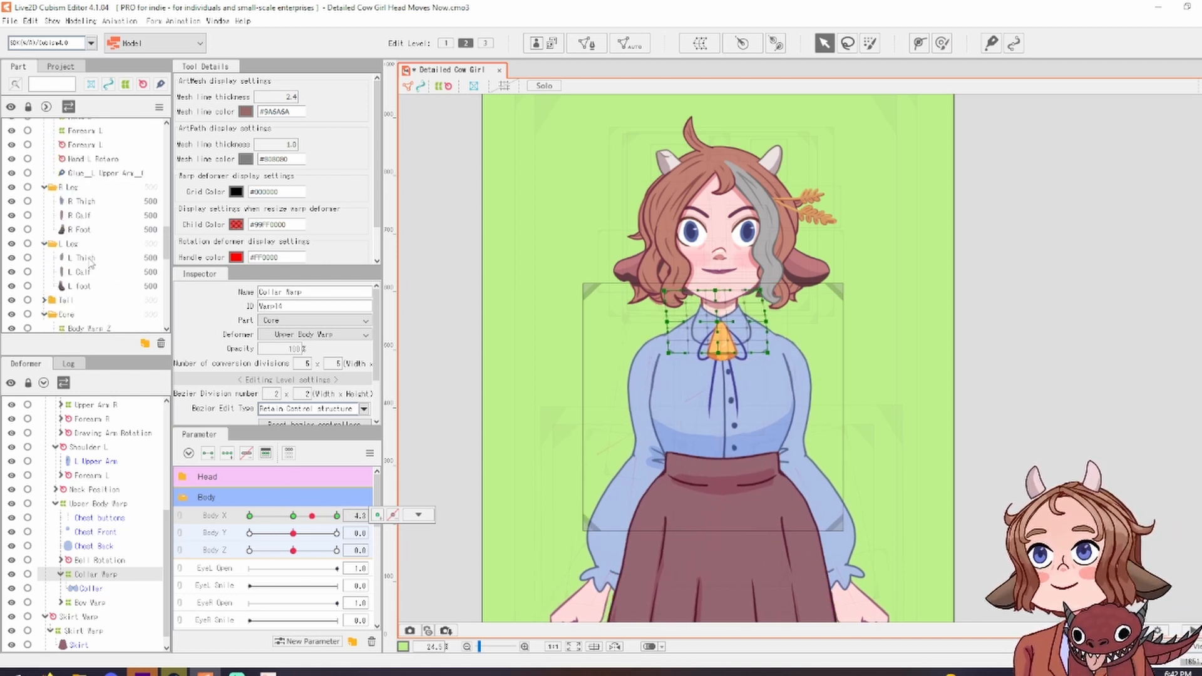
pyautogui.scroll(10, 92, 268)
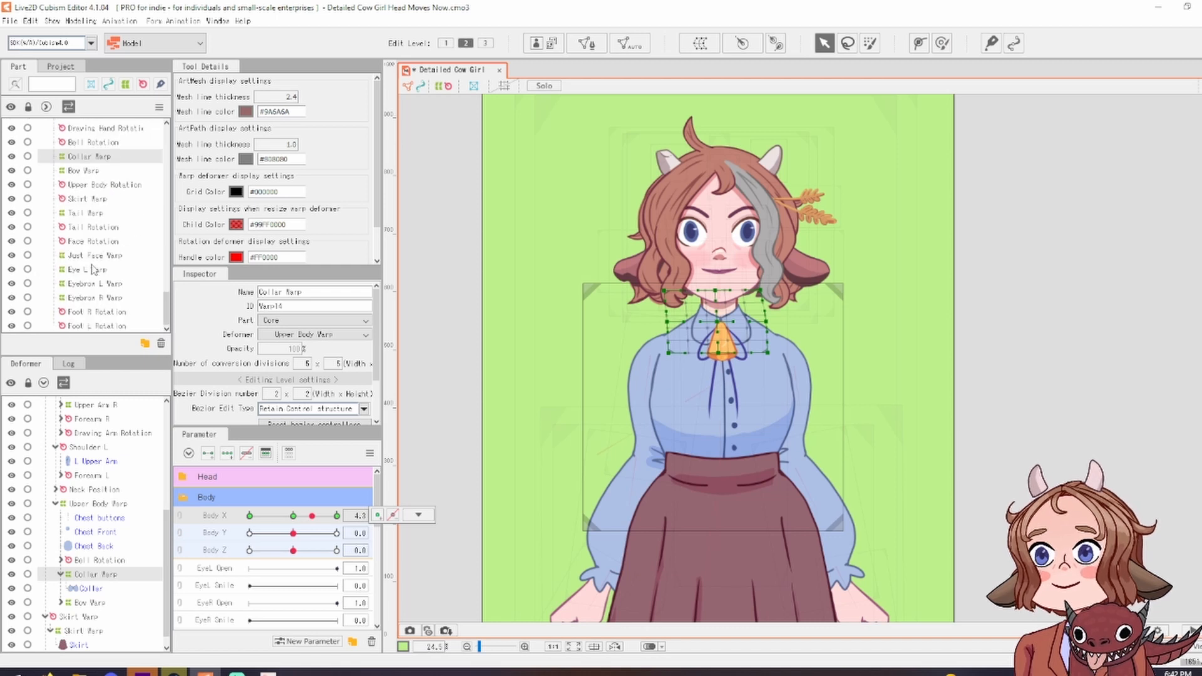
pyautogui.scroll(5, 99, 270)
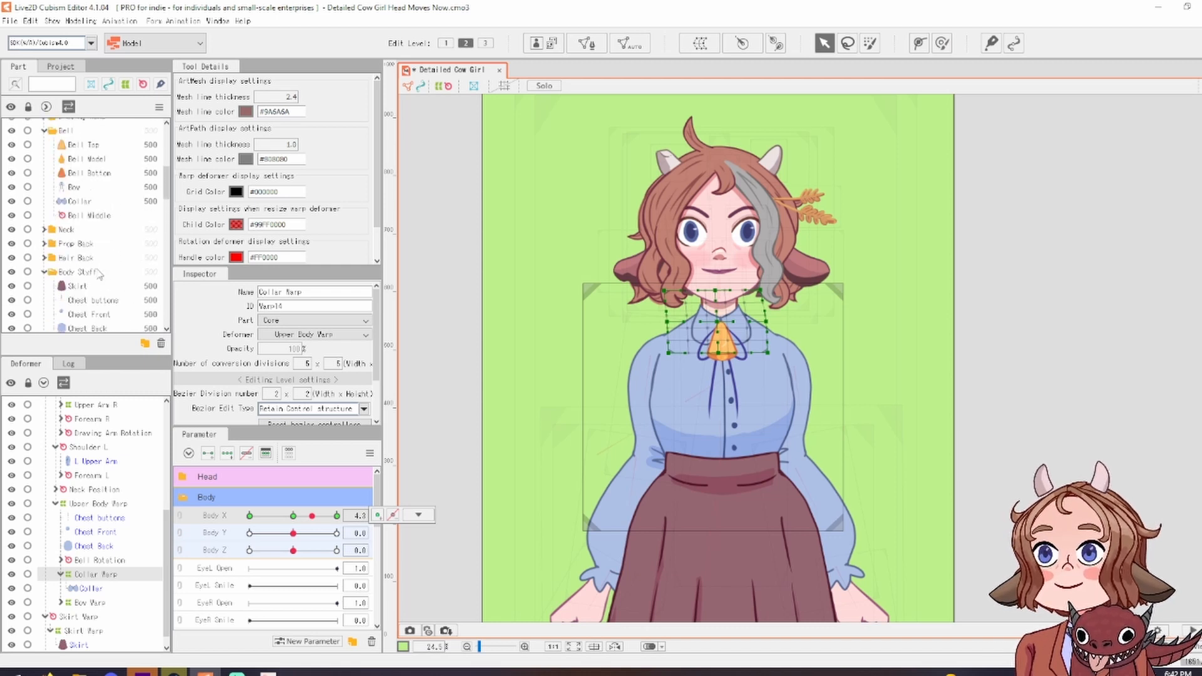
pyautogui.scroll(5, 99, 273)
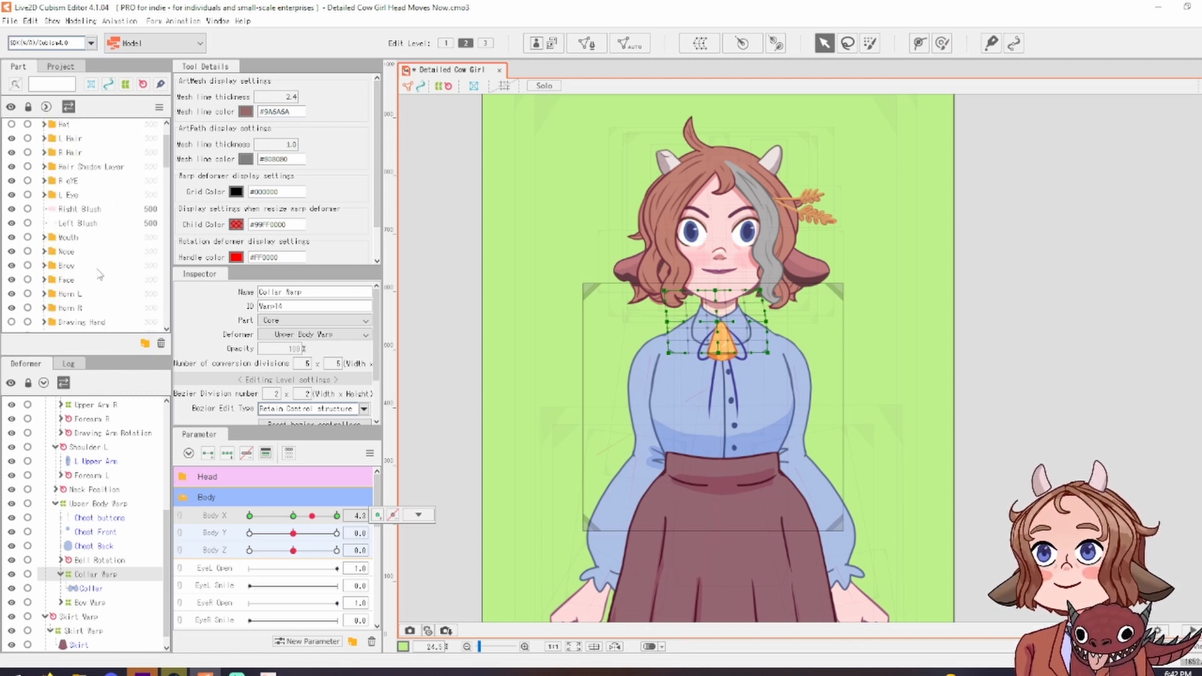
pyautogui.moveTo(12, 139); pyautogui.dragTo(11, 155)
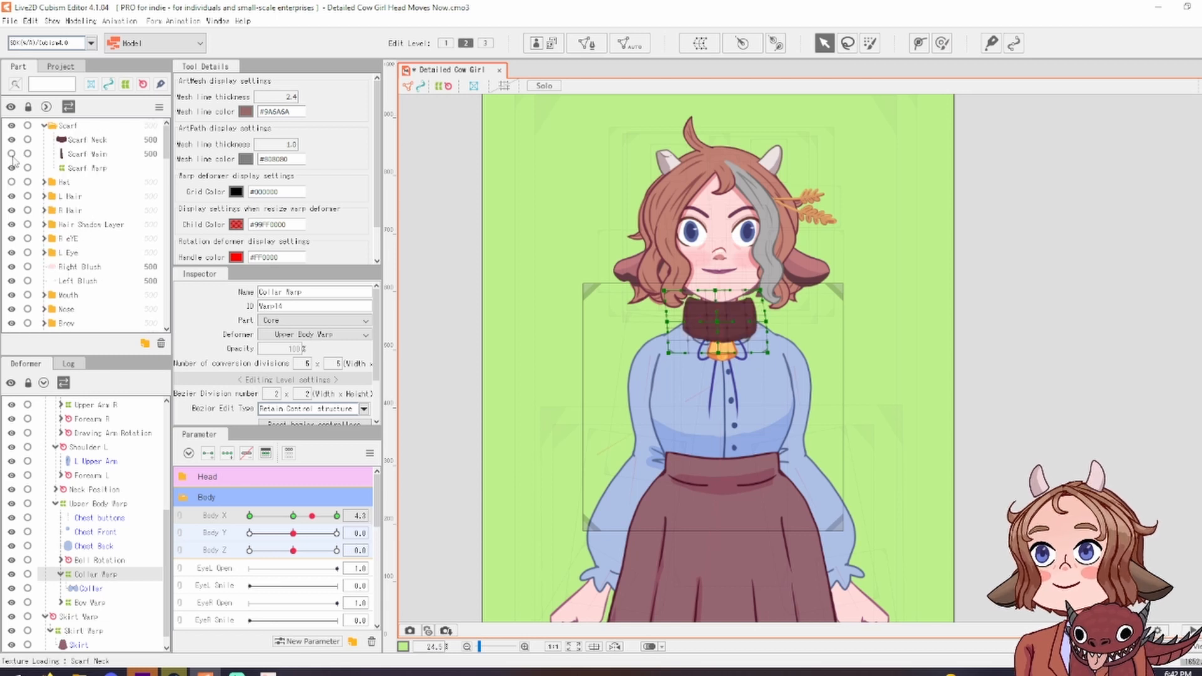
pyautogui.moveTo(312, 516); pyautogui.dragTo(146, 518)
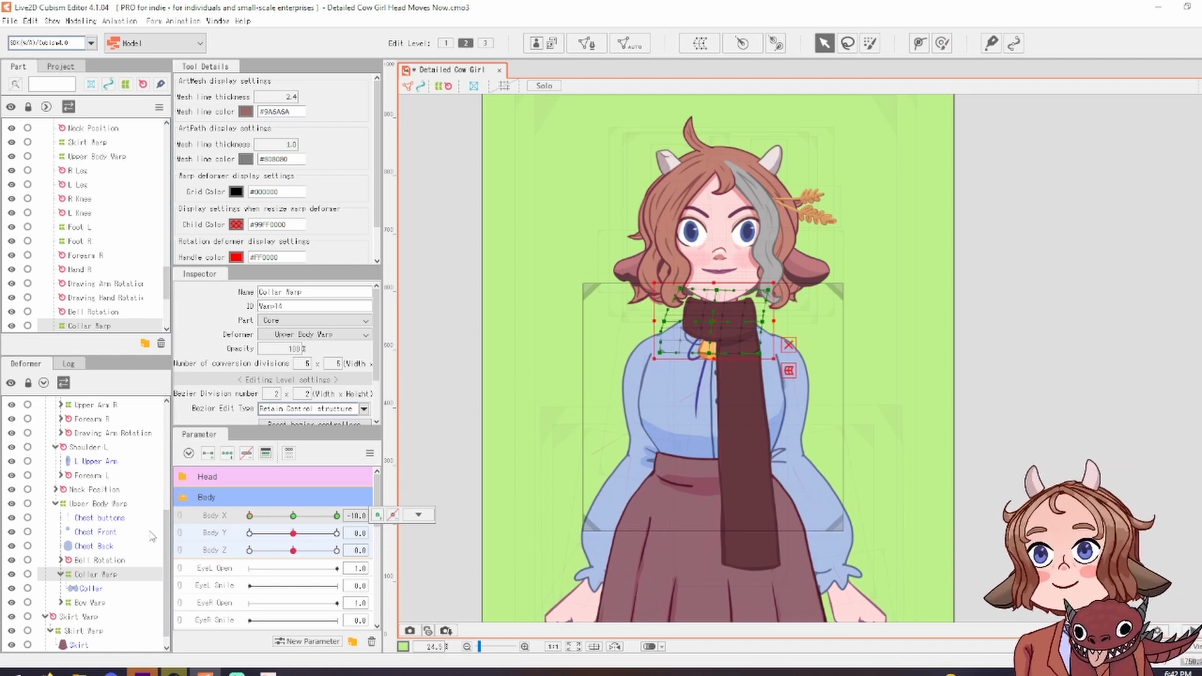
# Select the Scarf Warp through the hanging scarf piece and add three keys to it on Body X
pyautogui.click(762, 499)
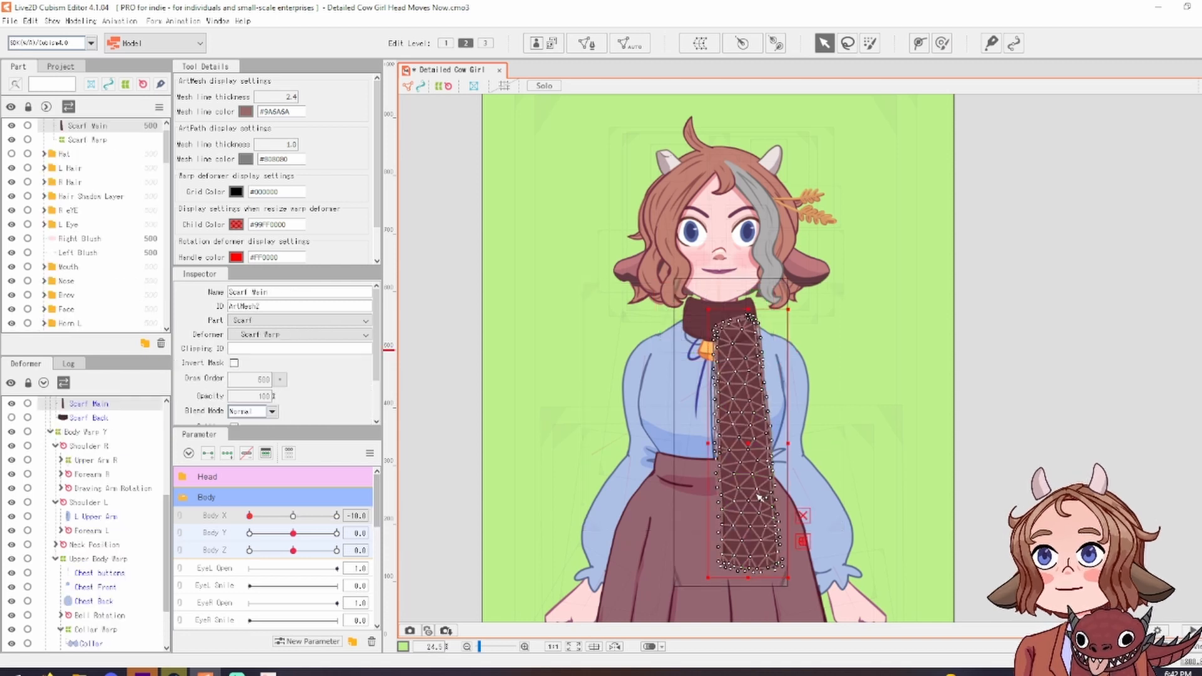
pyautogui.scroll(1, 94, 426)
pyautogui.click(94, 426)
pyautogui.click(227, 454)
pyautogui.scroll(2, 739, 410)
# At Body X 10, nudge the Scarf Warp's upper grid point outward and shift its center and lower corner toward the figure's right side
pyautogui.click(337, 516)
pyautogui.scroll(1, 770, 382)
pyautogui.moveTo(337, 516); pyautogui.dragTo(396, 523)
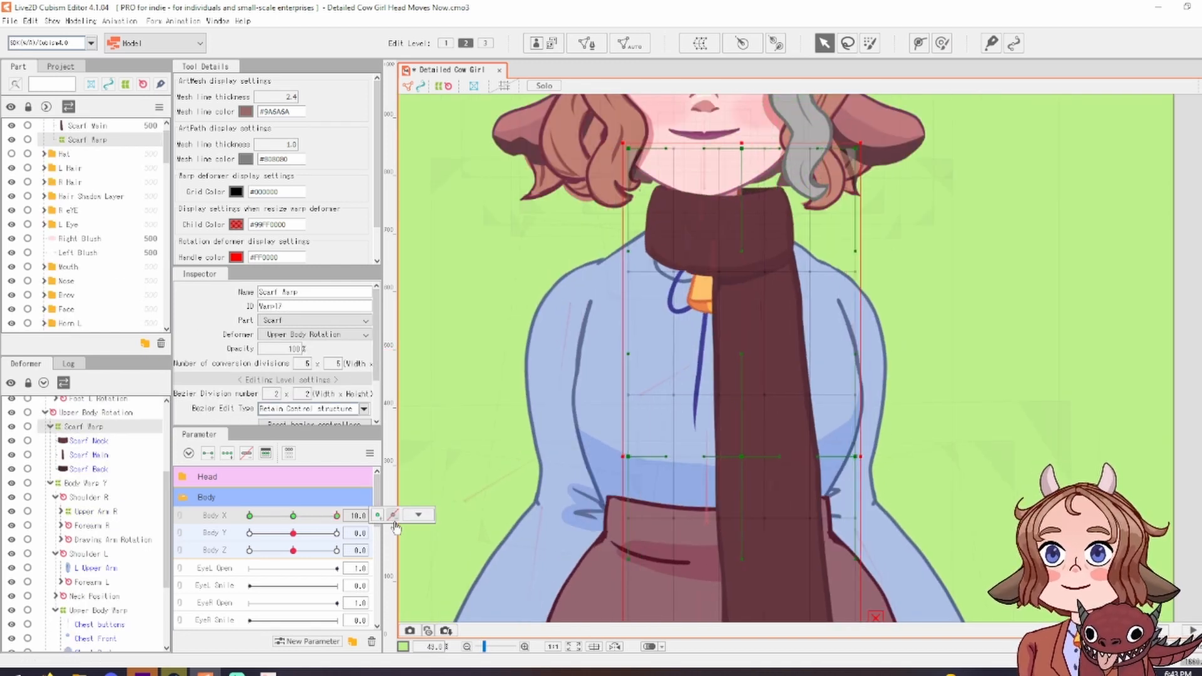
pyautogui.moveTo(797, 272); pyautogui.dragTo(803, 271)
pyautogui.scroll(-3, 607, 447)
pyautogui.moveTo(337, 516); pyautogui.dragTo(363, 525)
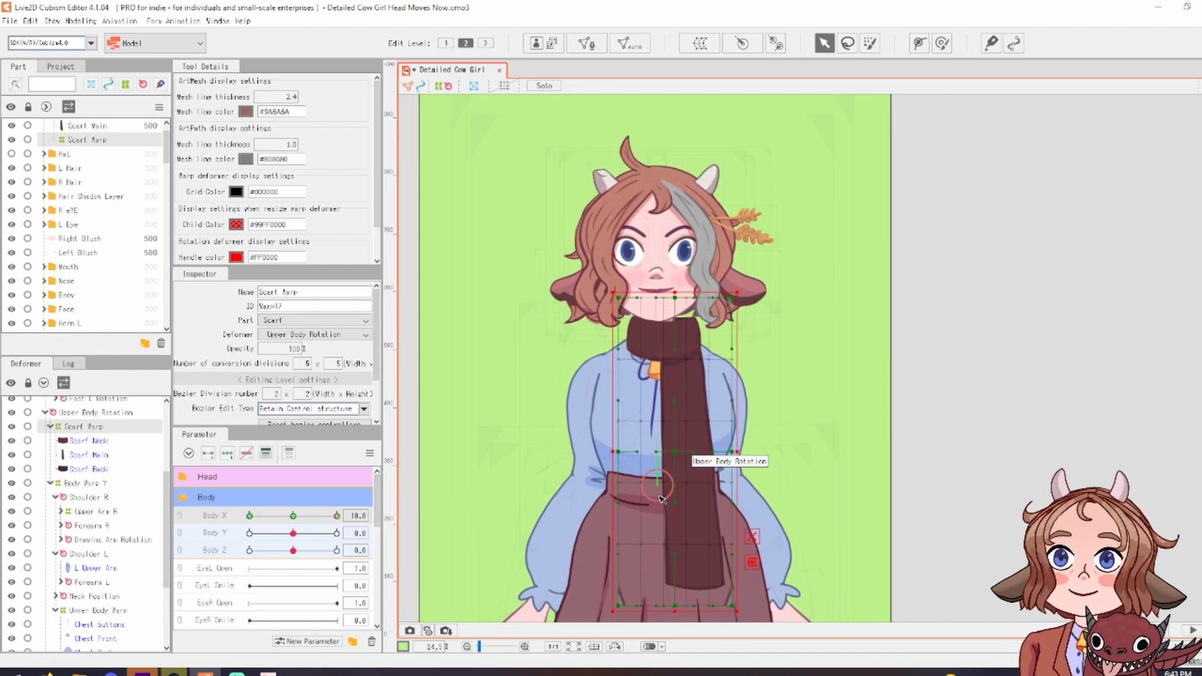
pyautogui.moveTo(674, 451); pyautogui.dragTo(664, 452)
pyautogui.moveTo(732, 606); pyautogui.dragTo(719, 607)
# At Body X -10, shift the Scarf Warp's middle grid slightly toward the figure's left side
pyautogui.click(249, 516)
pyautogui.scroll(1, 671, 503)
pyautogui.scroll(-1, 679, 513)
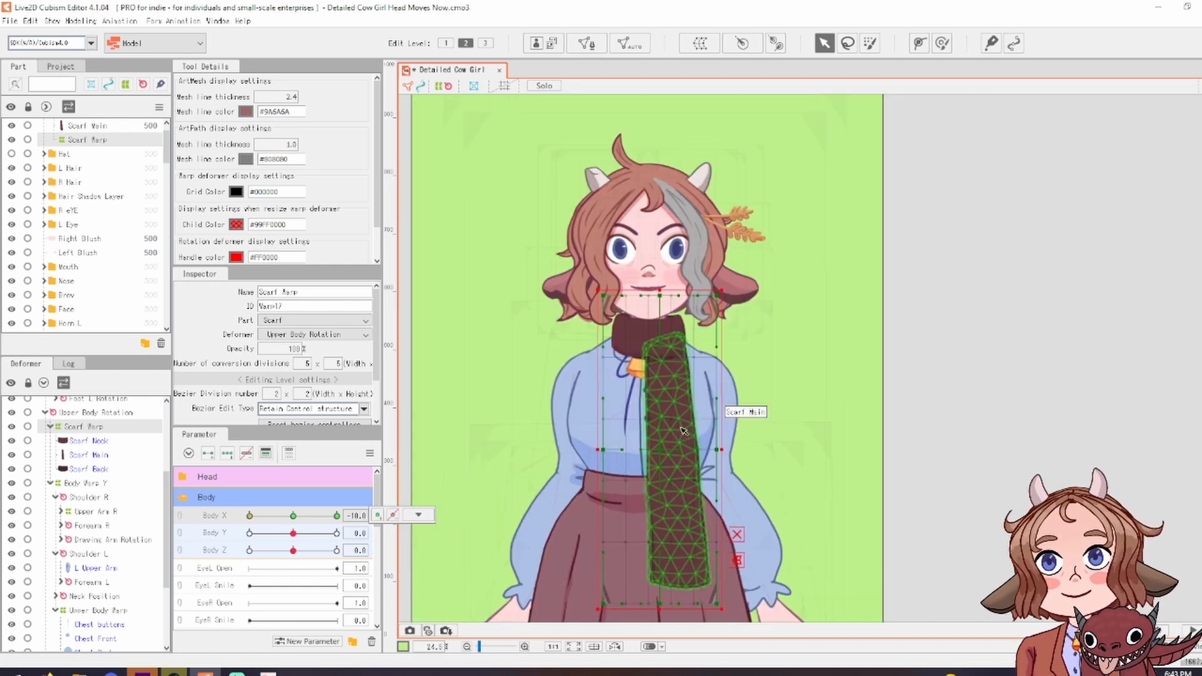
pyautogui.scroll(1, 711, 422)
pyautogui.moveTo(692, 452); pyautogui.dragTo(703, 454)
pyautogui.scroll(-2, 705, 448)
# Refine the Scarf Warp's upper grid near the figure's left shoulder at Body X 10 and inspect the scarf
pyautogui.moveTo(249, 516); pyautogui.dragTo(337, 517)
pyautogui.scroll(2, 645, 438)
pyautogui.moveTo(757, 253); pyautogui.dragTo(753, 252)
pyautogui.moveTo(337, 516)
pyautogui.mouseDown()
pyautogui.moveTo(249, 518)
pyautogui.moveTo(337, 516)
pyautogui.mouseUp()
pyautogui.scroll(-1, 730, 290)
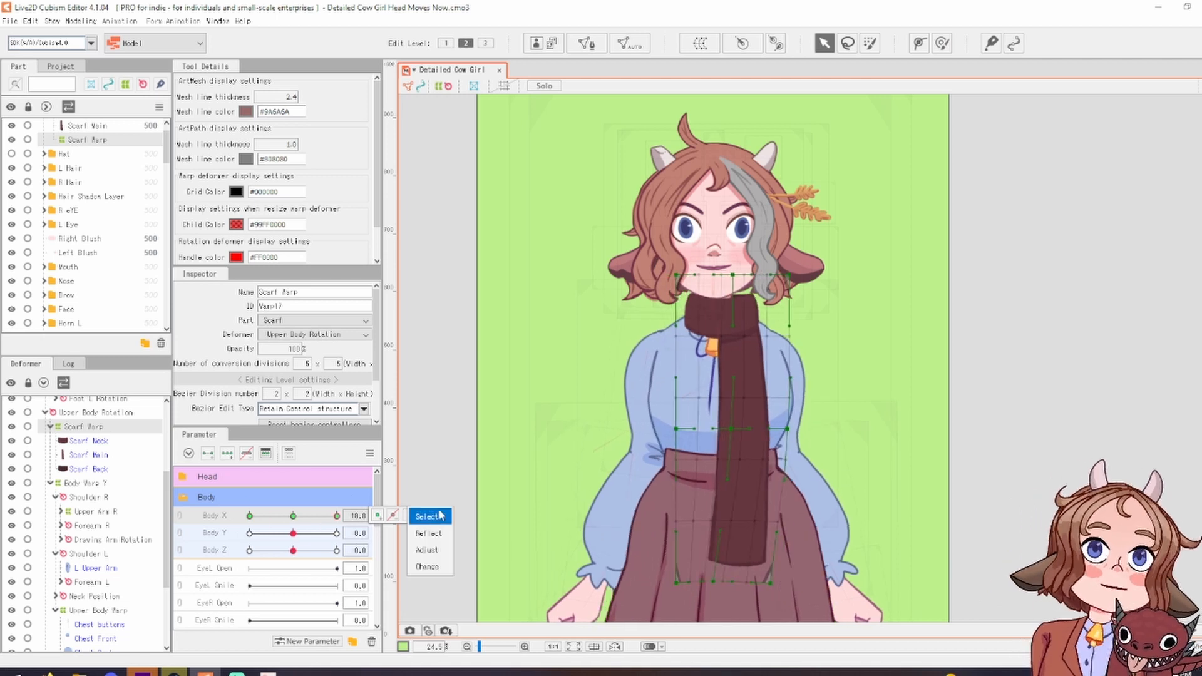
pyautogui.scroll(1, 15, 147)
pyautogui.click(11, 126)
pyautogui.scroll(1, 777, 329)
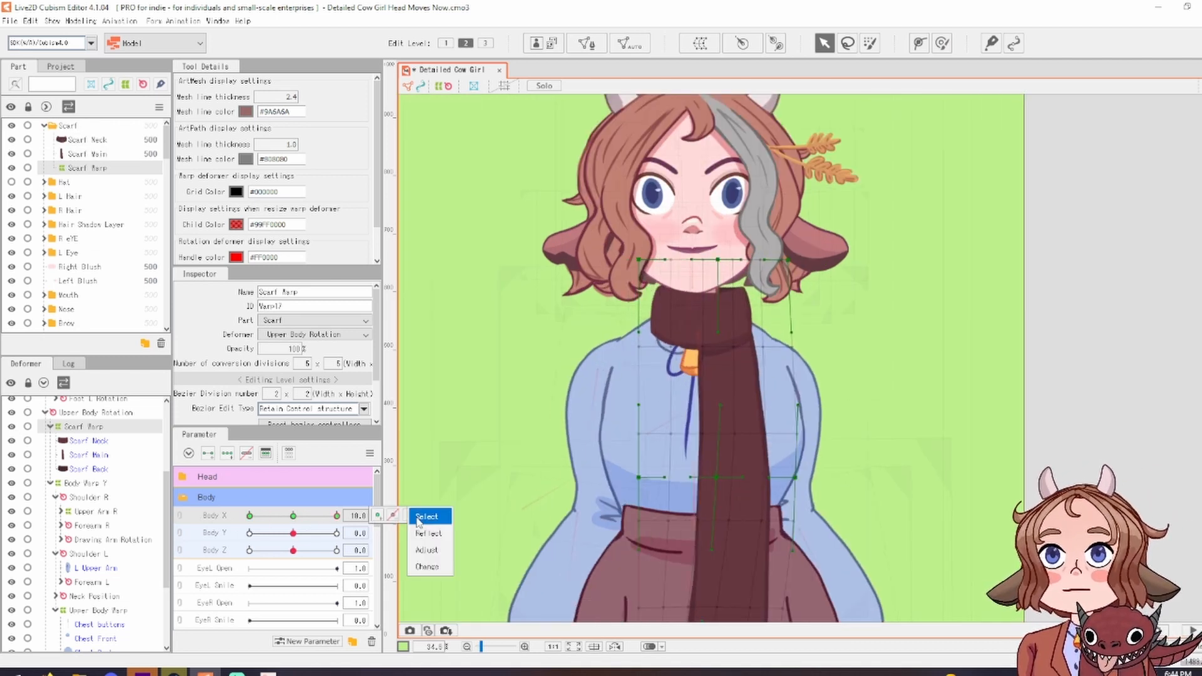
pyautogui.scroll(-2, 932, 371)
# Return Body X to 0, bring Body Y to 10 and add three Body Y keys to the Scarf Warp
pyautogui.scroll(3, 86, 502)
pyautogui.scroll(-1, 85, 502)
pyautogui.scroll(-1, 775, 313)
pyautogui.moveTo(336, 517)
pyautogui.mouseDown()
pyautogui.moveTo(297, 538)
pyautogui.moveTo(337, 534)
pyautogui.mouseUp()
pyautogui.scroll(1, 795, 263)
pyautogui.moveTo(307, 516); pyautogui.dragTo(293, 516)
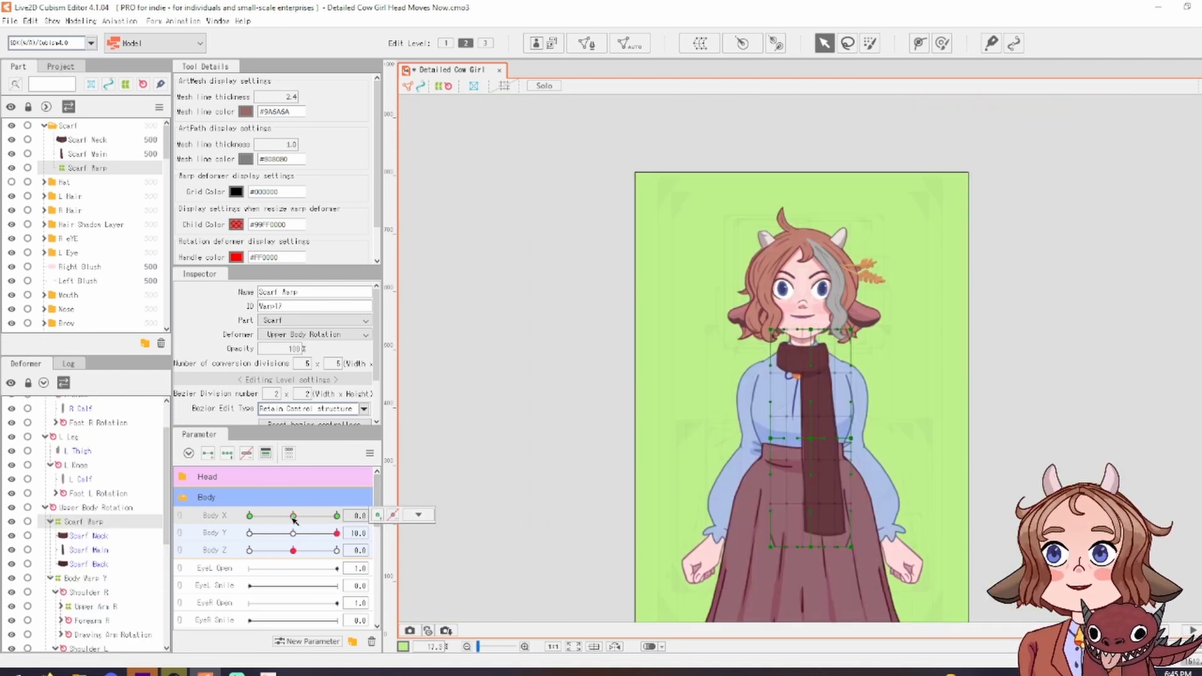
pyautogui.click(215, 534)
pyautogui.click(227, 454)
# Move the Scarf Warp's middle grid slightly up at Body Y 10 and slightly down at Body Y -10
pyautogui.scroll(1, 861, 458)
pyautogui.moveTo(792, 421); pyautogui.dragTo(789, 411)
pyautogui.moveTo(337, 534); pyautogui.dragTo(249, 533)
pyautogui.moveTo(790, 427); pyautogui.dragTo(790, 432)
# Key the Scarf Neck mesh on Body Y and select the Scarf Back mesh behind it
pyautogui.click(778, 317)
pyautogui.scroll(1, 804, 427)
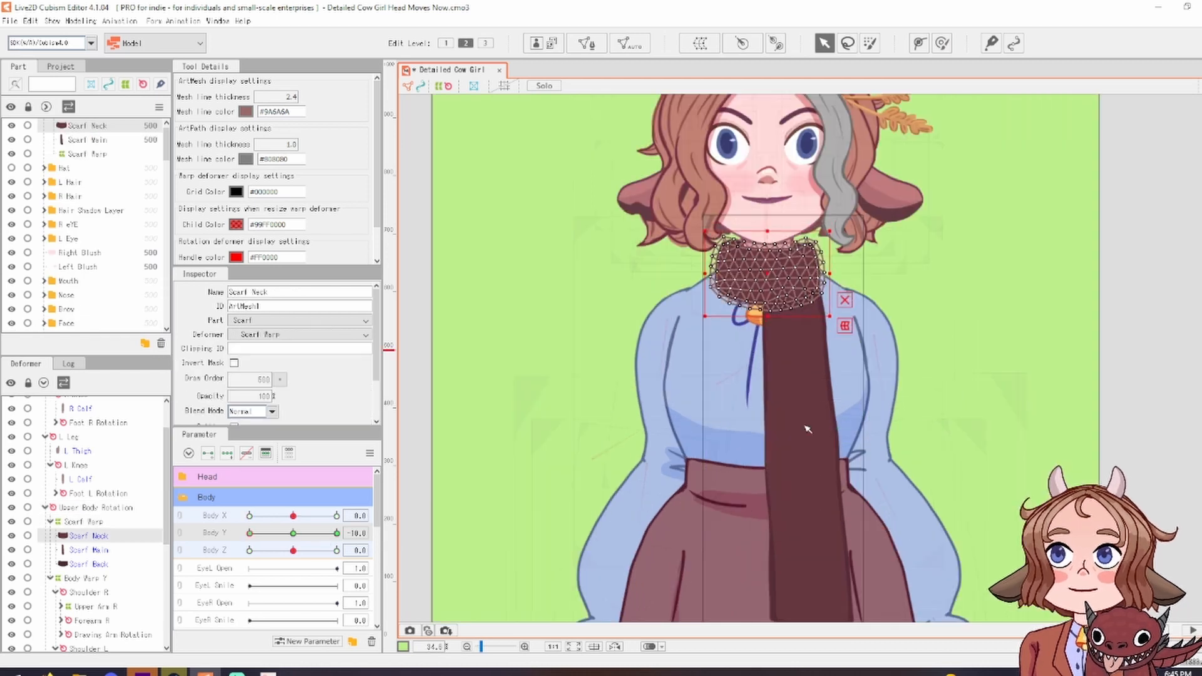
pyautogui.click(89, 564)
pyautogui.scroll(1, 764, 263)
pyautogui.click(88, 564)
pyautogui.scroll(-1, 776, 313)
pyautogui.moveTo(293, 516)
pyautogui.mouseDown()
pyautogui.moveTo(337, 516)
pyautogui.moveTo(293, 516)
pyautogui.mouseUp()
# Key the Scarf Back mesh on Body Y and adjust it behind the neck at Body Y -10
pyautogui.click(639, 248)
pyautogui.moveTo(293, 534); pyautogui.dragTo(250, 533)
pyautogui.scroll(1, 658, 253)
pyautogui.click(692, 256)
pyautogui.scroll(2, 692, 282)
pyautogui.scroll(-2, 695, 276)
pyautogui.click(652, 229)
pyautogui.scroll(2, 648, 216)
pyautogui.click(942, 43)
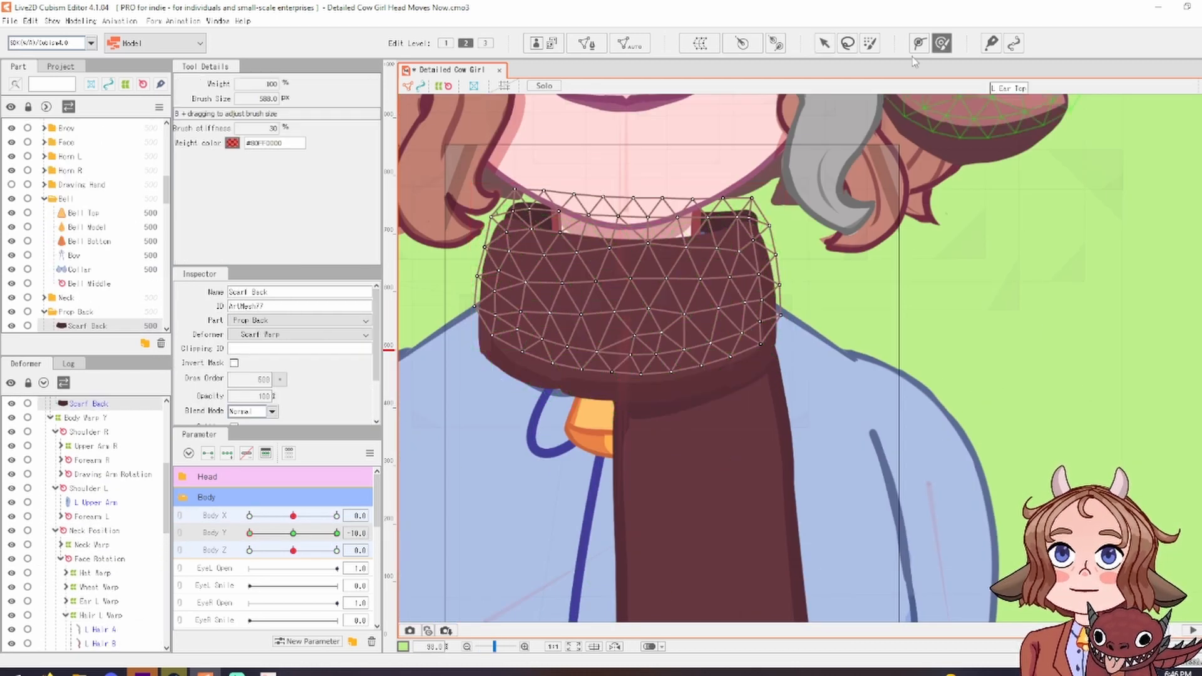
# Clear the selection and check the whole figure's movement along Body Y and Body X
pyautogui.scroll(-2, 653, 247)
pyautogui.click(825, 43)
pyautogui.click(958, 389)
pyautogui.scroll(-2, 965, 410)
pyautogui.moveTo(249, 534); pyautogui.dragTo(294, 573)
pyautogui.scroll(-2, 707, 263)
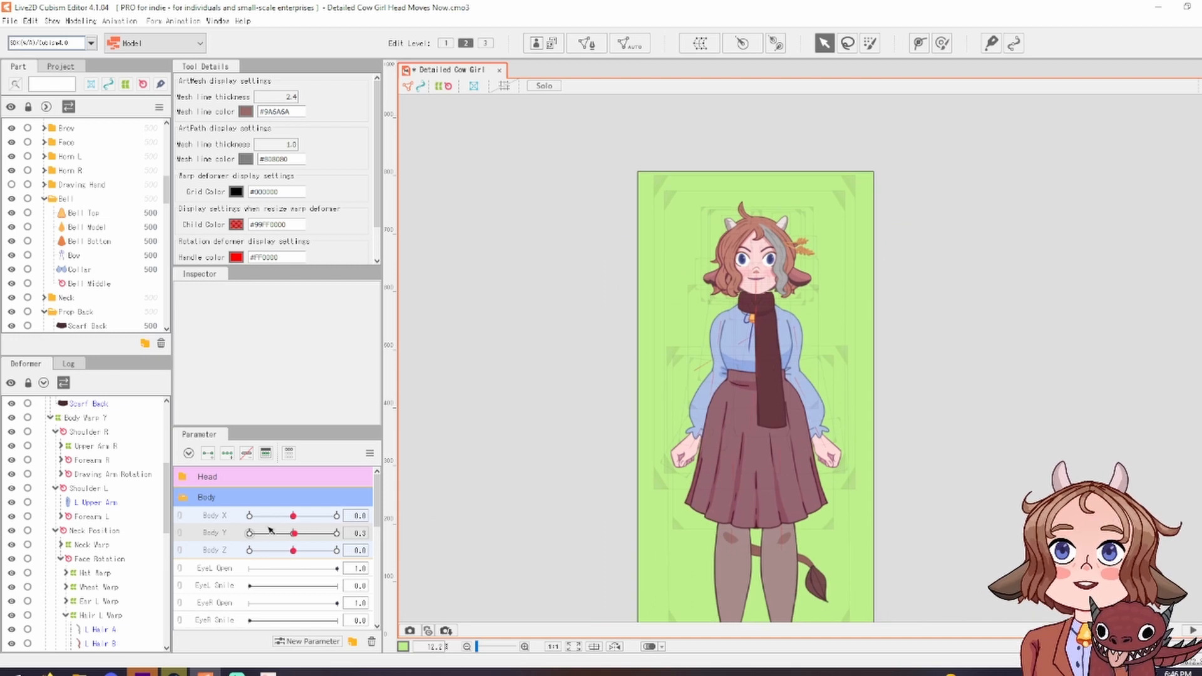
pyautogui.moveTo(293, 516); pyautogui.dragTo(265, 566)
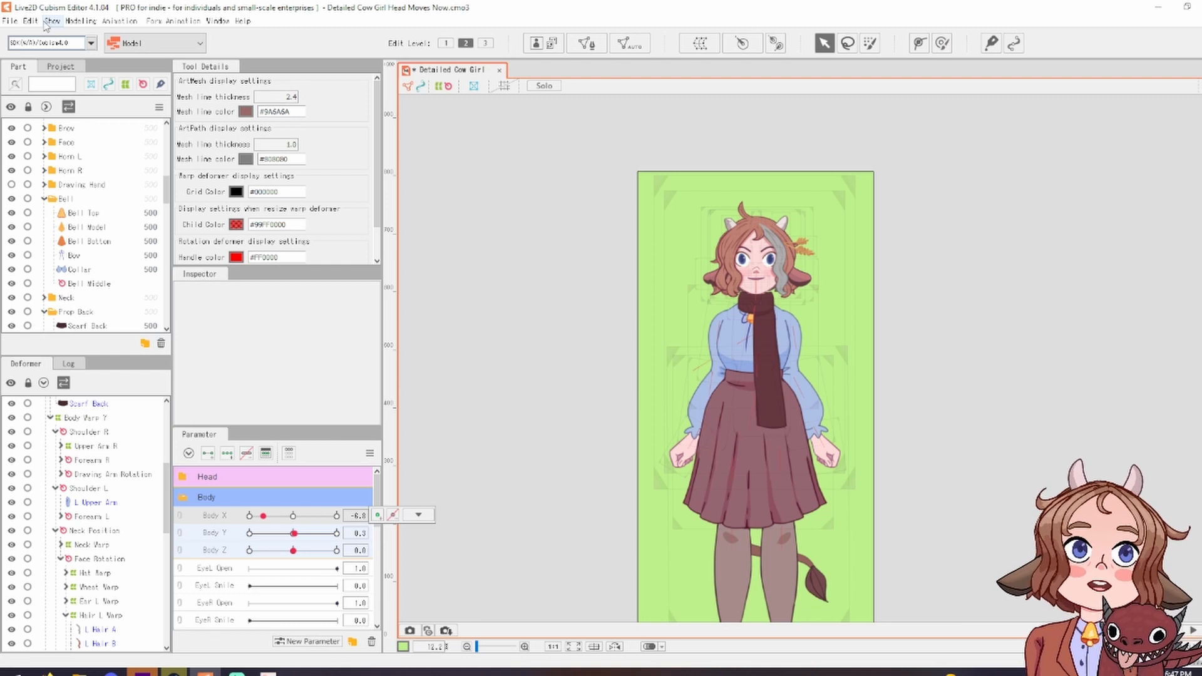
pyautogui.click(14, 22)
pyautogui.moveTo(30, 21)
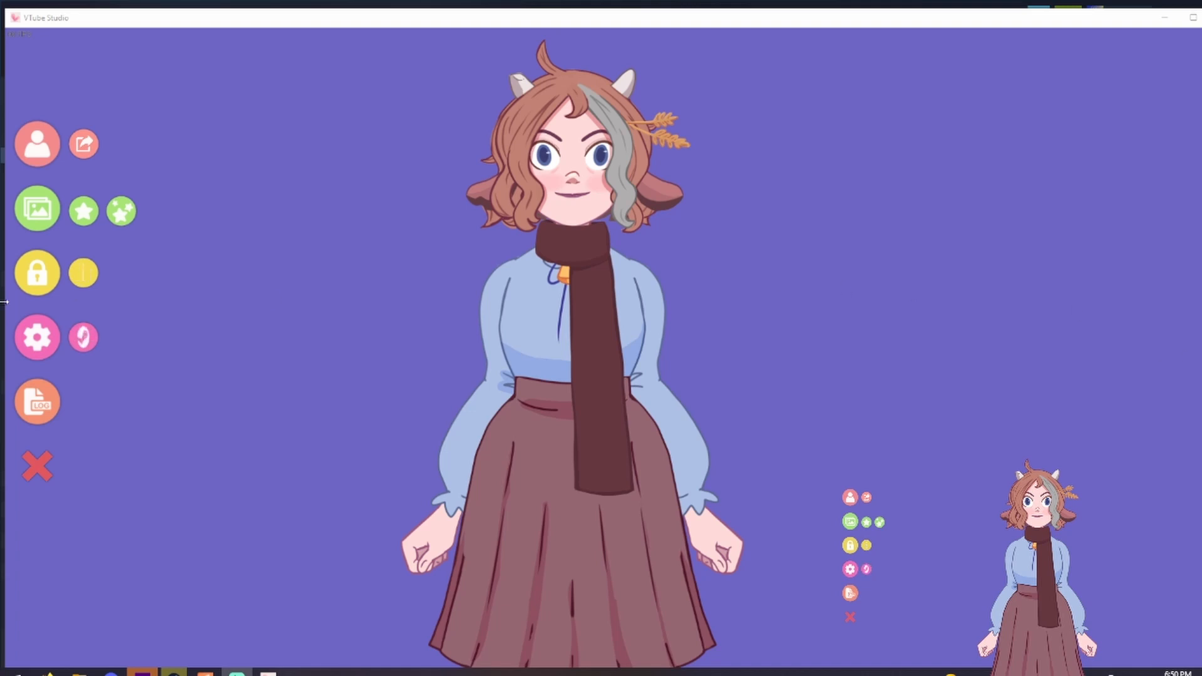
# In VTube Studio, turn on the webcam for face tracking and close the tracking preview
pyautogui.click(50, 341)
pyautogui.click(71, 52)
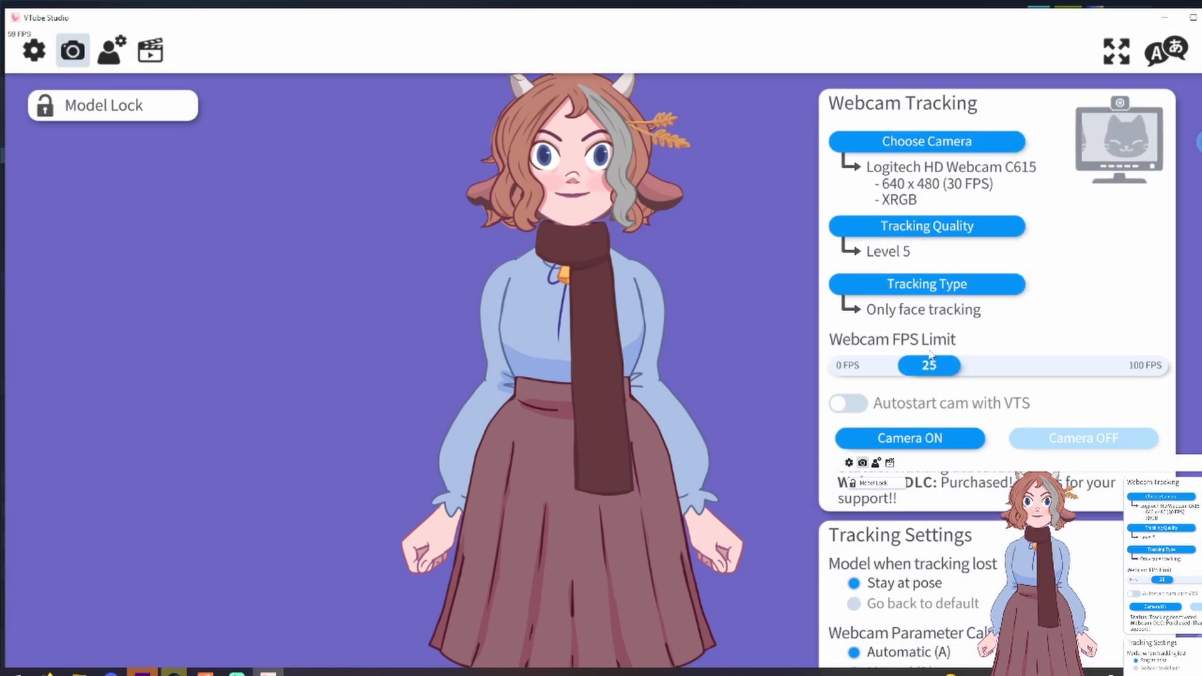
pyautogui.click(940, 436)
pyautogui.click(981, 382)
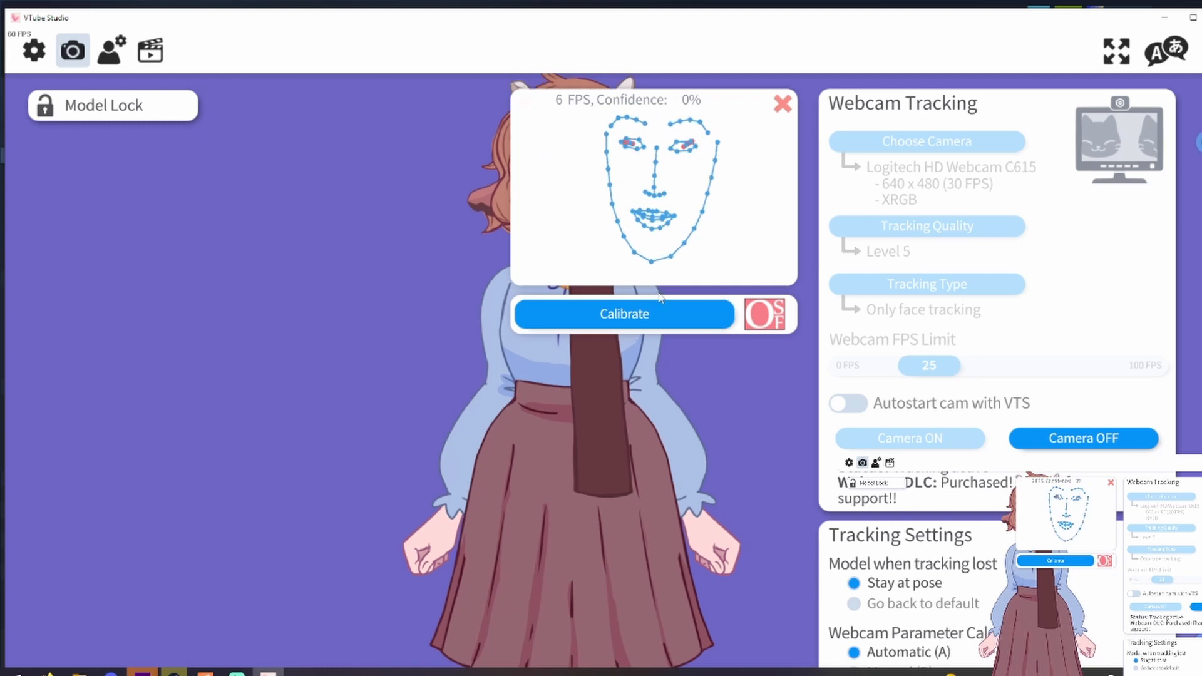
pyautogui.click(786, 105)
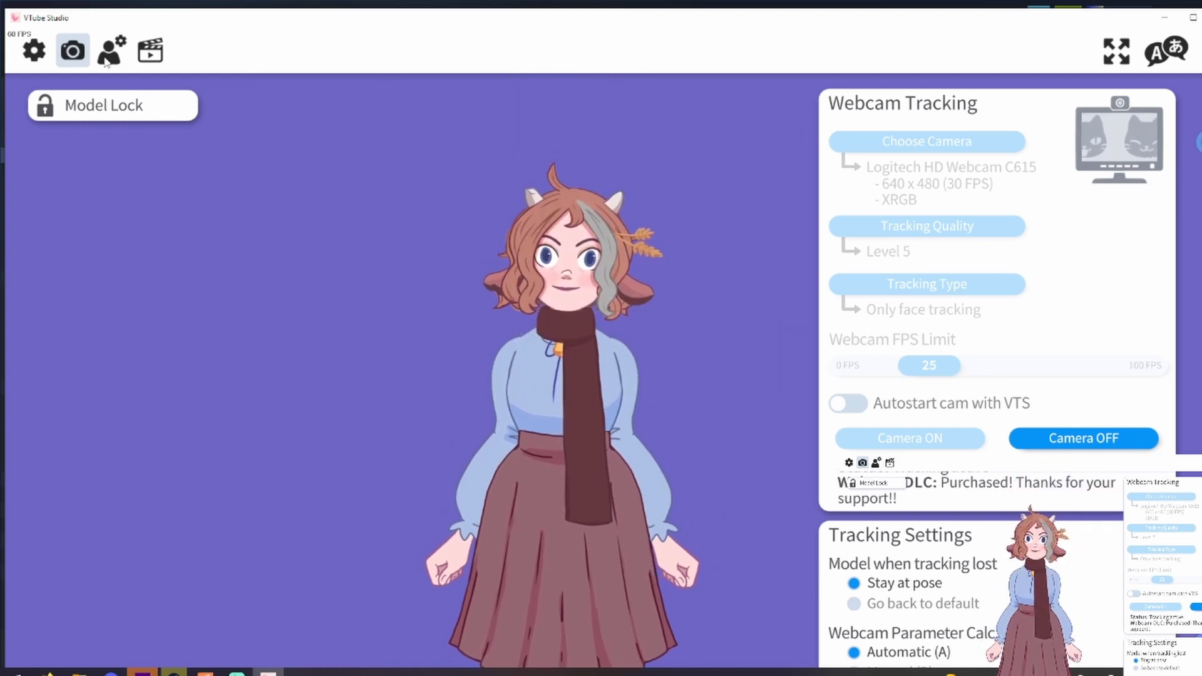
# Deactivate the model's Movement Config and move the cow girl up until her whole figure fits in view
pyautogui.click(110, 50)
pyautogui.scroll(-2, 974, 587)
pyautogui.scroll(-2, 975, 586)
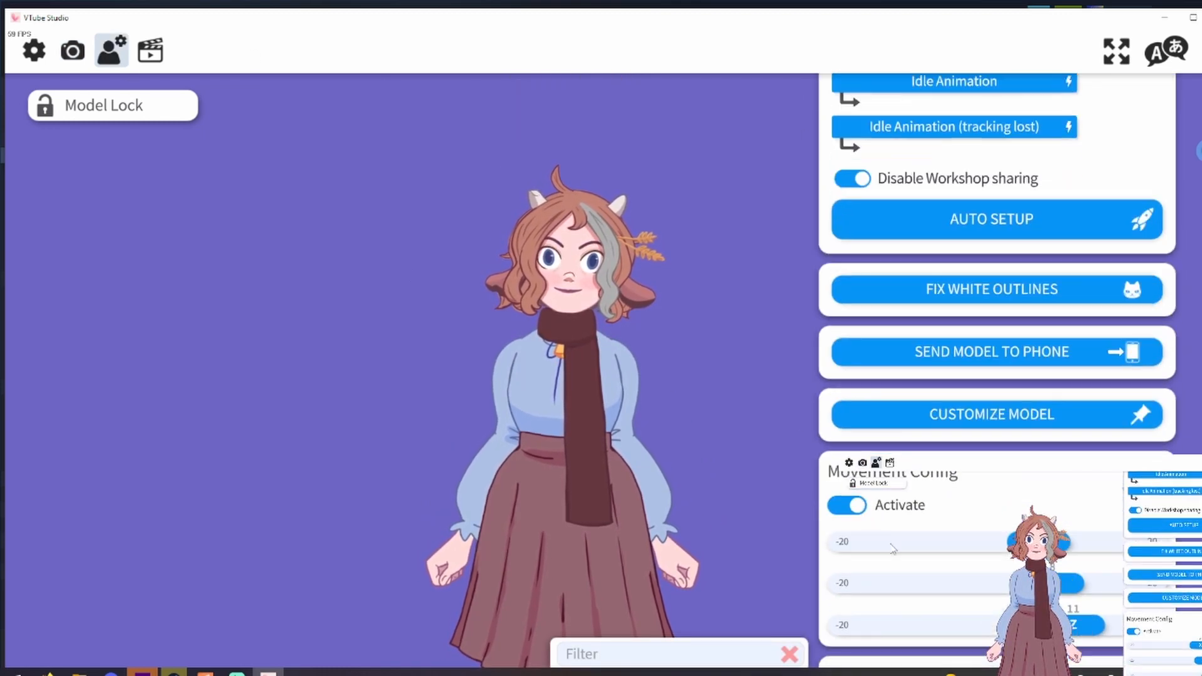
pyautogui.click(858, 506)
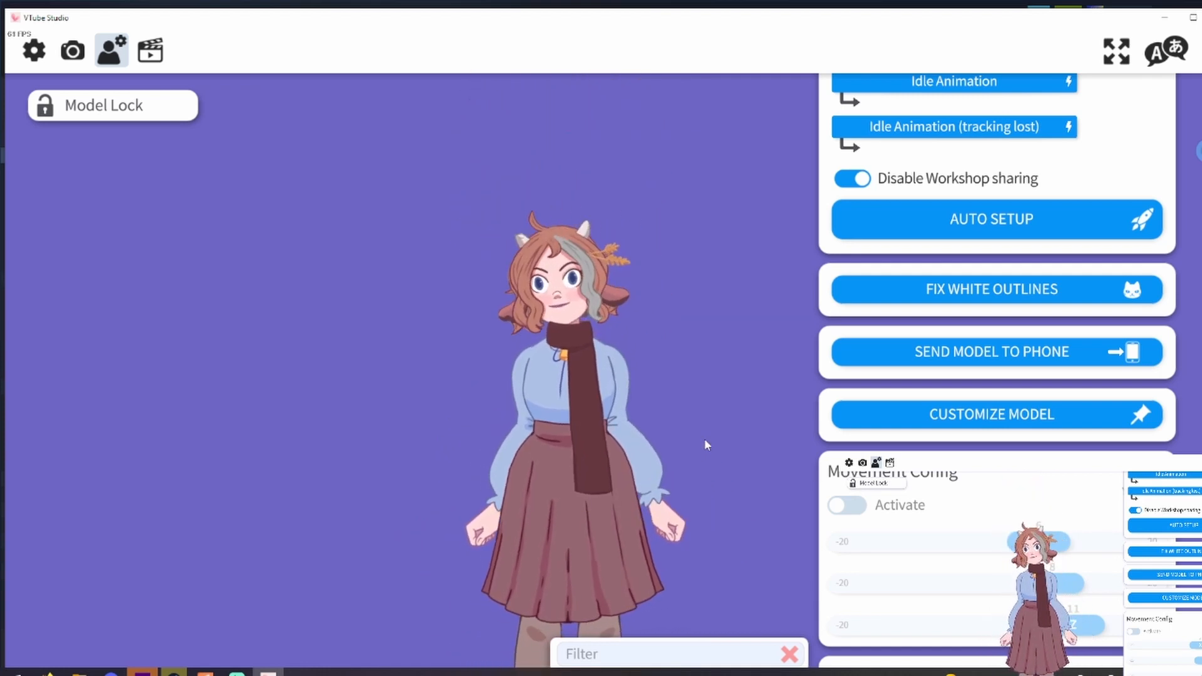
pyautogui.moveTo(705, 441); pyautogui.dragTo(709, 302)
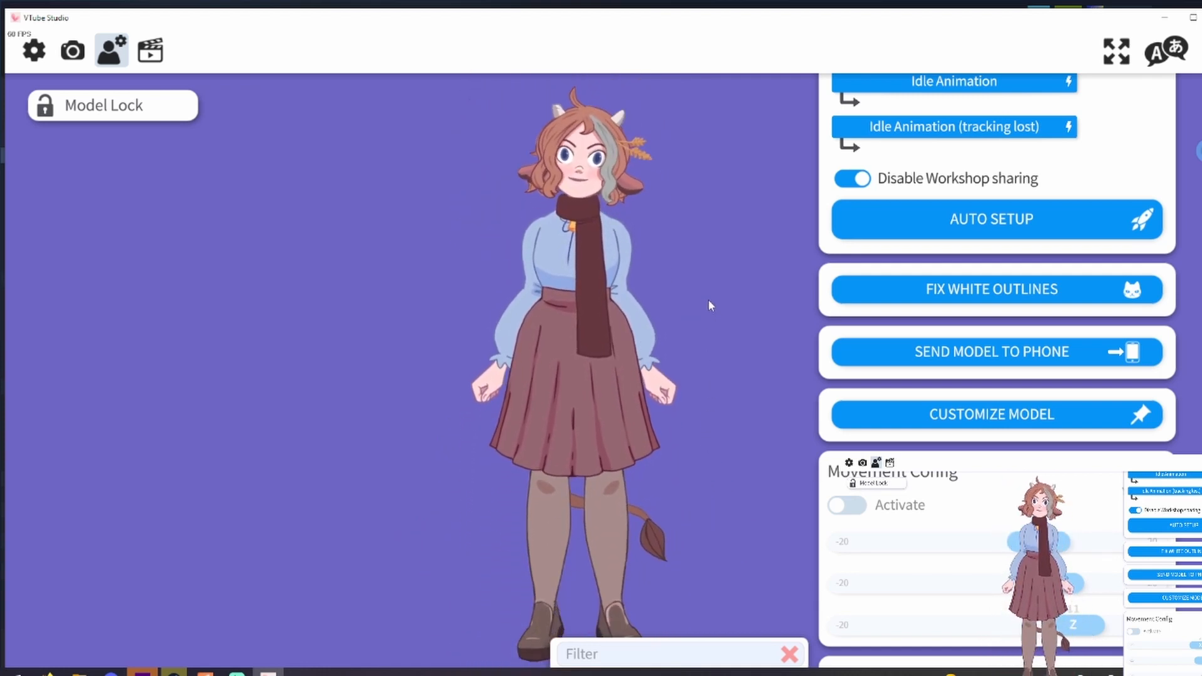